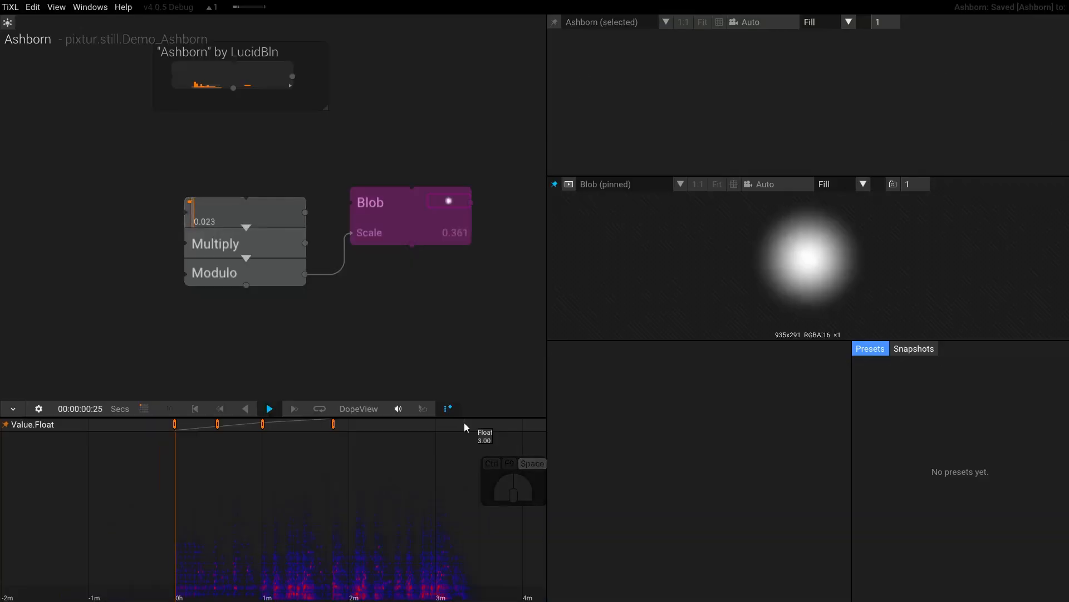
Step: Inspect the Multiply operator's output and pin the Modulo operator's output graph for viewing
click(273, 247)
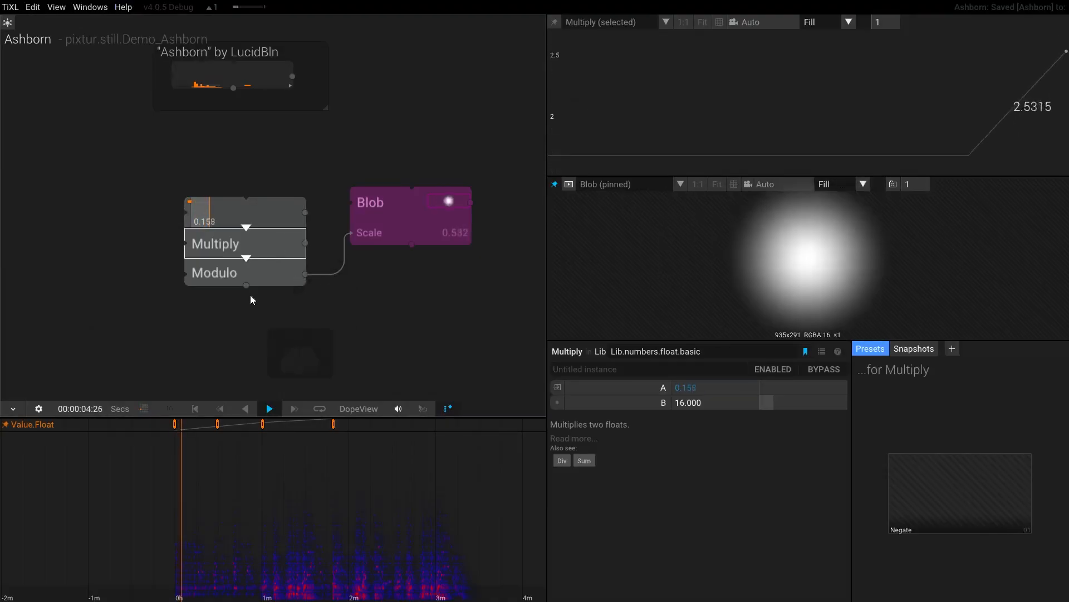
click(273, 275)
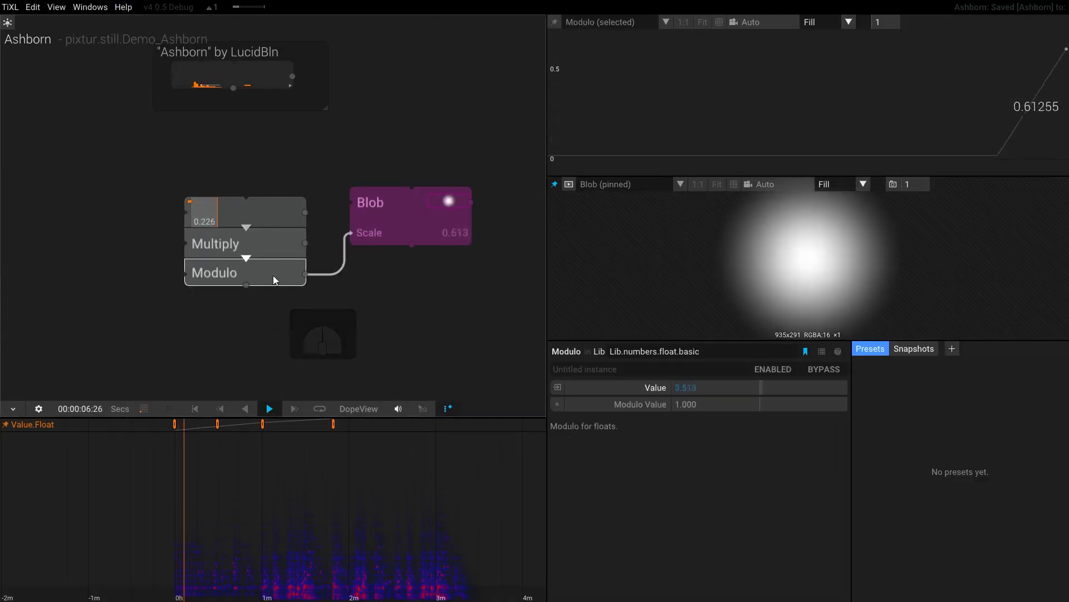
click(554, 22)
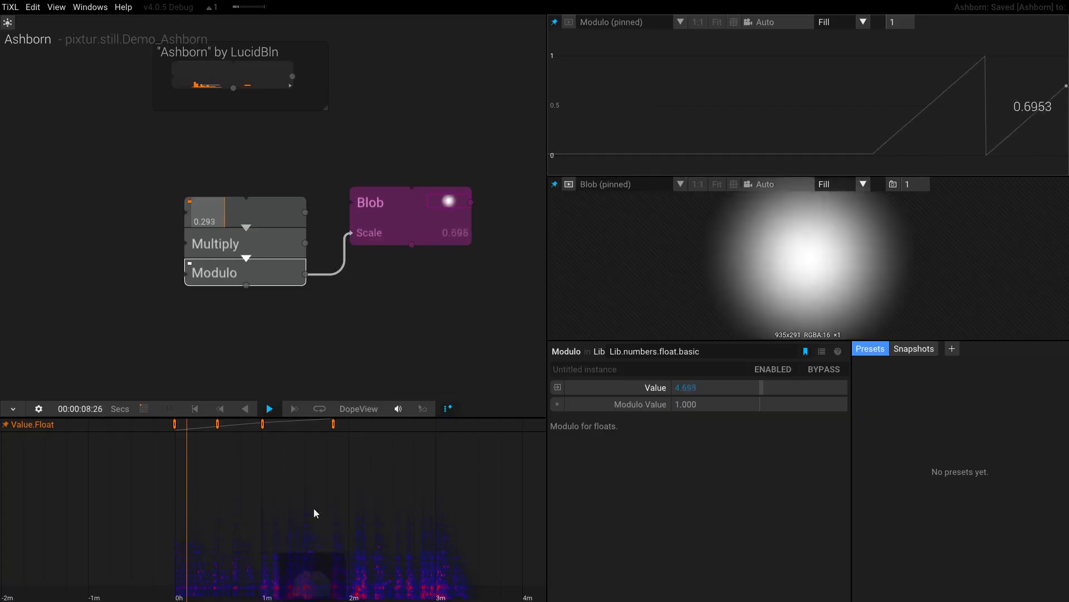
Step: Retime the second and third Value.Float keyframes to about 35 s and about 1 min 17 s
drag(262, 424, 225, 427)
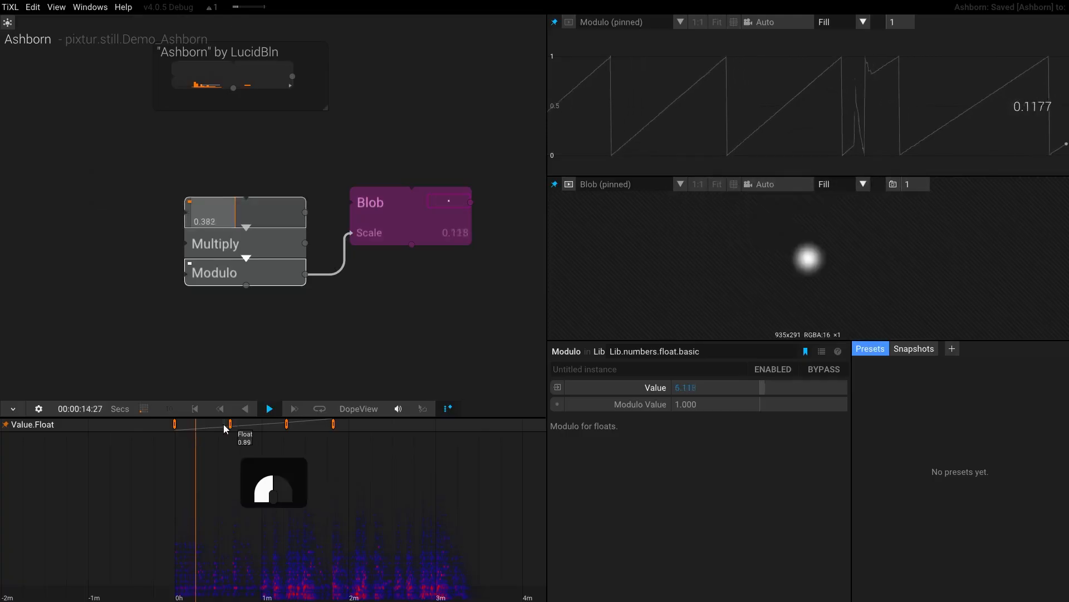
scroll(195, 476, up, 5)
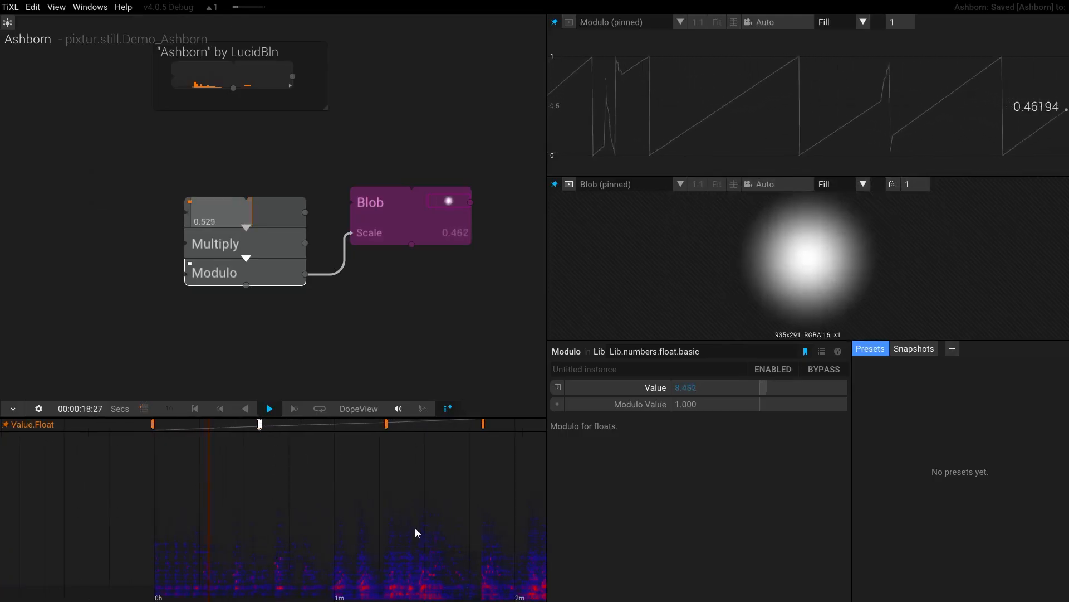
drag(416, 527, 303, 520)
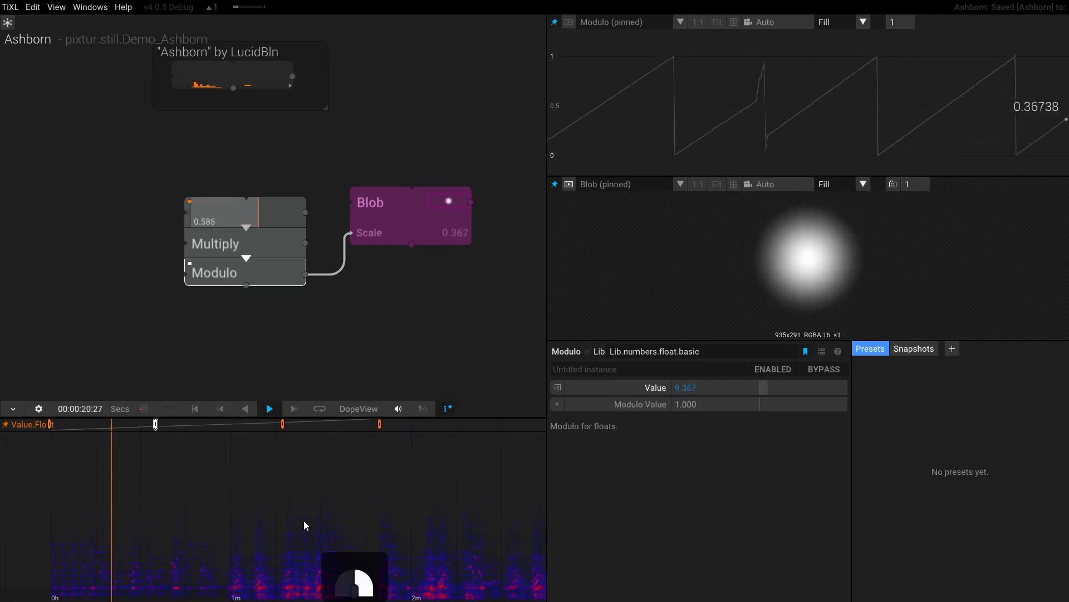
Step: Go to the "Ashborn" AudioReaction example and snap Blob's Scale input directly onto the AudioReaction output
click(271, 251)
key(ctrl+F9)
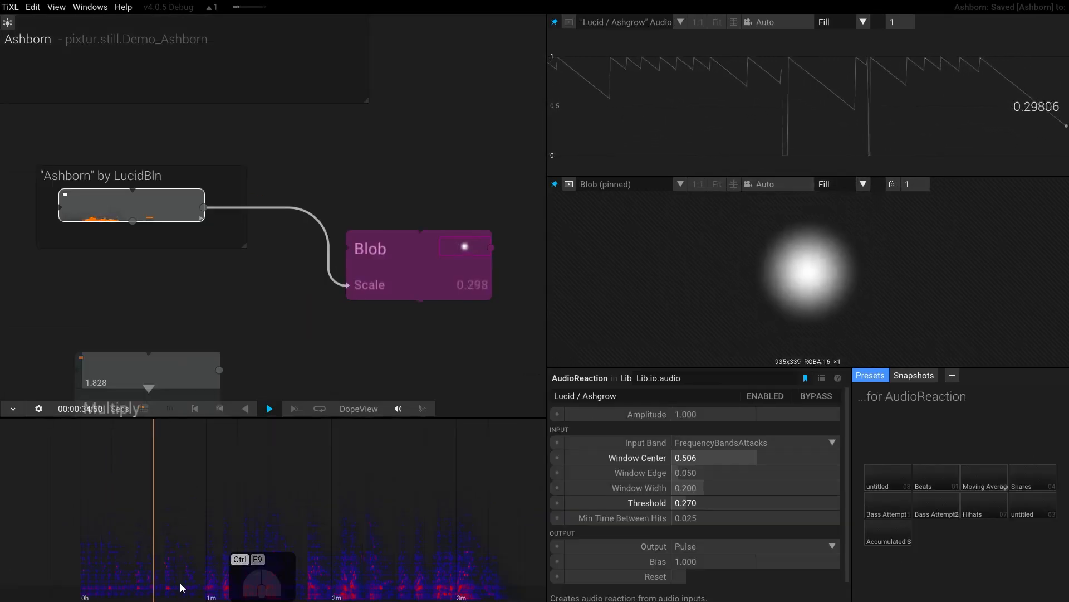
scroll(103, 214, up, 5)
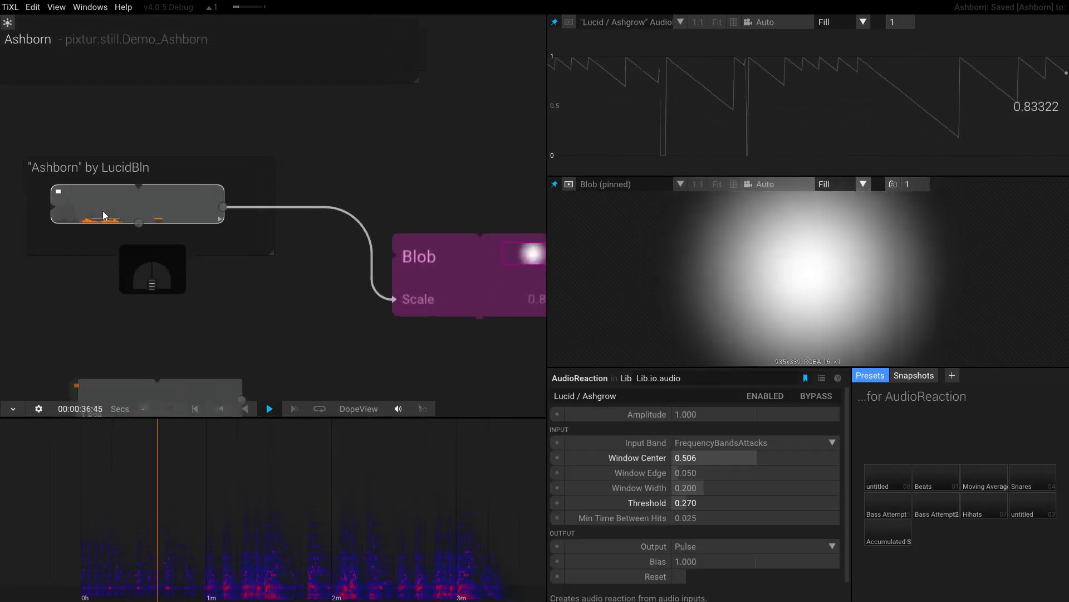
drag(485, 278, 252, 158)
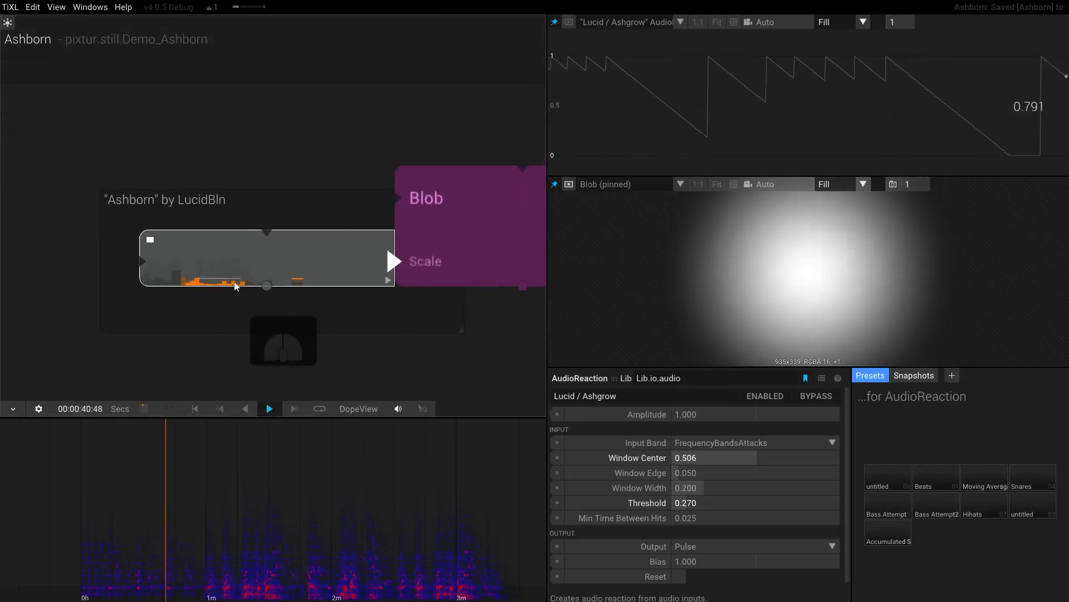
Step: Tune the AudioReaction's detection, with Window Center at 0.636 and Threshold at 0.340
scroll(234, 281, up, 3)
mouse_move(232, 275)
mouse_down()
mouse_move(231, 266)
mouse_move(229, 279)
mouse_move(246, 271)
mouse_up()
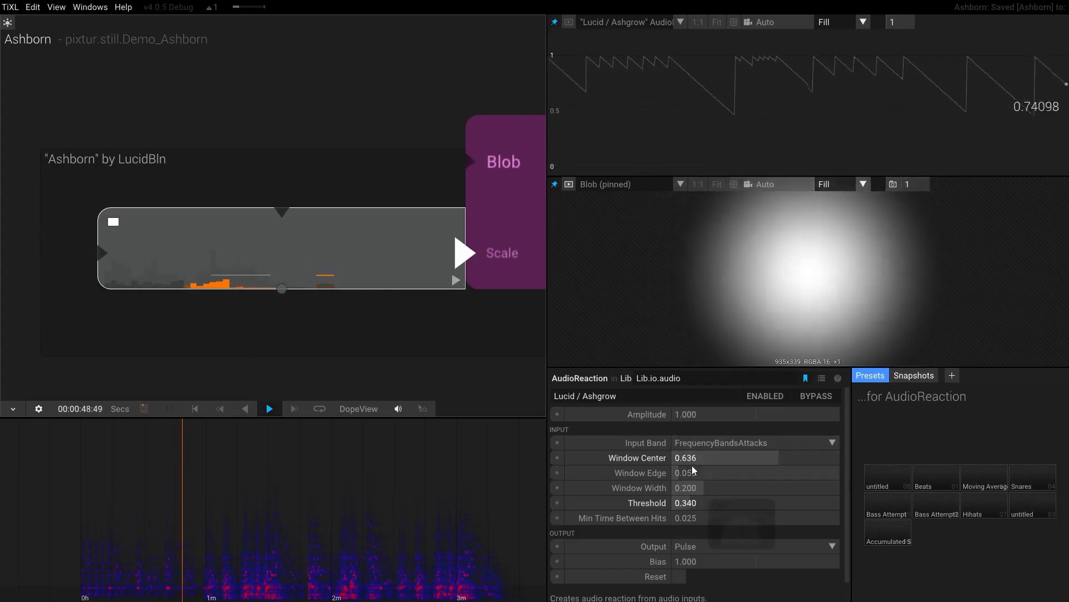
mouse_move(691, 457)
mouse_down()
mouse_move(712, 448)
mouse_move(697, 474)
mouse_up()
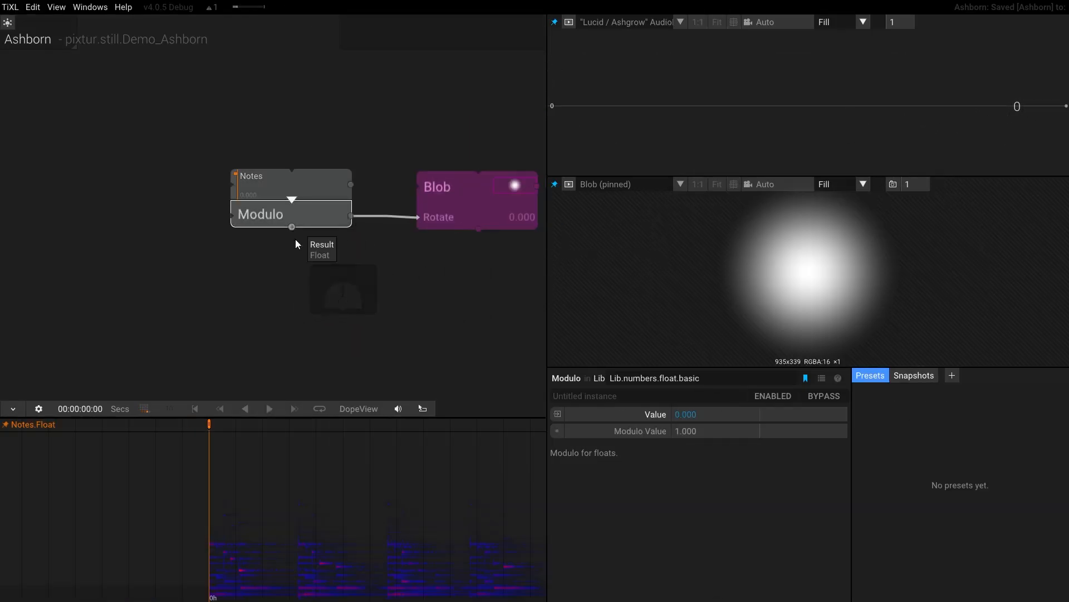
Step: Play the soundtrack from the start and record incrementing Notes.Float keyframes up to 18 in time with the notes, stopping near 11.75 s
key(space)
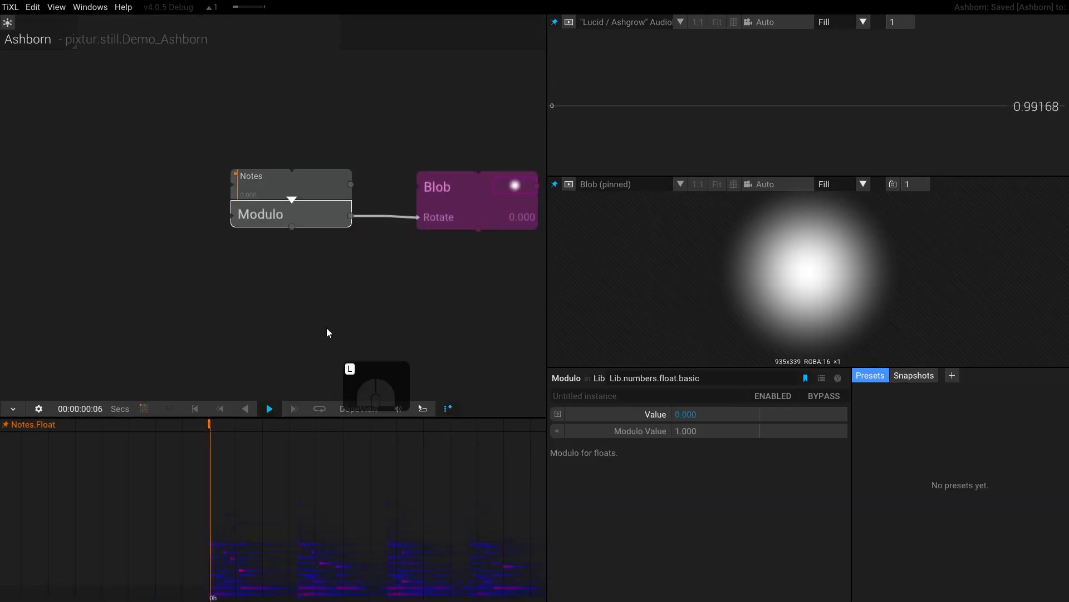
key(shift+c)
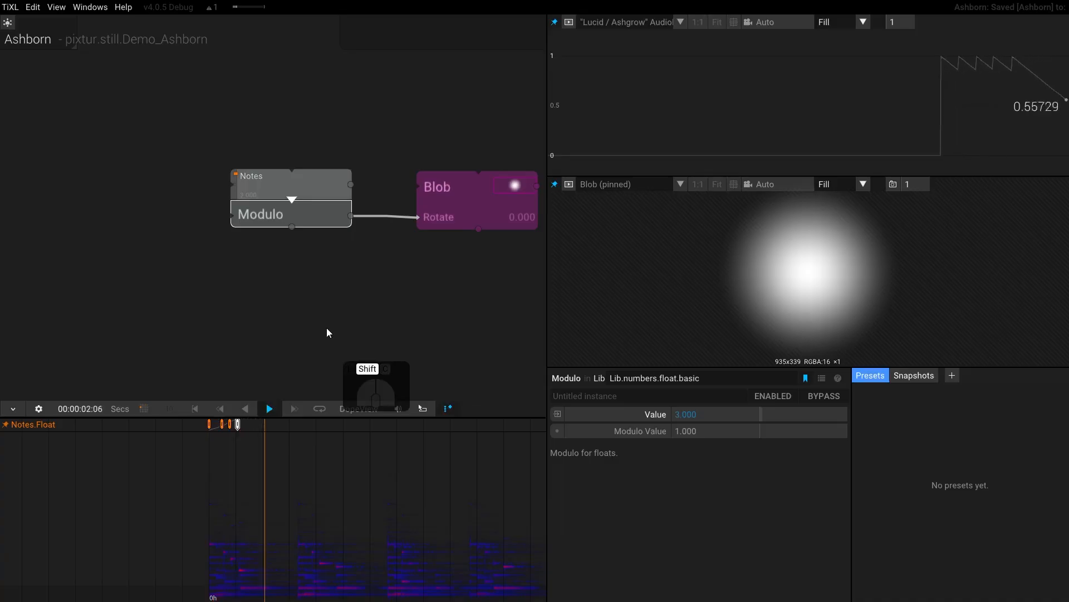
key(shift+c)
key(shift+c)
key(shift+c)
key(shift+c)
key(shift+c)
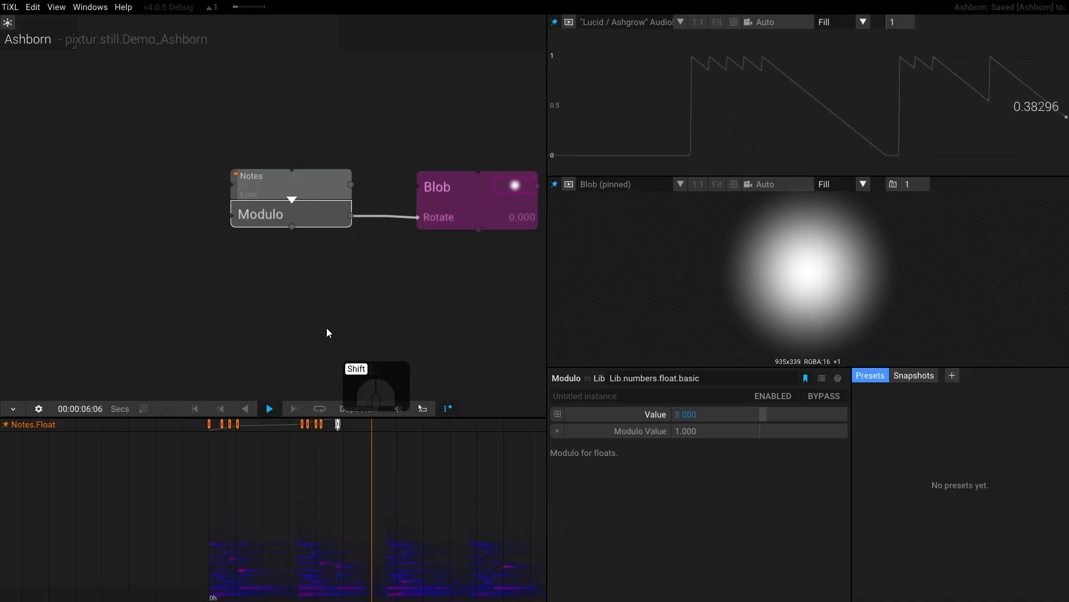
key(shift+c)
key(shift+c)
key(shift+c)
key(shift+c)
key(shift+c)
key(shift+c)
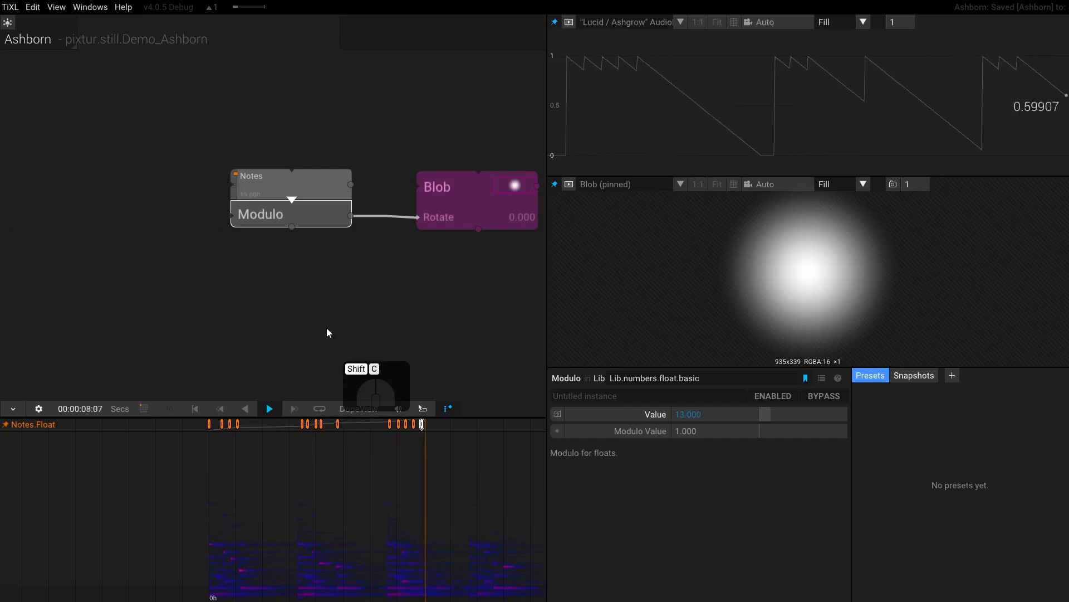
key(shift+c)
key(shift+c)
key(shift+c)
key(shift+c)
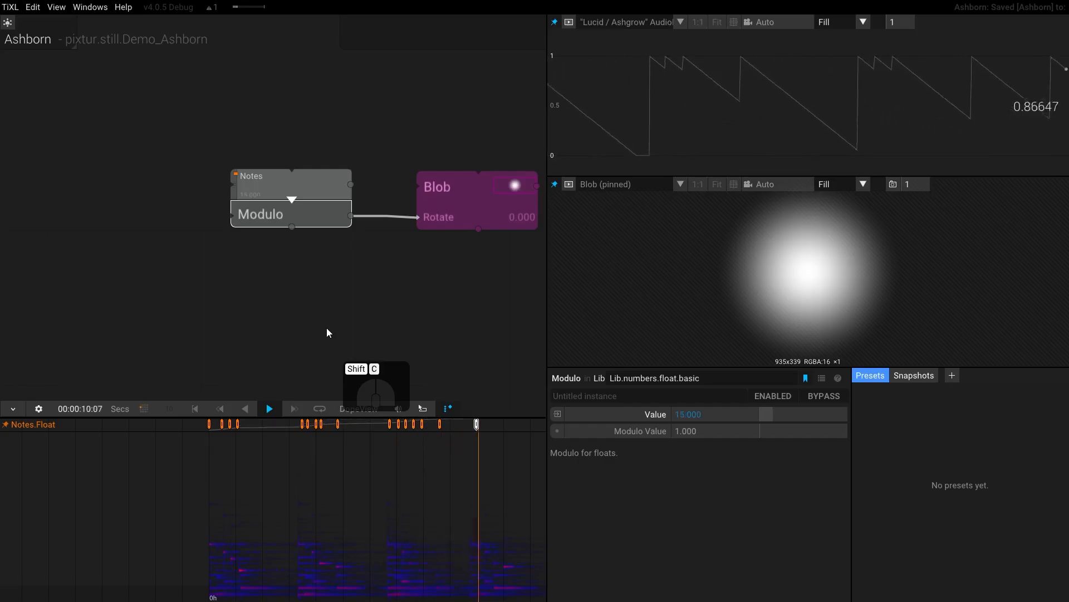
key(space)
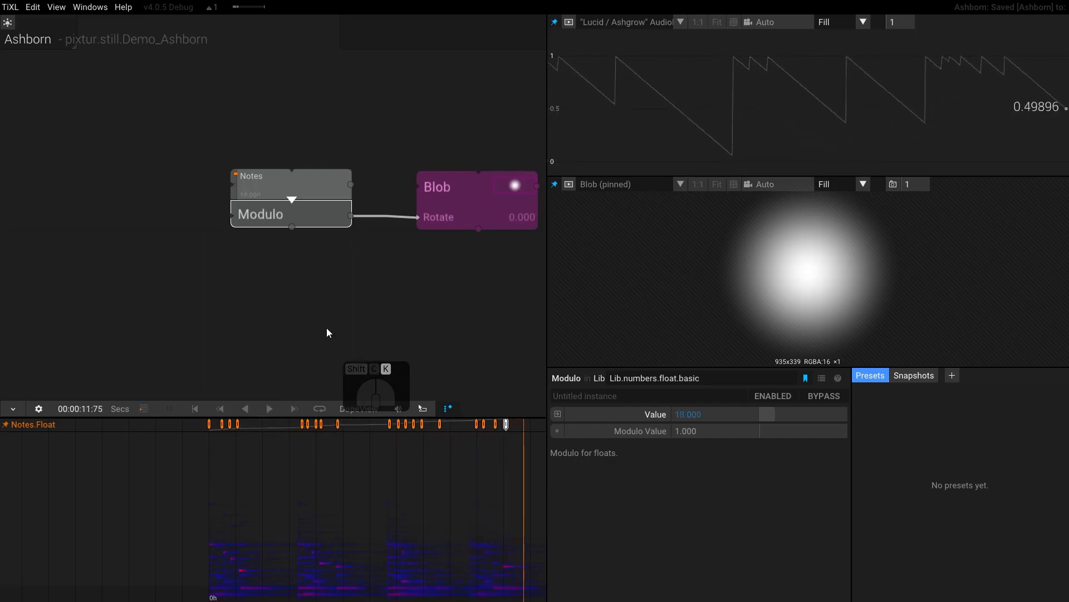
Step: Shift the Notes.Float keyframes between about 3.4 and 4.2 s to line up with the note onsets in the spectrogram
scroll(308, 488, up, 3)
scroll(308, 488, up, 2)
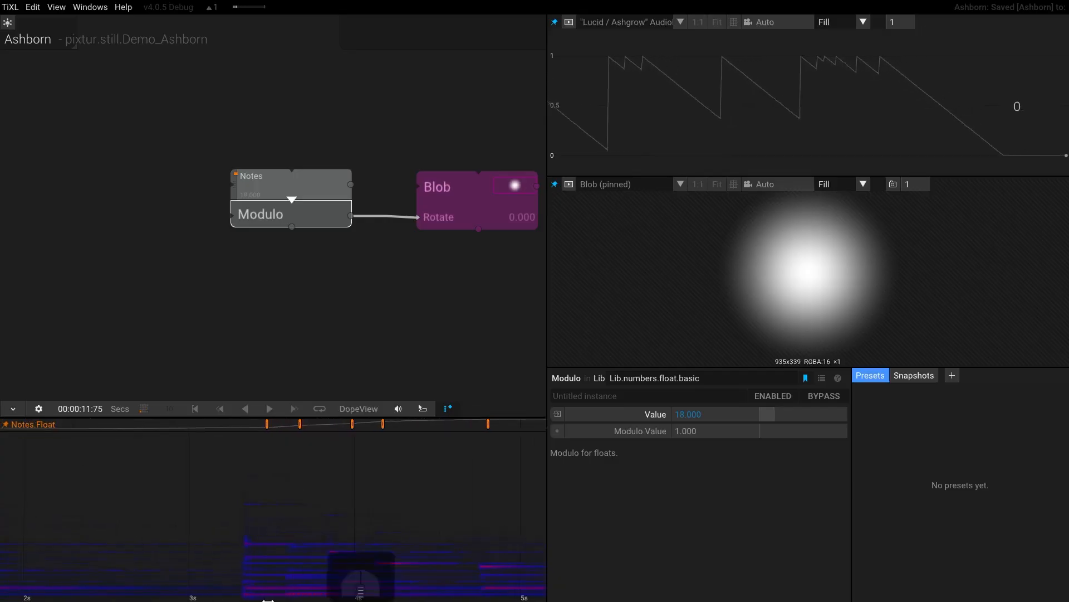
drag(289, 585, 182, 584)
key(space)
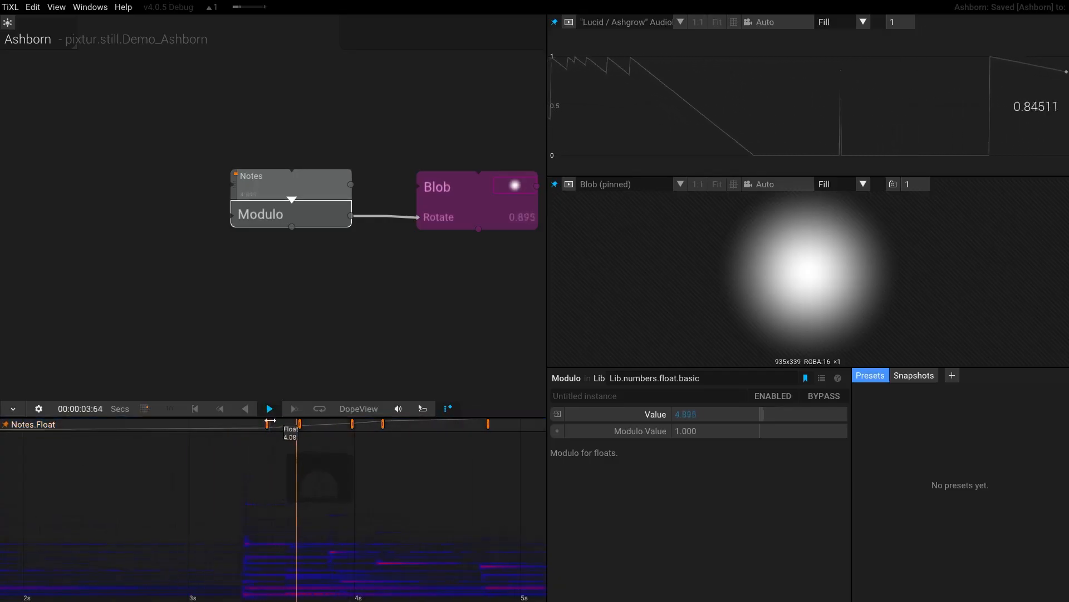
drag(267, 424, 376, 425)
Step: Align the Notes.Float keyframes around 7 s with the note onsets in the spectrogram
drag(467, 449, 173, 509)
scroll(297, 477, down, 3)
scroll(390, 453, up, 3)
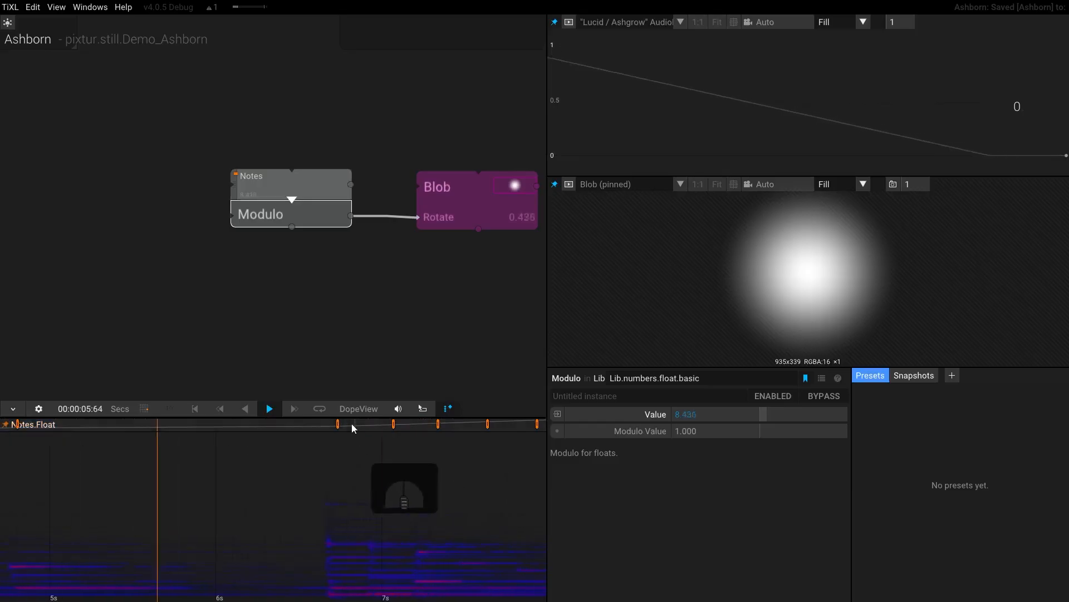
drag(336, 424, 373, 424)
drag(439, 424, 418, 424)
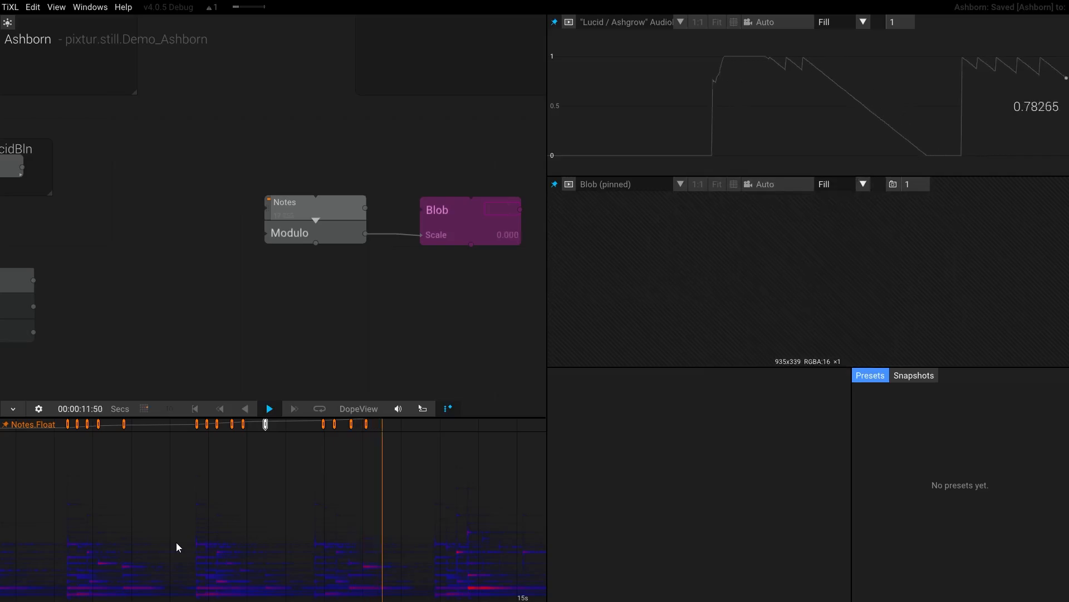
Step: Stop playback and open the graph of the Demo_Ashgrow operator
scroll(223, 543, down, 2)
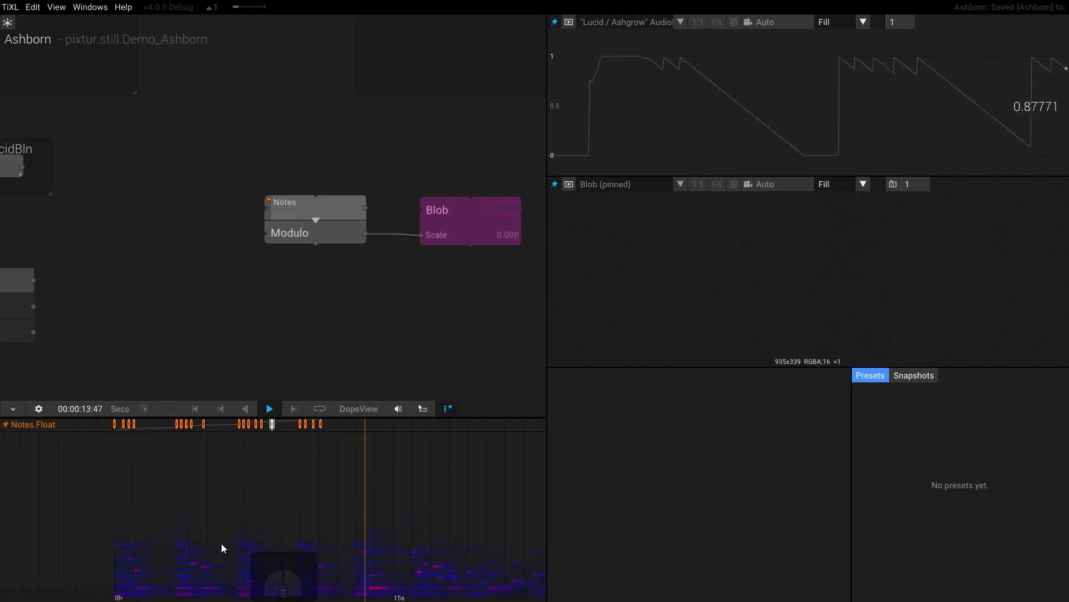
key(space)
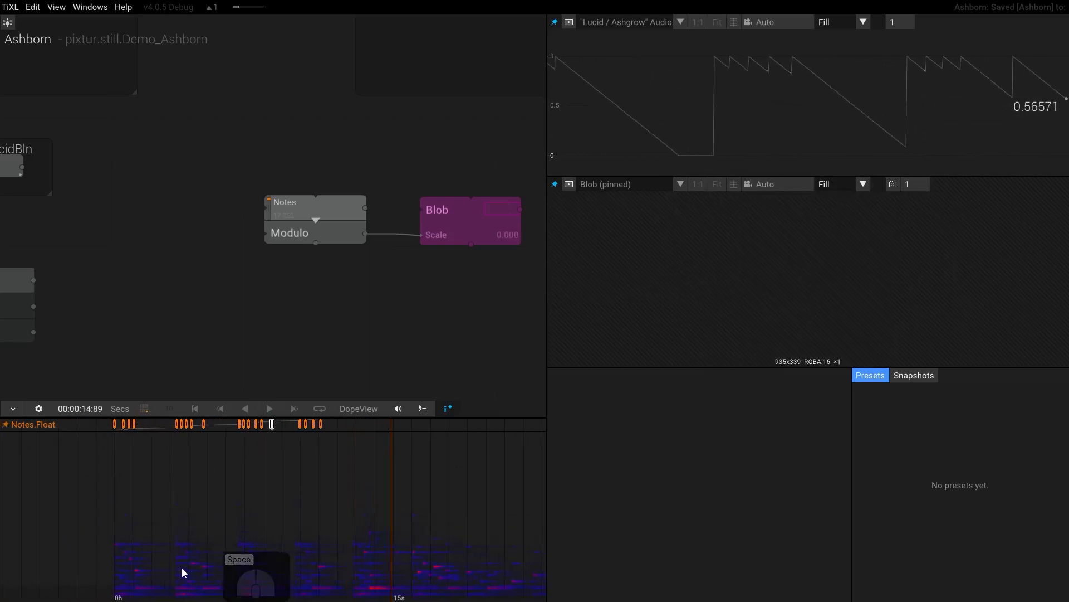
scroll(299, 538, down, 1)
drag(219, 216, 221, 265)
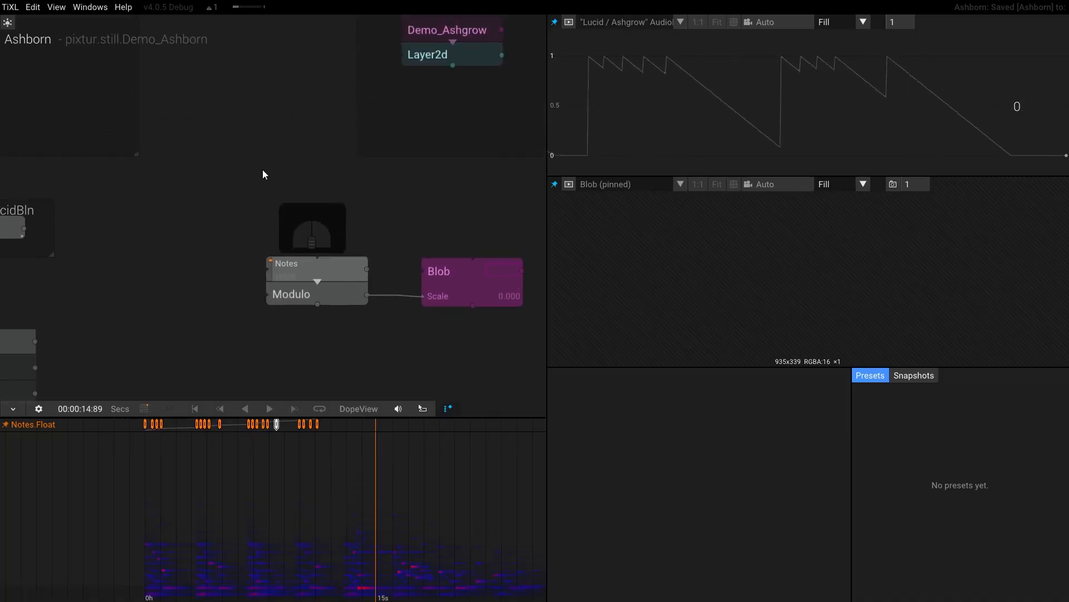
scroll(263, 169, down, 4)
drag(251, 179, 198, 250)
scroll(295, 191, up, 5)
double_click(333, 180)
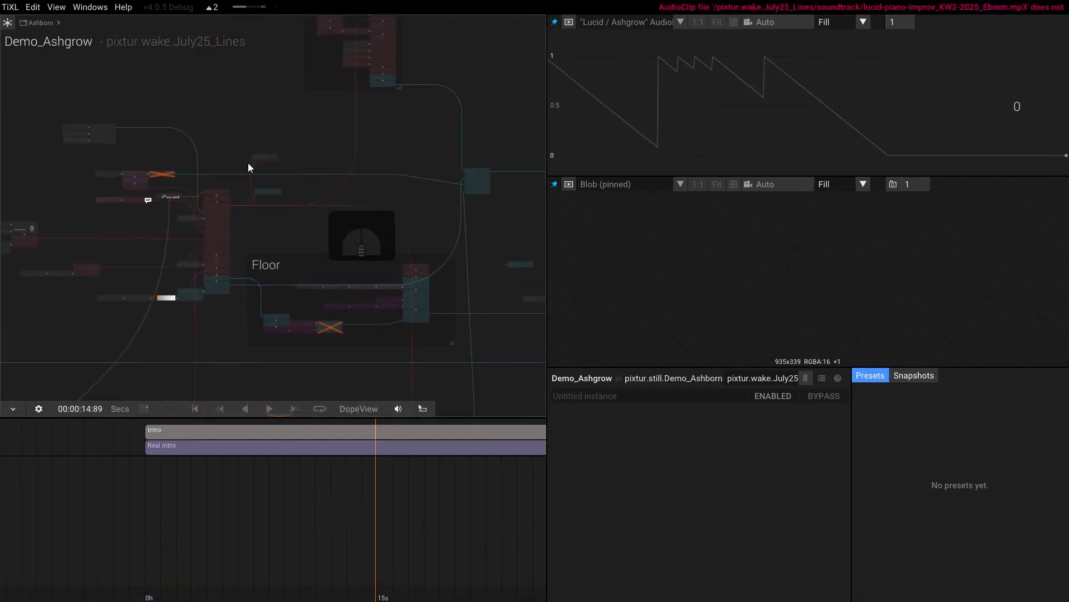
Step: Find the "Record volume level" section and select its Primary Hits value
scroll(348, 170, down, 3)
drag(312, 173, 101, 178)
scroll(265, 266, up, 5)
scroll(265, 265, down, 4)
scroll(425, 198, up, 3)
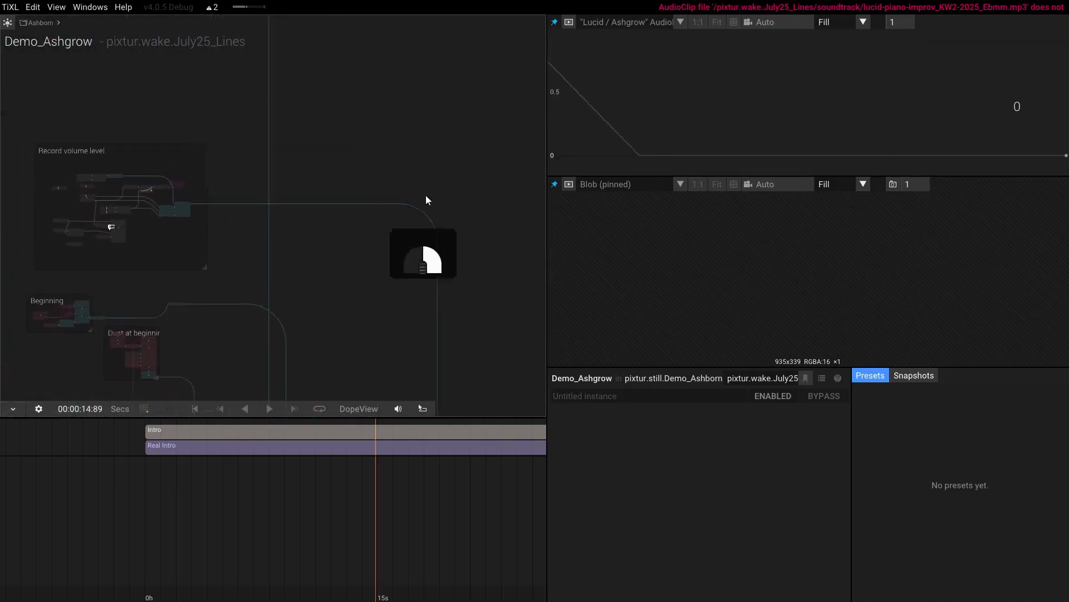
scroll(322, 233, up, 4)
scroll(222, 120, up, 2)
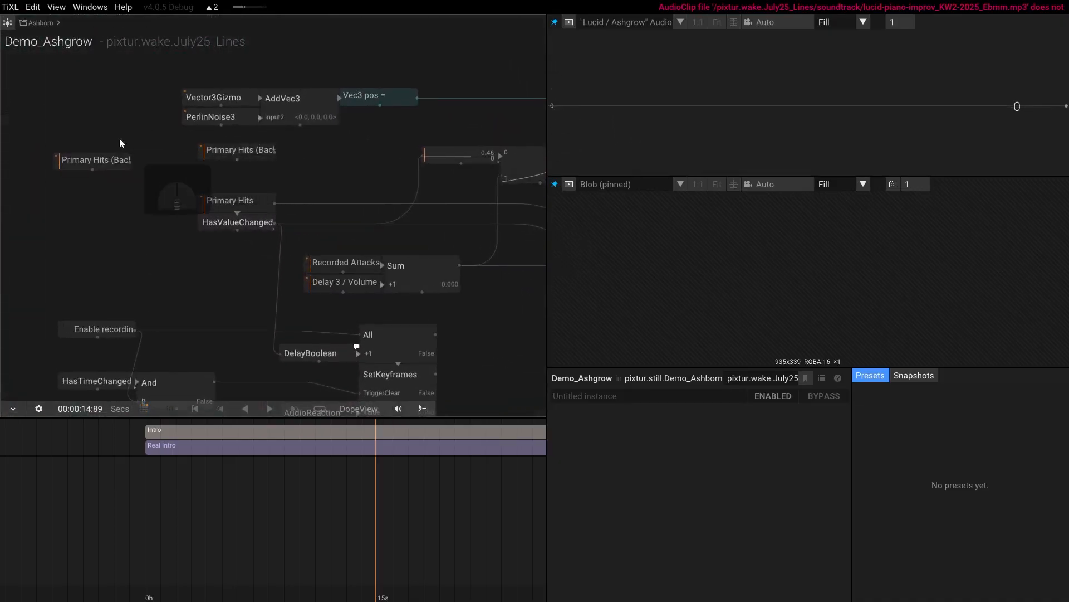
click(206, 203)
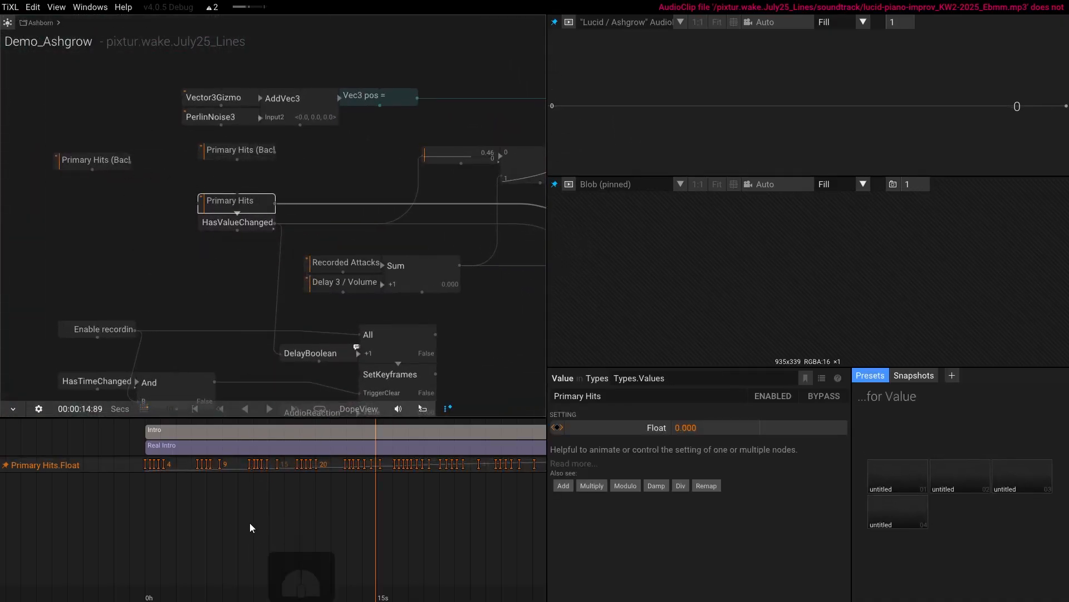
Step: Examine the density and numbering of the Primary Hits keyframes along the timeline, closing in on the stretch around 1 min 15 s
scroll(252, 523, down, 4)
scroll(273, 512, down, 6)
drag(399, 506, 292, 491)
scroll(290, 490, up, 6)
scroll(293, 487, up, 4)
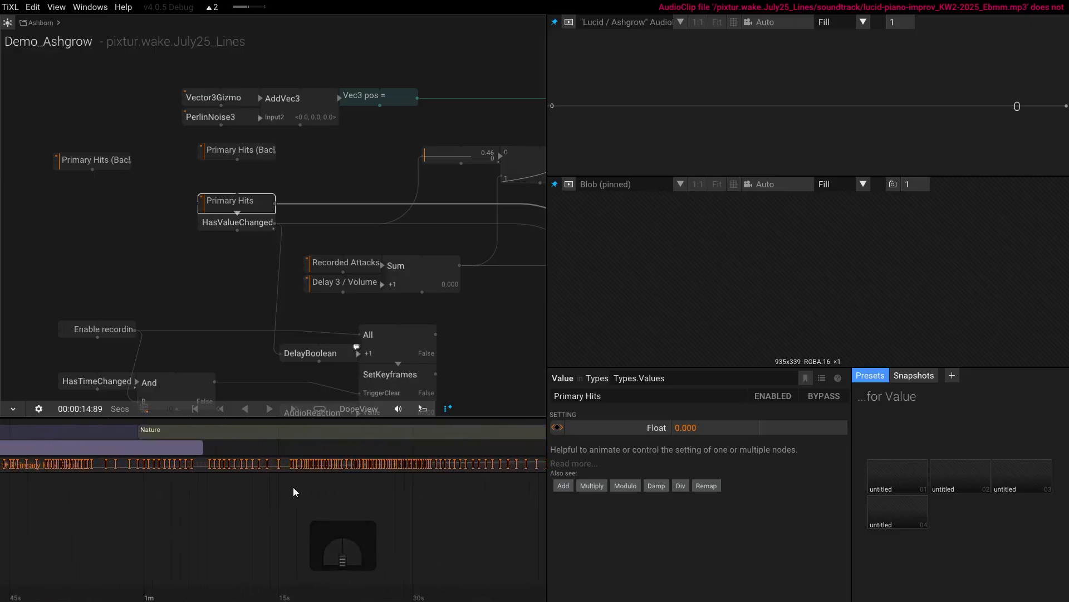
drag(186, 499, 376, 460)
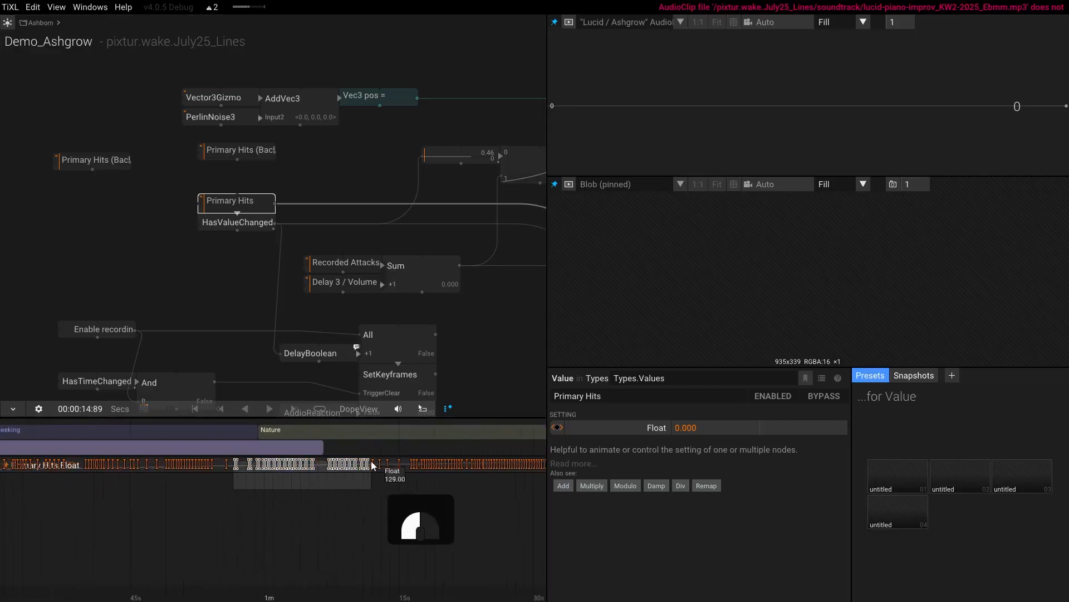
scroll(326, 461, up, 5)
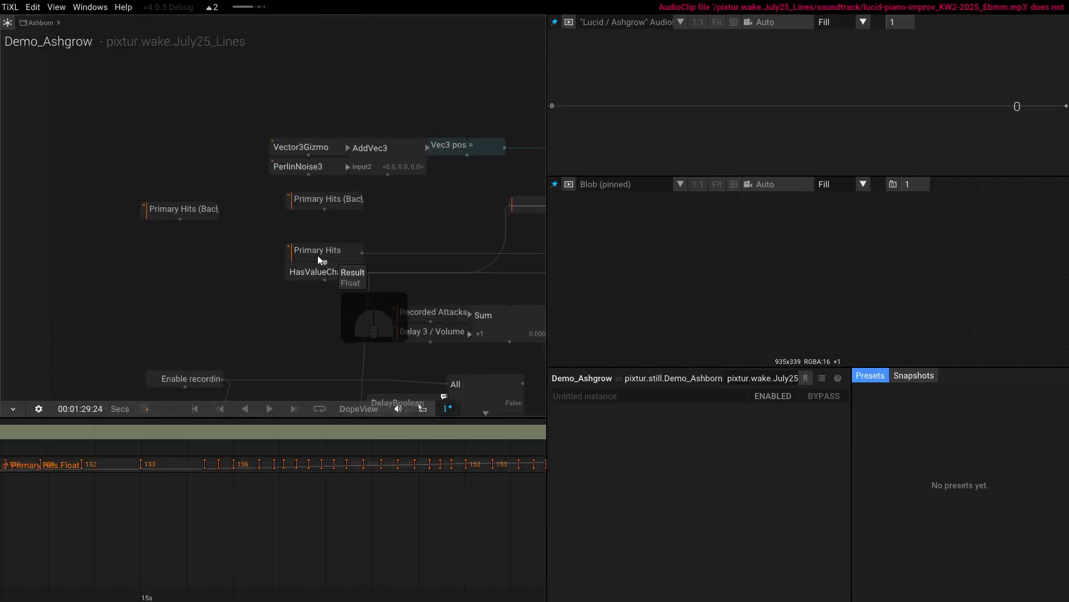
click(317, 255)
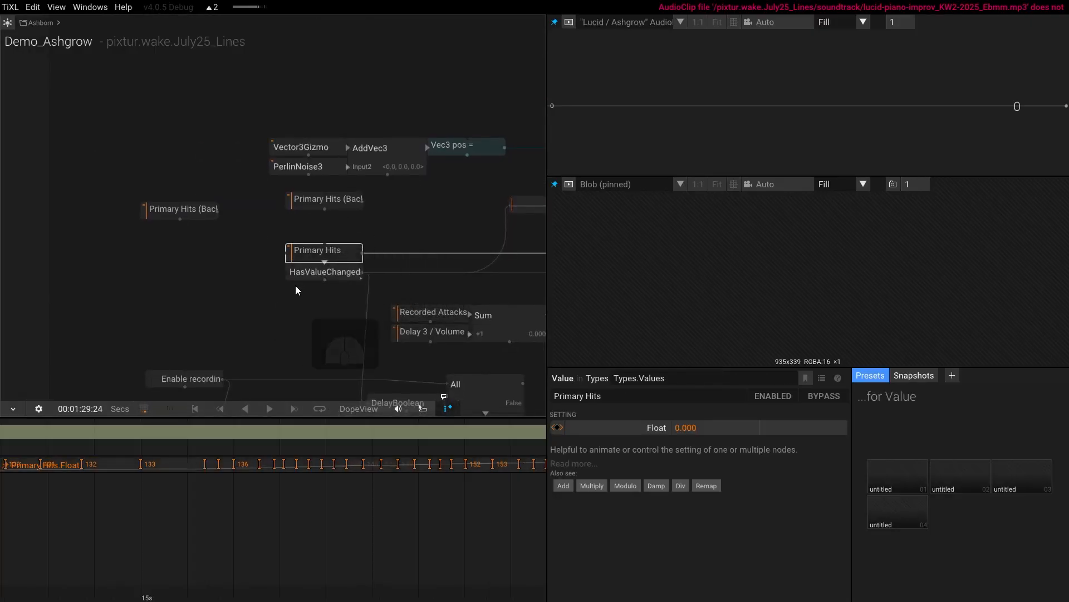
scroll(219, 471, up, 5)
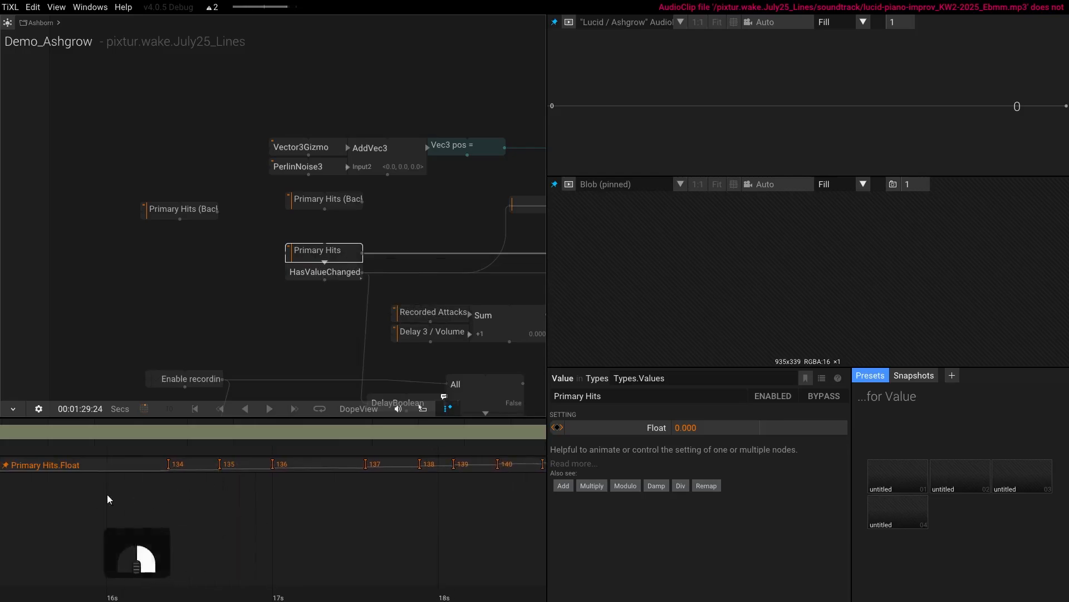
scroll(328, 497, left, 5)
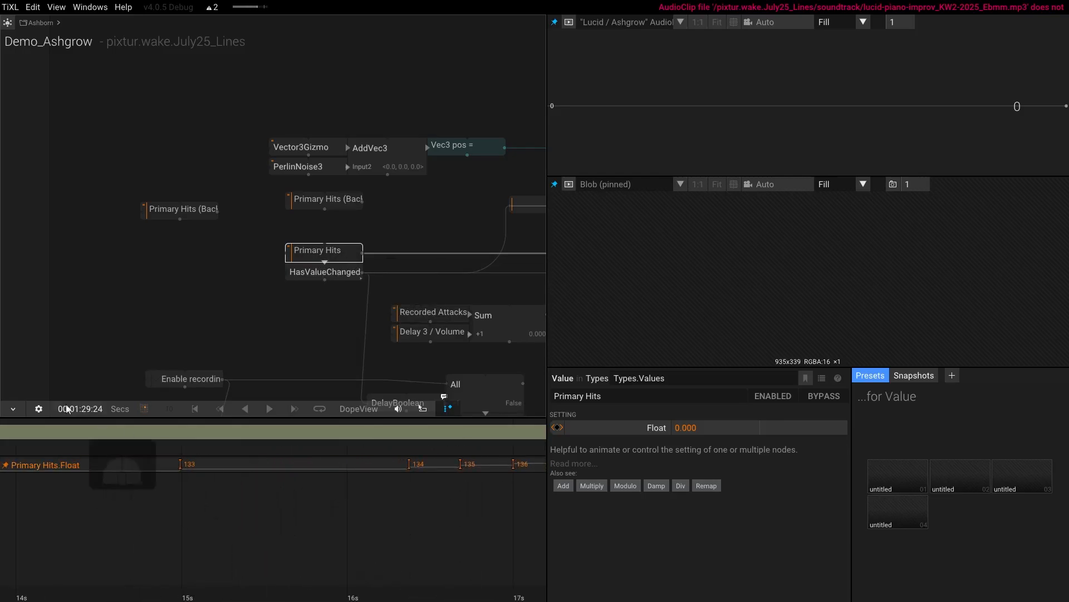
Step: Assign lucid-piano-improv_KW2-2025_Ebmm.mp3 from pixtur.still.Demo_Ashborn/soundtrack as the Demo_Ashgrow project soundtrack
click(39, 408)
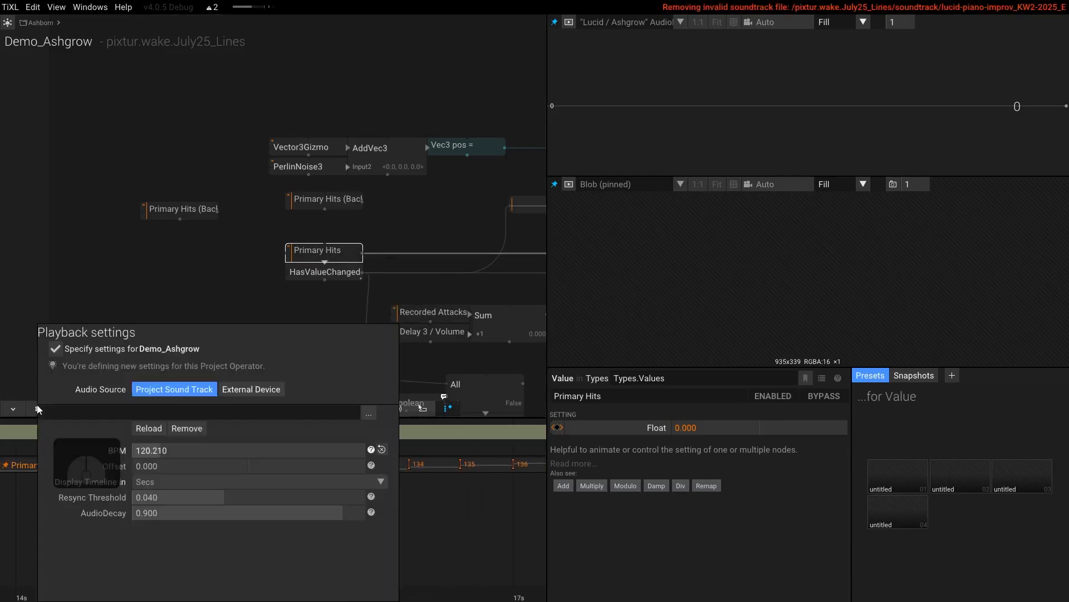
click(180, 416)
click(144, 434)
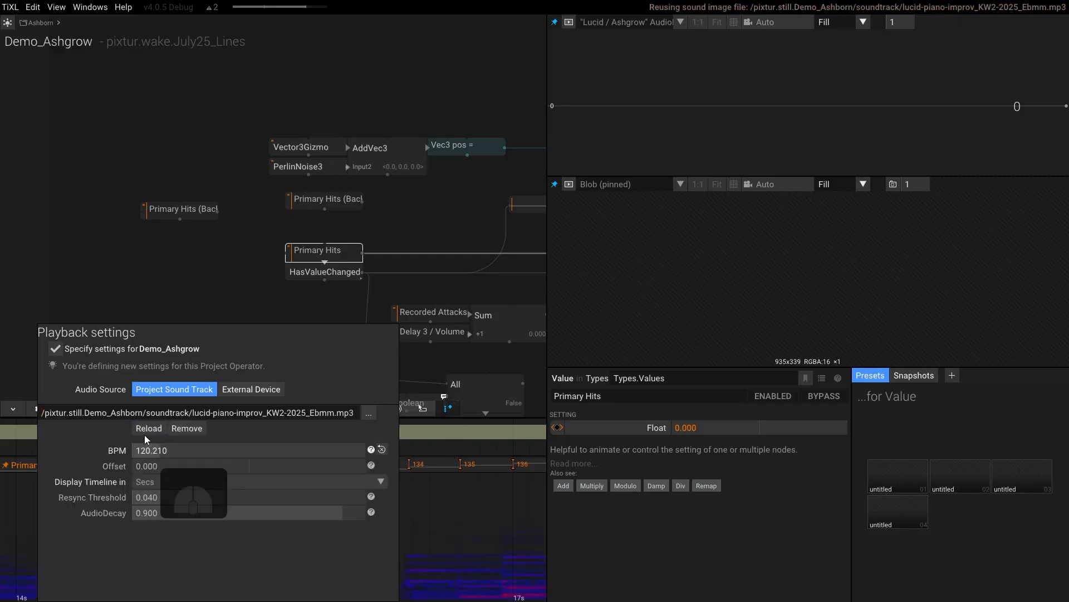
click(407, 500)
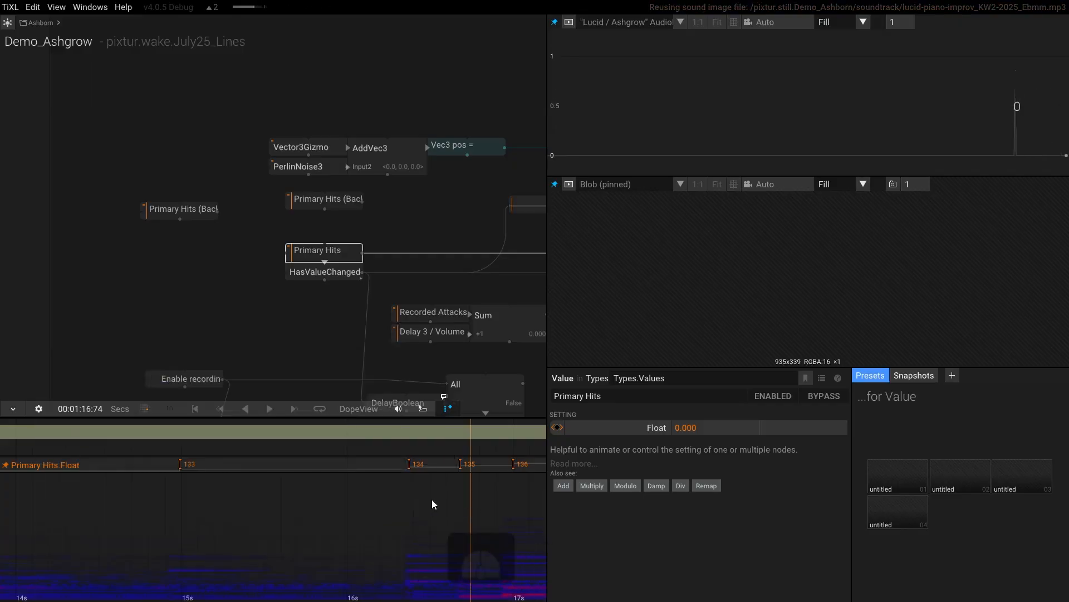
Step: Compare the Primary Hits keyframes with the spectrogram from about 1 min 15 s through to the end of the track
scroll(433, 499, down, 5)
scroll(359, 483, down, 10)
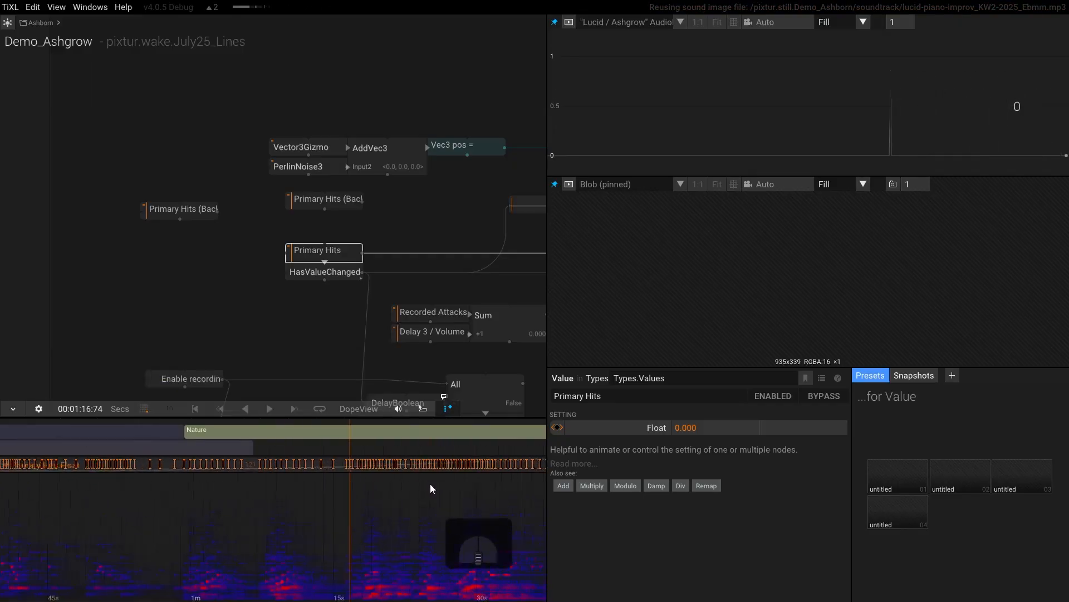
scroll(421, 501, up, 8)
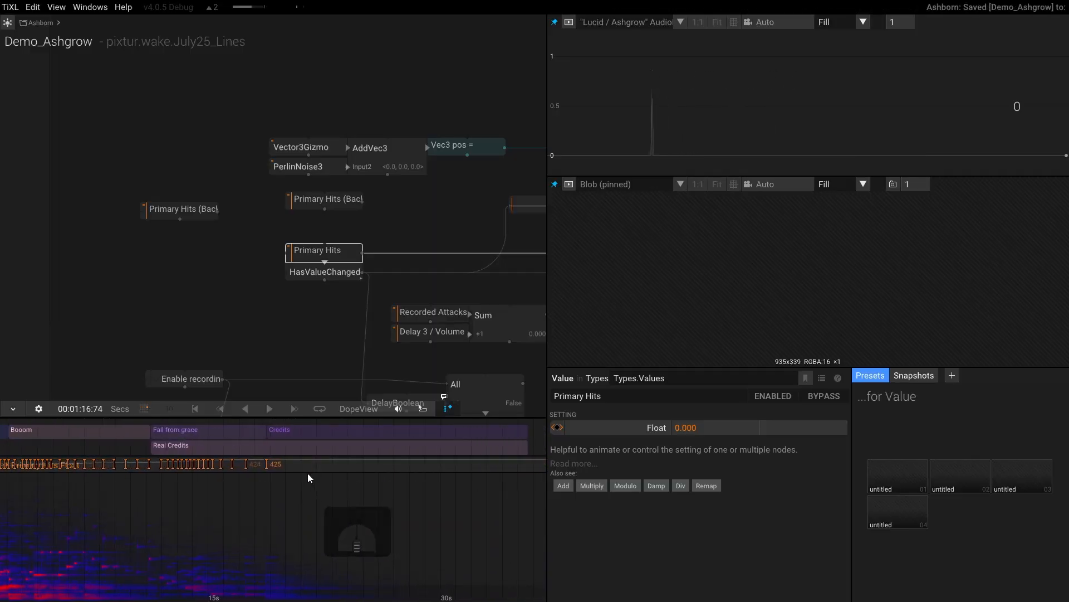
scroll(222, 486, down, 2)
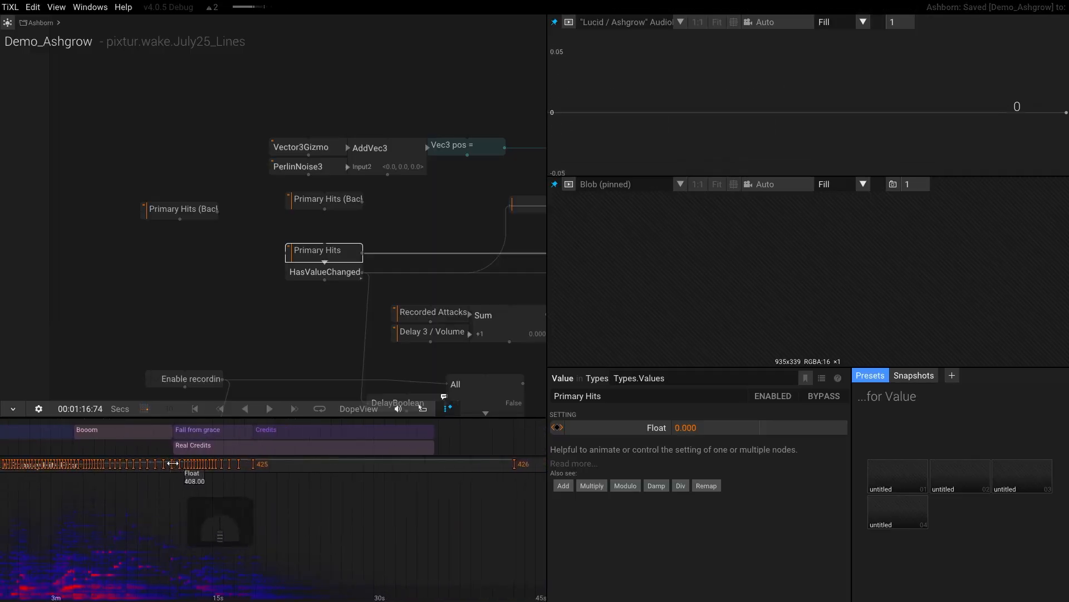
drag(68, 503, 463, 503)
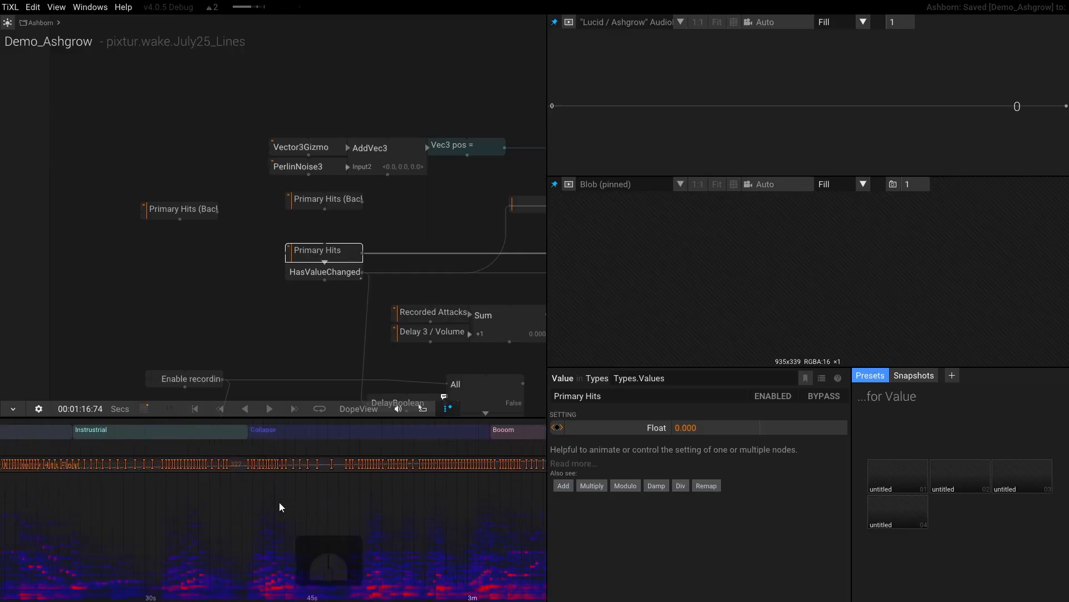
scroll(289, 503, down, 3)
scroll(288, 503, up, 5)
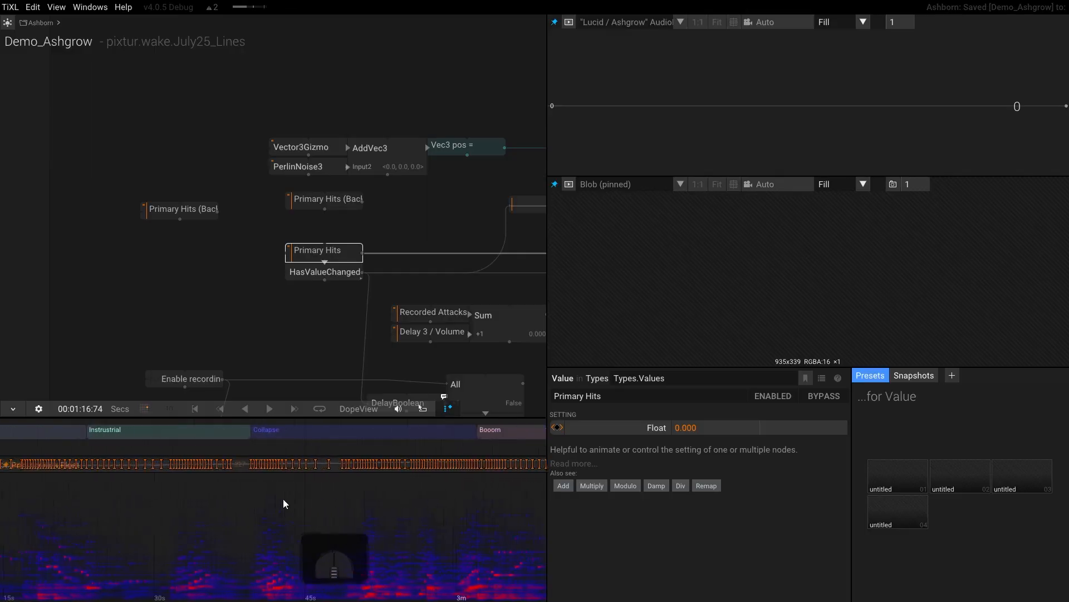
Step: Inspect how the numbered Primary Hits keyframes match the note onsets around 2 min 41 s in the Collapse section
drag(233, 466, 271, 466)
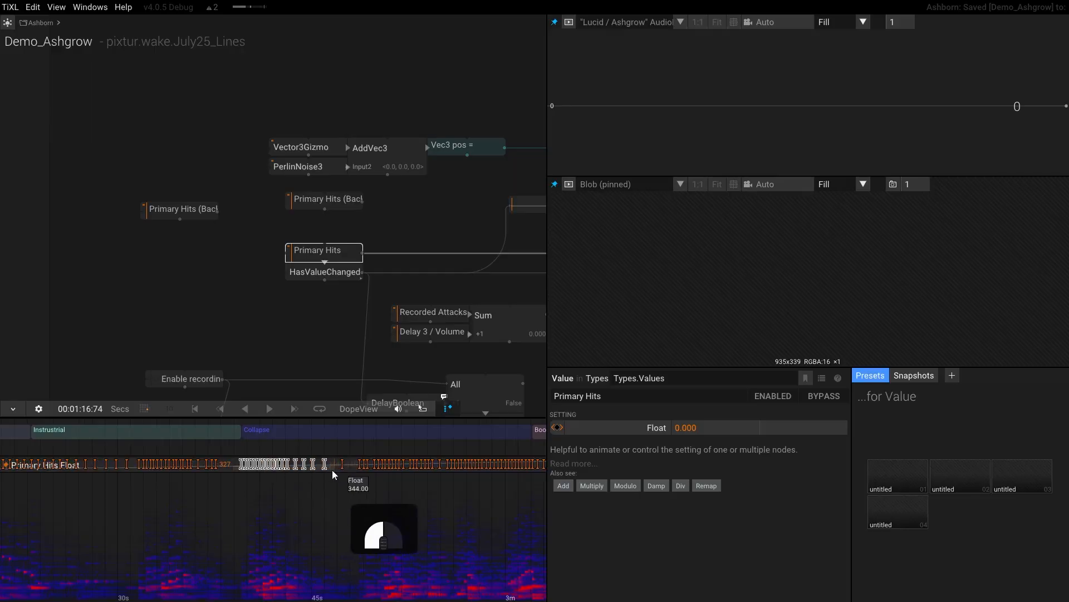
scroll(269, 479, up, 8)
scroll(270, 481, up, 5)
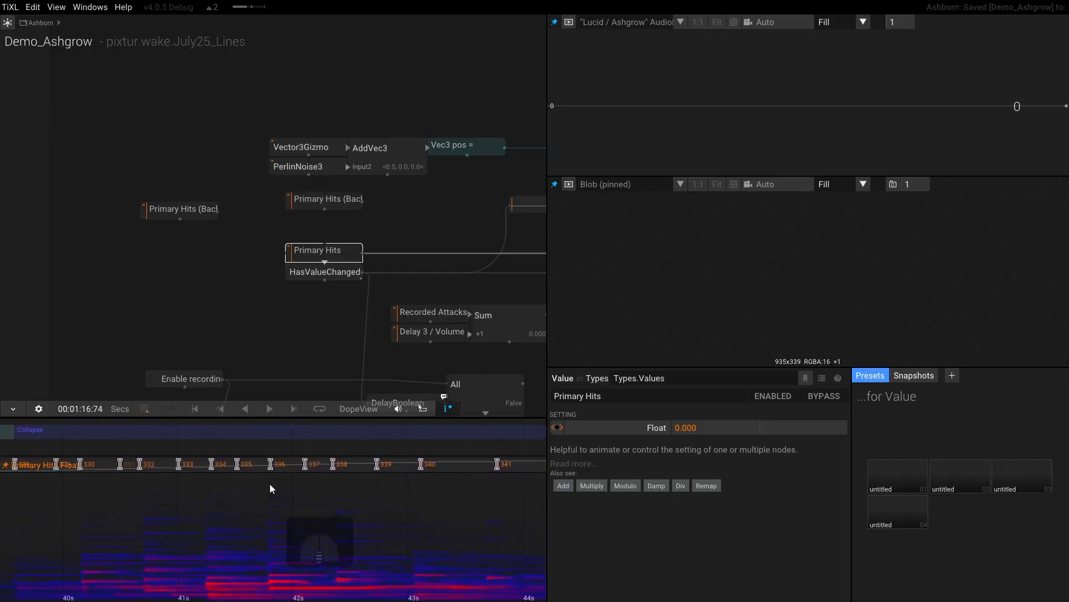
click(256, 484)
scroll(247, 500, up, 3)
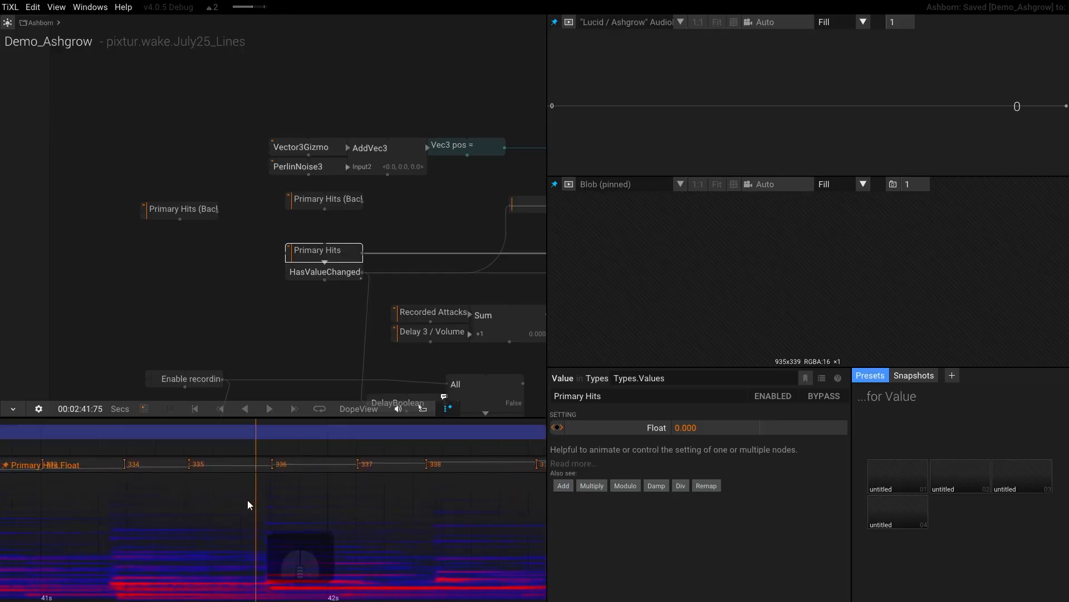
drag(141, 505, 468, 510)
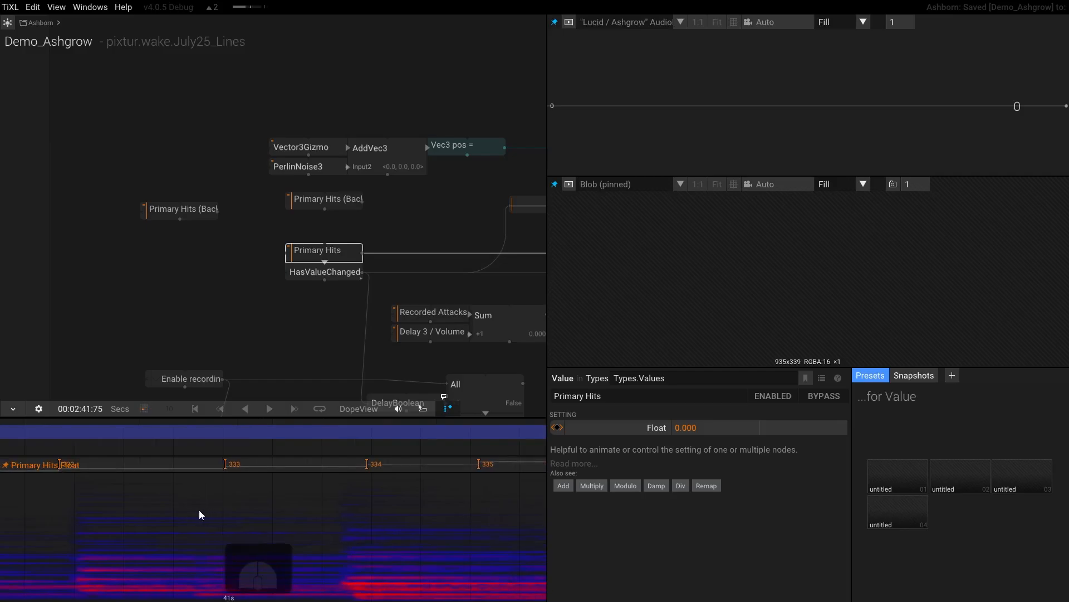
drag(199, 510, 448, 505)
drag(240, 508, 434, 506)
scroll(313, 517, down, 10)
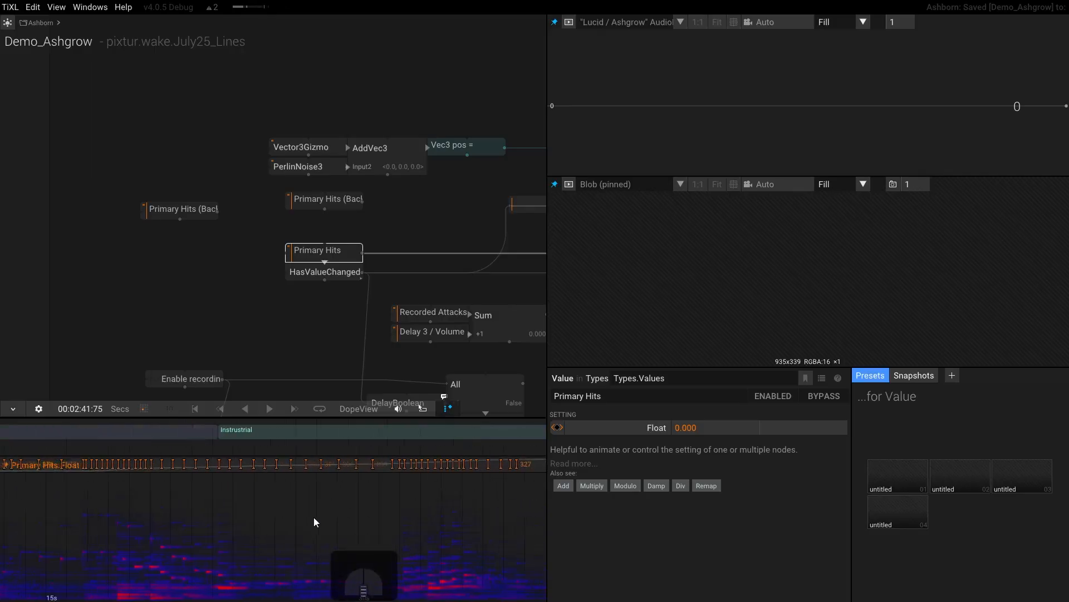
scroll(314, 517, up, 2)
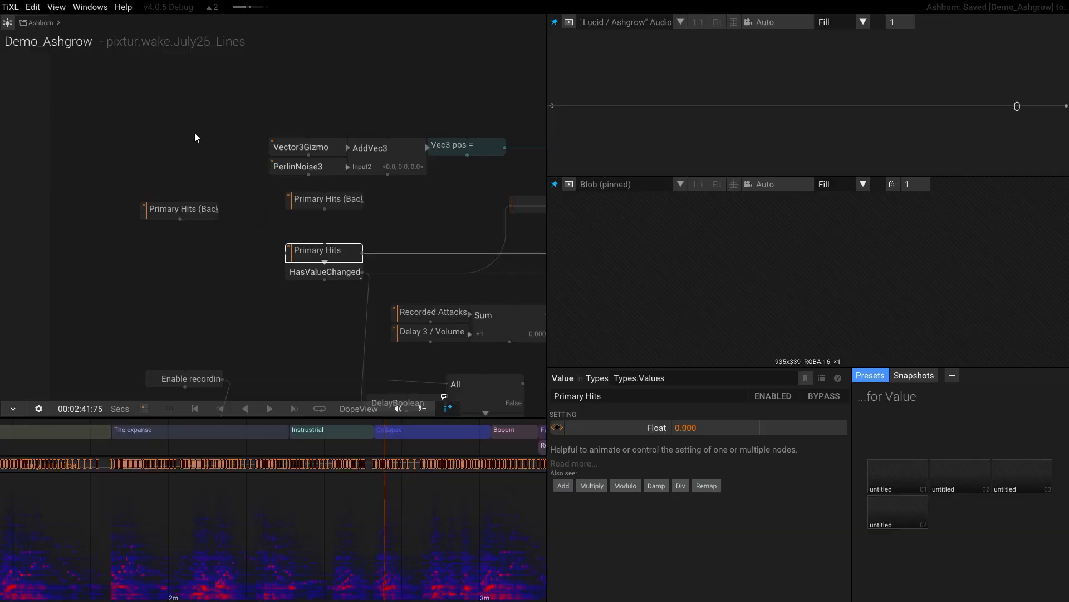
Step: Survey the full timeline of section clips and keyframes, and scrub through the Intro section
scroll(195, 132, down, 2)
scroll(134, 493, down, 2)
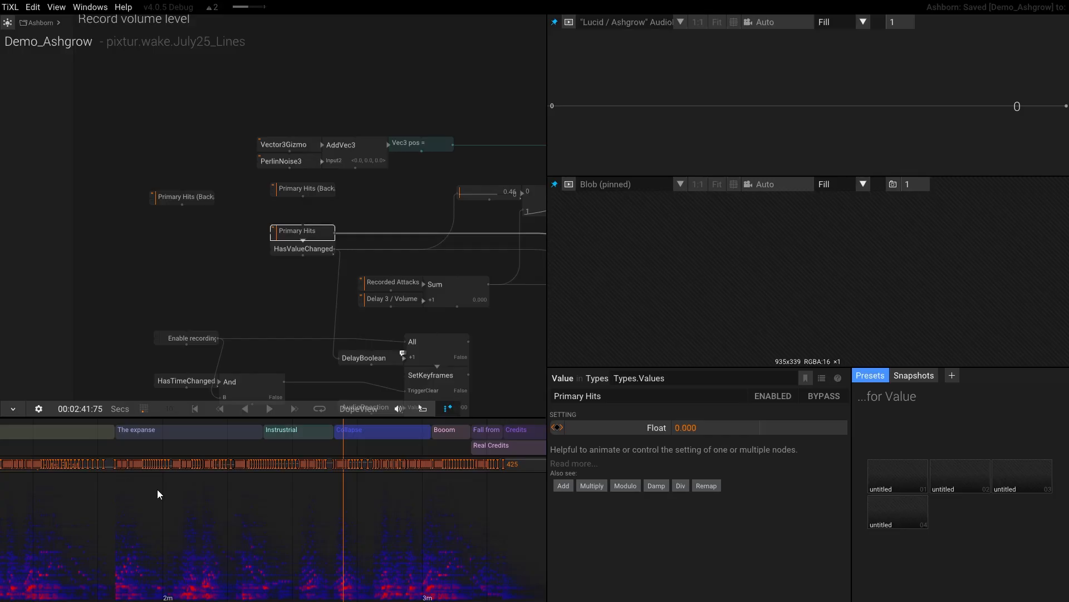
drag(143, 545, 517, 496)
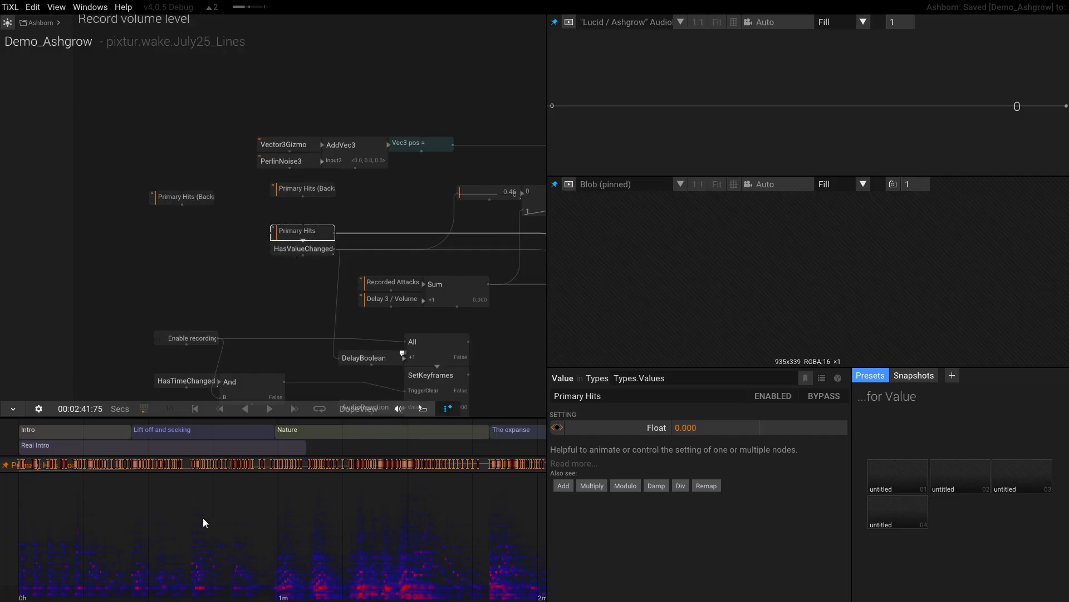
scroll(204, 518, down, 3)
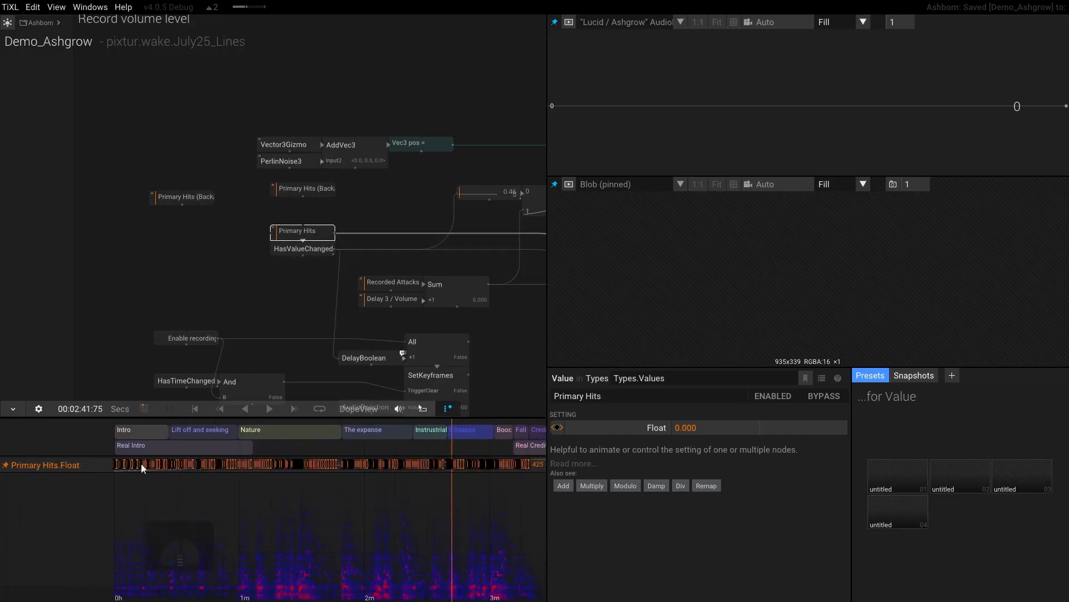
scroll(115, 292, down, 3)
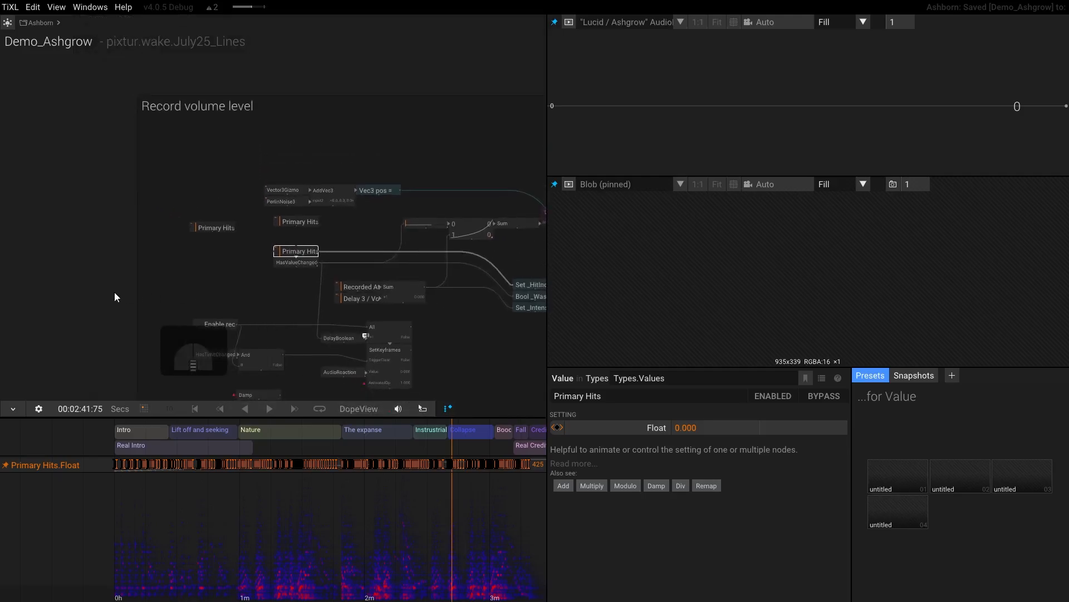
drag(116, 289, 186, 282)
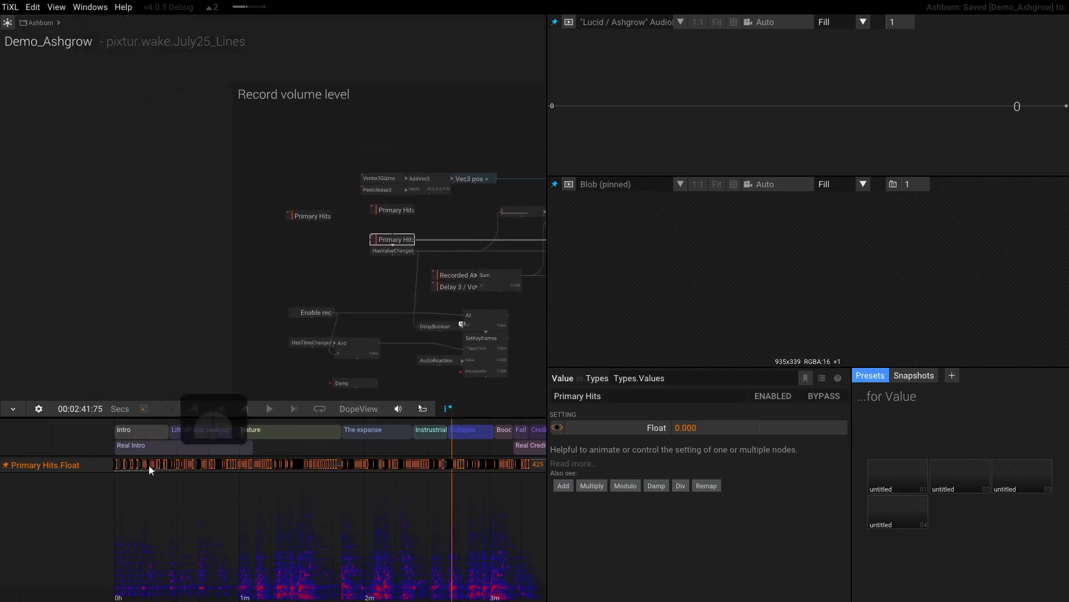
drag(113, 596, 165, 593)
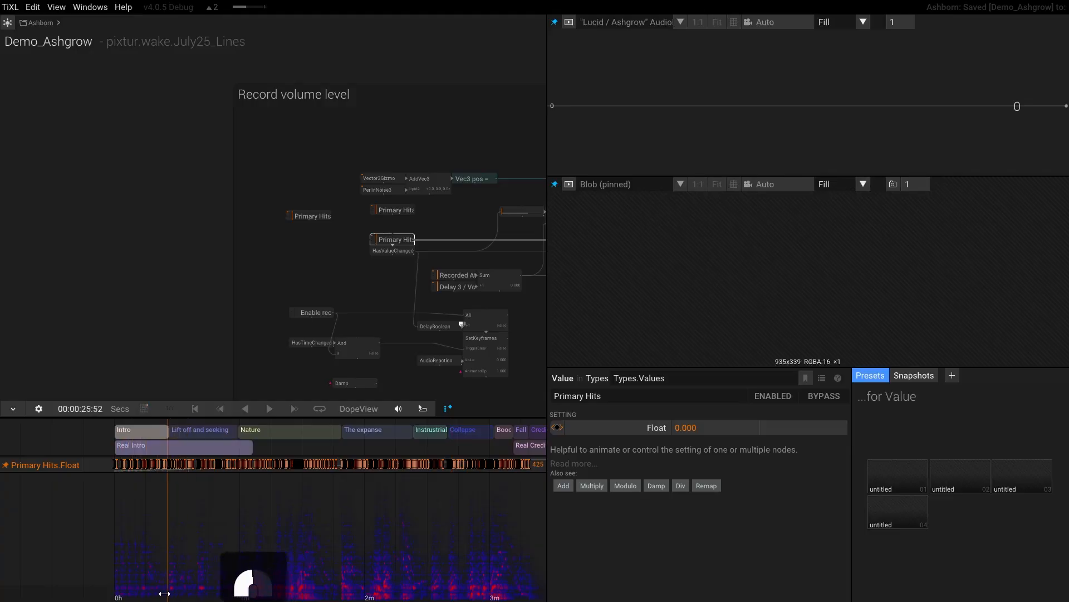
Step: Select the Intro, Lift off and seeking, Nature, The expanse and Instrustrial clips in turn to locate their operators in the graph
click(124, 433)
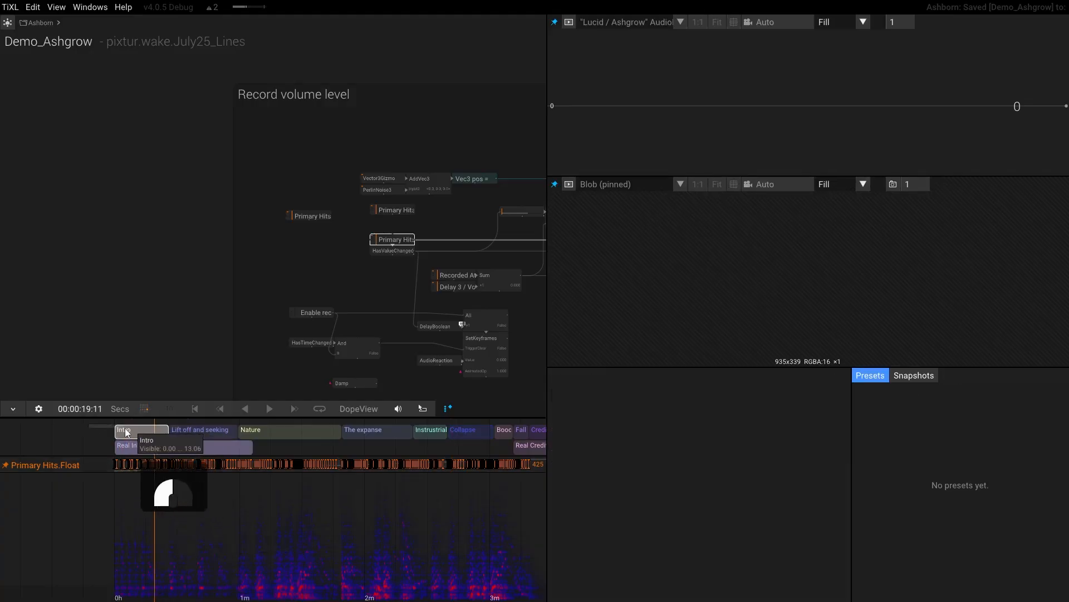
click(201, 435)
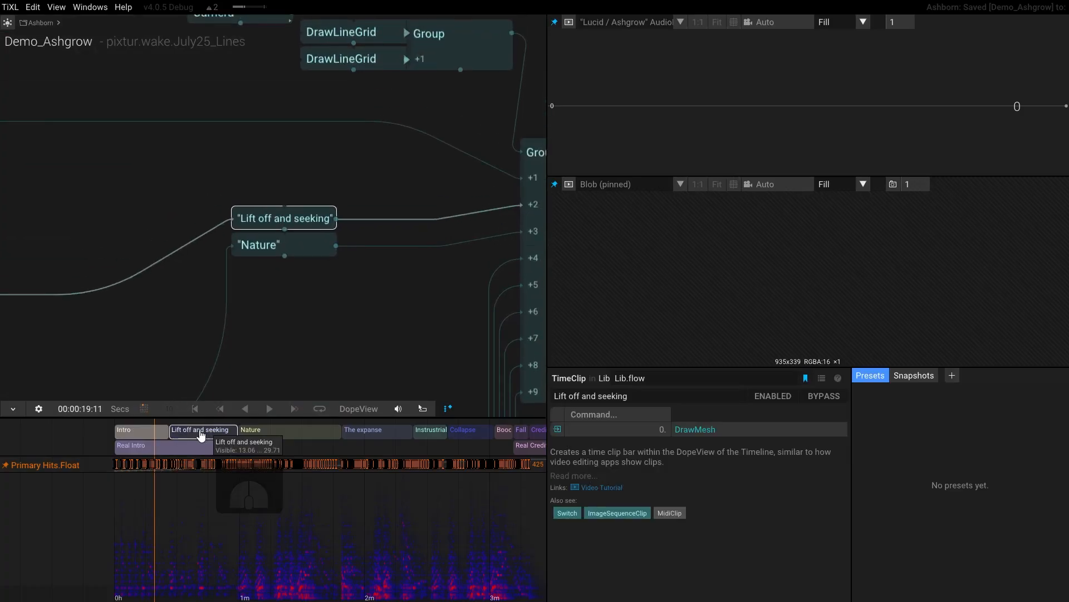
click(262, 435)
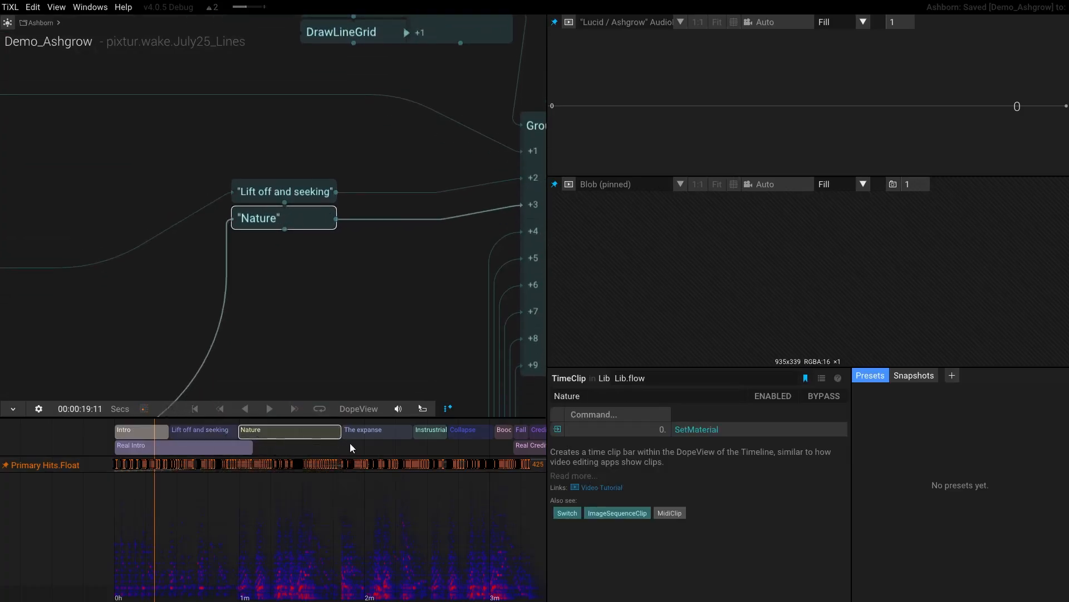
scroll(350, 443, up, 2)
scroll(350, 443, down, 1)
drag(409, 517, 356, 521)
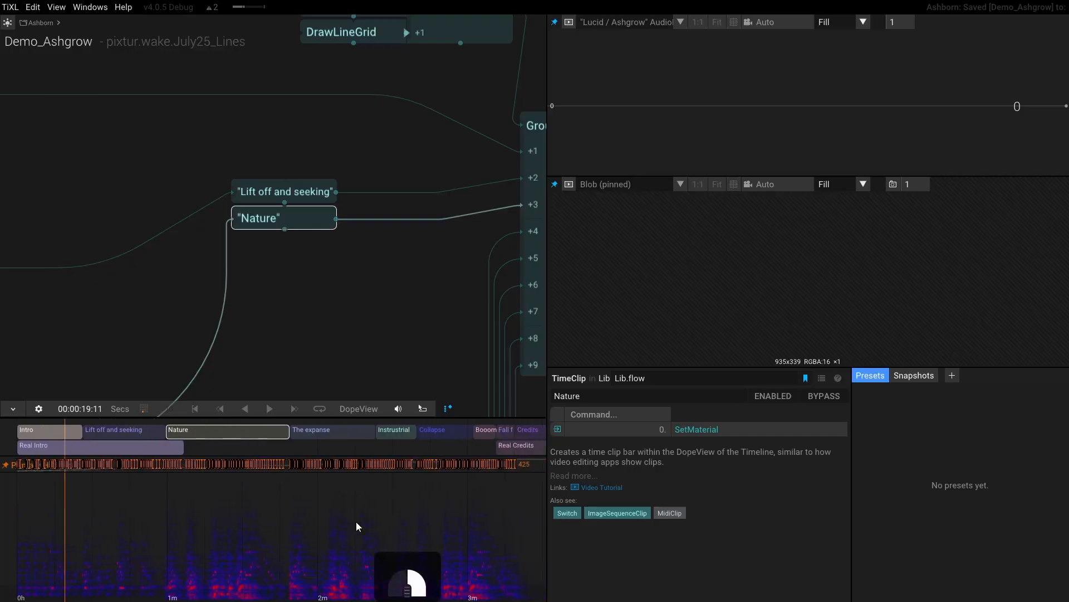
scroll(353, 522, down, 2)
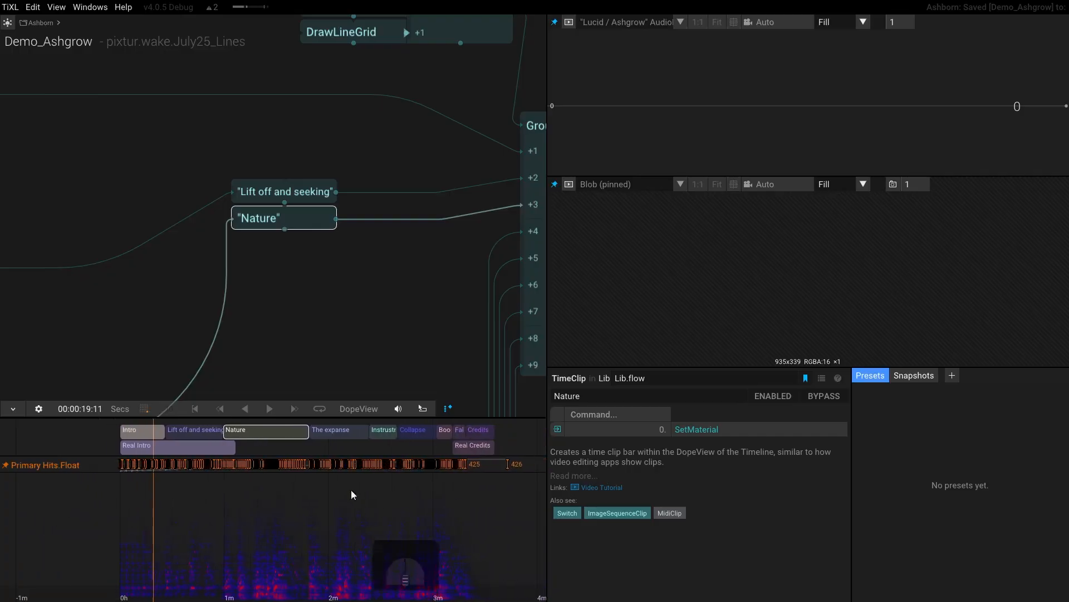
click(333, 435)
click(383, 434)
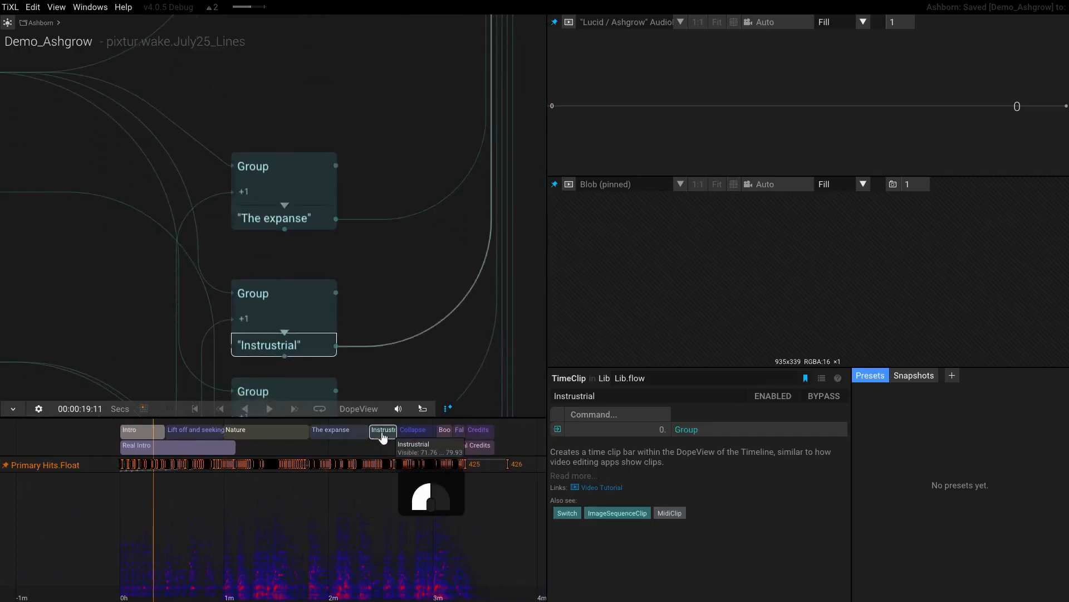
Step: Locate the operators of the Collapse, Fall from grace and Credits clips by selecting each clip in the timeline
scroll(382, 434, up, 4)
drag(419, 514, 230, 514)
drag(378, 523, 242, 520)
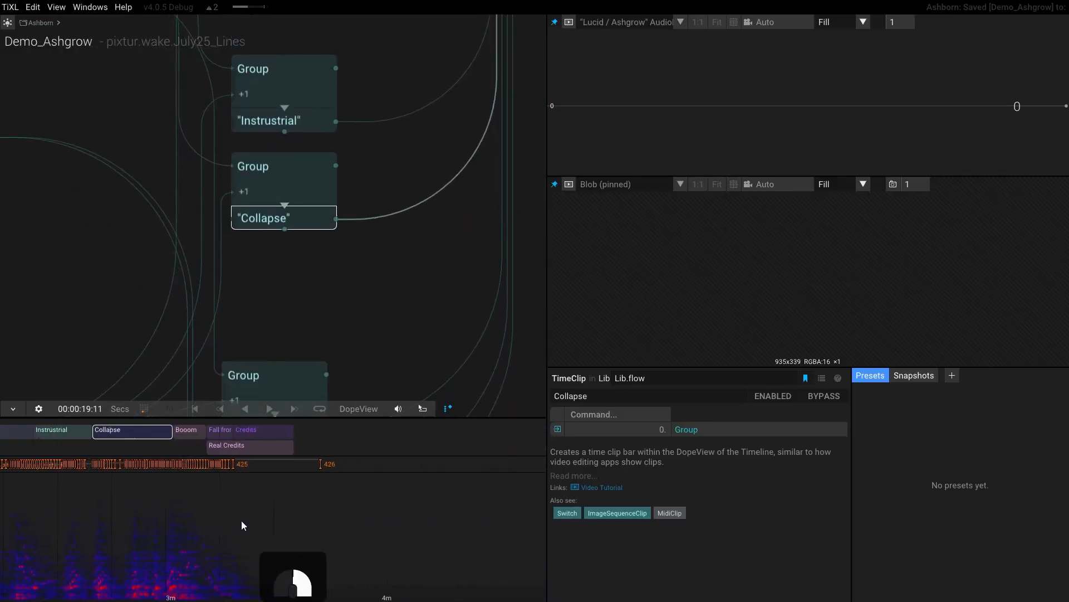
click(218, 434)
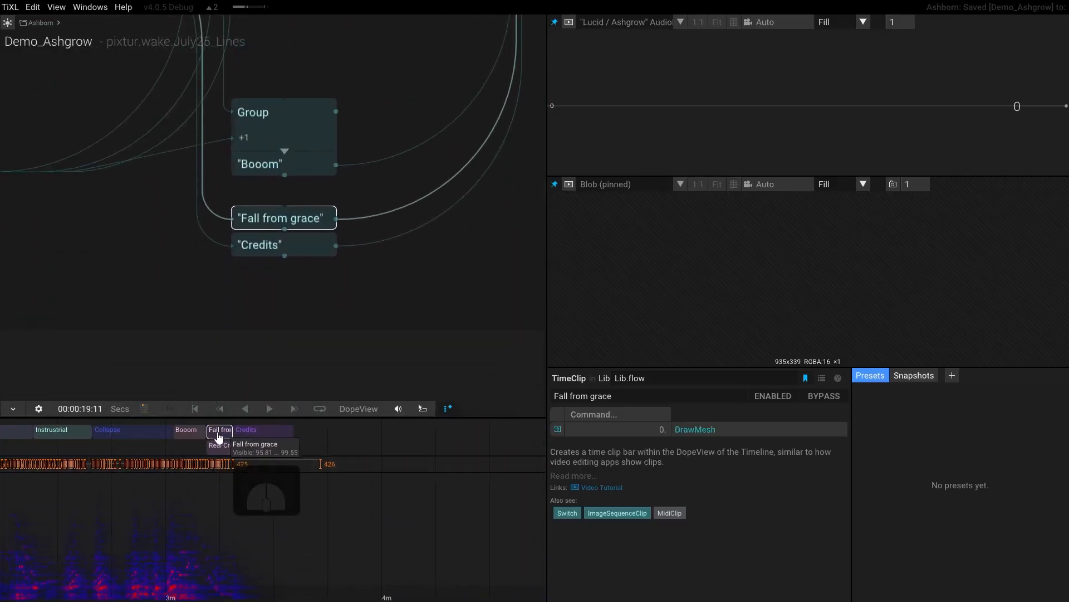
click(259, 431)
Step: Cut the Credits clip at 00:03:32:26 and rename the piece after the cut as "Renaming!!!"
click(269, 596)
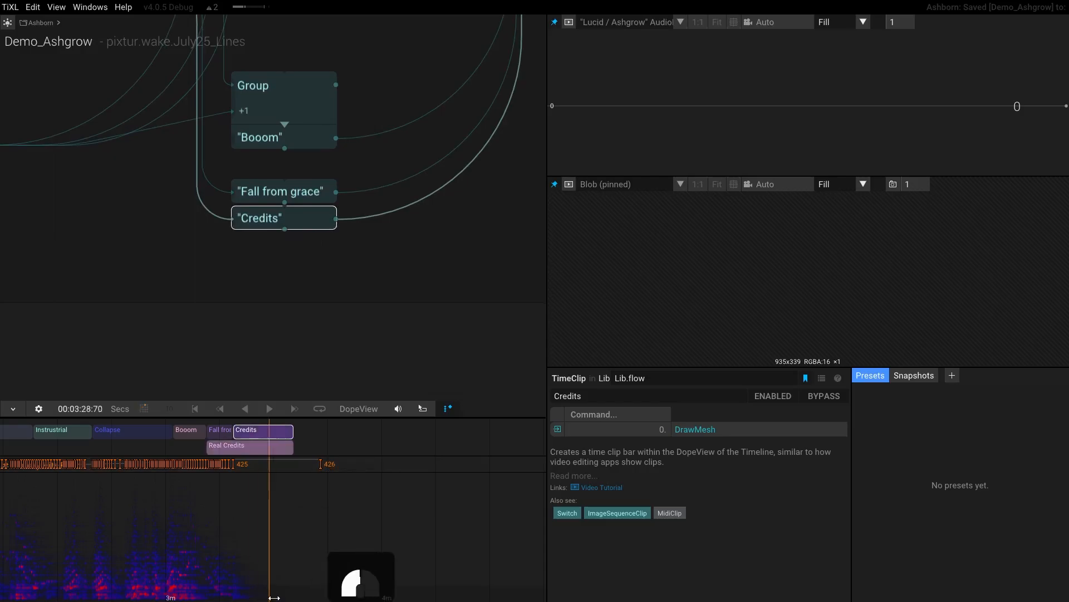
right_click(274, 437)
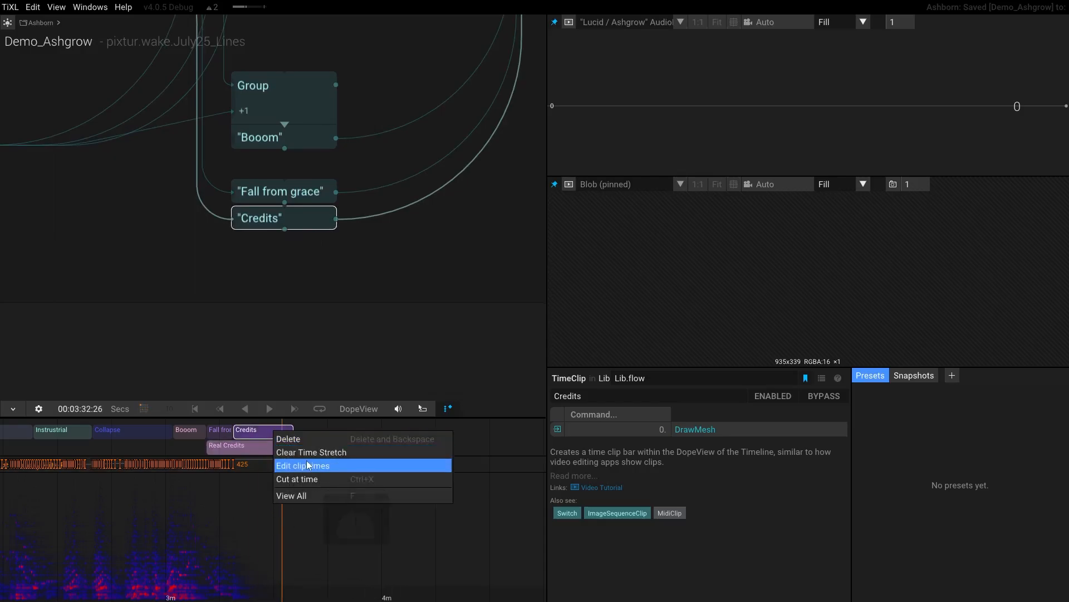
click(304, 481)
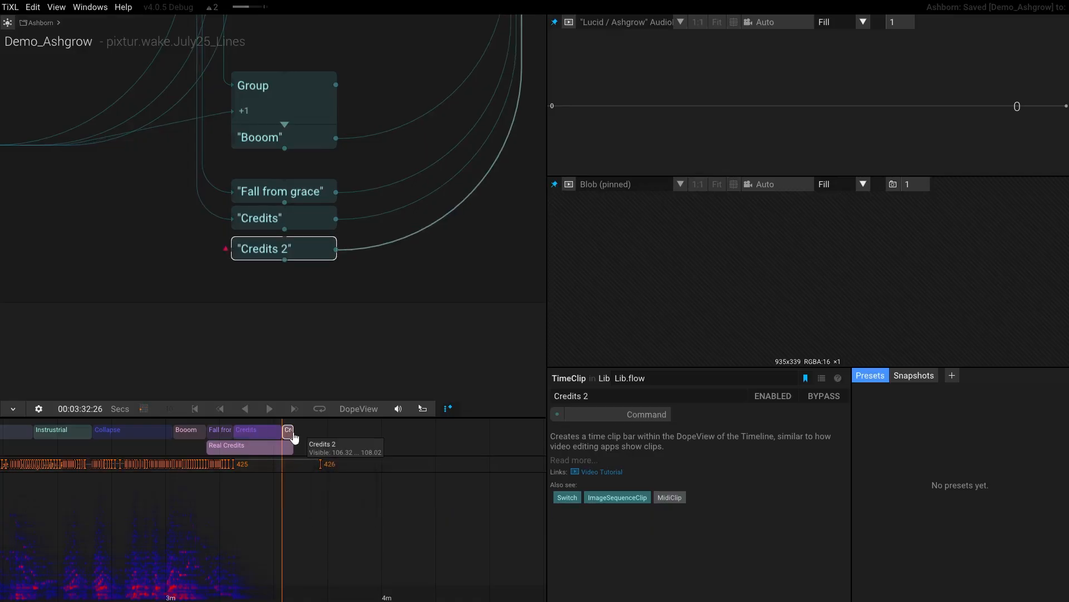
key(Return)
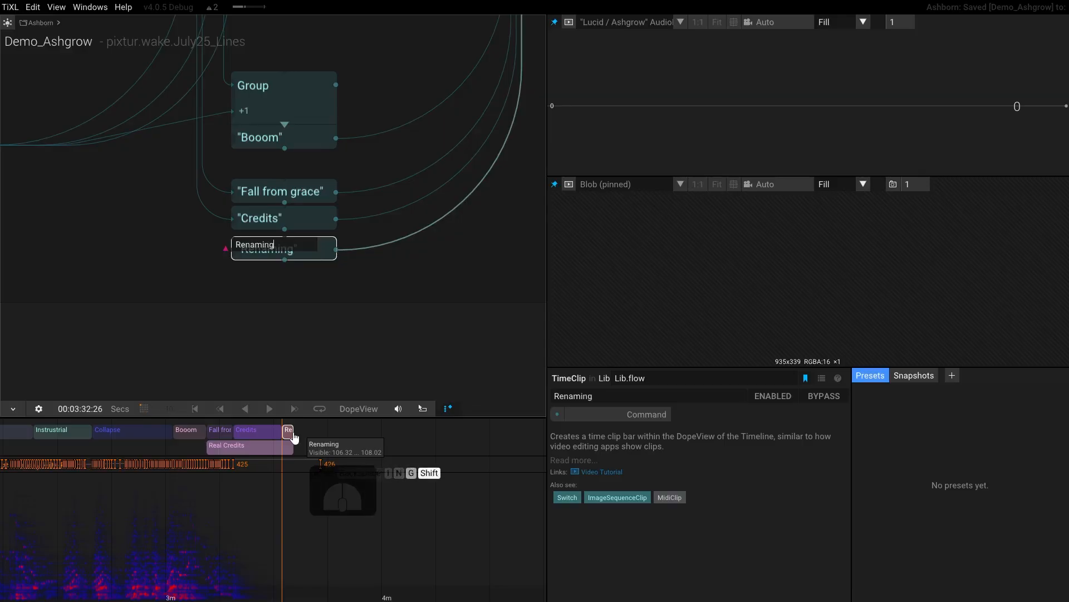
Step: Extend the end of the "Renaming!!!" clip to about 3 min 47 s and cut it at 00:03:38:39
scroll(294, 435, up, 5)
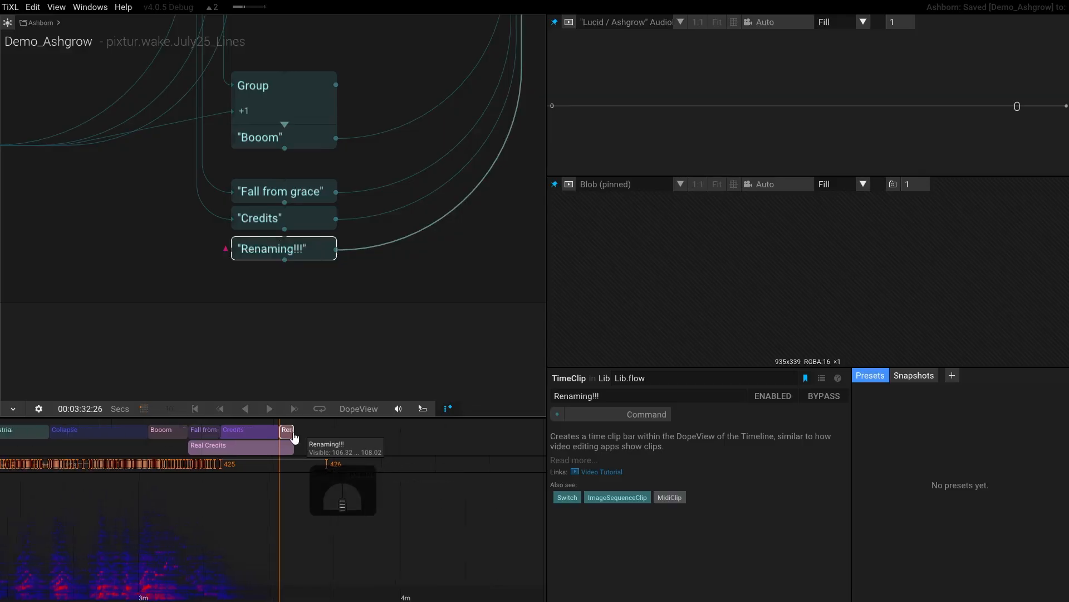
drag(294, 432, 400, 432)
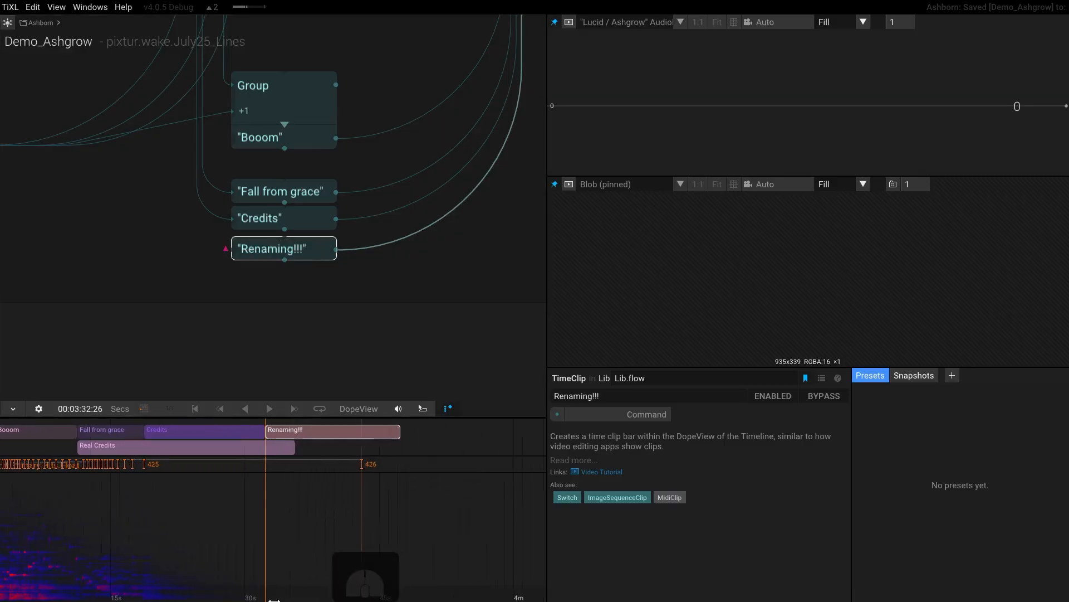
click(316, 597)
key(ctrl+x)
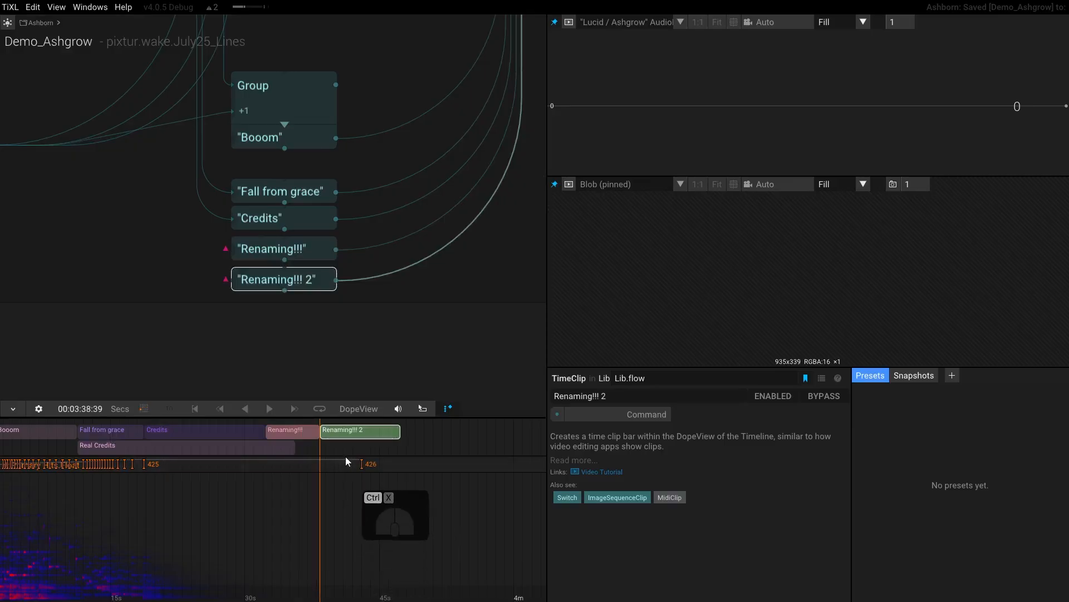
Step: Cut the "Renaming!!! 2" clip at 00:03:42:12 and move its first piece behind the "Renaming!!! 3" clip
click(353, 595)
key(ctrl+x)
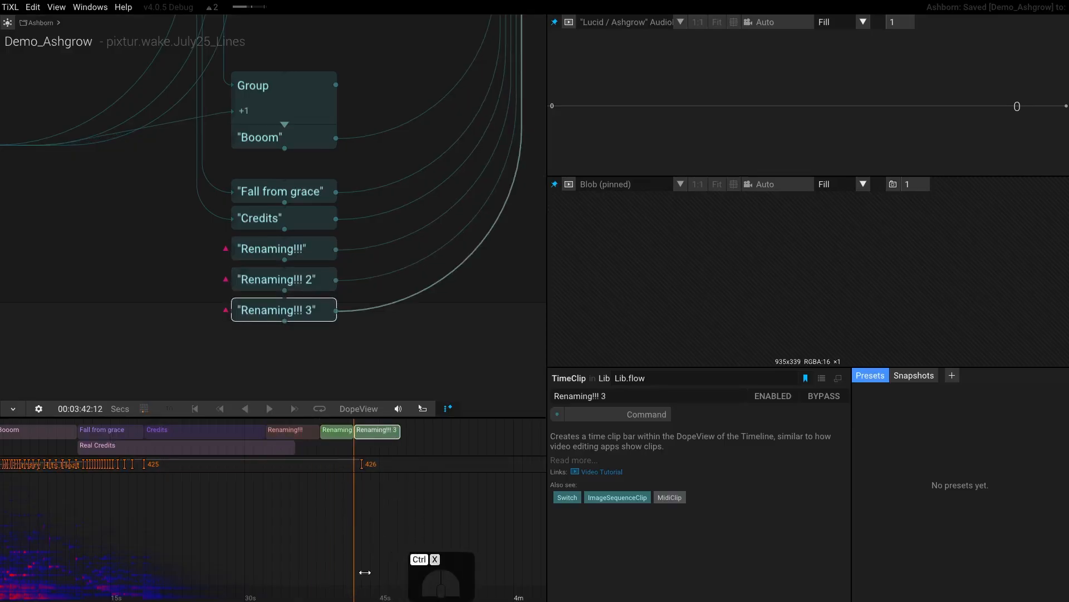
drag(337, 432, 308, 435)
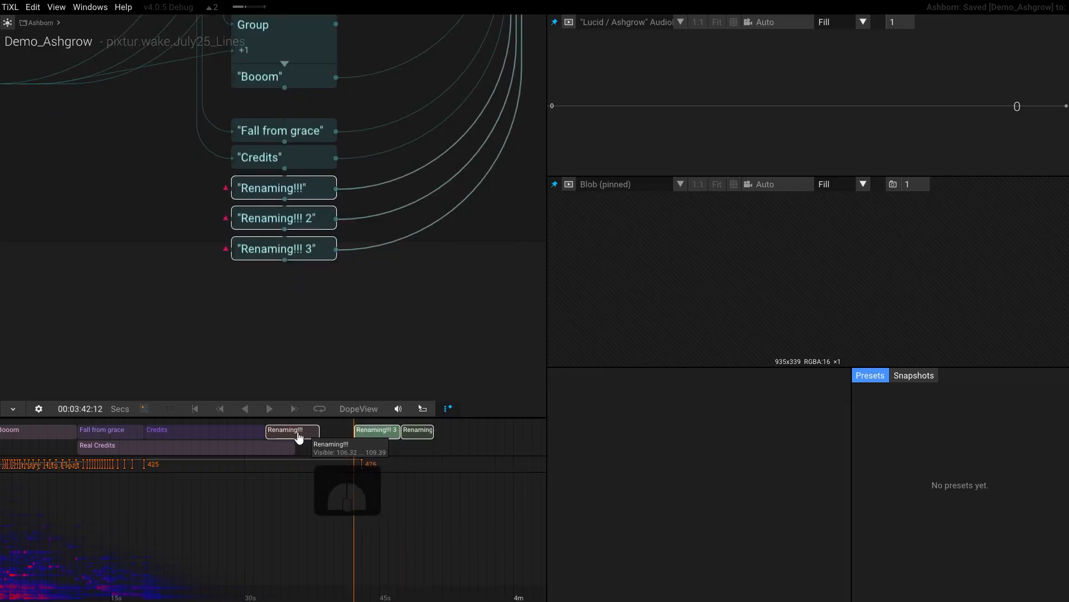
Step: Delete all the "Renaming!!!" clips and extend the end of the Credits clip to about 3 min 46 s
key(BackSpace)
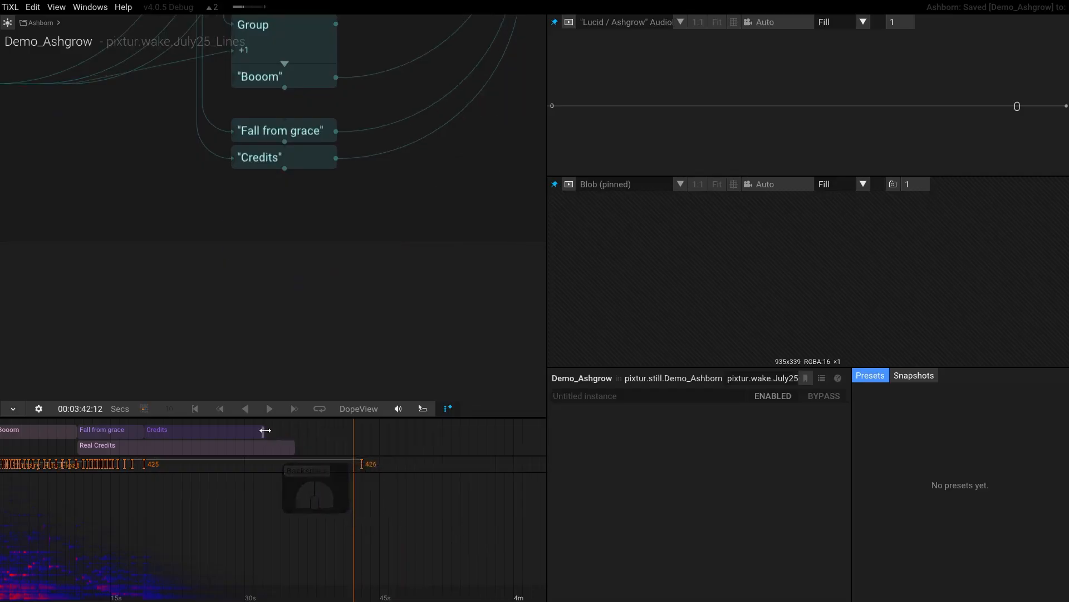
click(265, 430)
scroll(165, 508, down, 10)
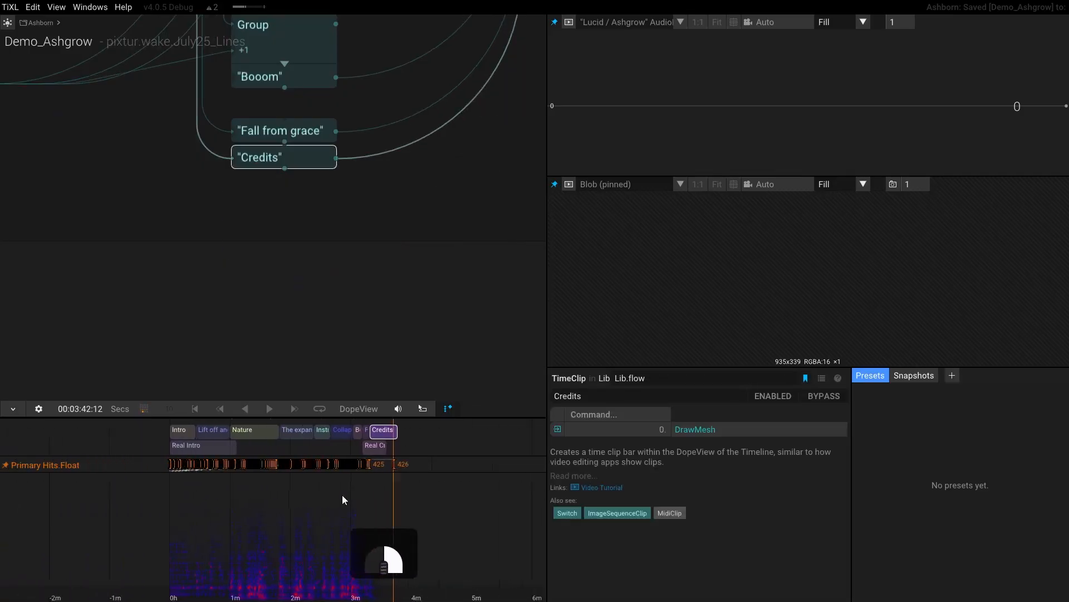
scroll(342, 495, up, 8)
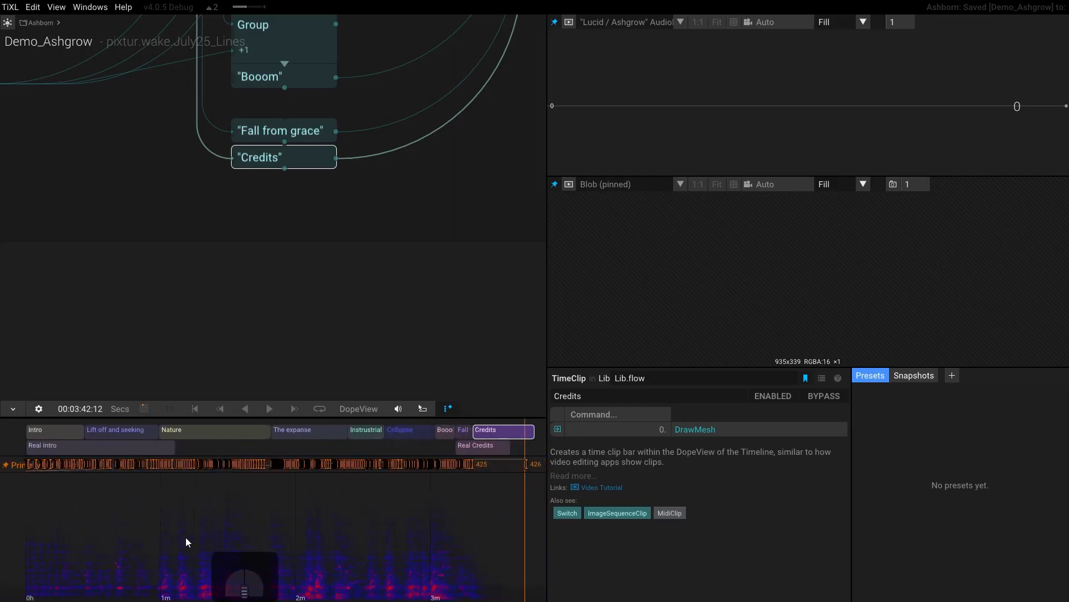
Step: Locate the operators of the Lift off and seeking, The expanse, Instrustrial, Collapse, Booom, Fall from grace and Credits clips by selecting each clip
scroll(186, 538, down, 1)
click(196, 433)
click(285, 432)
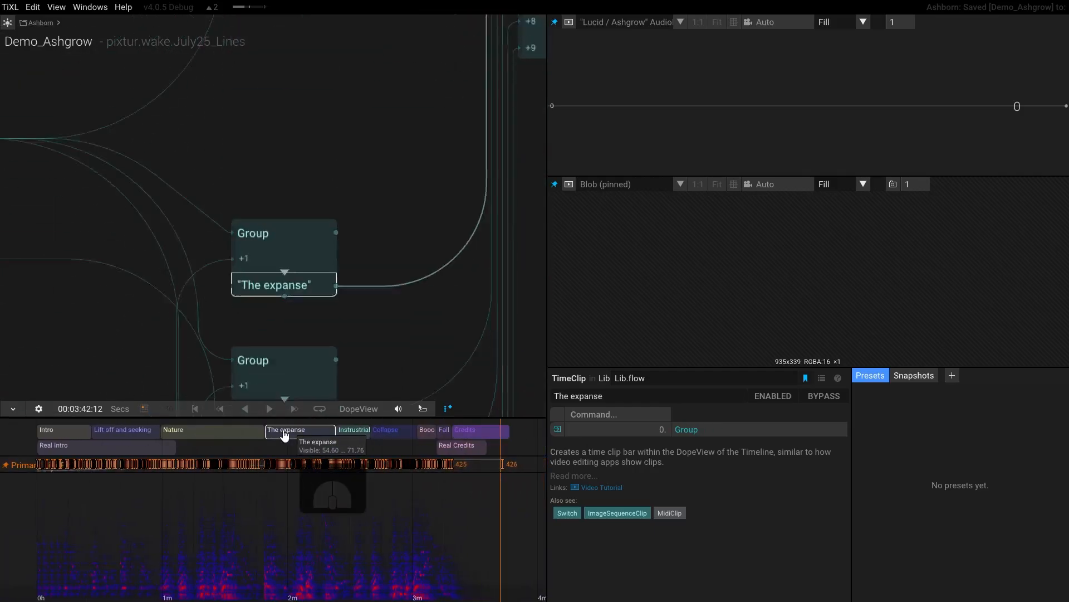
click(355, 435)
click(387, 432)
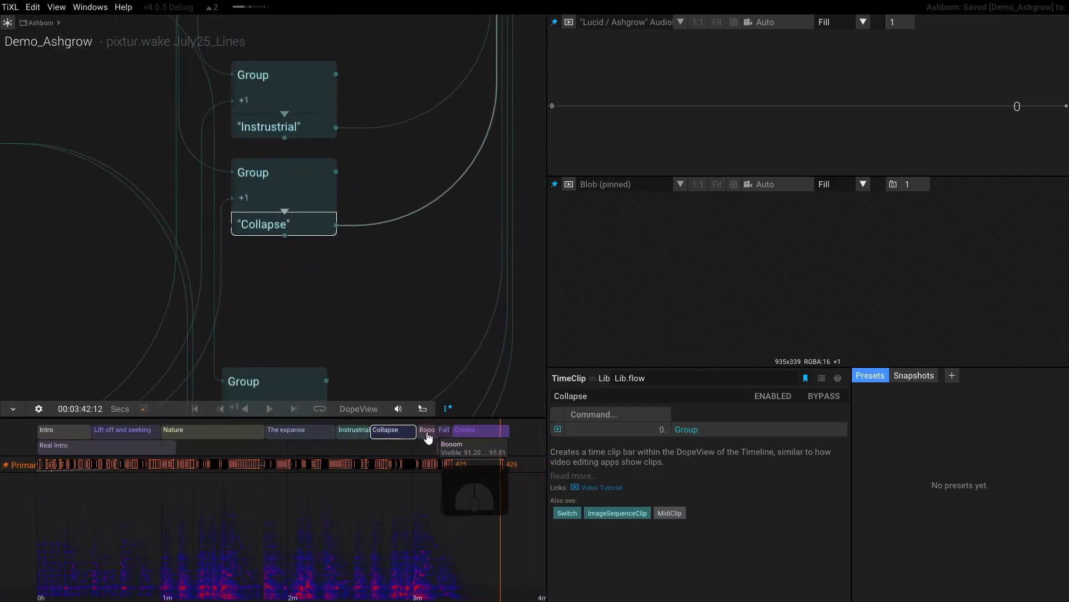
click(426, 432)
click(444, 432)
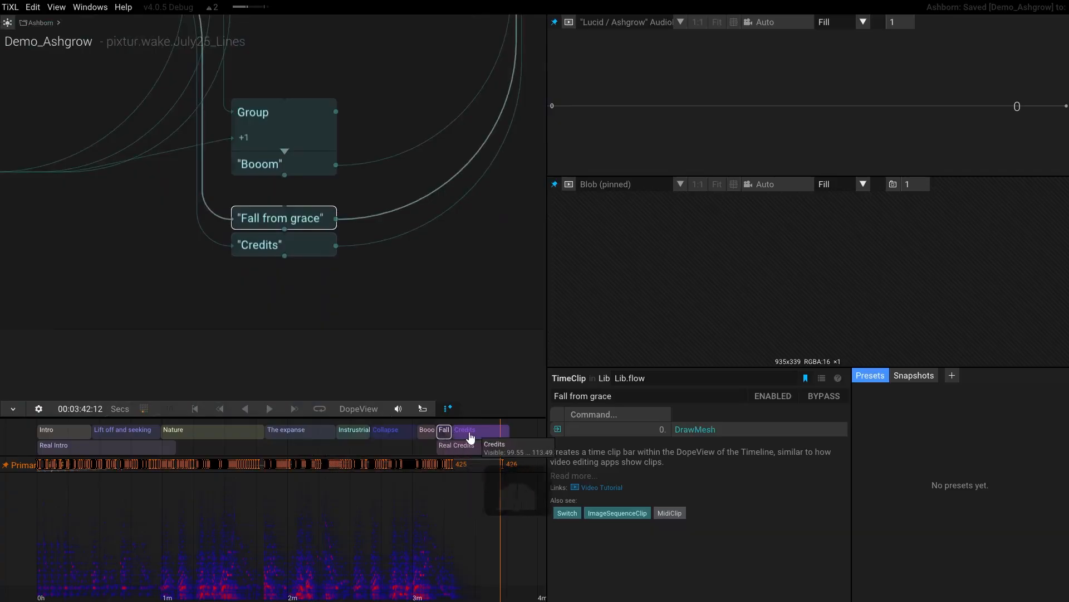
click(469, 434)
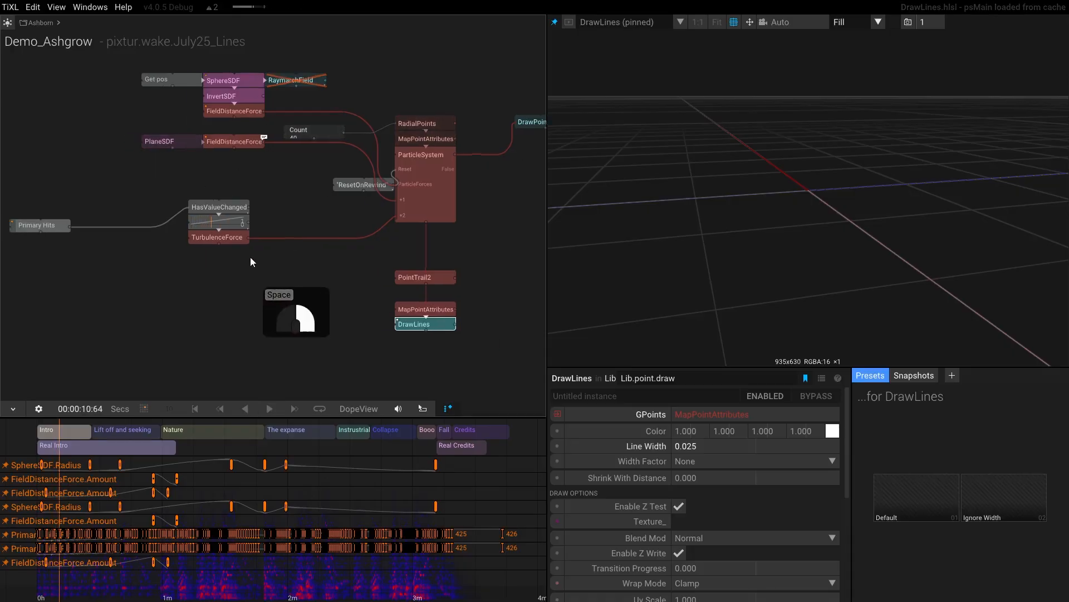
Step: Add a Group operator after DrawPoints and connect the DrawLines output to it as a second command
scroll(249, 256, up, 5)
click(243, 246)
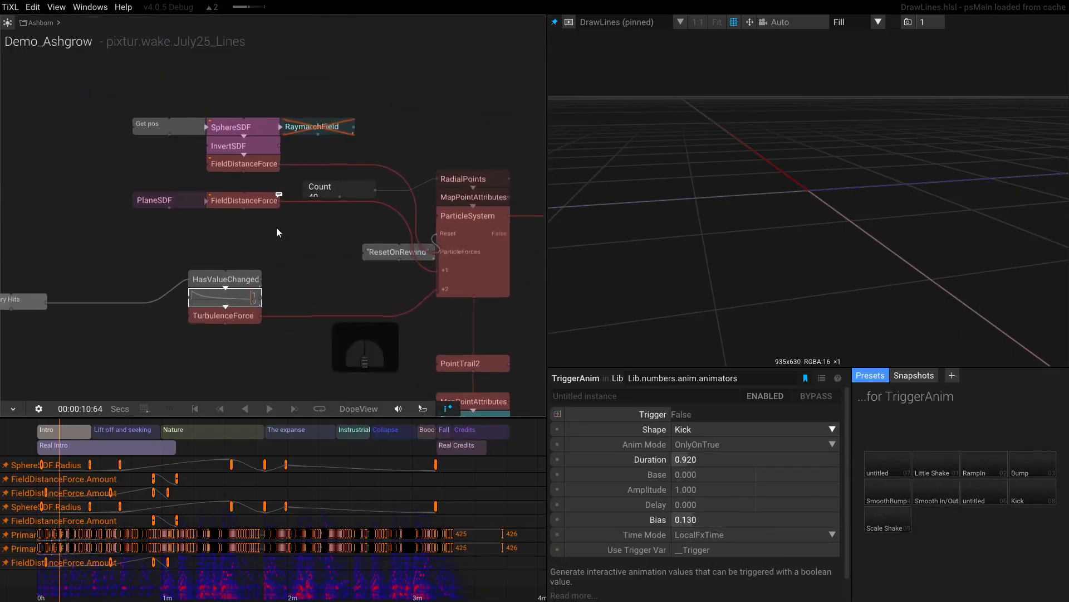
scroll(276, 227, down, 2)
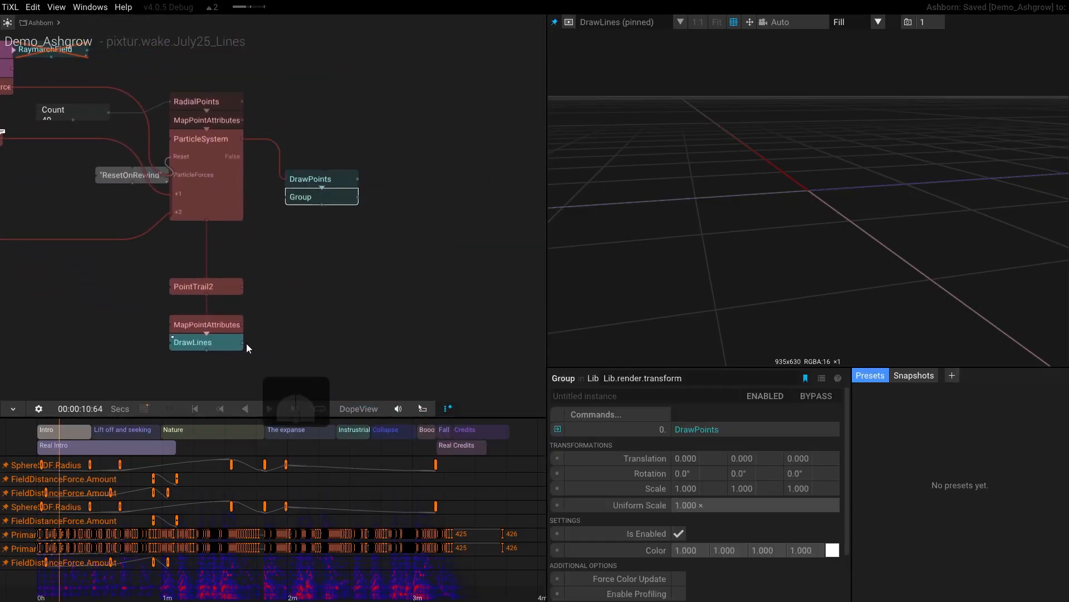
drag(245, 342, 316, 201)
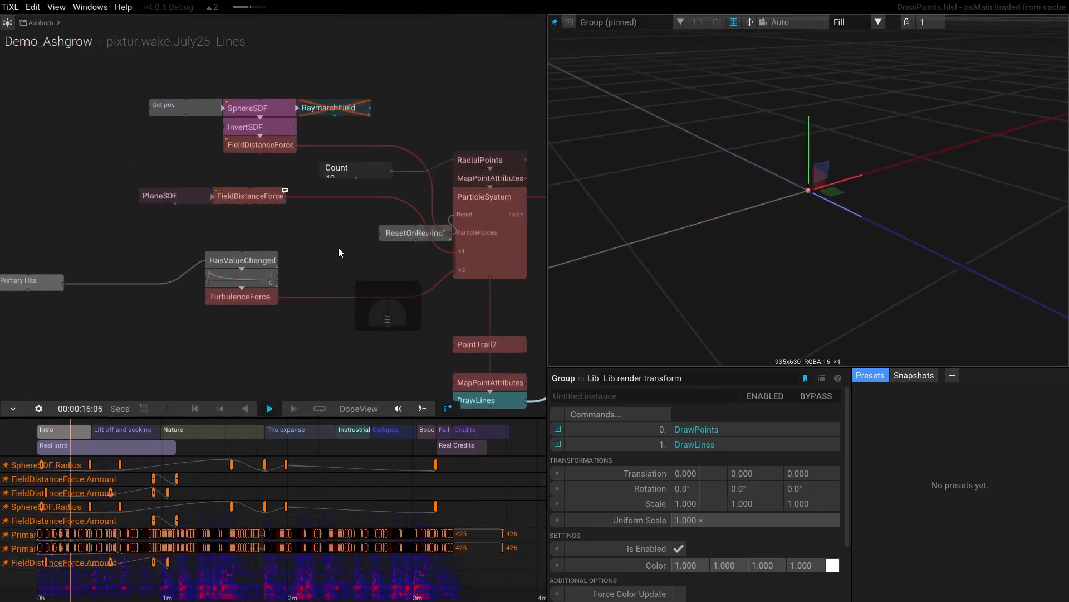
Step: Set the Amount of the FieldDistanceForce fed by InvertSDF to 0.030
click(484, 196)
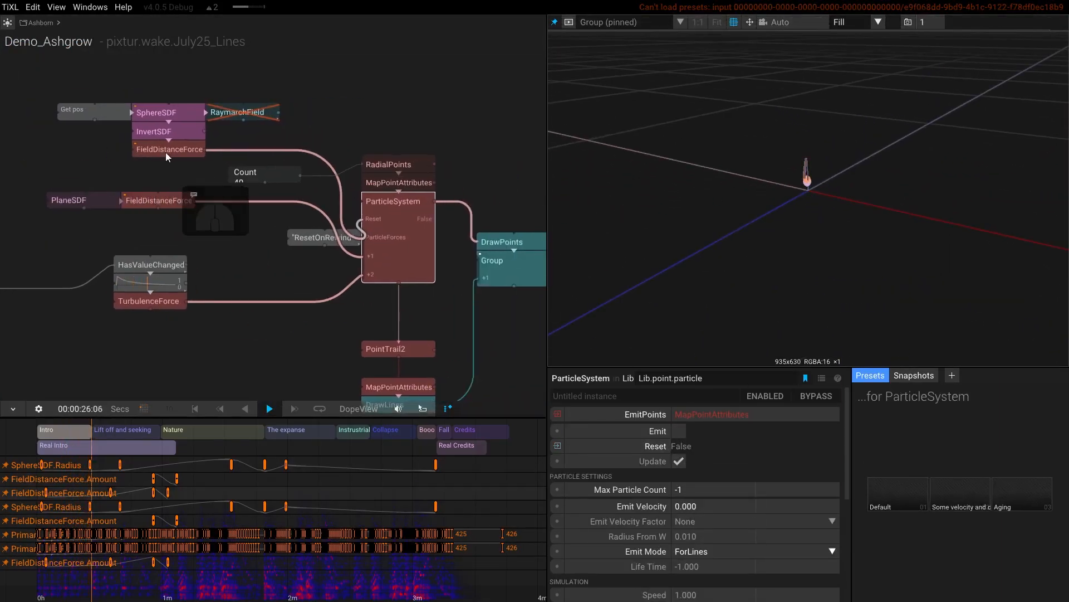
click(169, 149)
drag(704, 428, 612, 471)
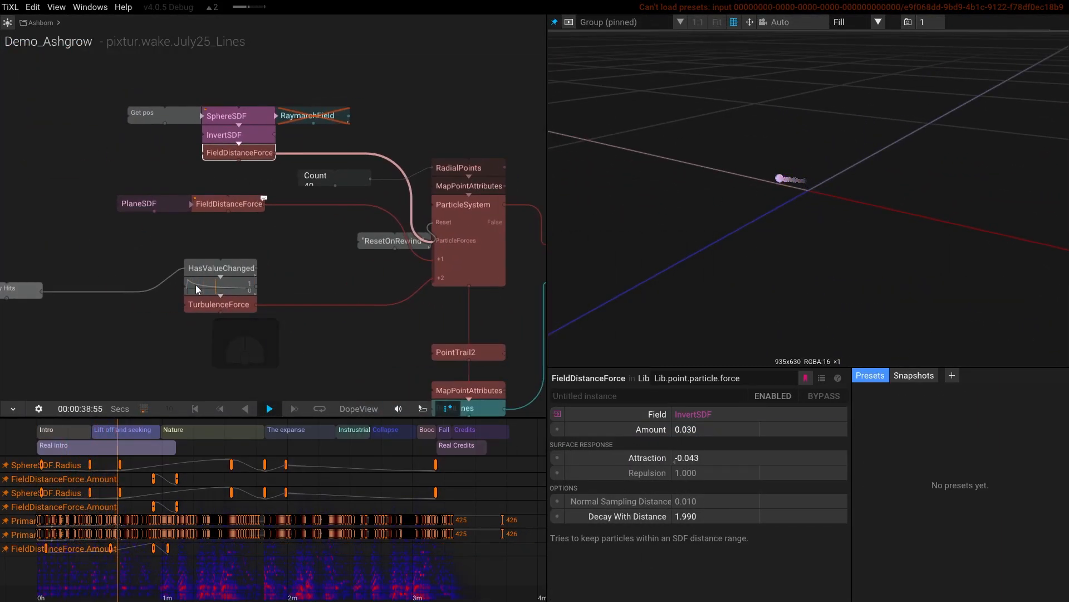
Step: Set the Amplitude of the TriggerAnim driving TurbulenceForce to 13 and view the line trails from another angle
click(195, 285)
drag(750, 489, 755, 334)
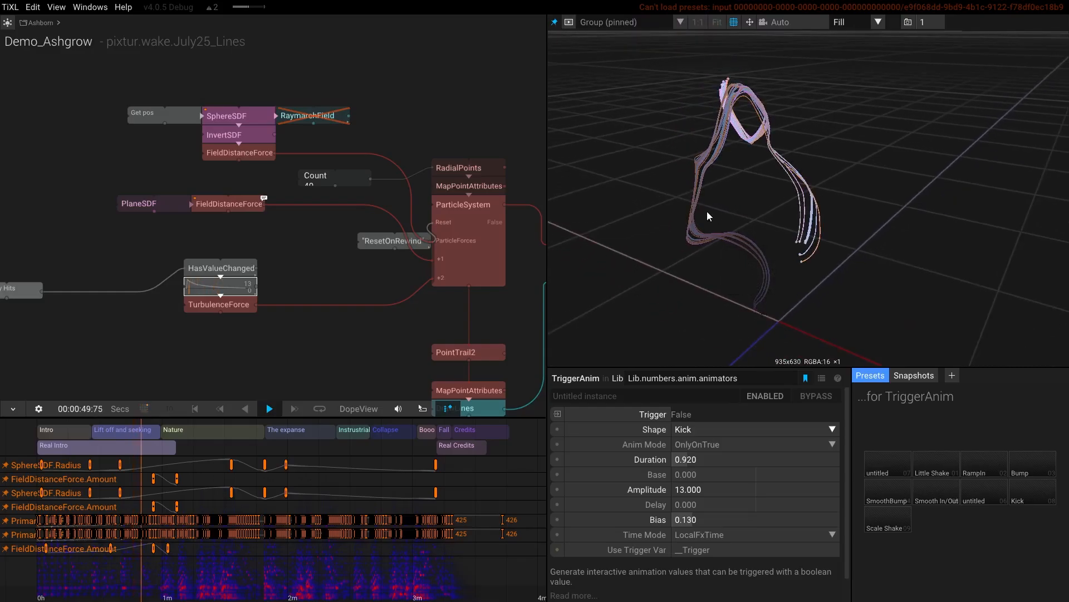
drag(707, 211, 766, 222)
Step: Readjust the Amount of the FieldDistanceForce below InvertSDF while the animation plays
scroll(315, 259, down, 3)
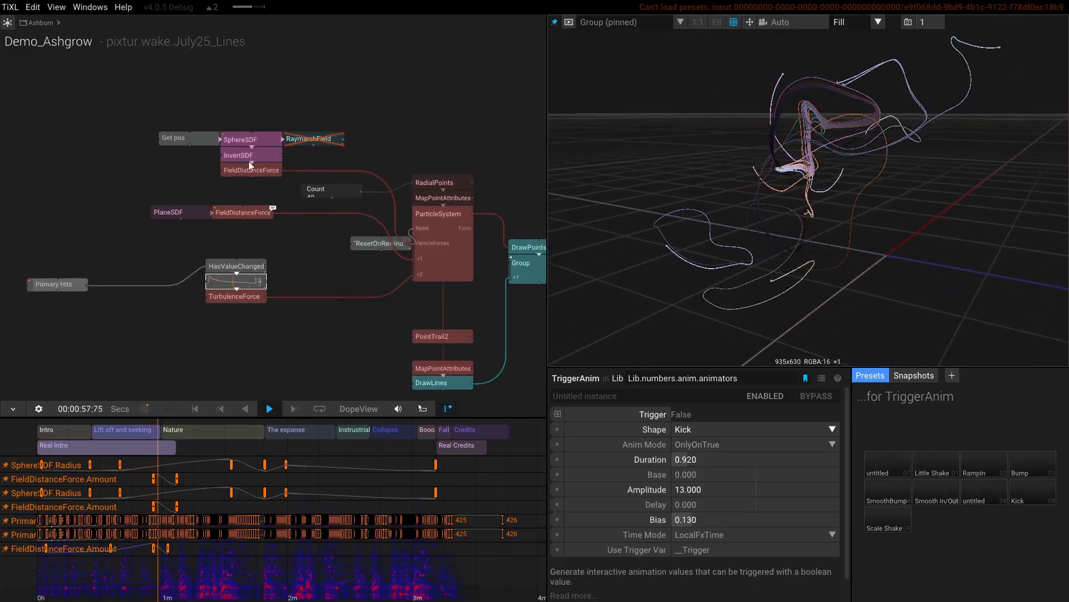
click(267, 171)
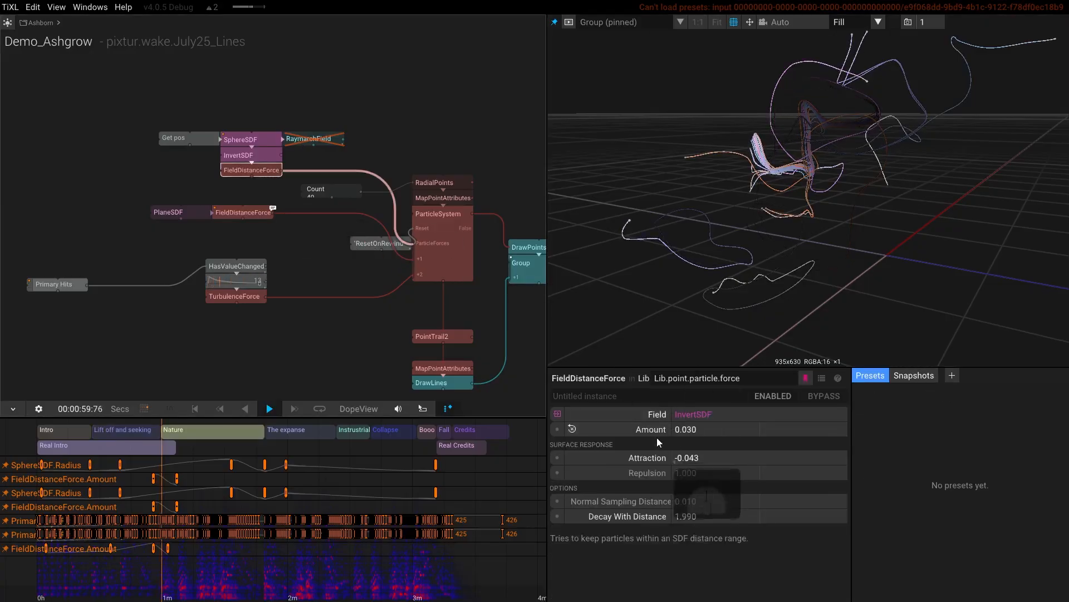
drag(720, 428, 726, 425)
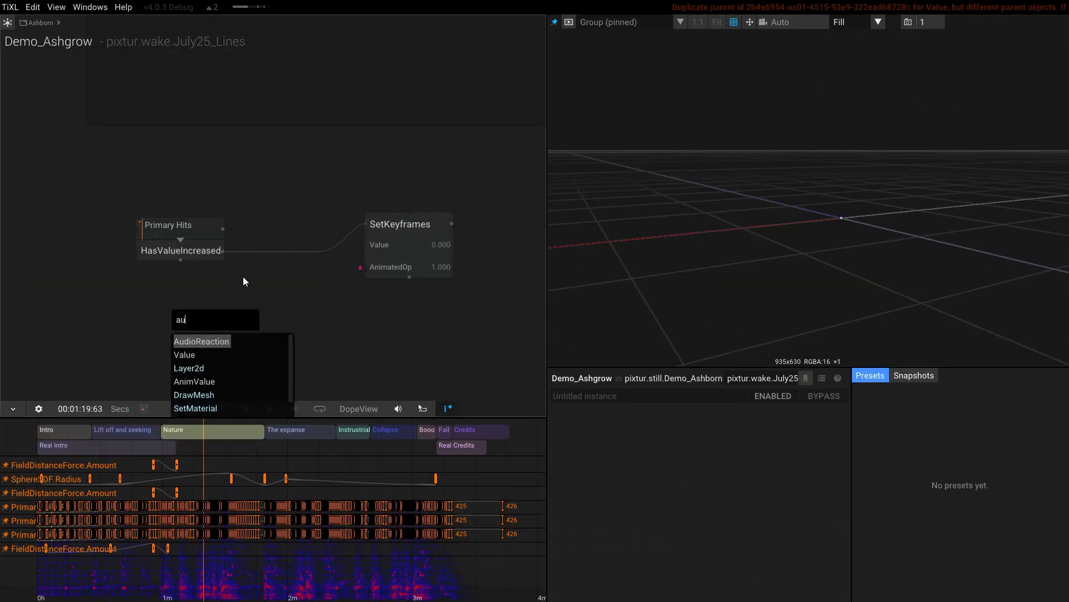
Step: Add an AudioReaction operator with its Output set to Level and connect it to the Value input of SetKeyframes
key(Return)
click(714, 545)
click(719, 520)
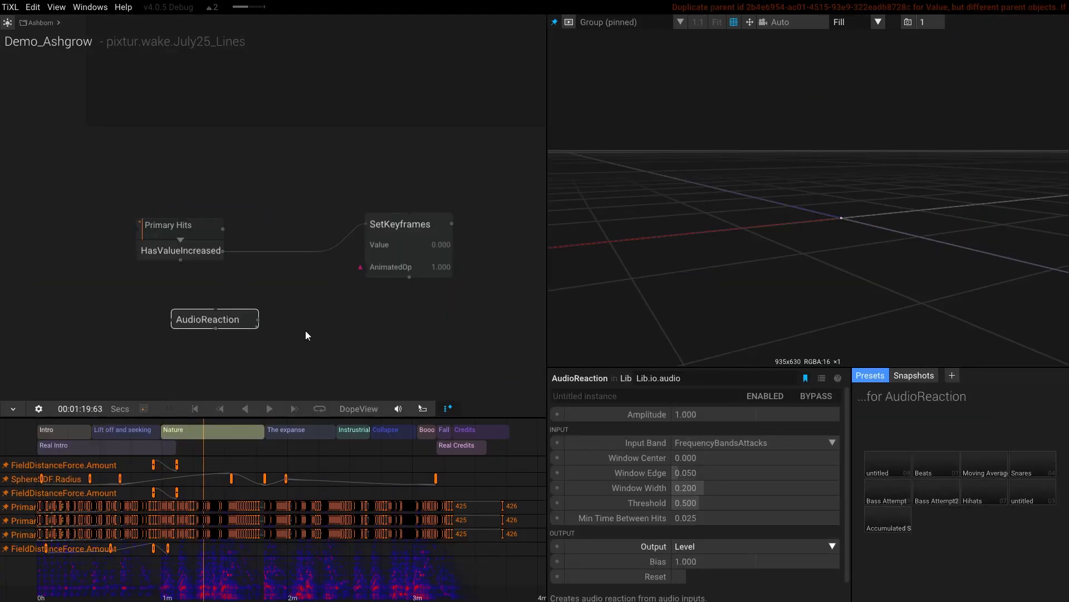
drag(228, 312, 213, 293)
Step: Add a Value operator below the AudioReaction and name it "AttackLevel"
double_click(300, 332)
text(A)
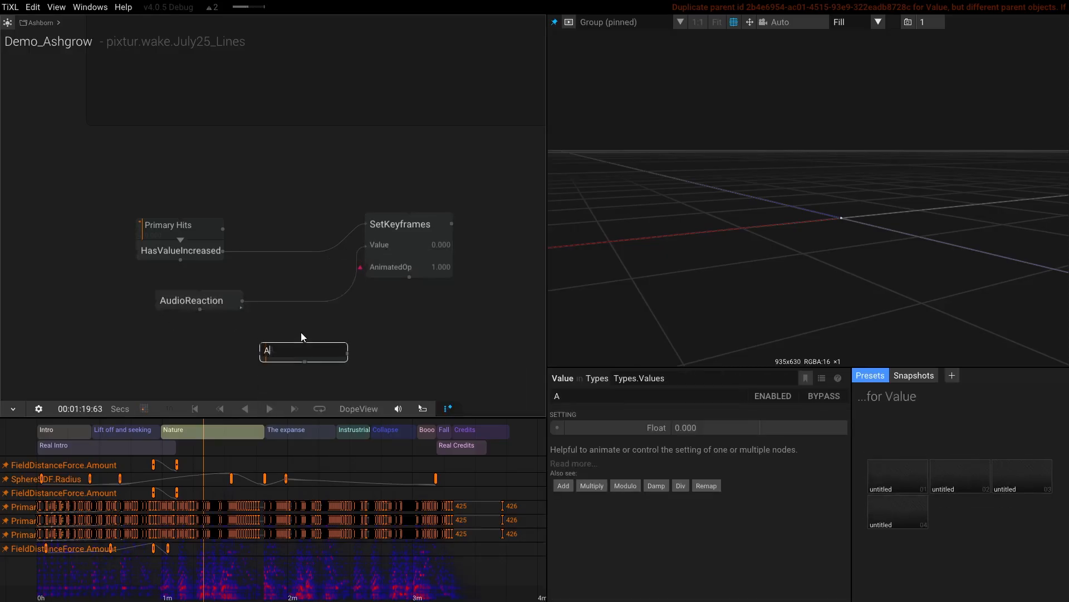
text(ttack)
key(BackSpace)
text(ckLevel)
key(Return)
Step: Connect AttackLevel to the AnimatedOp input of SetKeyframes and place it directly below AudioReaction
drag(347, 353, 365, 272)
key(Escape)
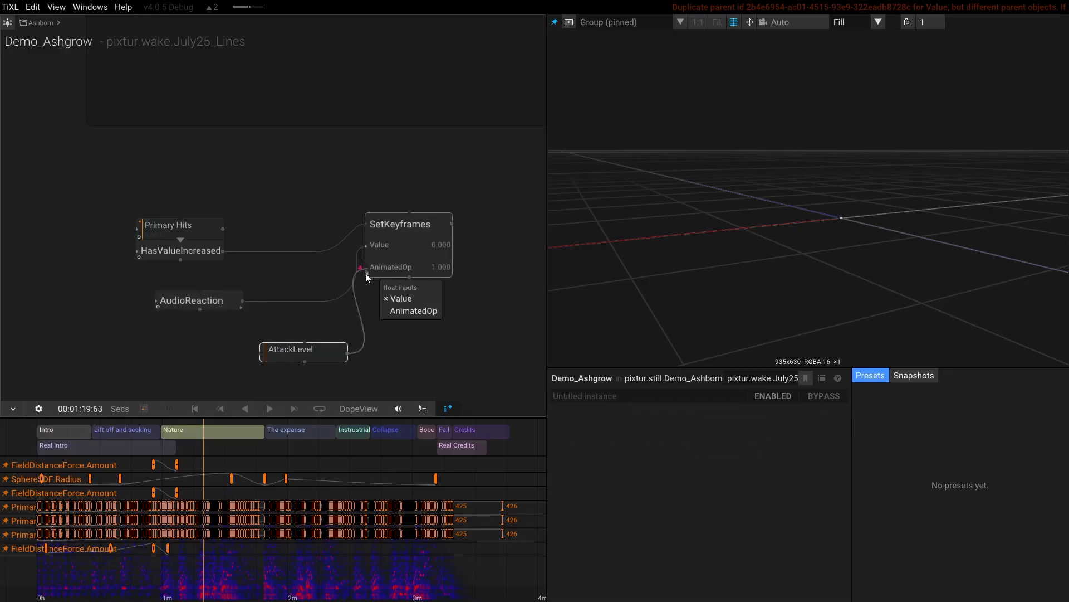
click(260, 354)
click(449, 407)
drag(277, 352, 173, 340)
click(158, 341)
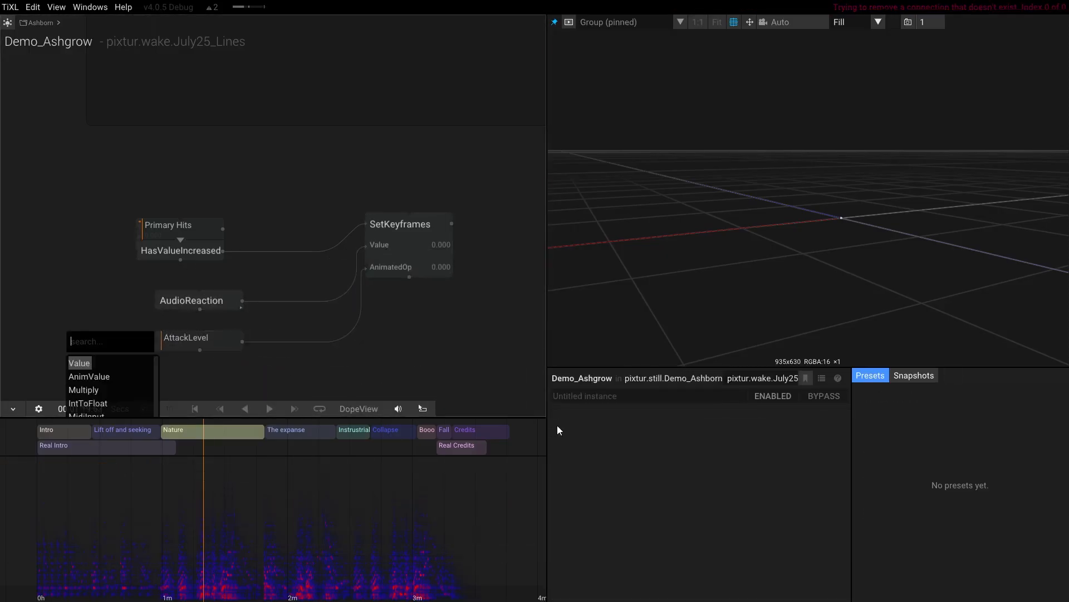
Step: Animate the Float value of AttackLevel and pin its curve in the timeline
click(195, 340)
click(557, 428)
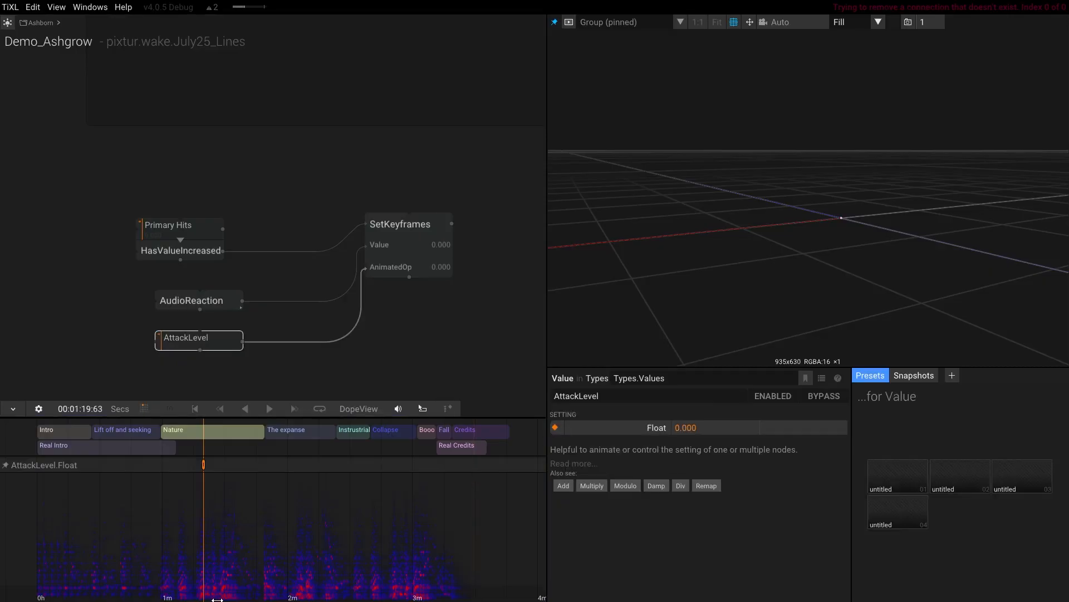
click(389, 228)
click(207, 340)
click(5, 464)
Step: Pin the Primary Hits curve, show SetKeyframes in the output view, and play into the Nature clip to record AttackLevel keyframes
click(390, 228)
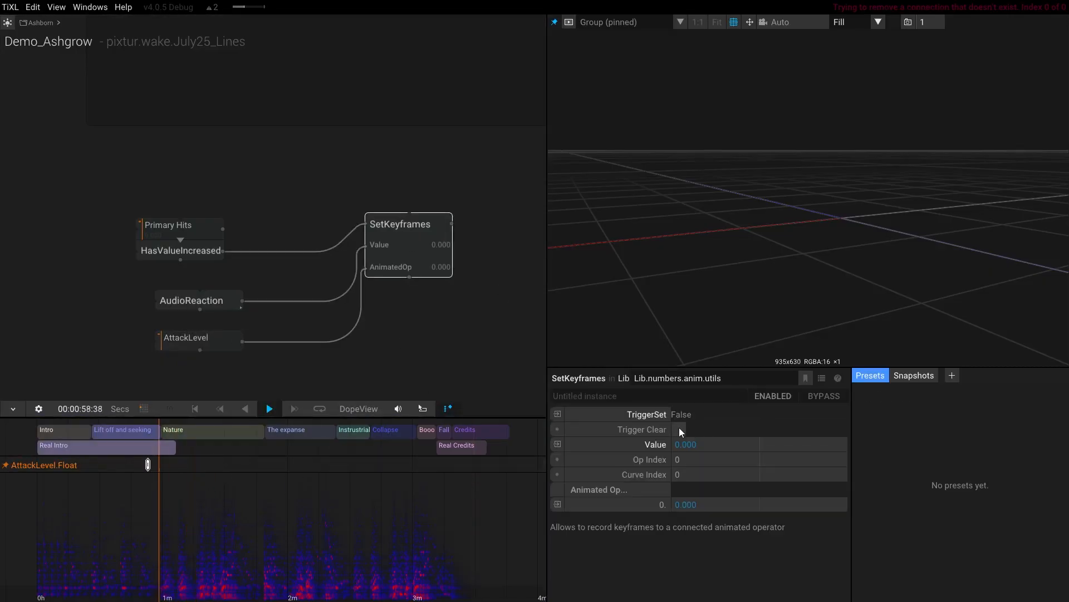
scroll(183, 216, up, 2)
click(192, 250)
scroll(443, 226, down, 2)
click(443, 226)
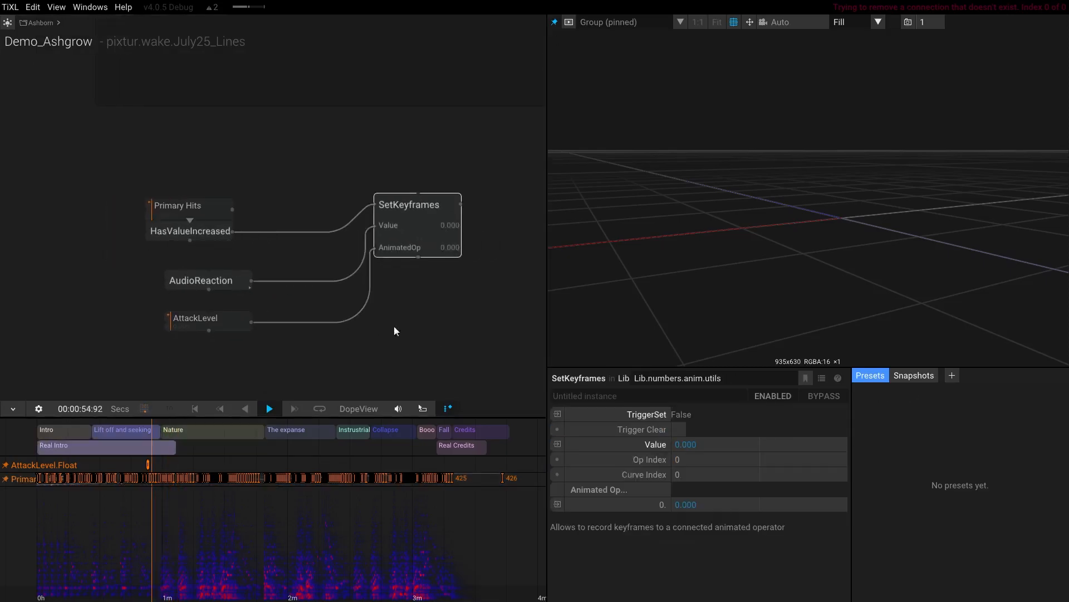
click(568, 22)
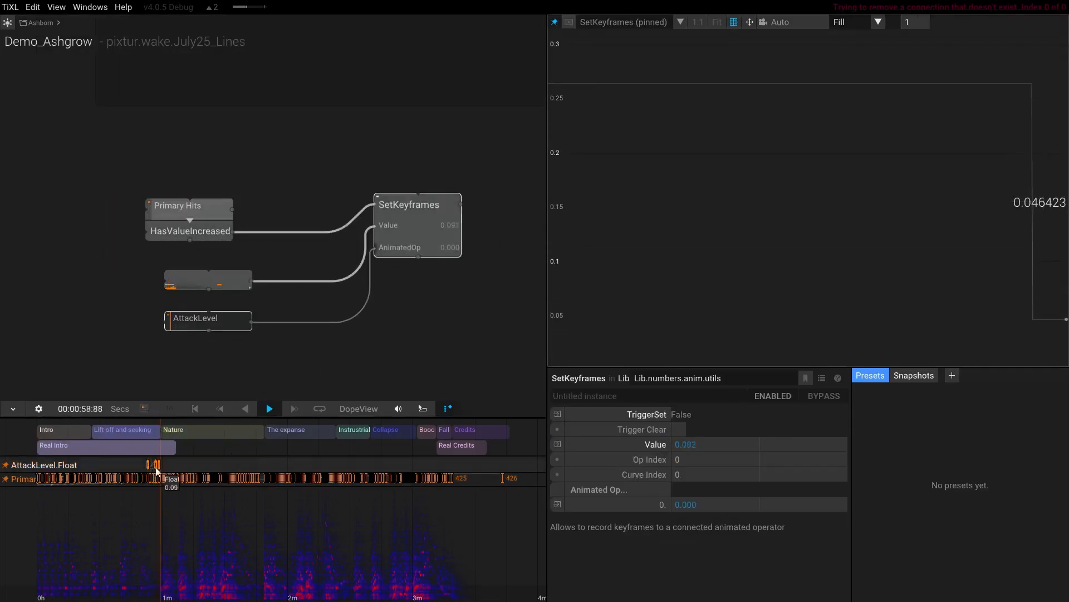
scroll(157, 472, up, 6)
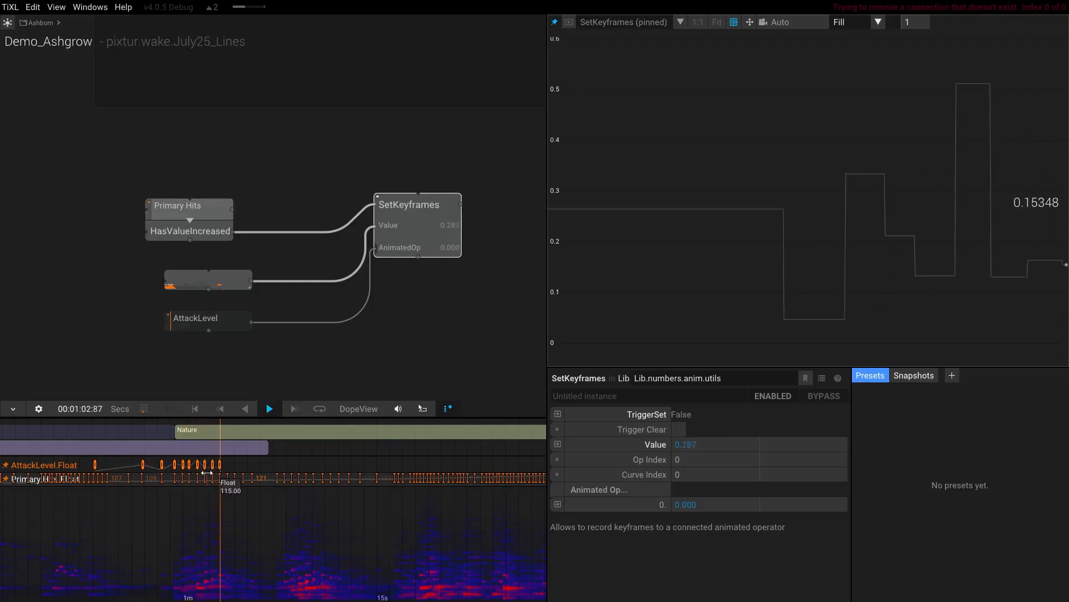
scroll(206, 473, up, 4)
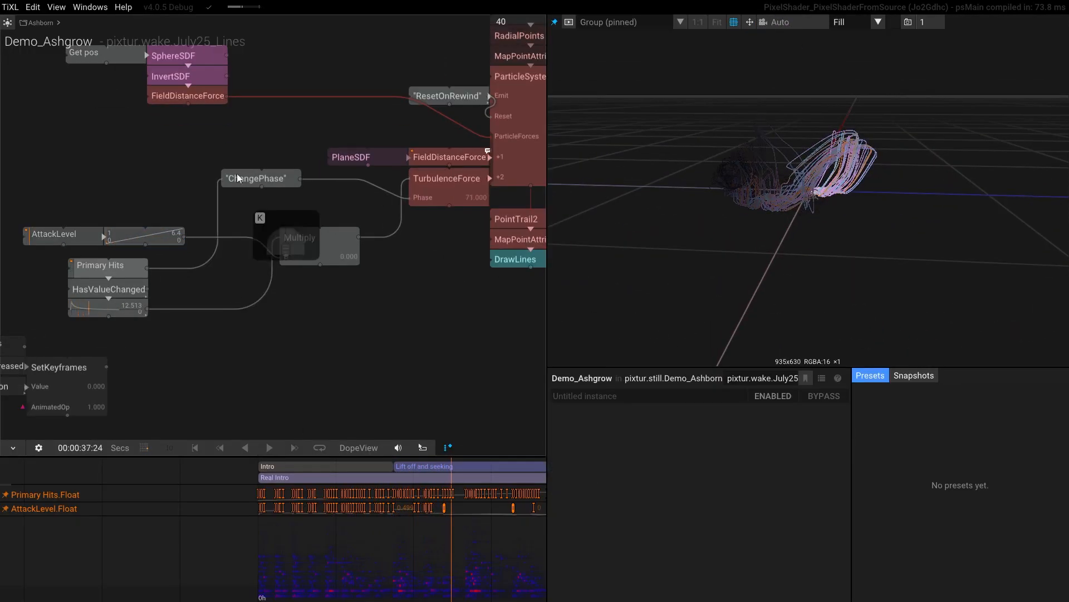
Step: Open the B factor of the ChangePhase multiplier for editing and move the playhead near the song's start
click(238, 179)
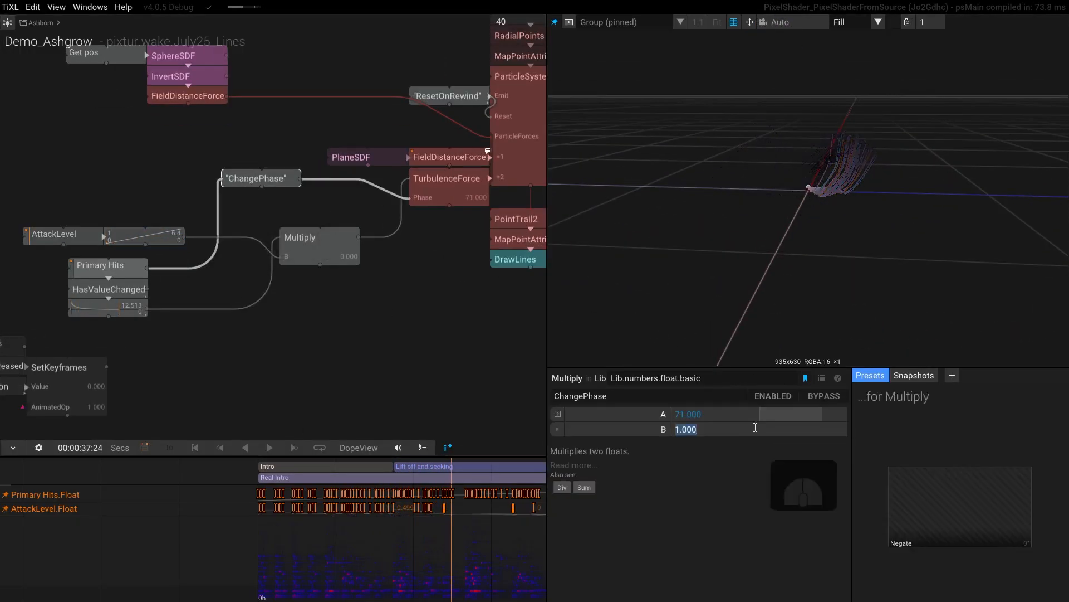
click(279, 596)
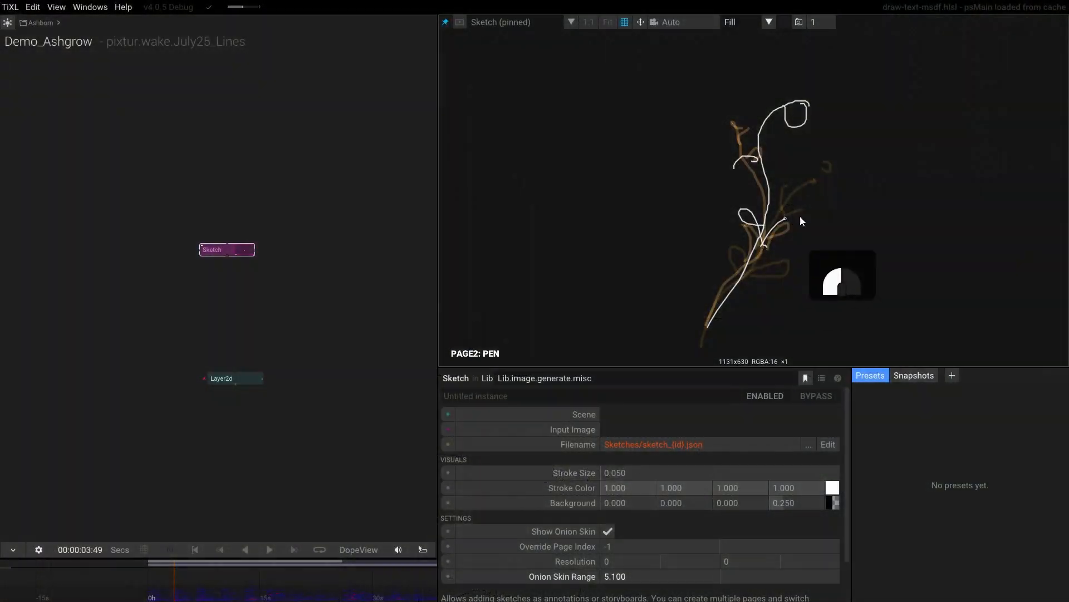
Step: Draw a leaf on the plant stem on sketch page 2 and add short loose strokes on page 4
mouse_move(754, 248)
mouse_down()
mouse_move(847, 88)
mouse_move(878, 161)
mouse_move(952, 202)
mouse_move(936, 218)
mouse_move(905, 105)
mouse_move(813, 78)
mouse_move(869, 112)
mouse_move(782, 206)
mouse_up()
drag(746, 99, 752, 108)
drag(753, 159, 761, 152)
drag(696, 197, 706, 205)
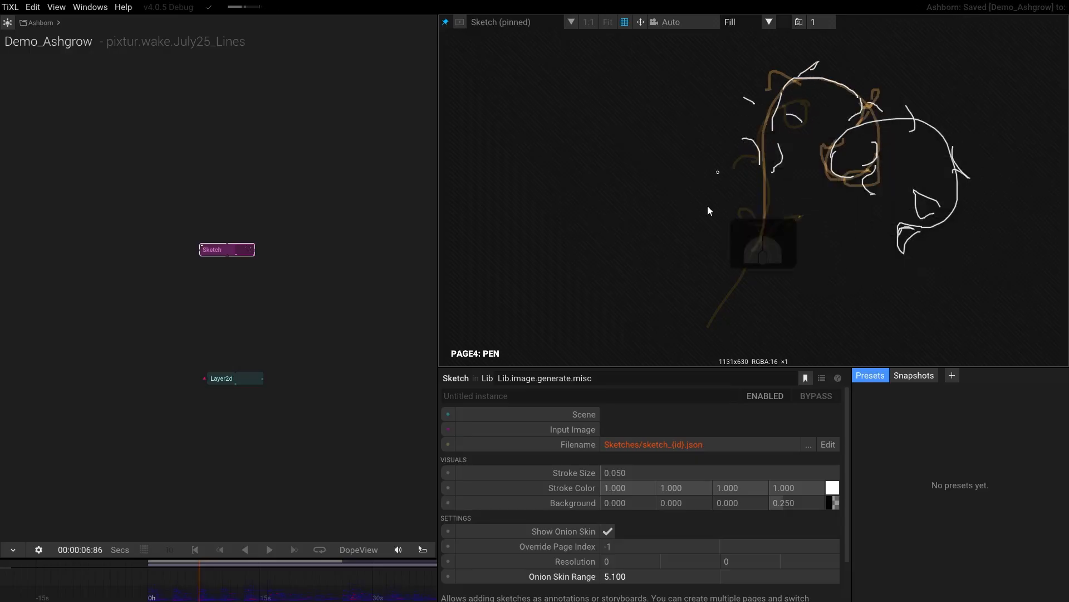
Step: Reduce the Onion Skin Range of the Sketch operator to 1.5
key(space)
mouse_move(191, 597)
mouse_down()
mouse_move(167, 600)
mouse_move(199, 599)
mouse_up()
drag(629, 577, 430, 470)
Step: Play the sketch pages from near the start and set the Onion Skin Range to 2.52
drag(195, 598, 158, 597)
key(space)
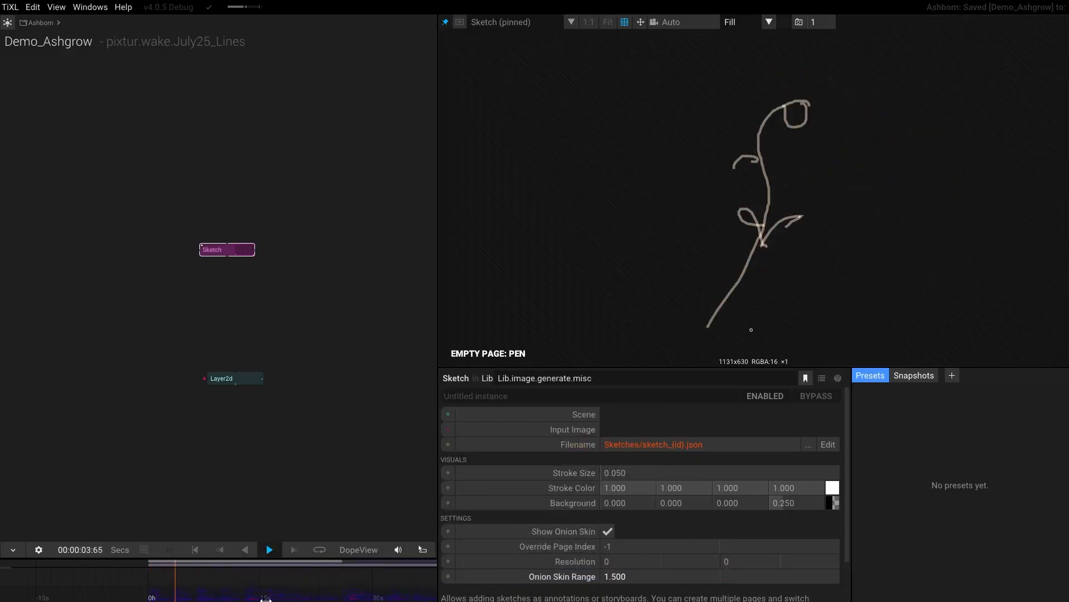
key(space)
drag(625, 576, 696, 507)
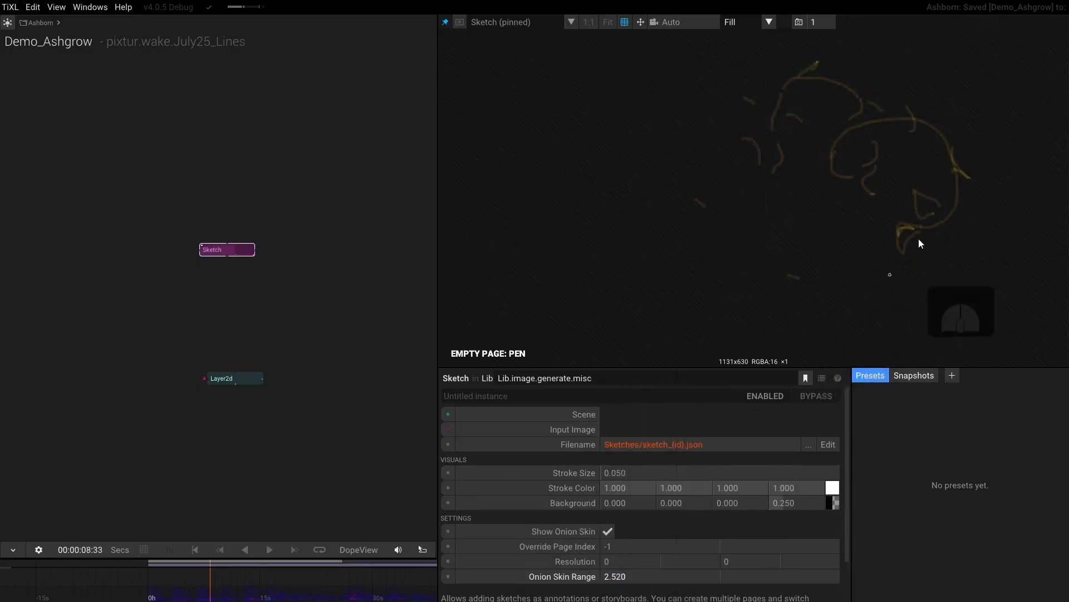
Step: Draw a curved stroke with a forked end and scattered short strokes on a new sketch page at 00:00:08:33
drag(947, 142, 889, 235)
drag(885, 218, 889, 248)
drag(835, 226, 821, 226)
drag(715, 152, 688, 156)
drag(739, 102, 726, 77)
drag(831, 60, 859, 46)
drag(983, 100, 990, 118)
drag(979, 196, 969, 186)
drag(936, 177, 910, 187)
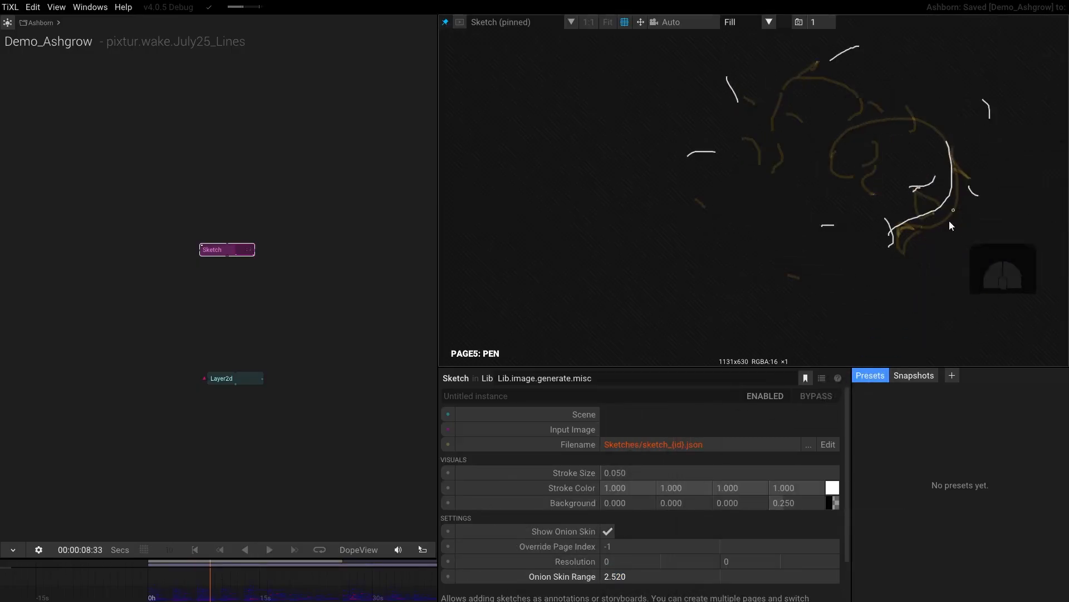
Step: Draw short hooked strokes around the page on a new sketch page at 00:00:09:17, following the onion-skinned marks
key(l)
key(k)
drag(985, 209, 982, 236)
drag(987, 128, 994, 141)
drag(718, 73, 691, 89)
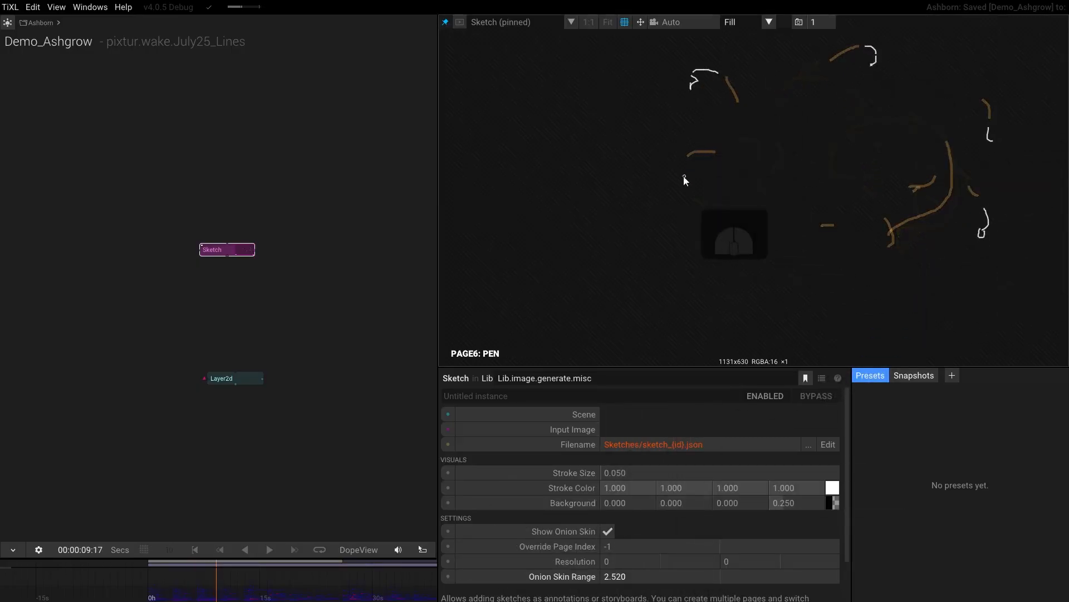
drag(686, 168, 678, 178)
drag(810, 230, 807, 244)
drag(908, 195, 896, 211)
mouse_move(883, 211)
mouse_down()
mouse_move(871, 209)
mouse_move(871, 221)
mouse_up()
Step: Draw smaller short strokes drifting outward from the onion-skinned marks on a new sketch page at 00:00:10:10
key(l)
key(k)
drag(862, 71, 864, 87)
drag(689, 95, 679, 98)
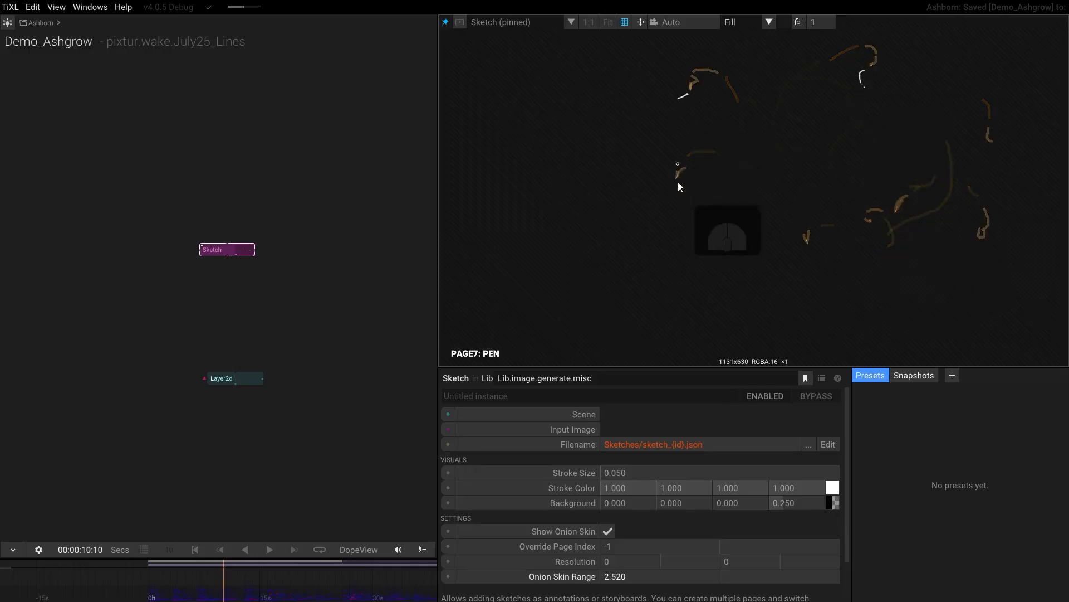
drag(672, 191, 667, 194)
drag(812, 249, 816, 254)
drag(976, 244, 971, 253)
drag(985, 145, 994, 153)
Step: Add tiny dots on a new sketch page after page 7 and replay the drawn pages
key(l)
key(k)
key(space)
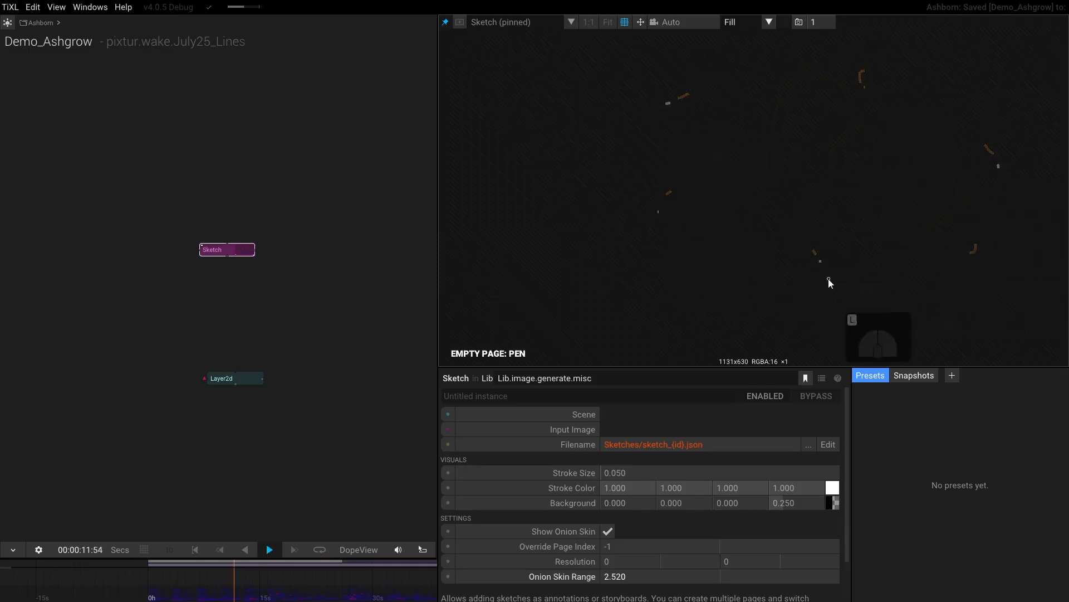
click(191, 592)
Step: Set the Sketch operator's Onion Skin Range to 0.5 and animate its Override Page Index with keyframes
drag(619, 576, 496, 517)
key(space)
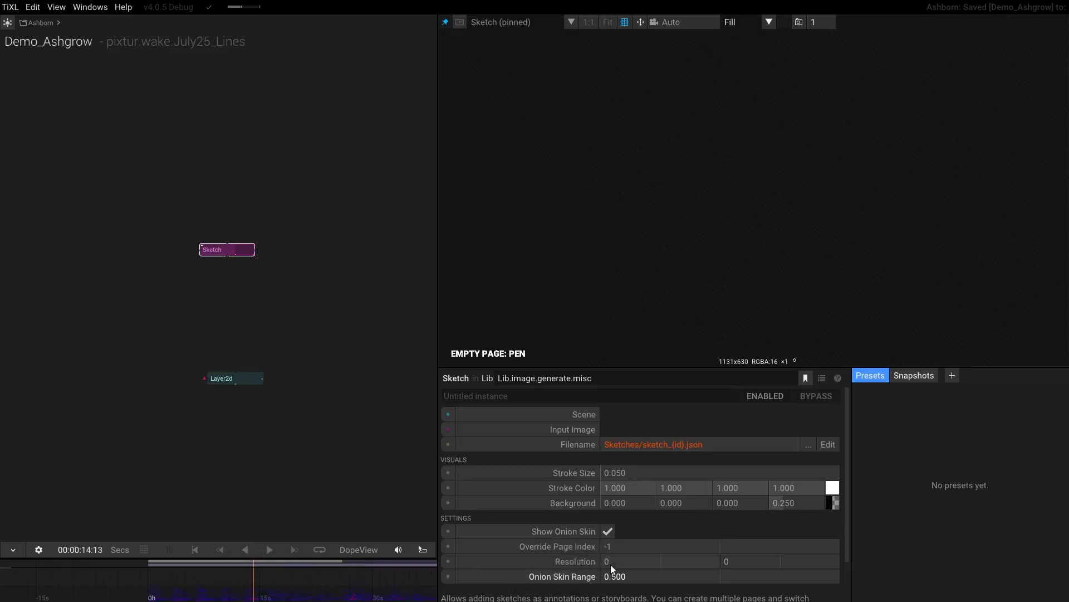
text(1)
key(Return)
click(450, 546)
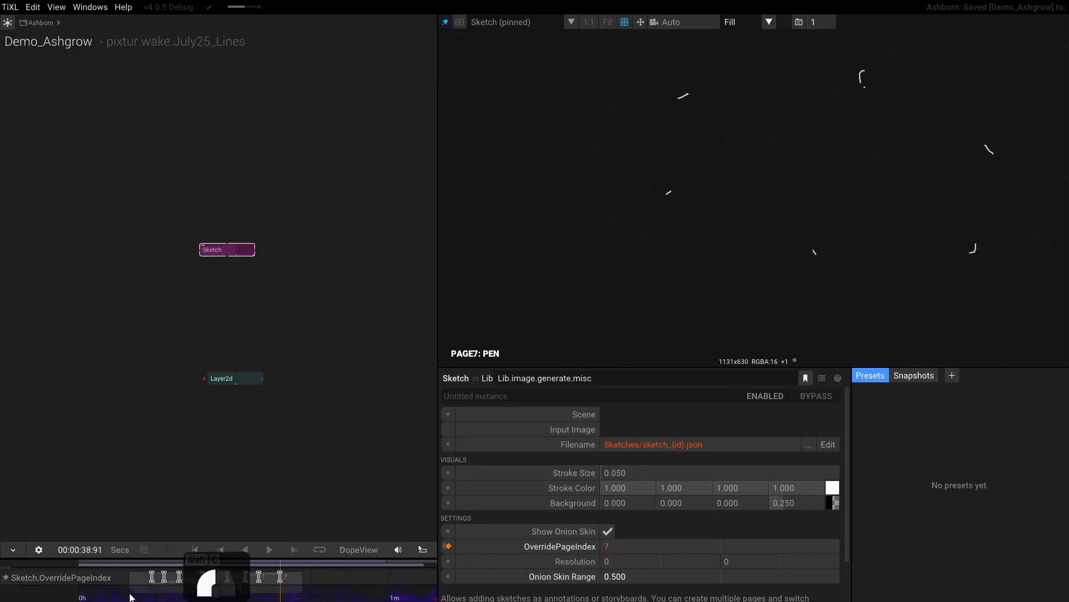
Step: Scrub and play the timeline to review how the Sketch operator's pages switch at their keyframes
drag(245, 597, 148, 597)
drag(356, 596, 280, 597)
mouse_move(231, 596)
mouse_down()
mouse_move(251, 597)
mouse_move(187, 597)
mouse_move(221, 597)
mouse_up()
key(k)
click(219, 598)
key(l)
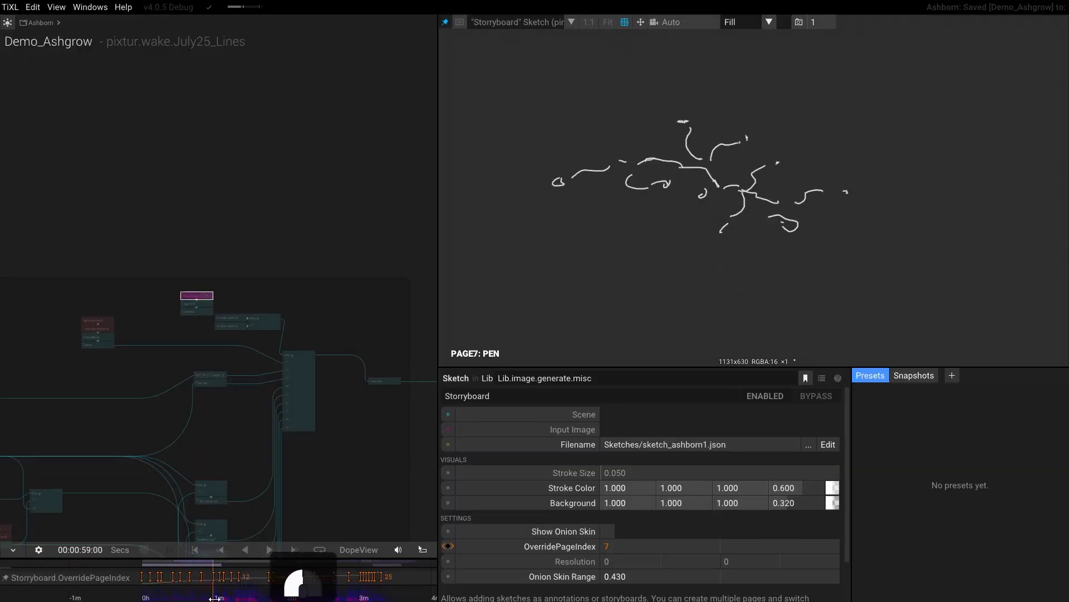
Step: Scrub through the Storyboard sketch from about 00:00:59 to 00:03:14 to review its pages
drag(215, 598, 248, 598)
drag(262, 597, 370, 596)
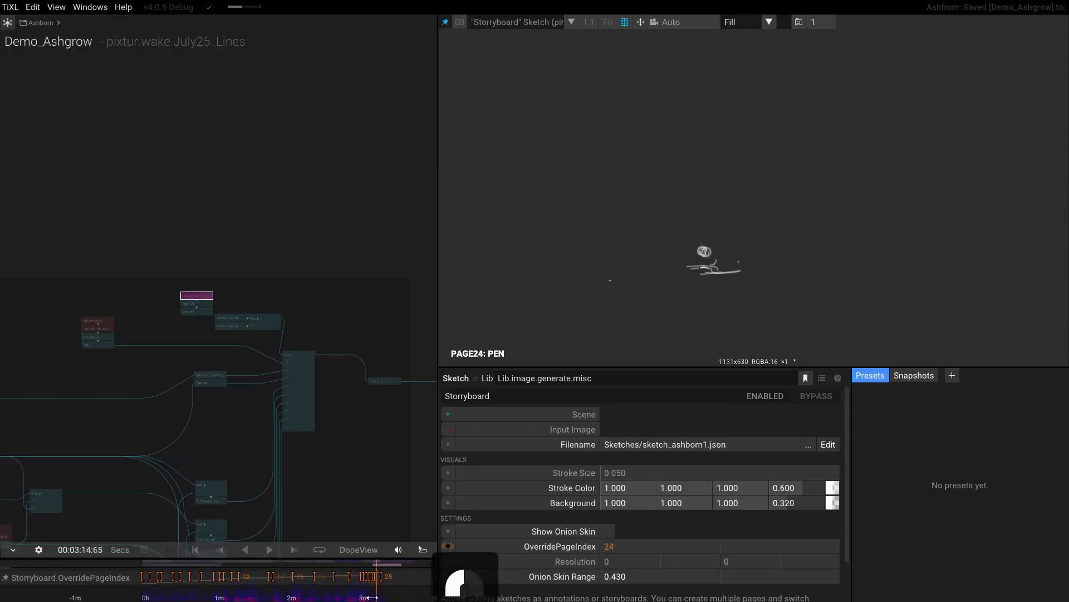
click(369, 597)
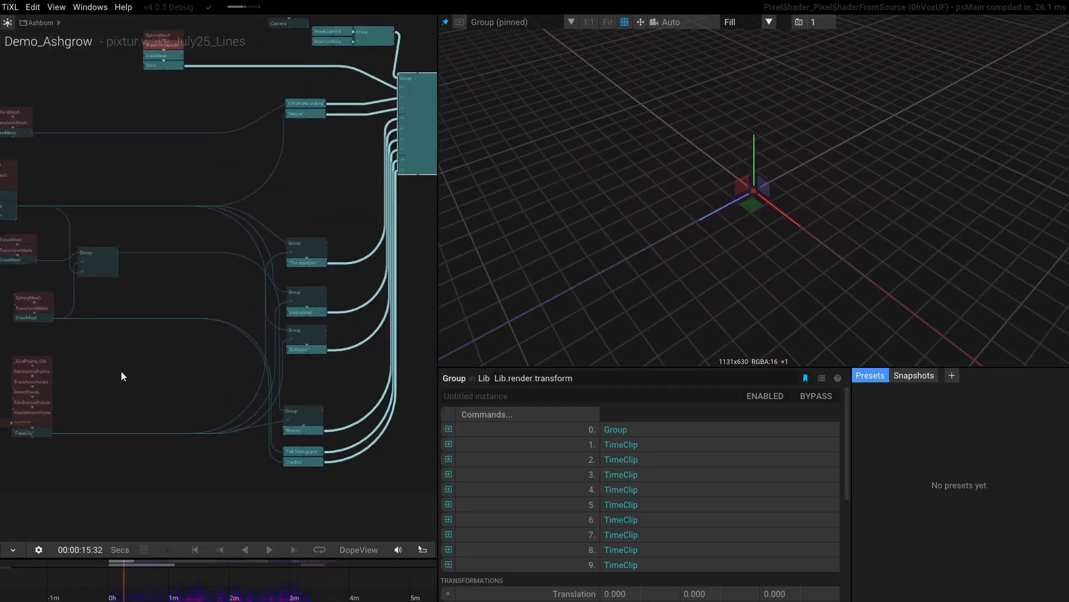
Step: Examine the Animatic Content graph by previewing the FakeCity, torus, sphere and SetMaterial terrain operators
scroll(167, 376, down, 3)
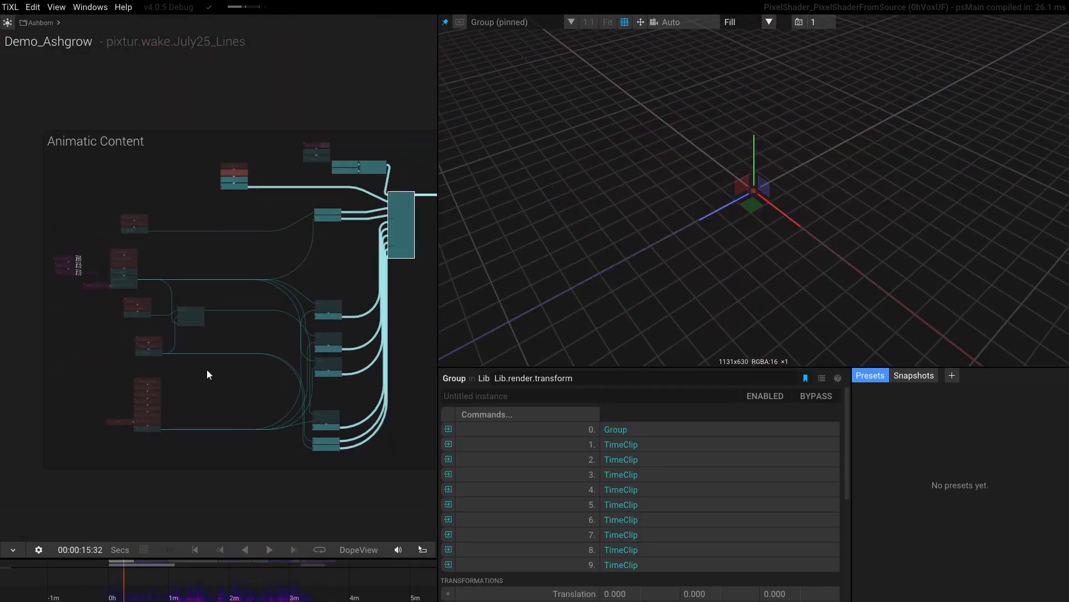
scroll(189, 432, up, 3)
click(128, 430)
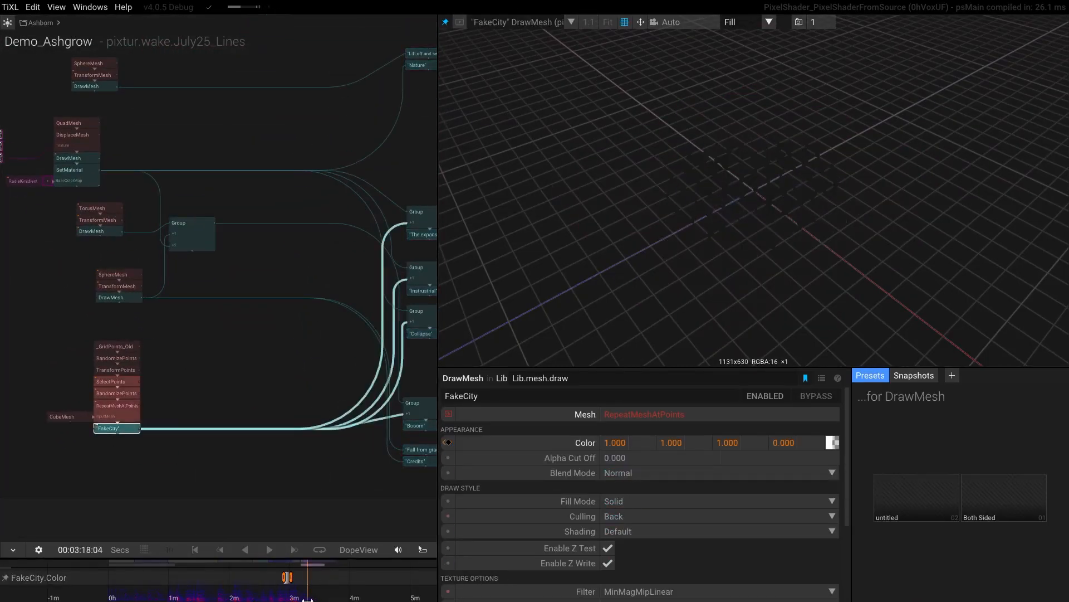
click(131, 296)
click(107, 230)
click(77, 170)
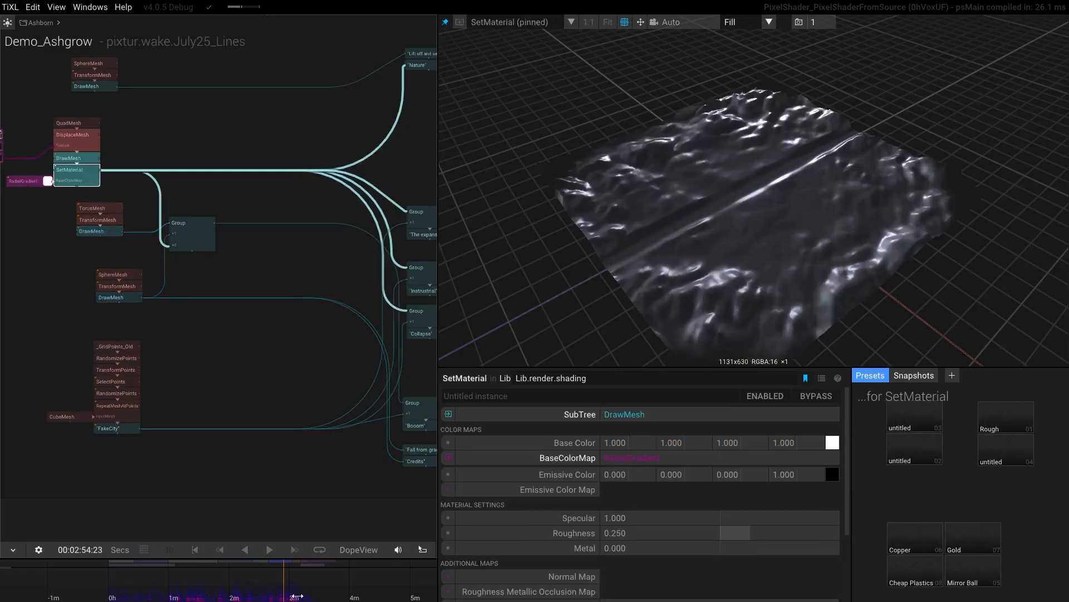
scroll(180, 180, up, 3)
click(341, 149)
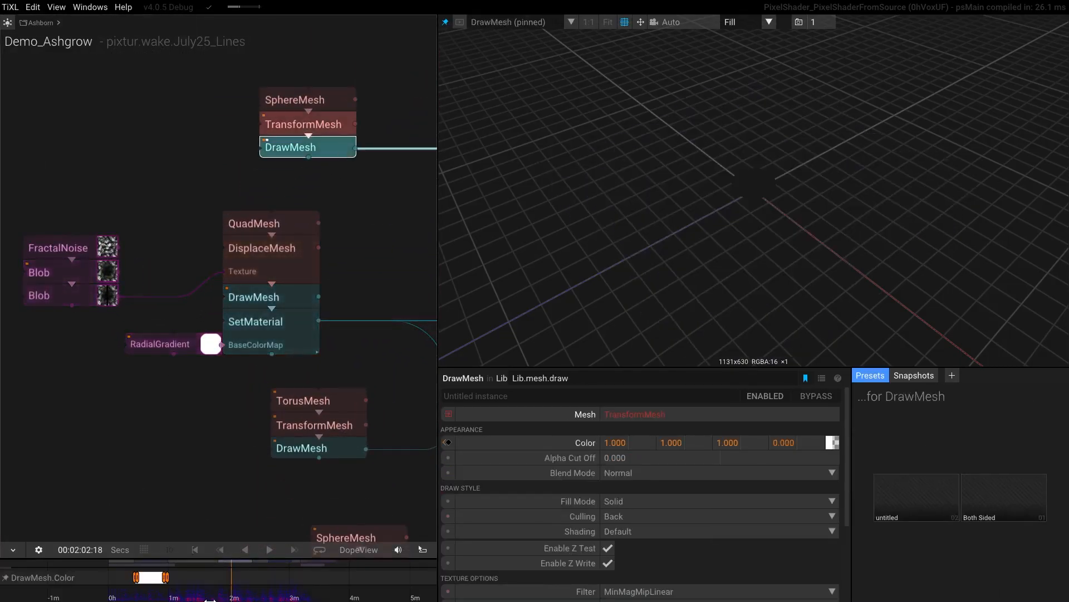
Step: Show the MainCam output and play the animatic from the start at up to 16x speed with a taller timeline
scroll(277, 338, down, 5)
scroll(416, 98, up, 5)
click(389, 112)
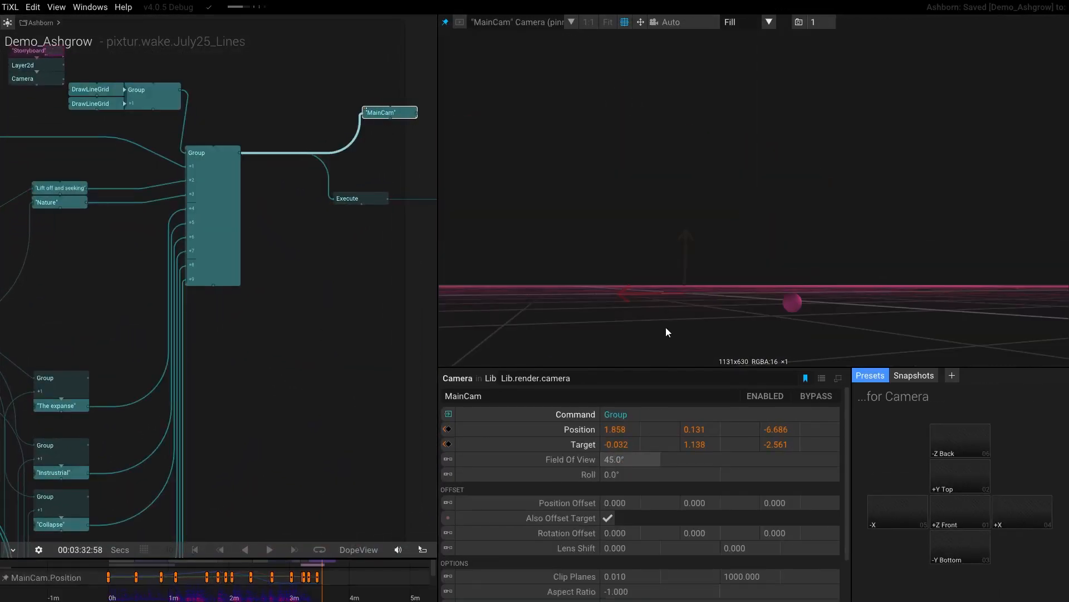
key(Home)
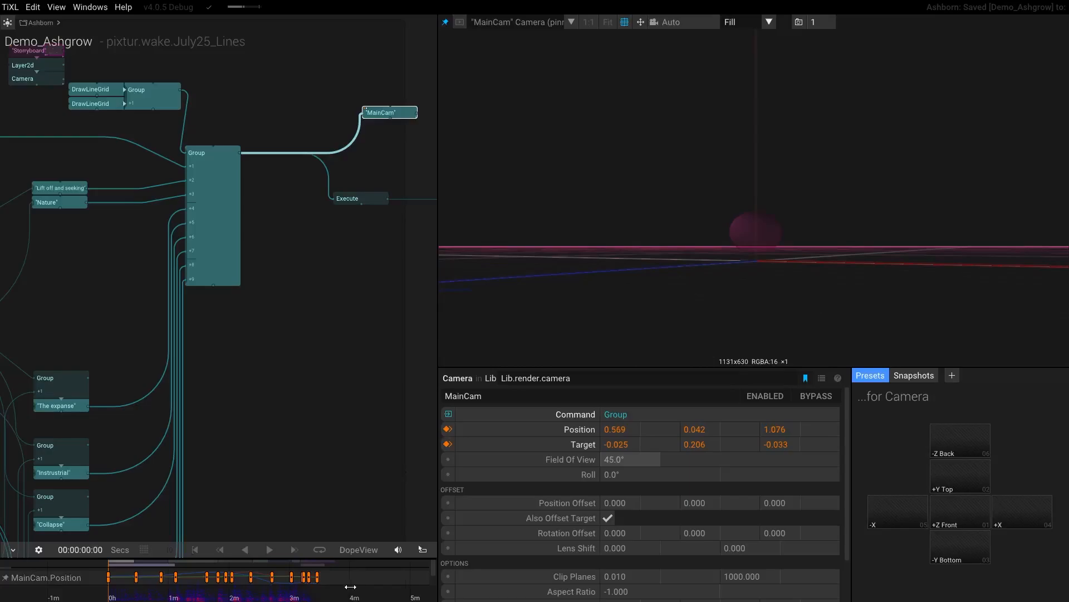
click(272, 550)
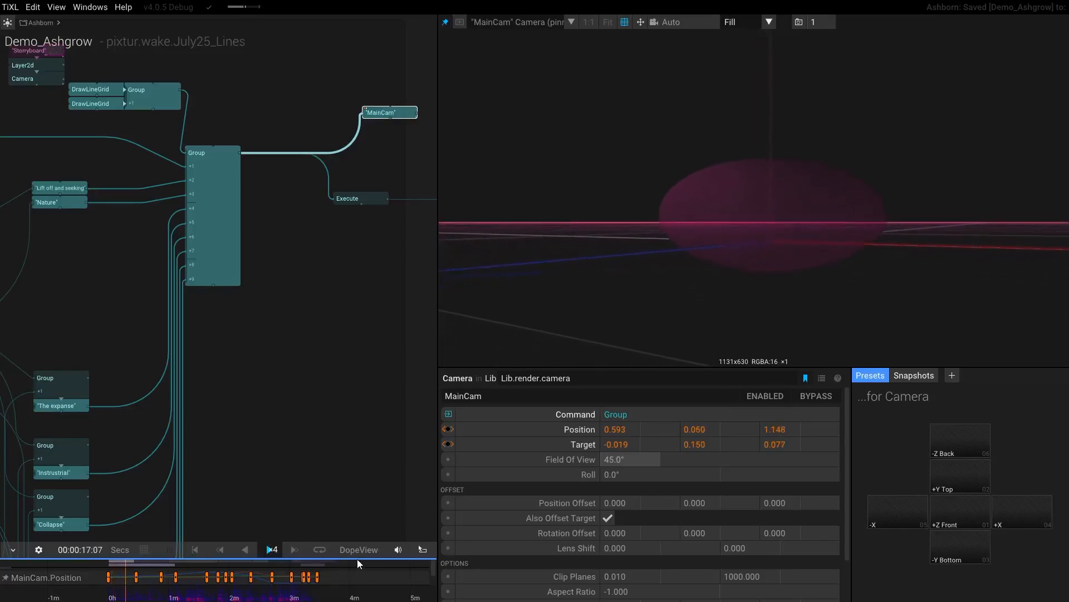
key(l)
key(l)
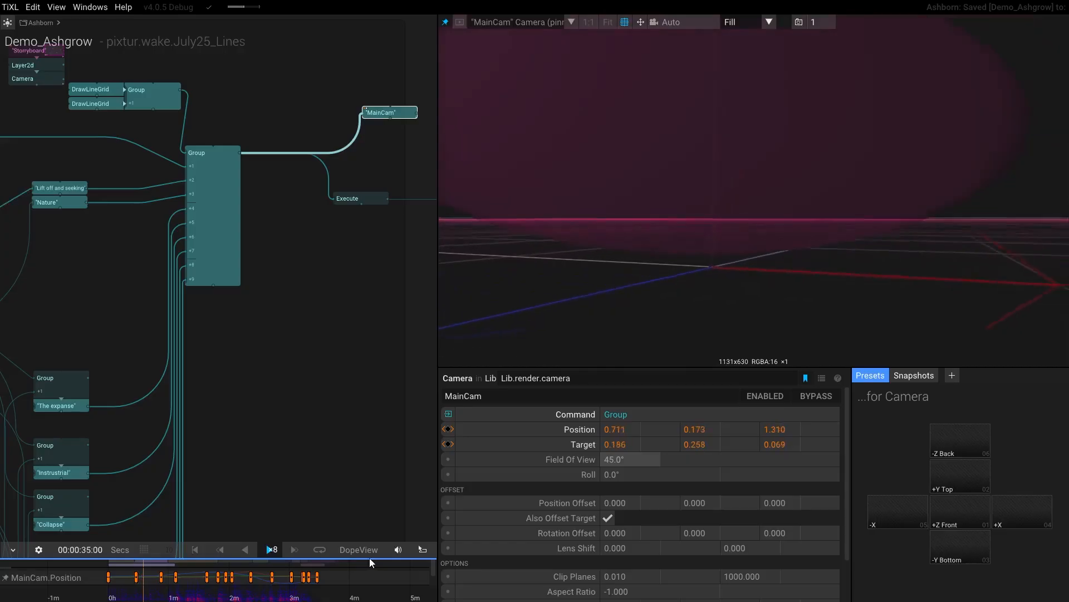
drag(369, 557, 379, 494)
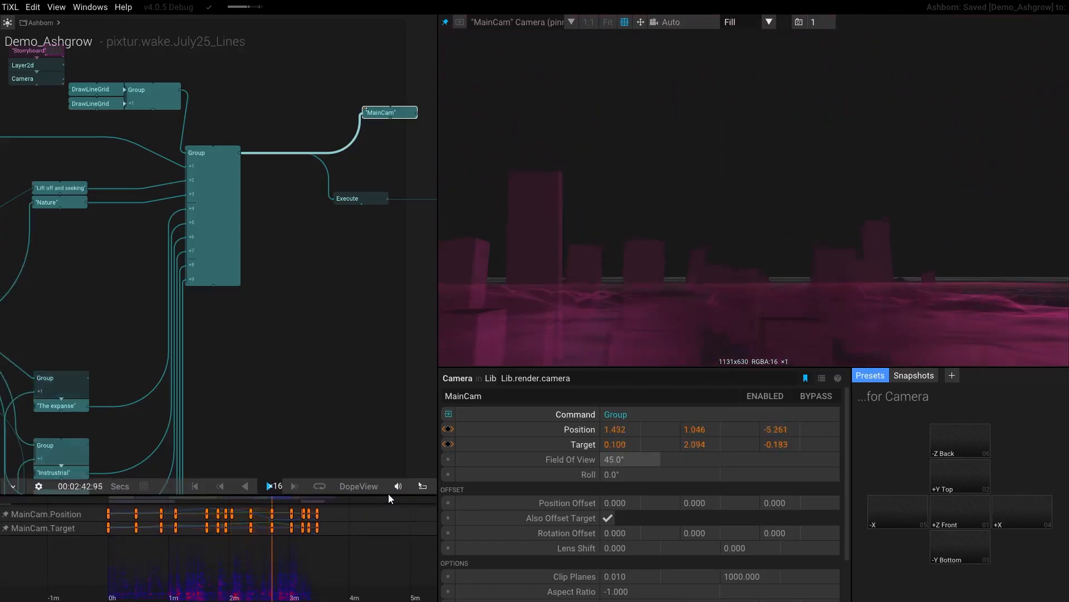
key(space)
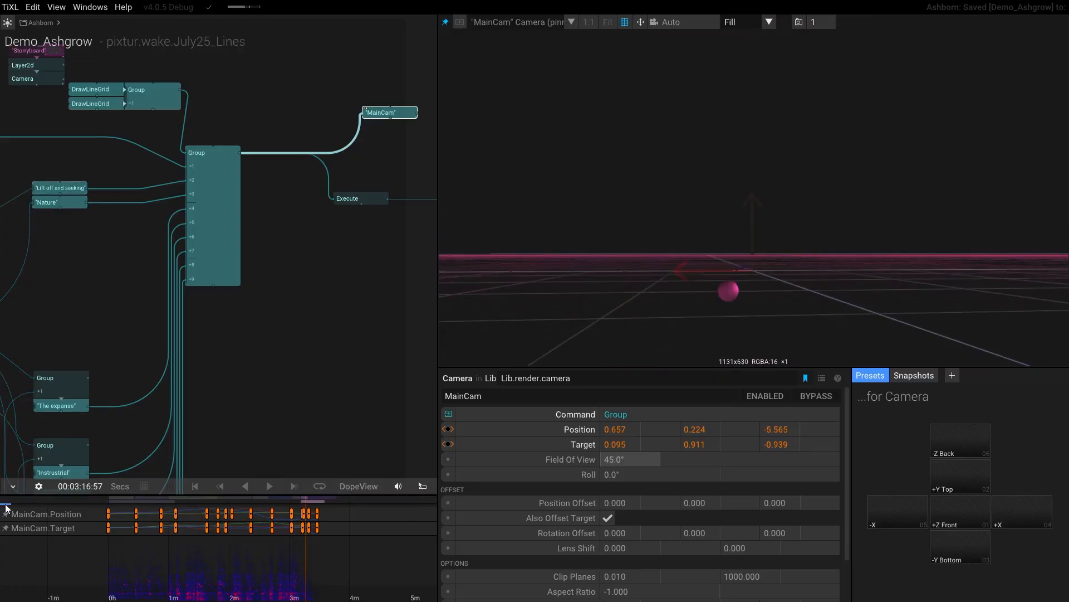
Step: Expand the time clip area above the MainCam keyframes and enlarge the clips to show their names
drag(7, 505, 3, 537)
scroll(181, 526, up, 3)
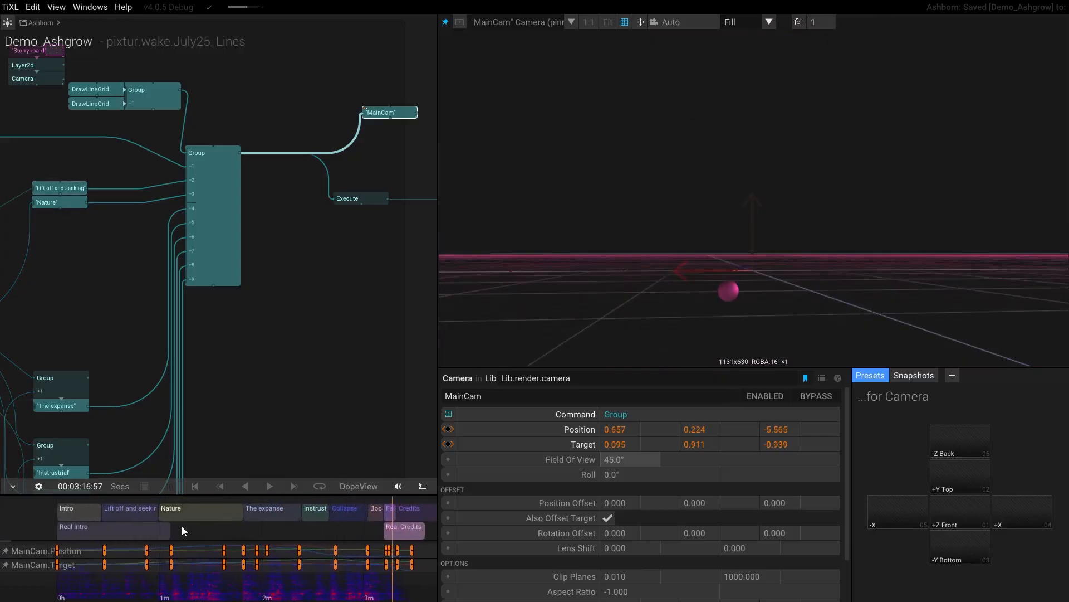
drag(330, 530, 303, 530)
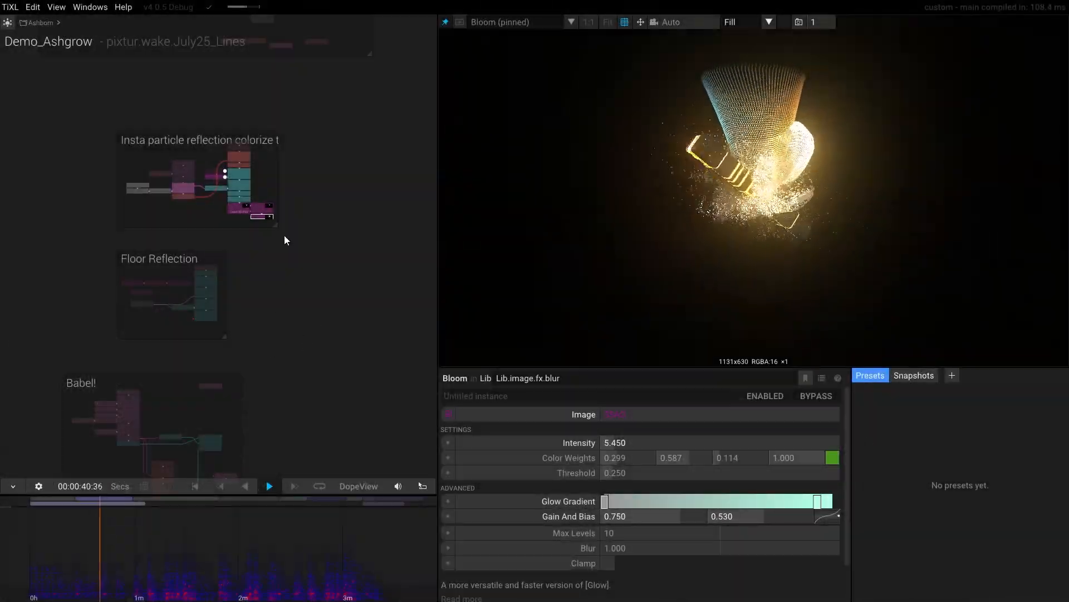
Step: Examine the operators of the "Insta particle reflection colorize test" group during playback
drag(284, 235, 306, 397)
scroll(308, 368, up, 5)
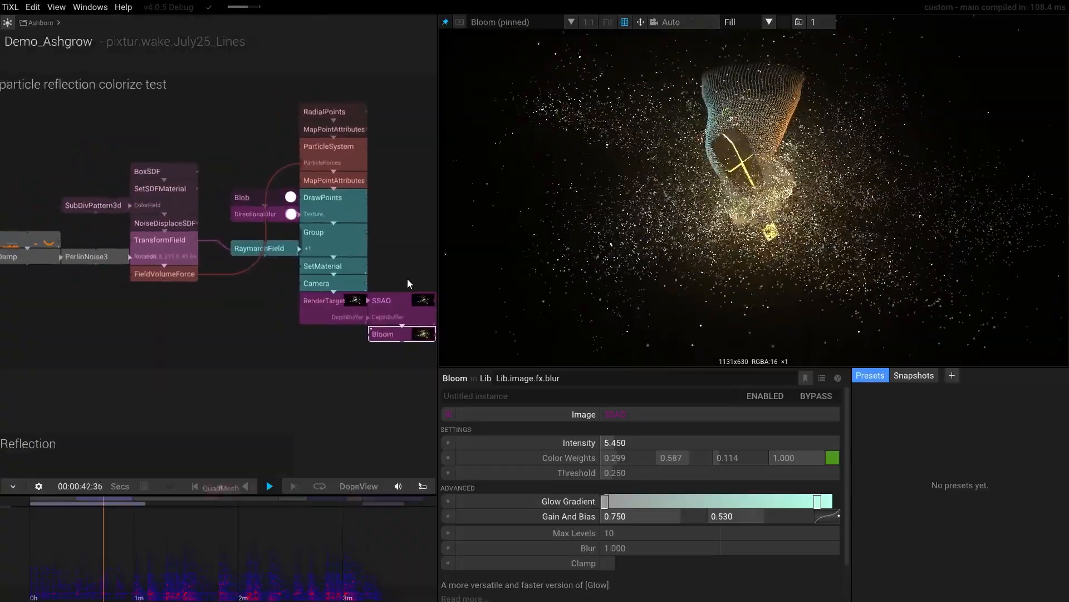
scroll(276, 345, down, 2)
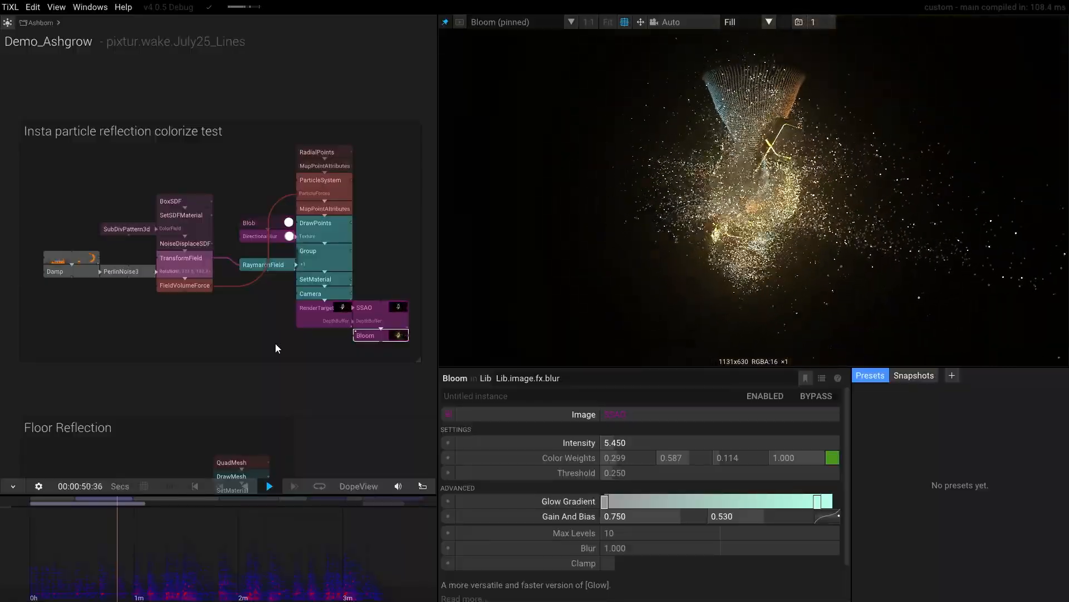
click(315, 224)
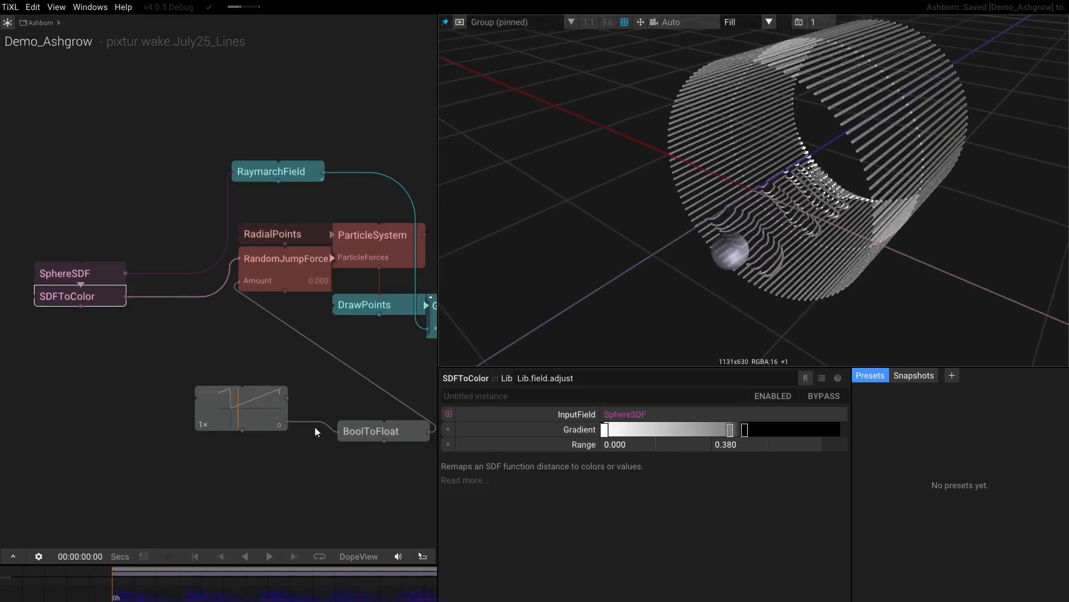
Step: Snap the animated value to BoolToFloat beneath SDFToColor and adjust the For True value of BoolToFloat
drag(257, 415, 149, 401)
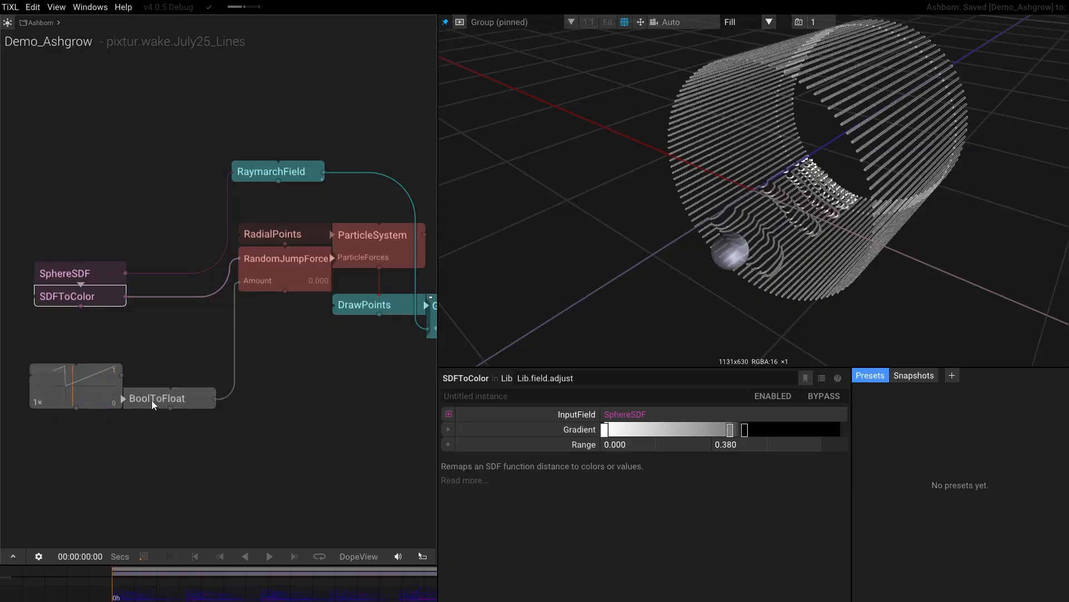
scroll(151, 400, down, 2)
click(171, 403)
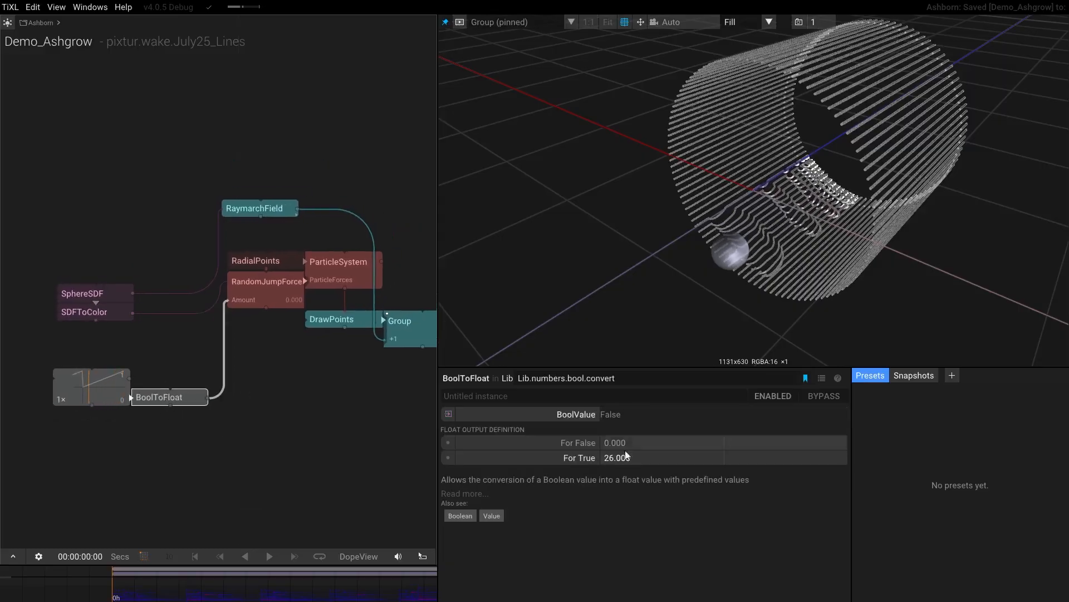
drag(626, 456, 750, 264)
Step: Inspect the RandomJumpForce parameters and attach an OscillateVec3 operator to the top of SphereSDF
click(263, 283)
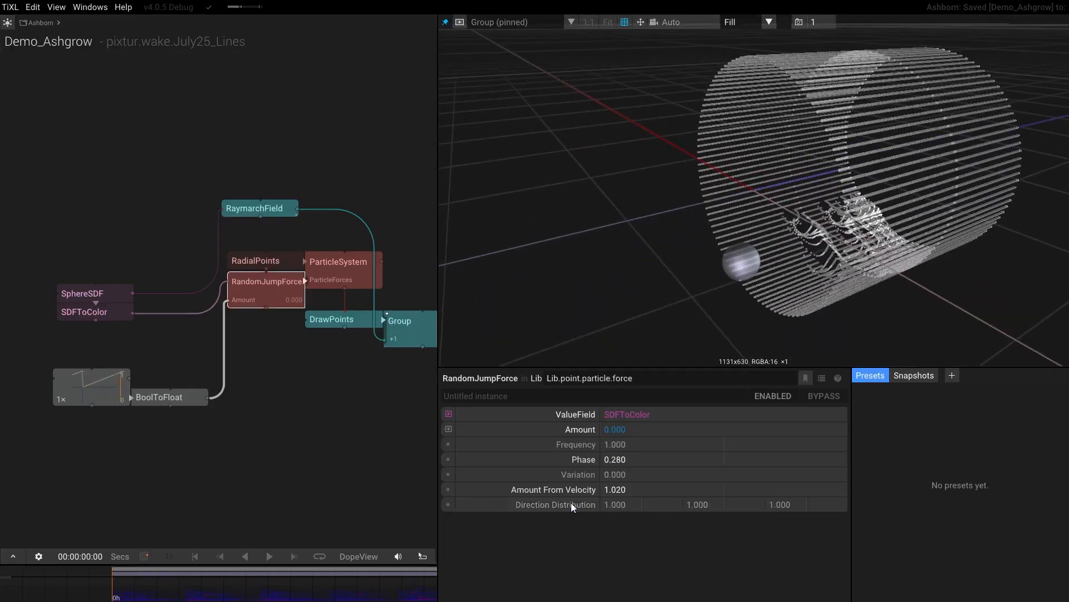
double_click(126, 253)
drag(121, 245, 139, 307)
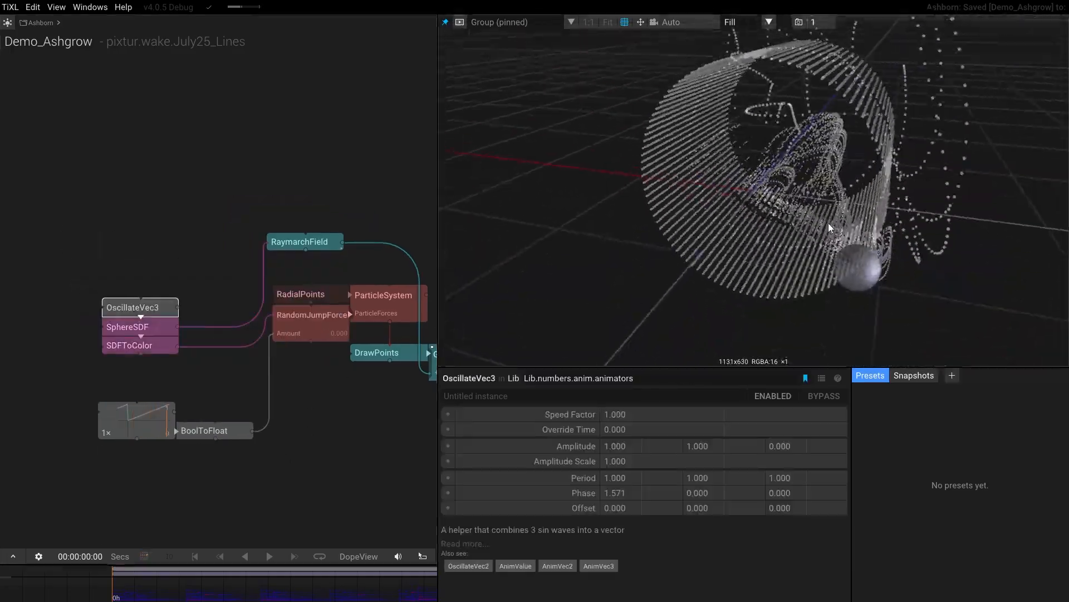
Step: Raise the rate of the animated value feeding BoolToFloat to 8× and view the particles from other angles
drag(828, 223, 779, 204)
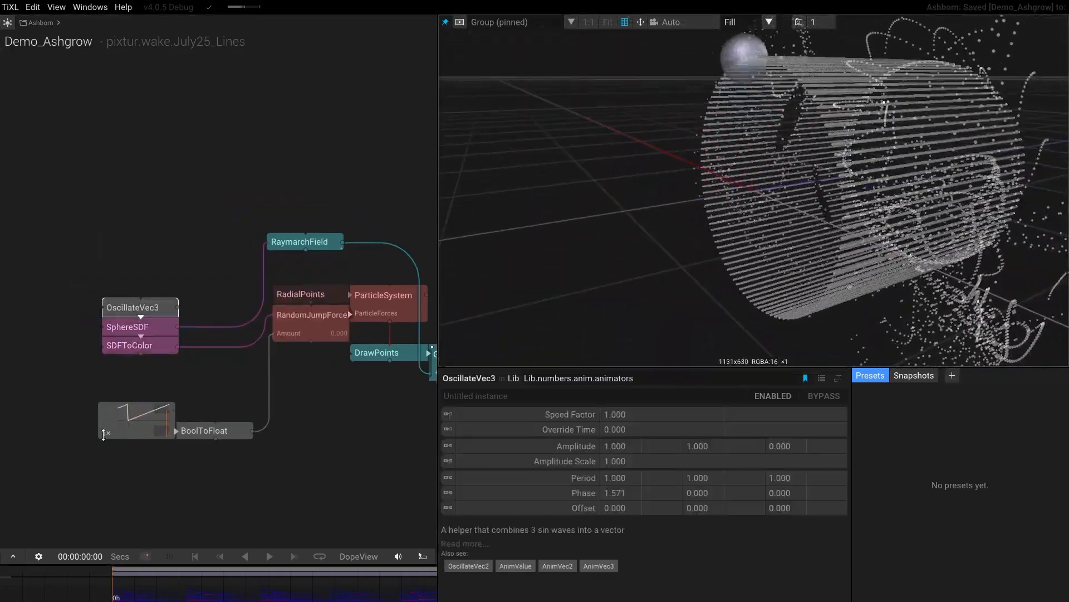
drag(874, 172, 837, 232)
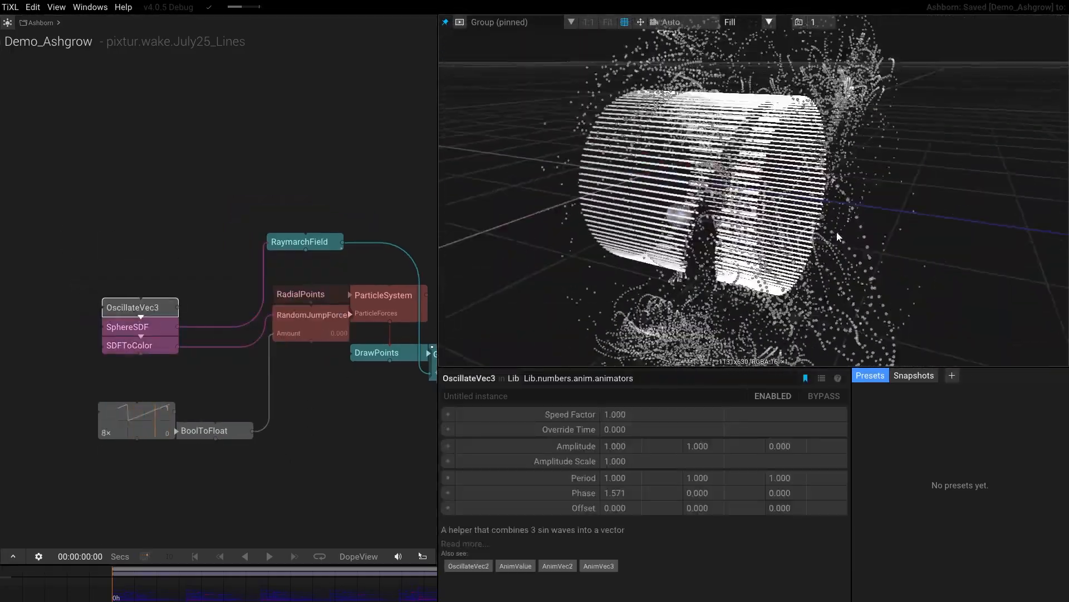
drag(672, 444, 678, 436)
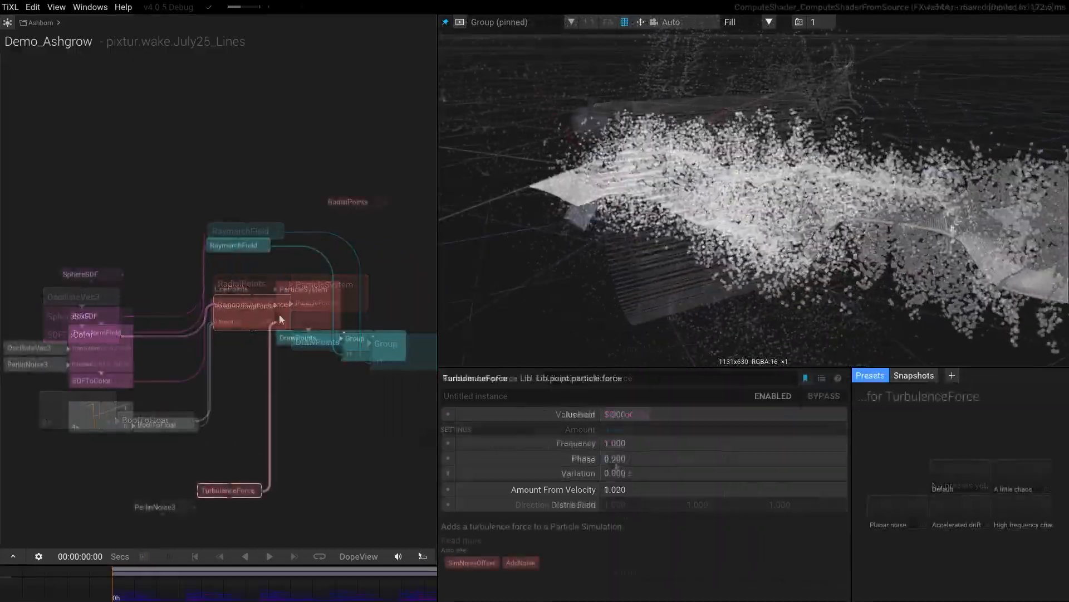
drag(721, 234, 680, 262)
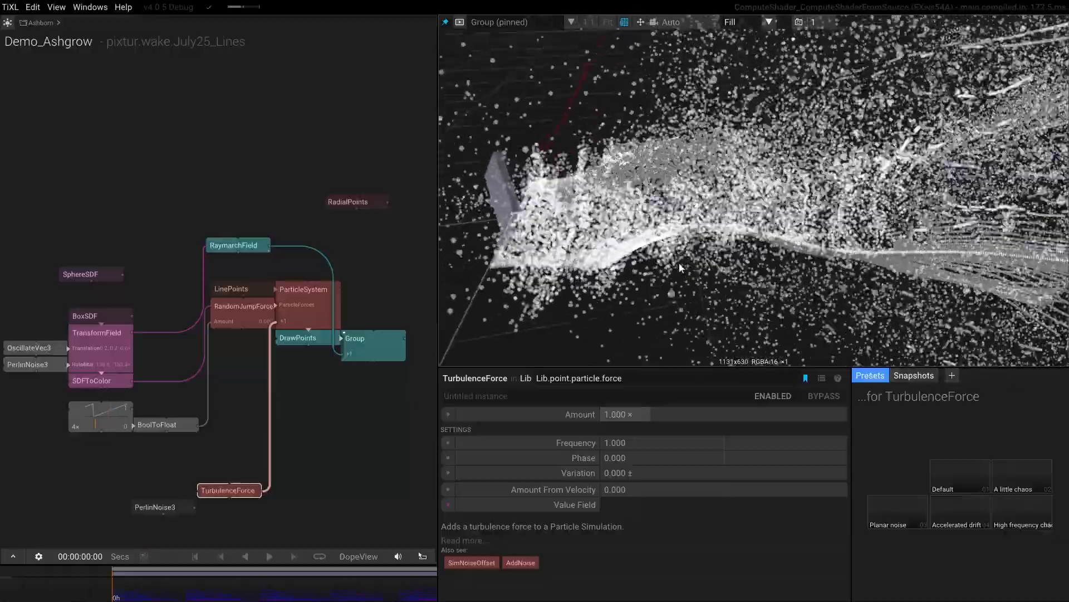
drag(124, 228, 179, 234)
drag(152, 322, 146, 211)
drag(152, 280, 160, 329)
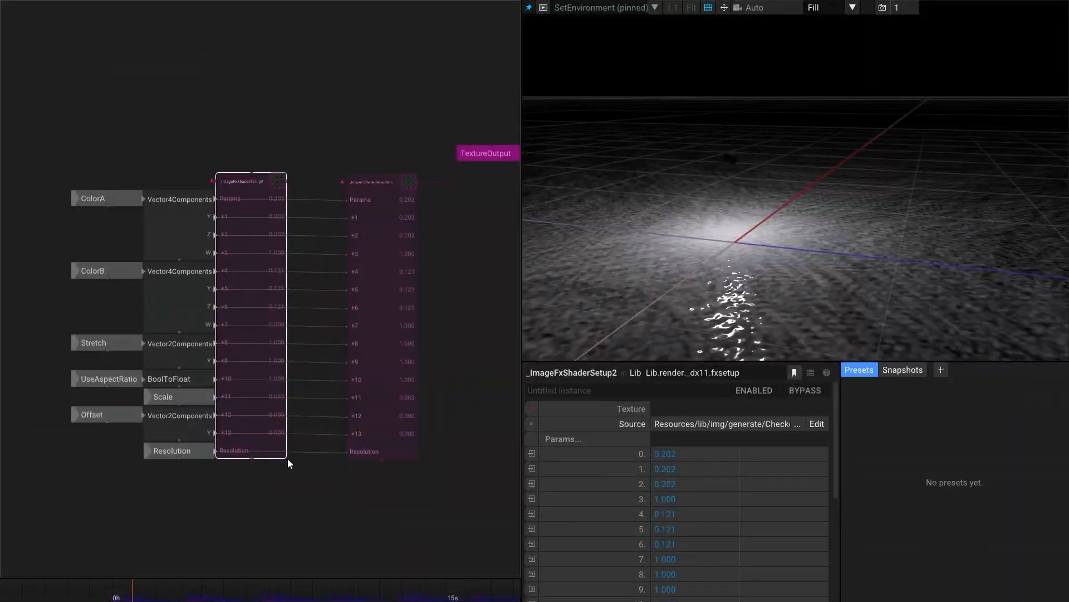
Step: Delete _ImageFxShaderSetup2 inside CheckerBoard, snap its replacement setup operator to the input operators, and return to the Demo_Ashgrow graph
key(Delete)
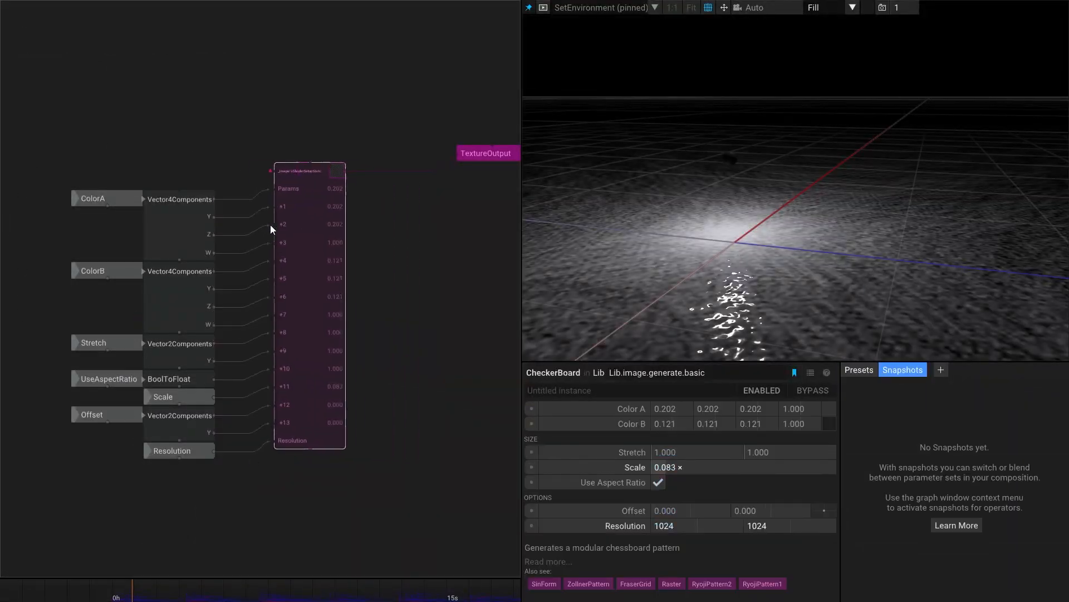
drag(271, 229, 232, 235)
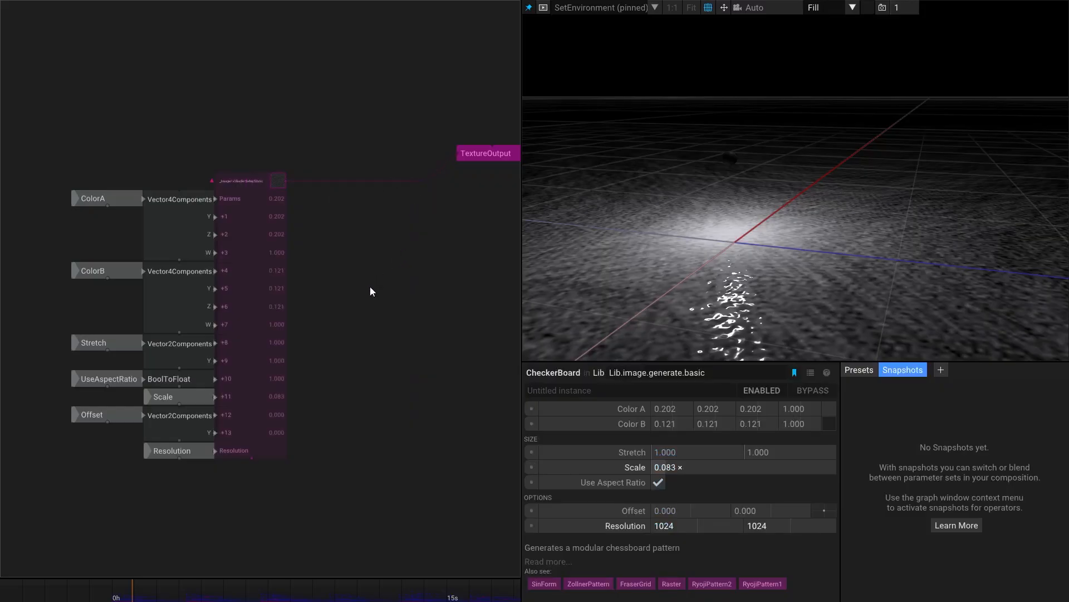
key(ctrl+Up)
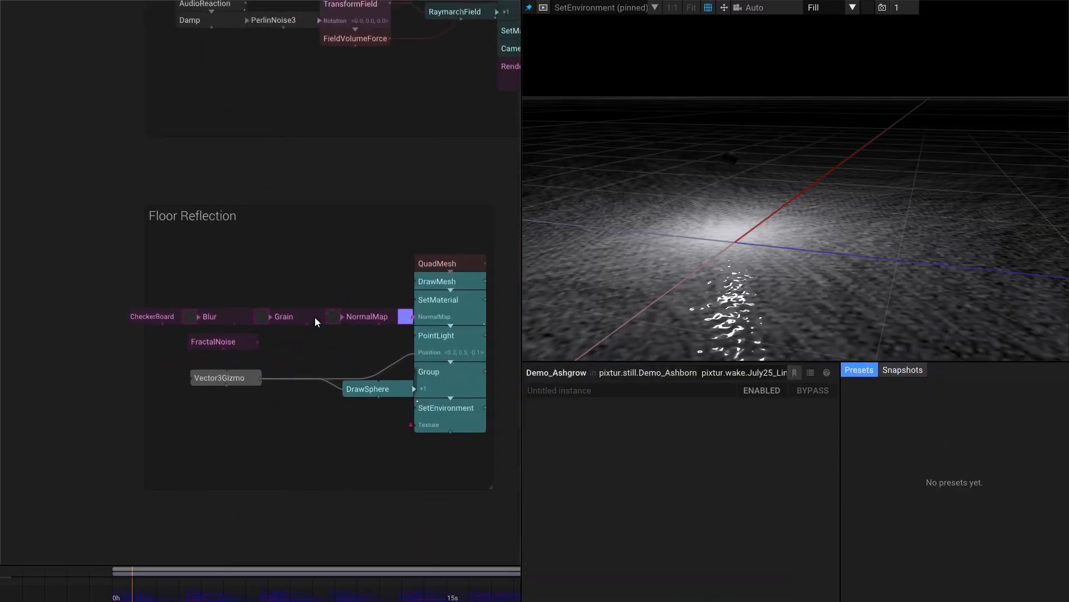
Step: Select Grain in Floor Reflection, hide the grid and gizmos in the output view, and view the reflection from a lower angle
click(315, 316)
click(605, 526)
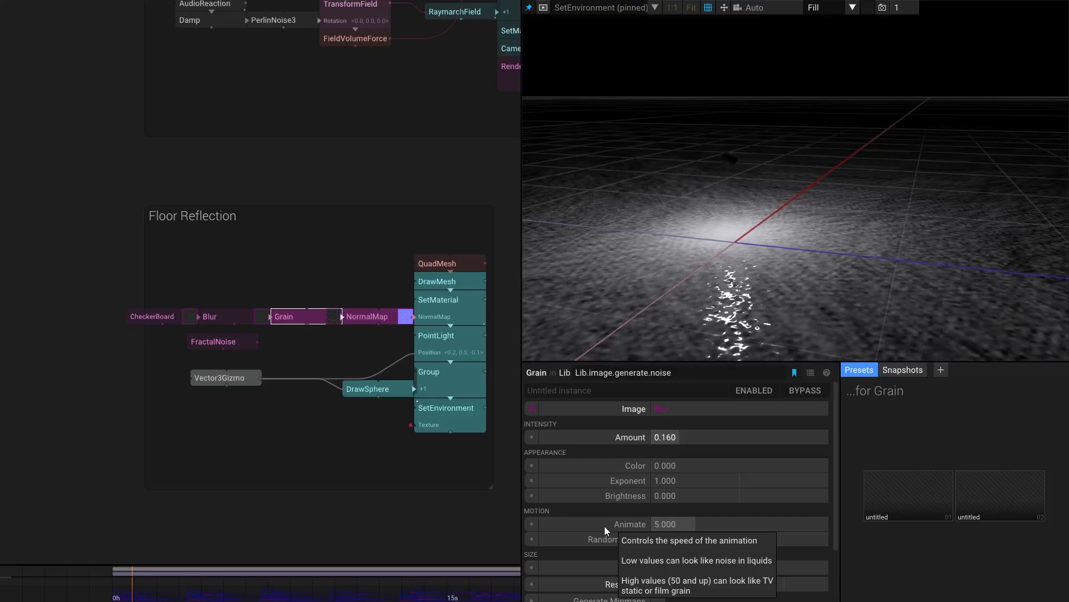
click(708, 10)
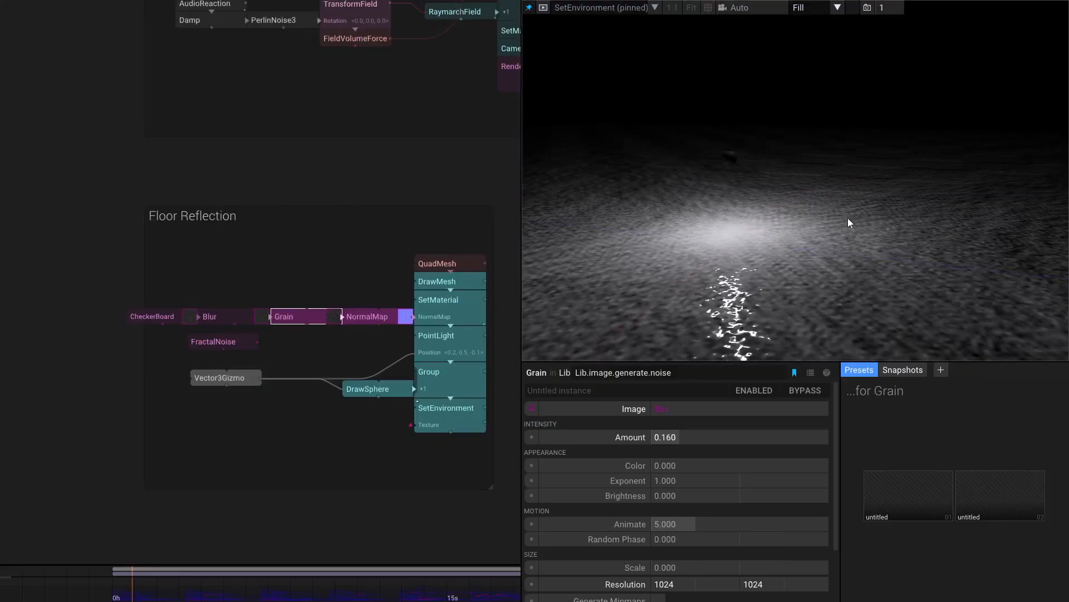
drag(813, 275, 770, 229)
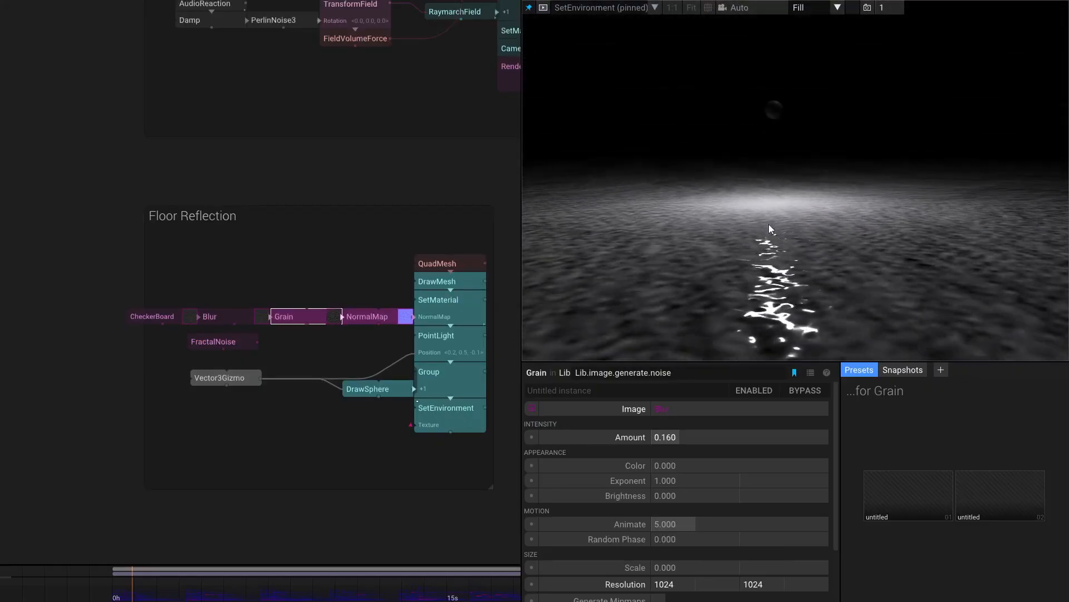
Step: Detach Grain from between Blur and NormalMap to compare the smooth floor, and snap it back into the chain
click(284, 315)
drag(285, 316, 279, 298)
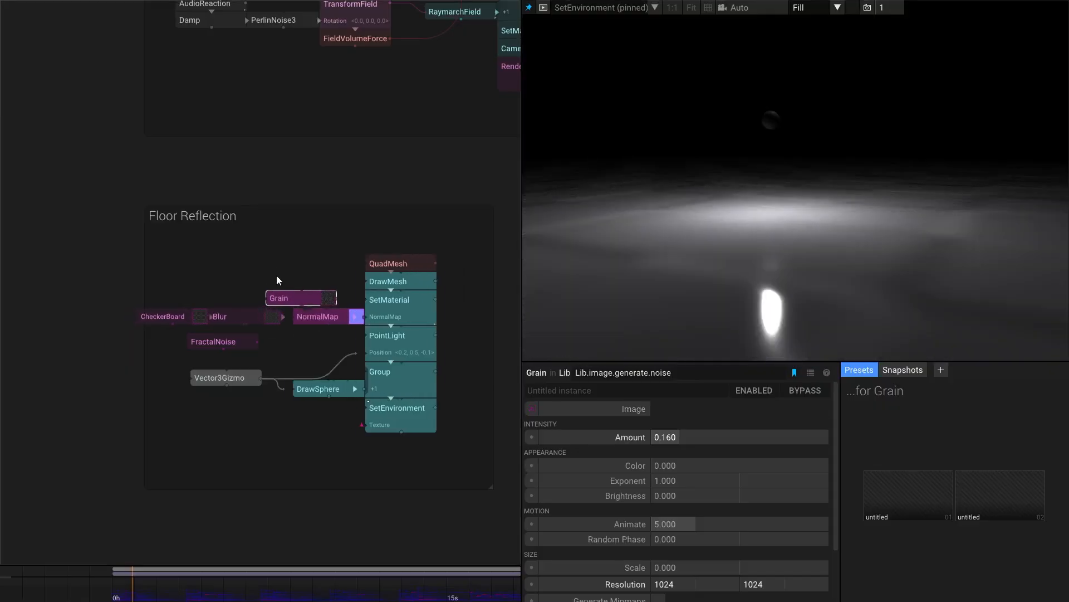
scroll(333, 196, down, 3)
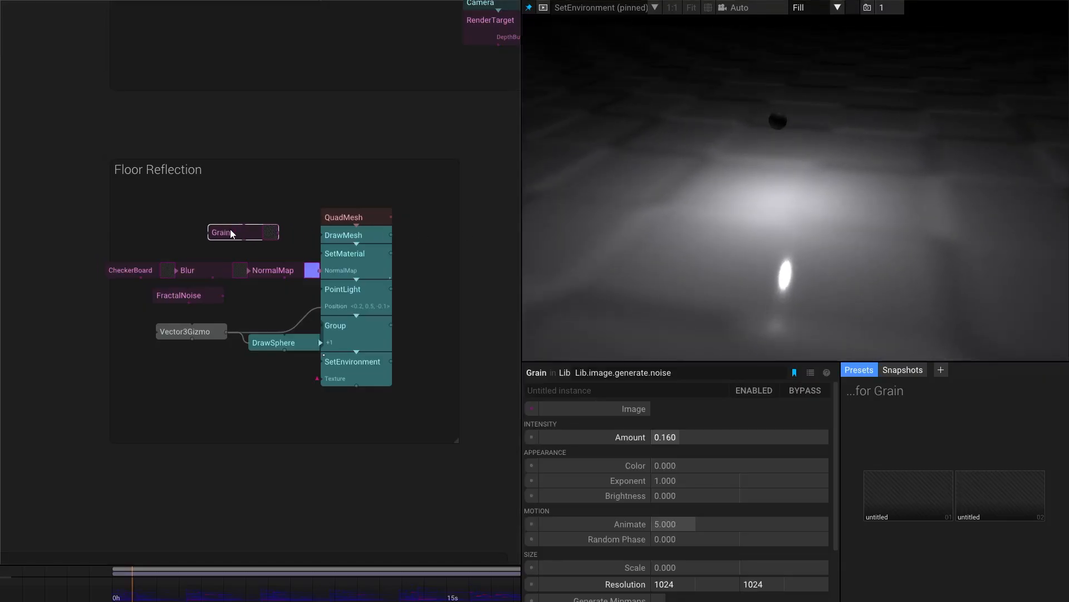
scroll(231, 234, up, 2)
drag(245, 235, 231, 261)
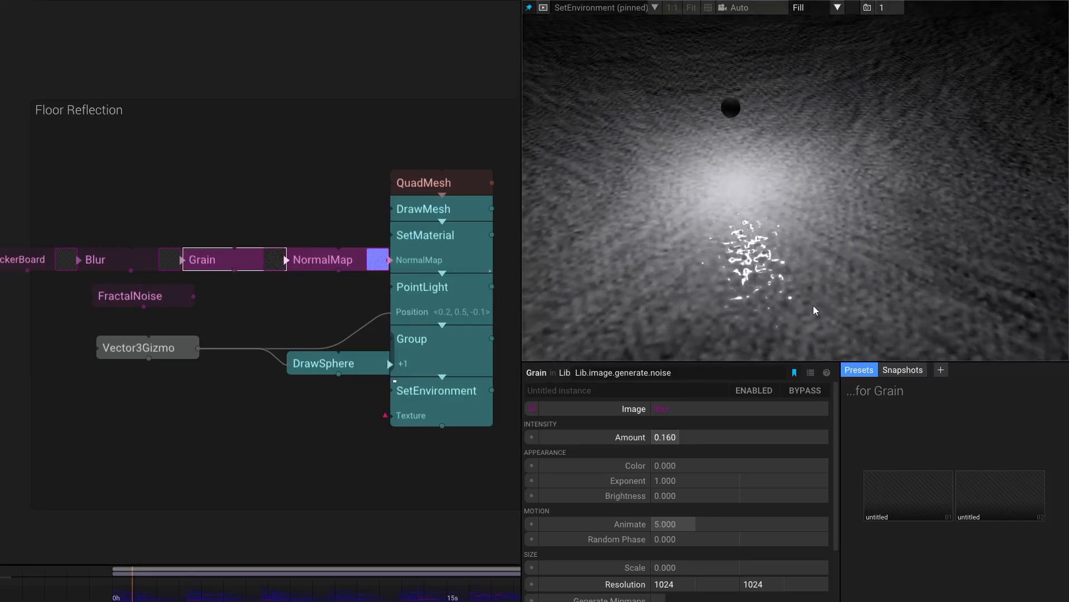
Step: Try Grain's Animate speed at 14.780 and 0, and settle on 0.050
click(673, 523)
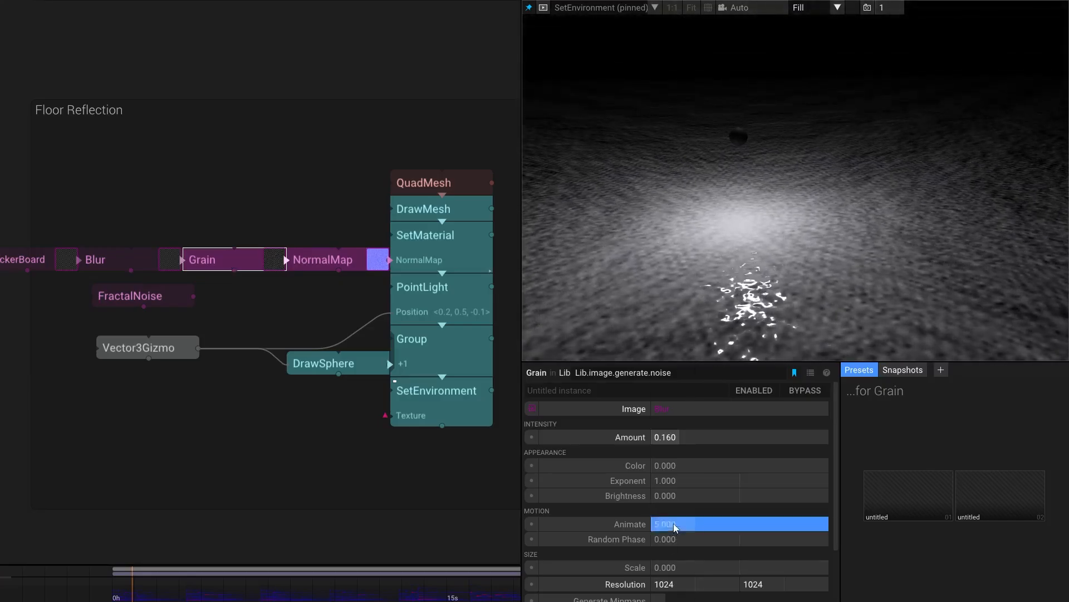
mouse_move(673, 524)
mouse_down()
mouse_move(721, 483)
mouse_move(912, 443)
mouse_move(823, 490)
mouse_move(690, 511)
mouse_up()
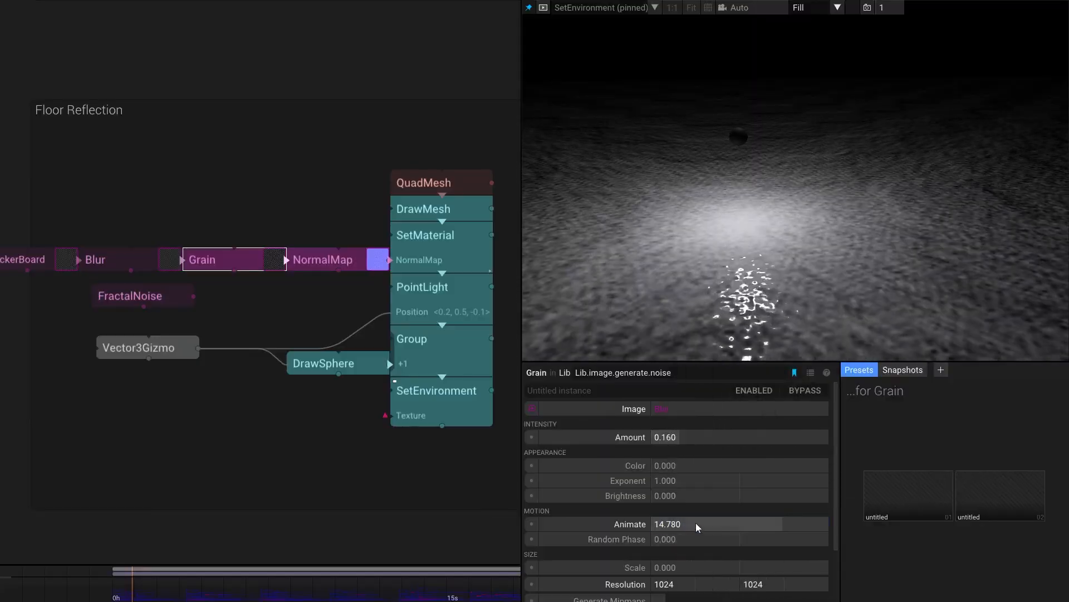
click(696, 524)
text(0)
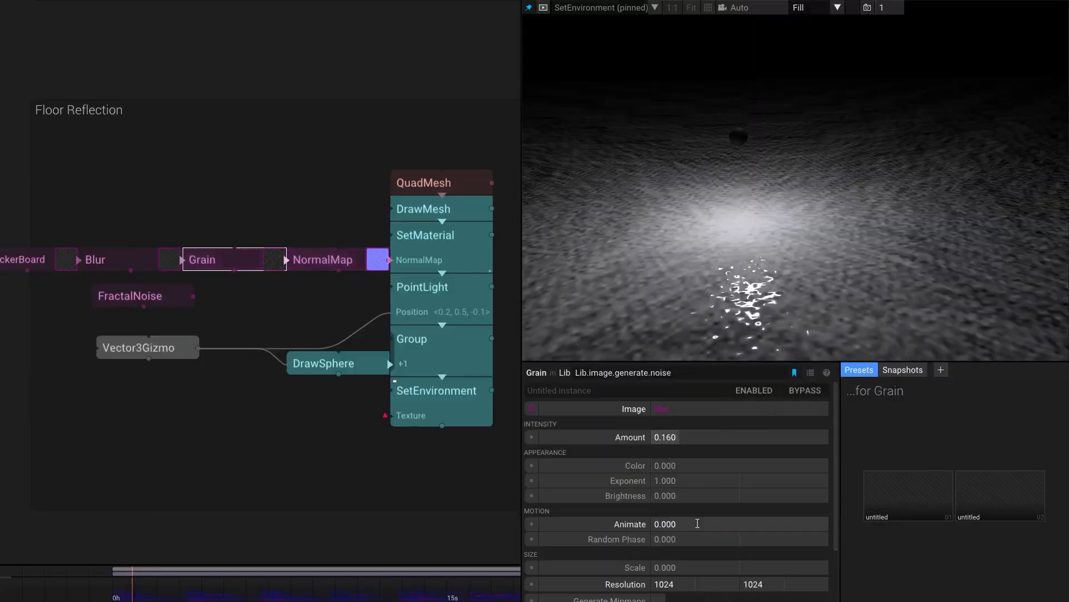
click(258, 283)
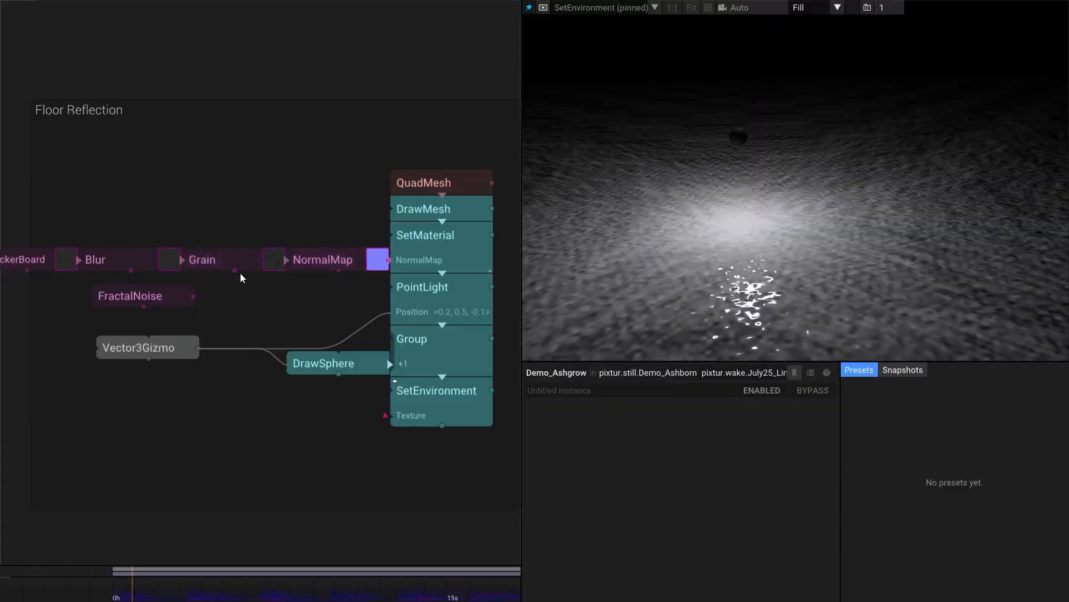
click(237, 265)
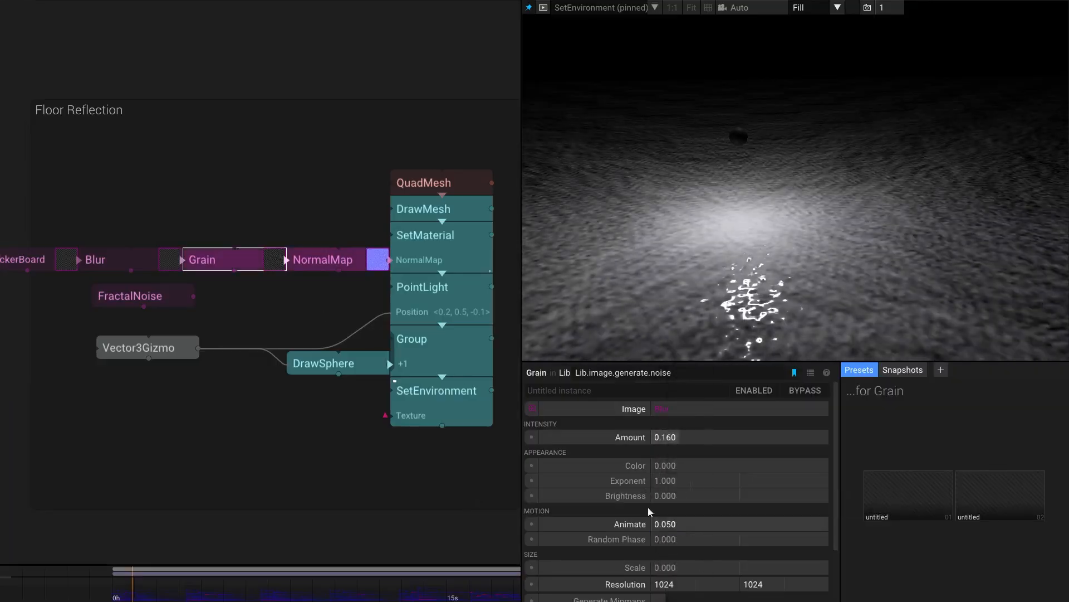
click(289, 288)
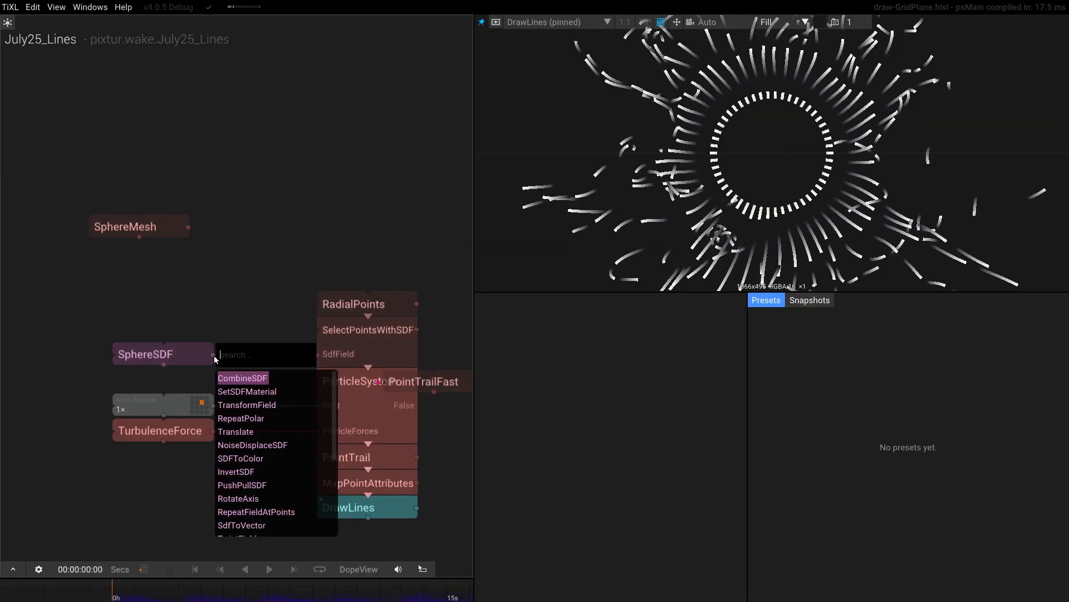
Step: Insert a RepeatPolar operator between SphereSDF and SelectPointsWithSDF and set its axis to Z
text(repe)
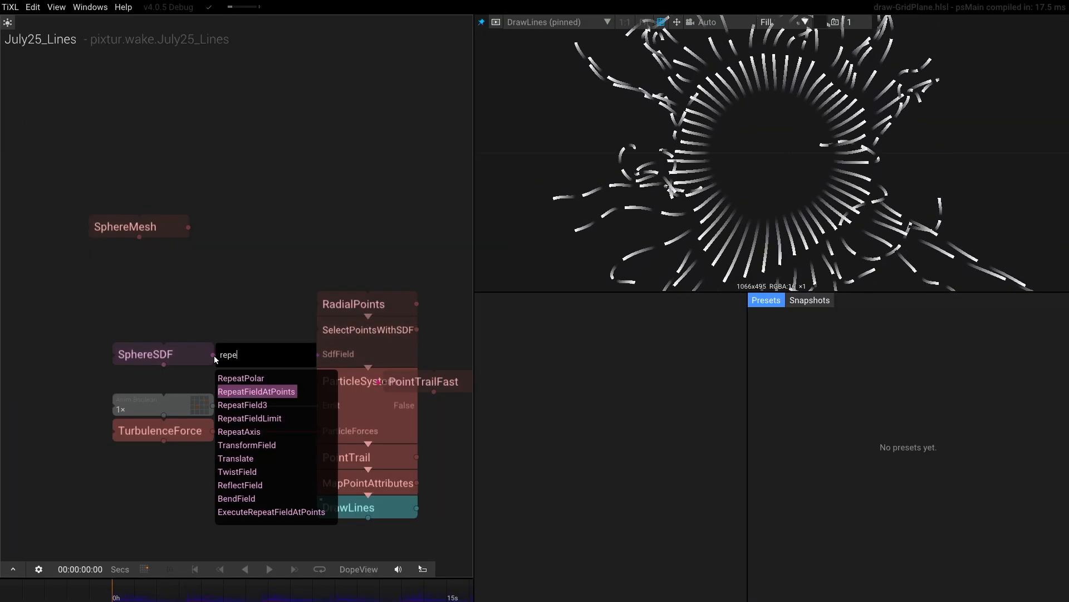
key(Up)
key(Return)
drag(134, 474, 152, 449)
click(254, 355)
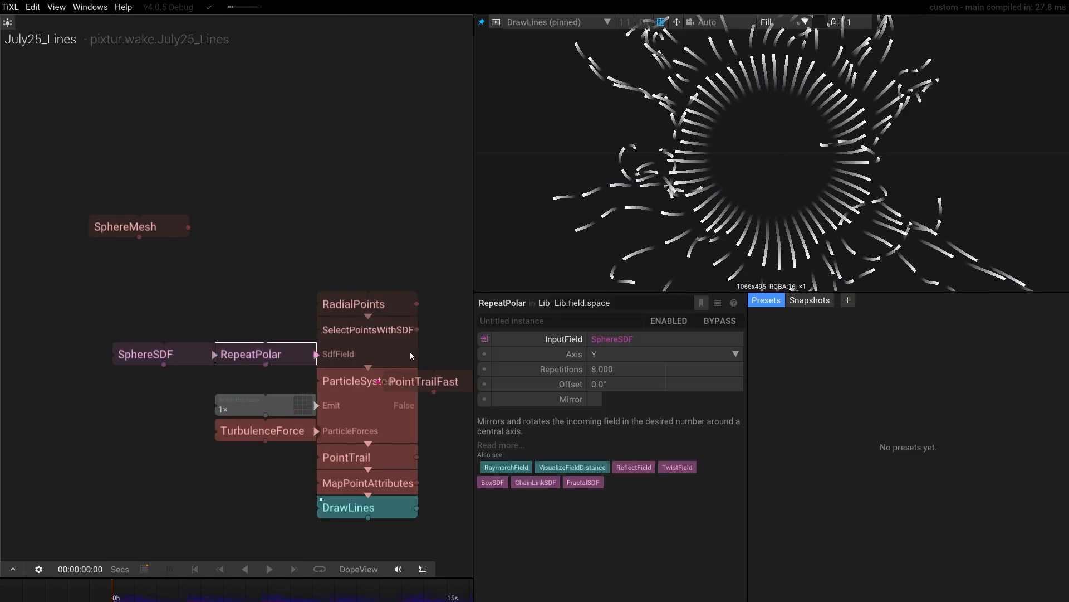
click(617, 357)
click(609, 392)
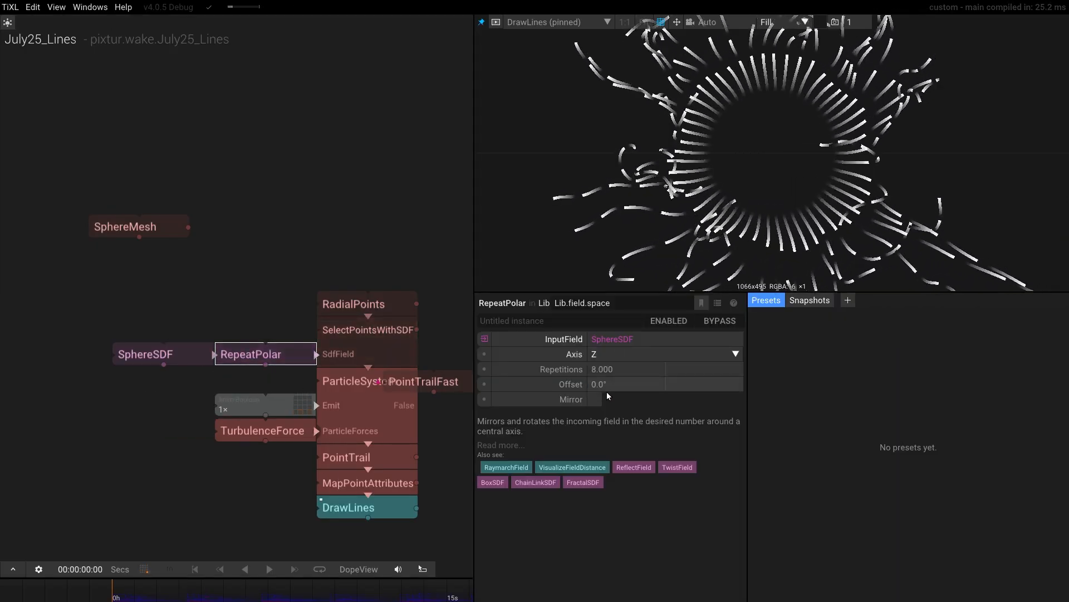
click(612, 339)
Step: Set the Range of SelectPointsWithSDF to 0.060 and raise its Strength to about 4.6
click(334, 351)
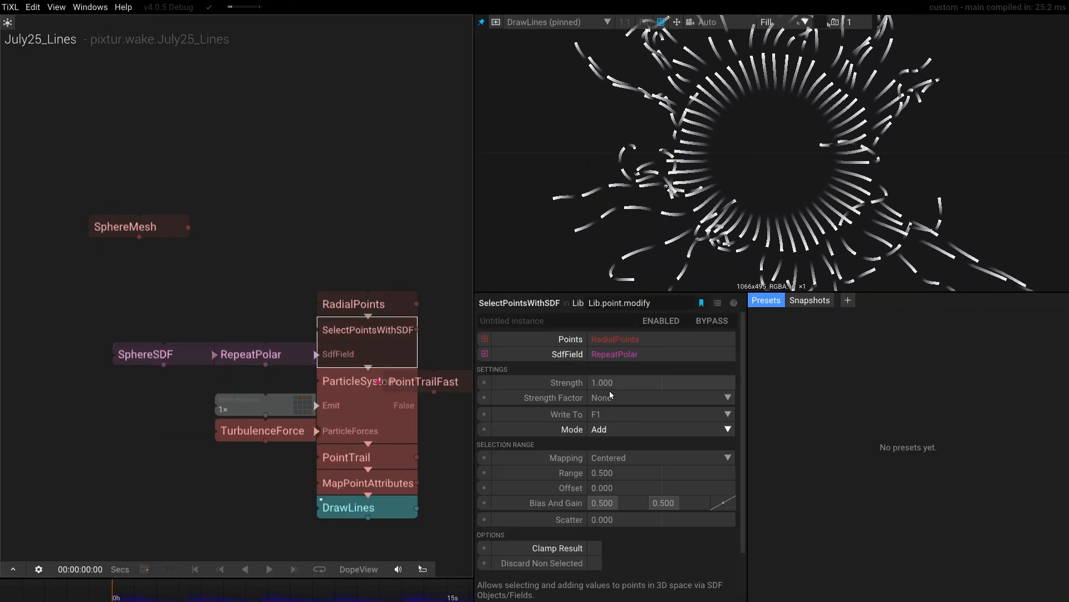
drag(607, 472, 510, 468)
click(156, 354)
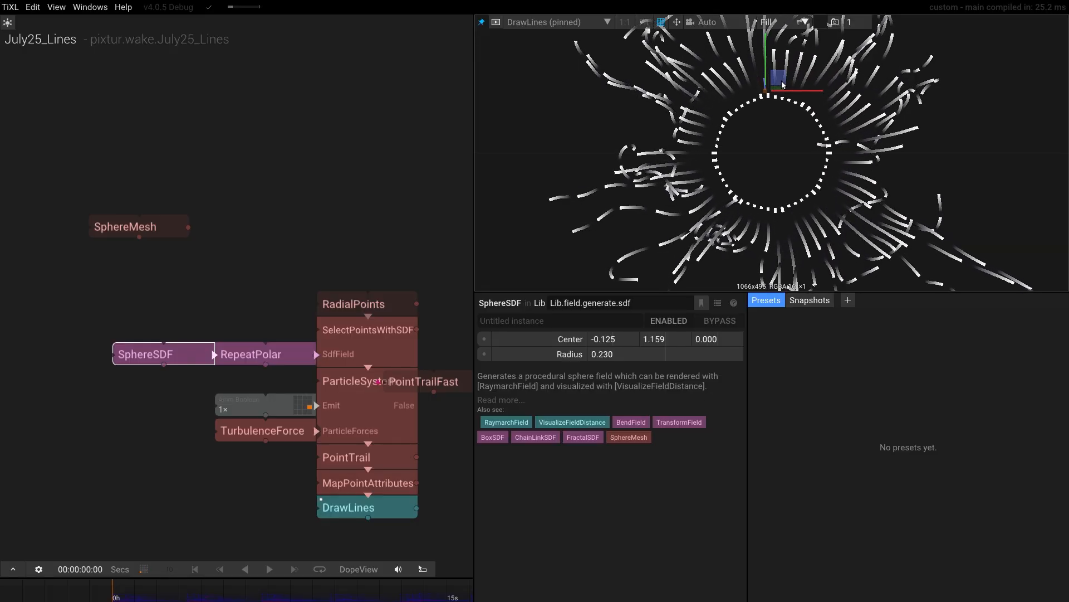
click(373, 343)
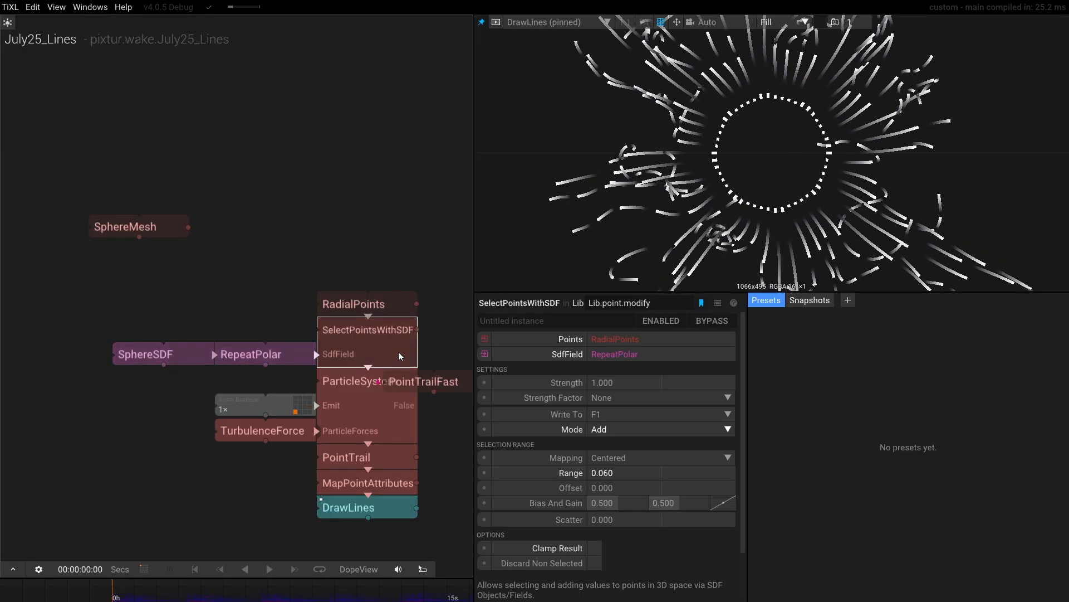
drag(623, 383, 710, 326)
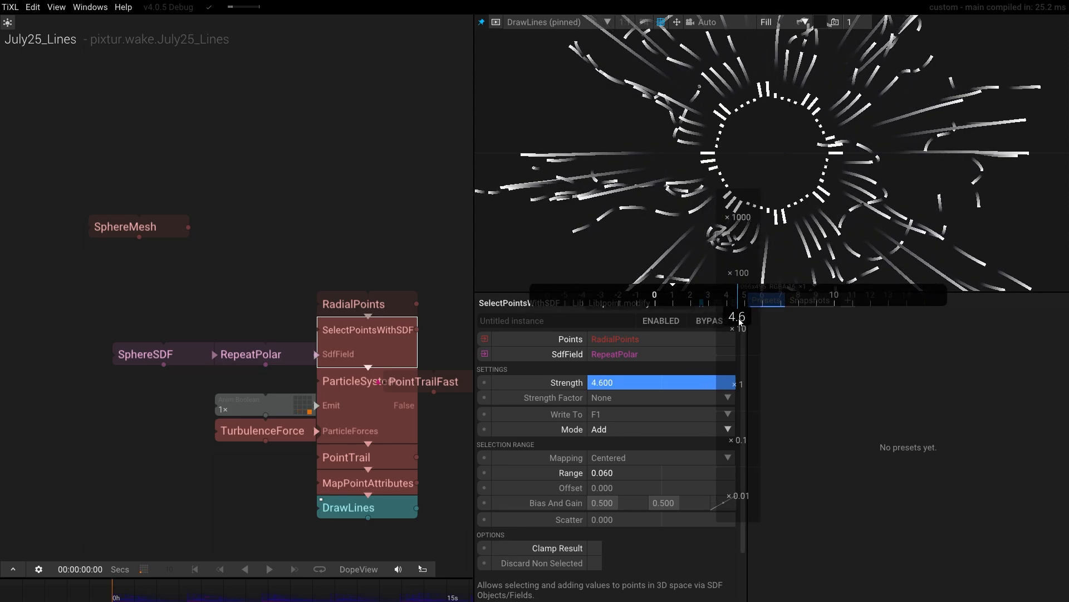
drag(740, 322, 740, 323)
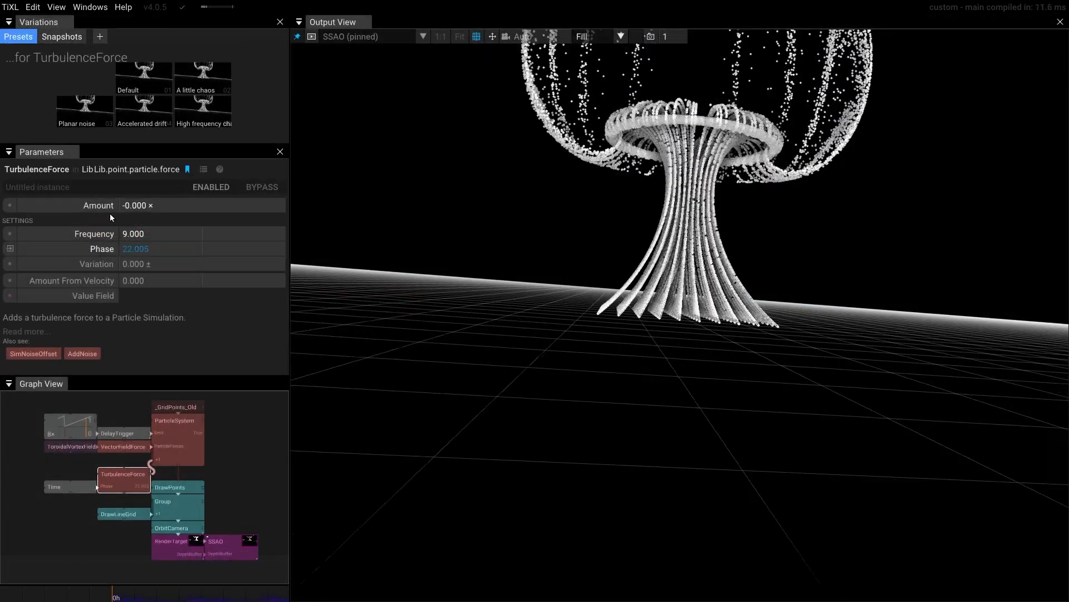
Step: Apply the high-frequency preset to TurbulenceForce and set its Amount to 12
click(212, 109)
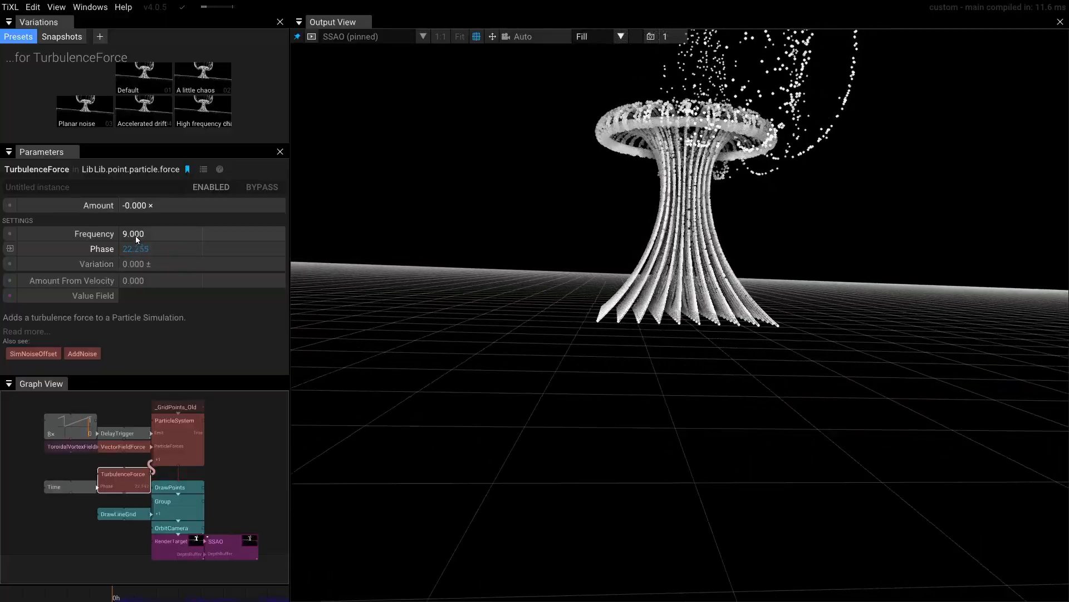
drag(143, 209, 267, 391)
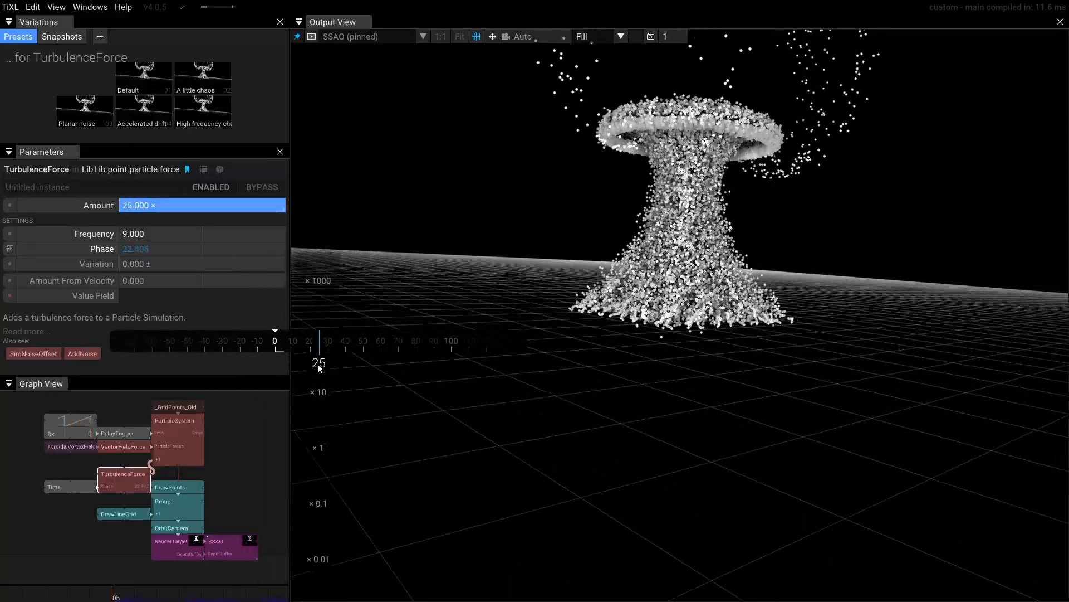
drag(301, 362, 300, 362)
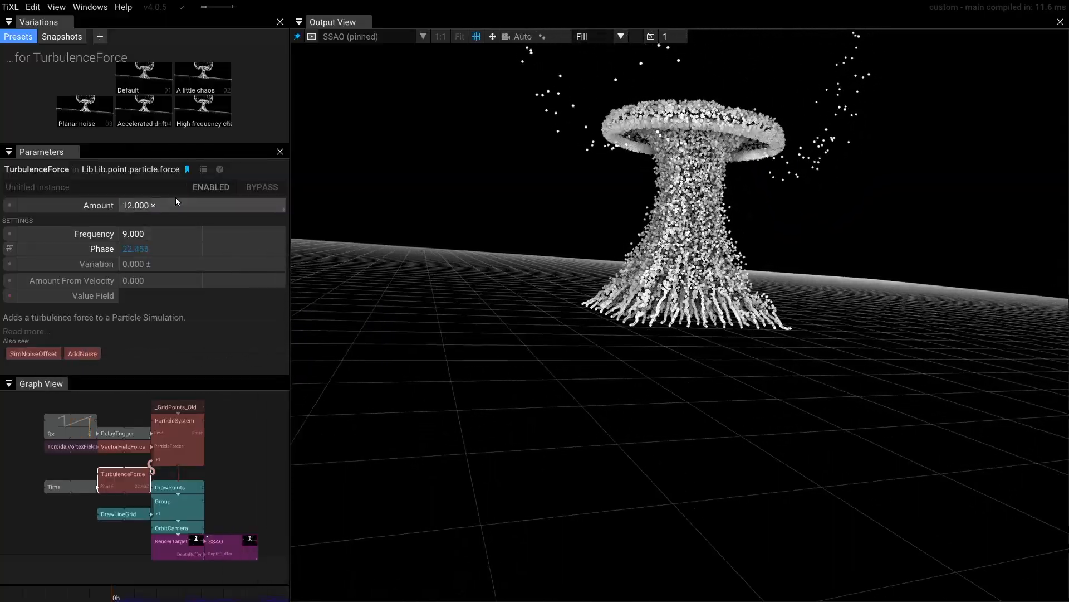
Step: Apply the X-Large preset to ToroidalVortexField and move its center to about -2.069, 2.594, 0 in the output view
click(53, 447)
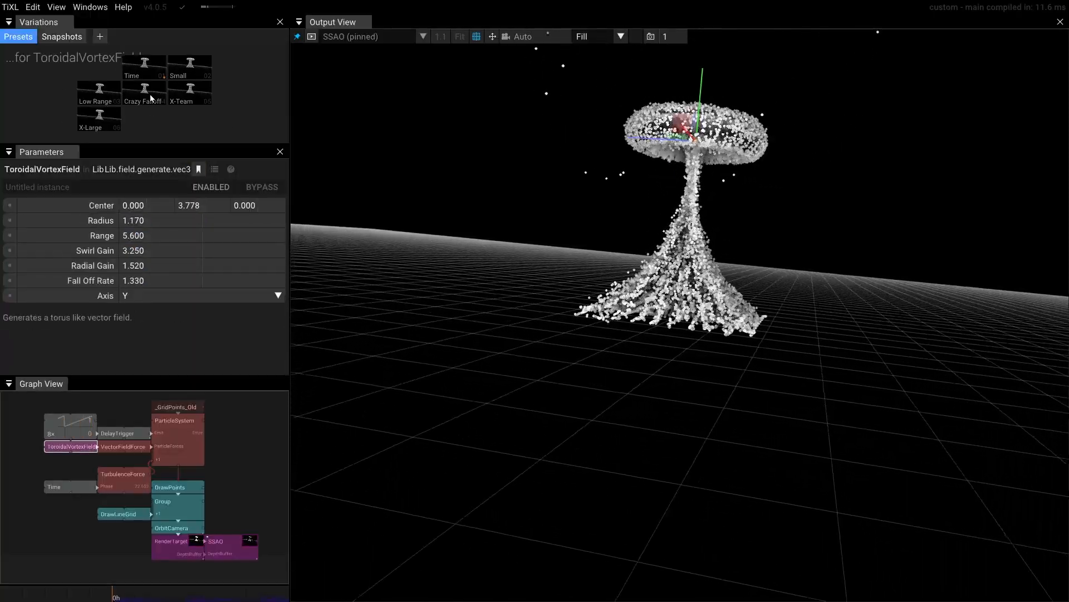
click(184, 96)
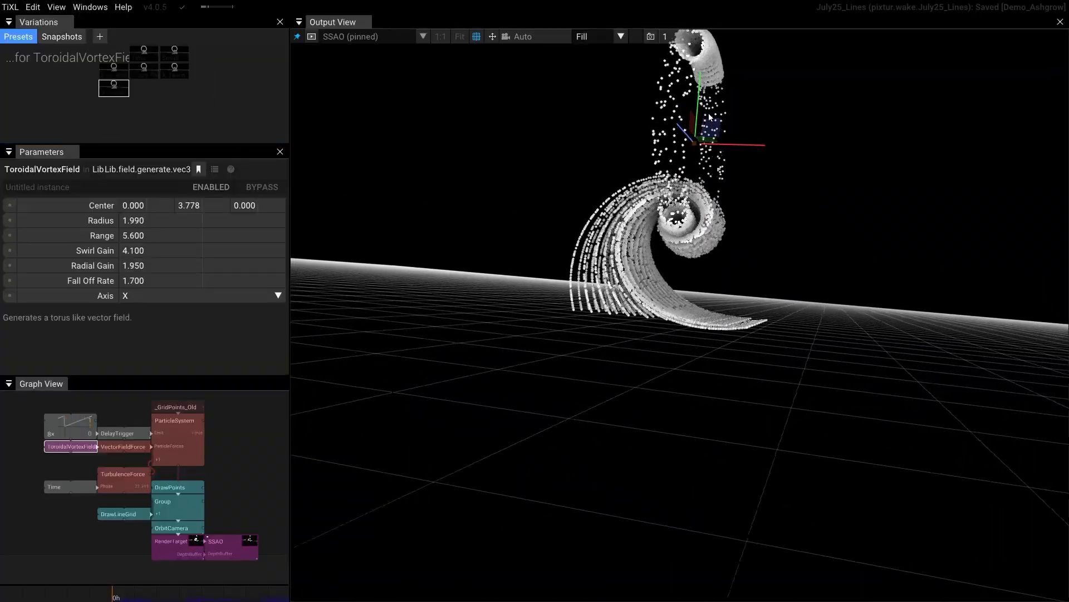
drag(710, 126, 659, 187)
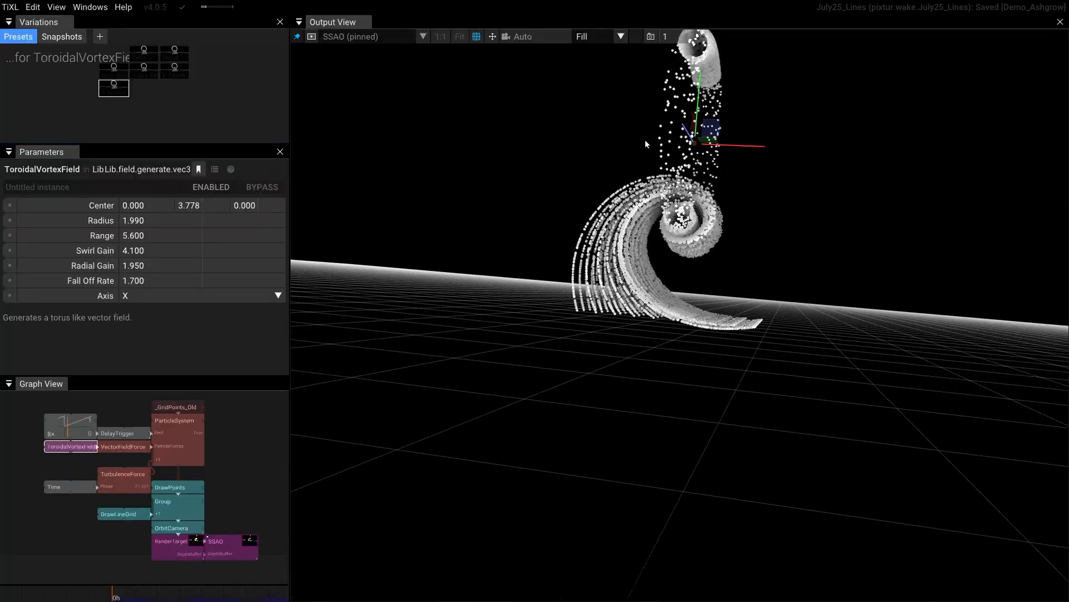
drag(711, 130, 658, 189)
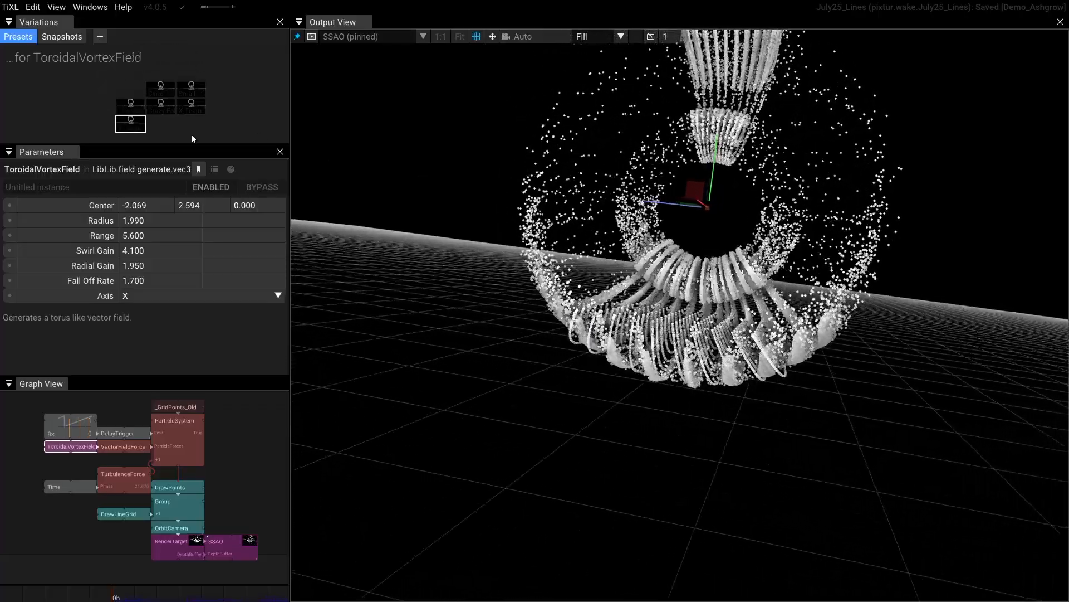
Step: Blend between the ToroidalVortexField presets and apply the Time preset
key(alt)
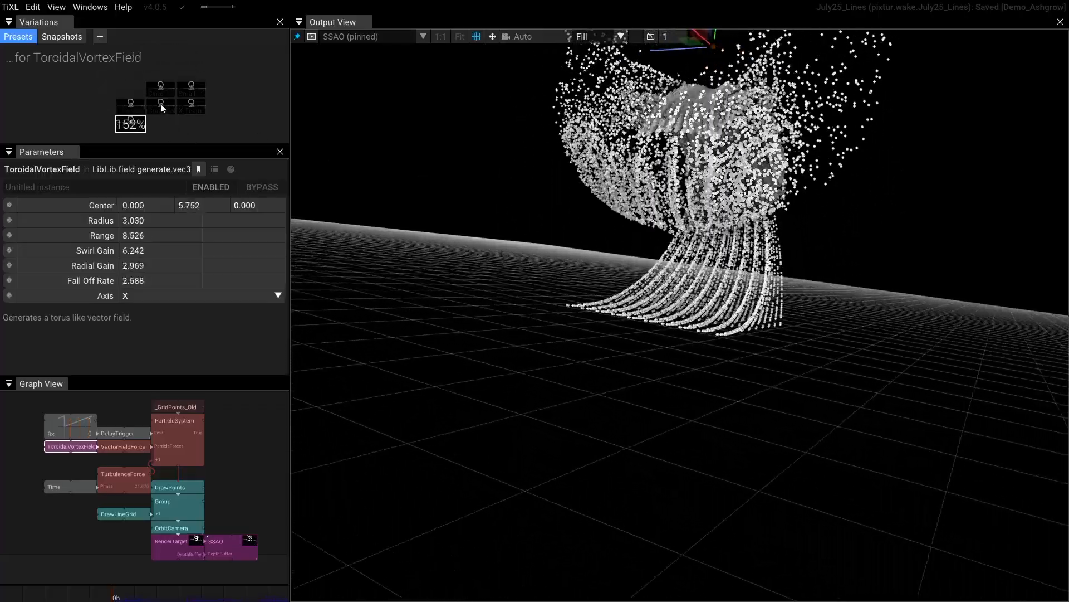
click(162, 118)
key(alt)
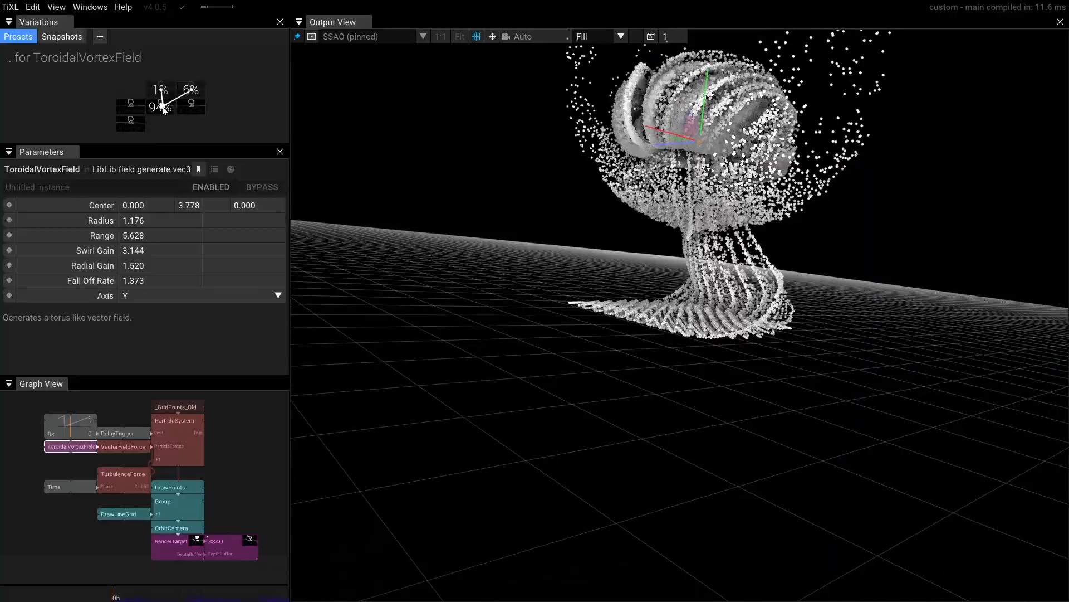
mouse_move(165, 110)
mouse_down()
mouse_move(160, 97)
mouse_move(180, 95)
mouse_up()
click(167, 94)
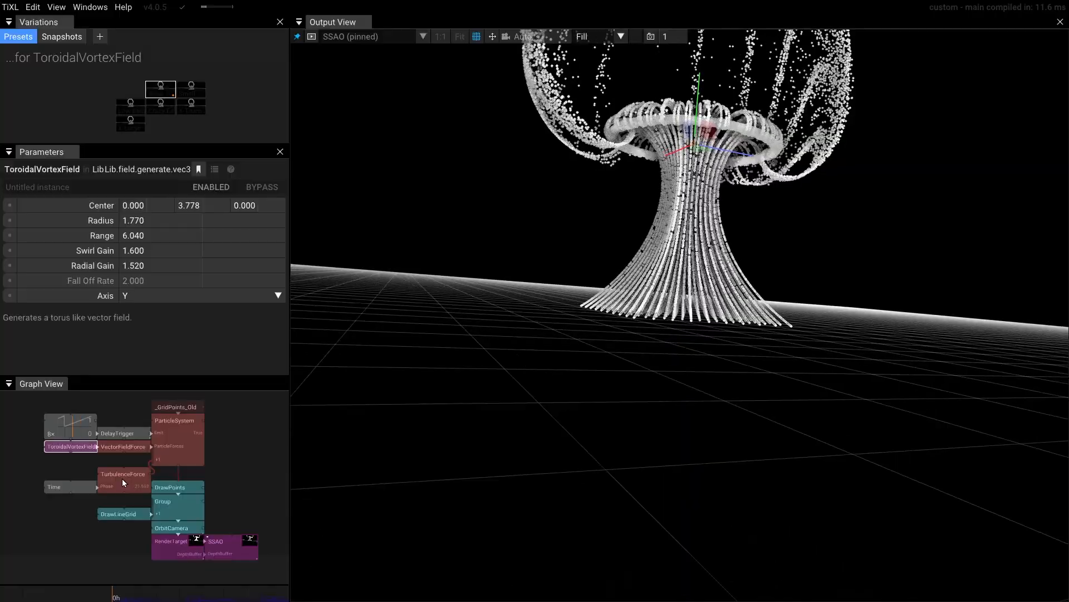
Step: Try other presets on TurbulenceForce and raise its Amount to make the particles more turbulent
click(123, 483)
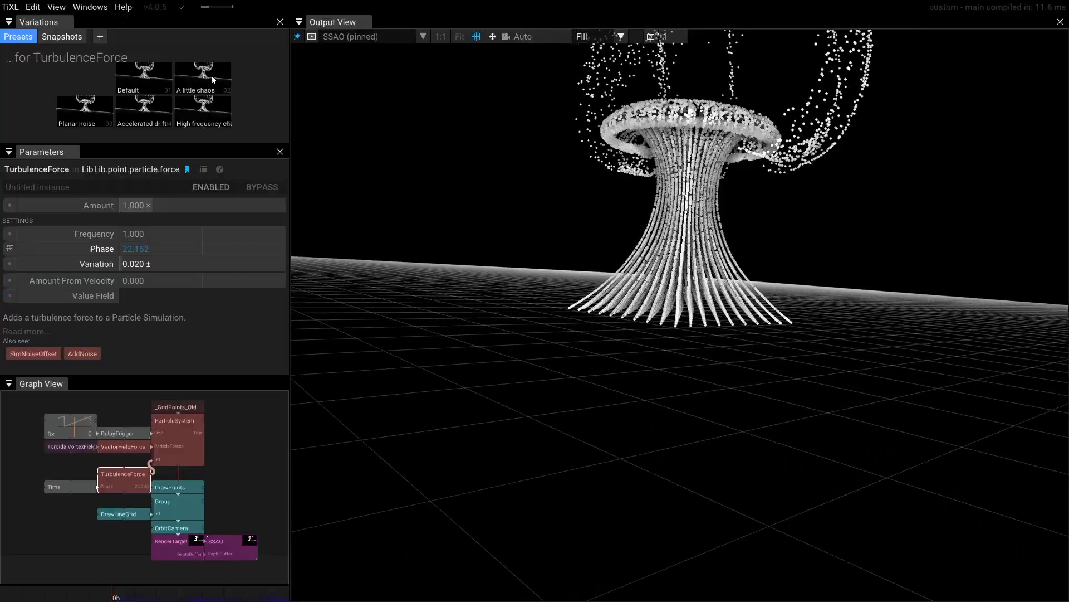
click(83, 112)
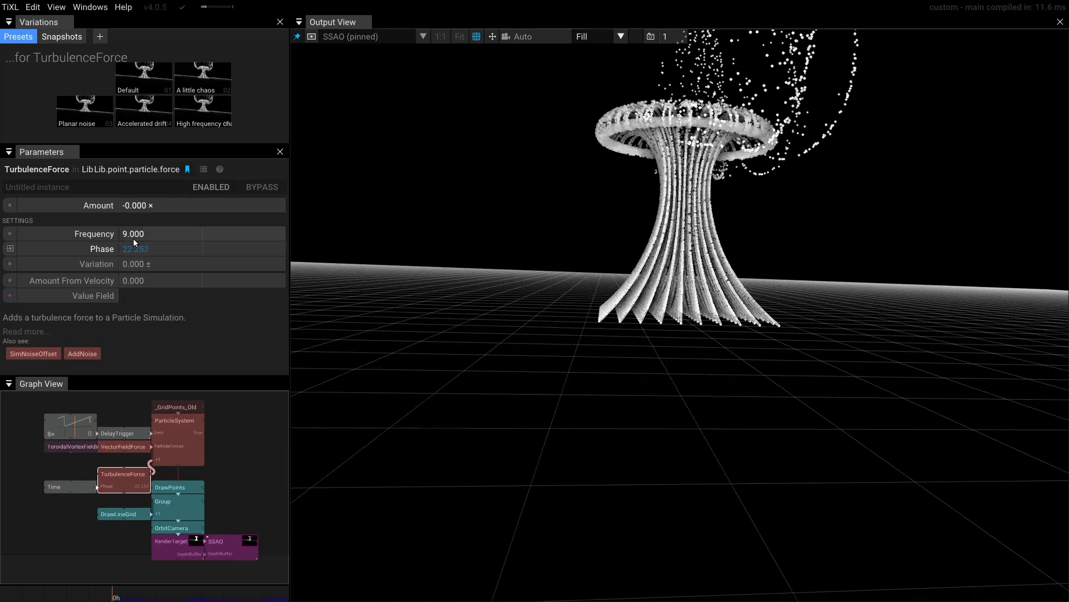
drag(142, 206, 327, 368)
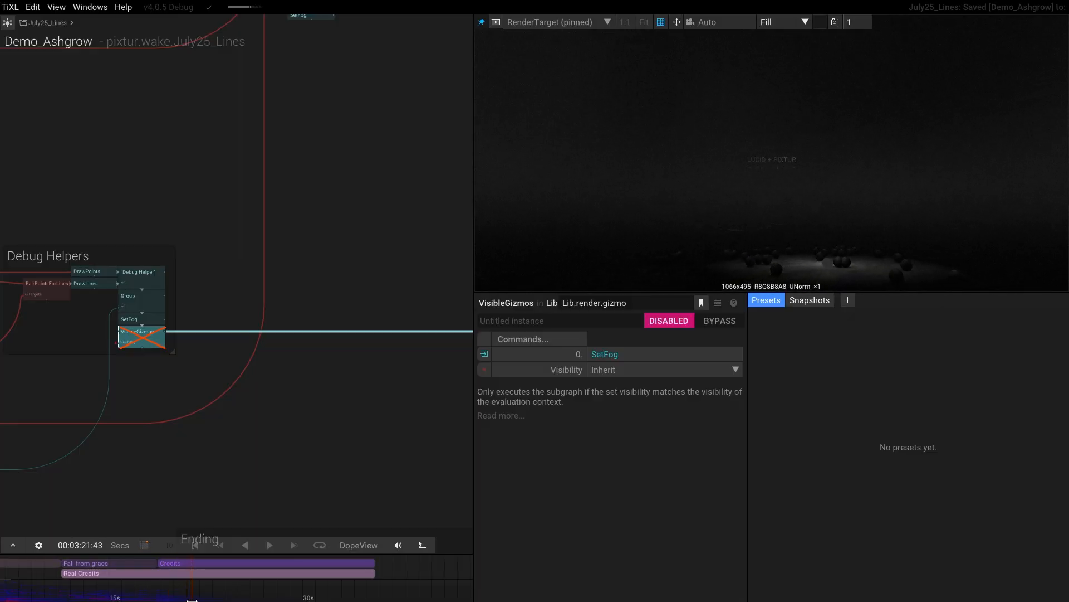
Step: Adjust the Strength of RandomizePoints in Demo_Ashgrow to scatter the grid of spheres
drag(626, 367, 673, 218)
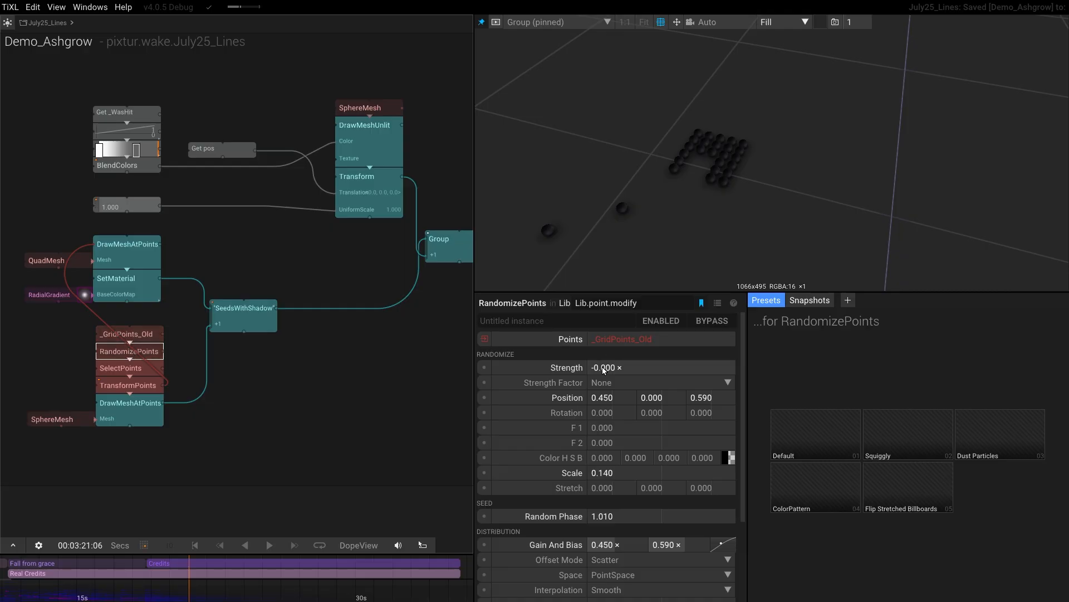
drag(613, 367, 633, 370)
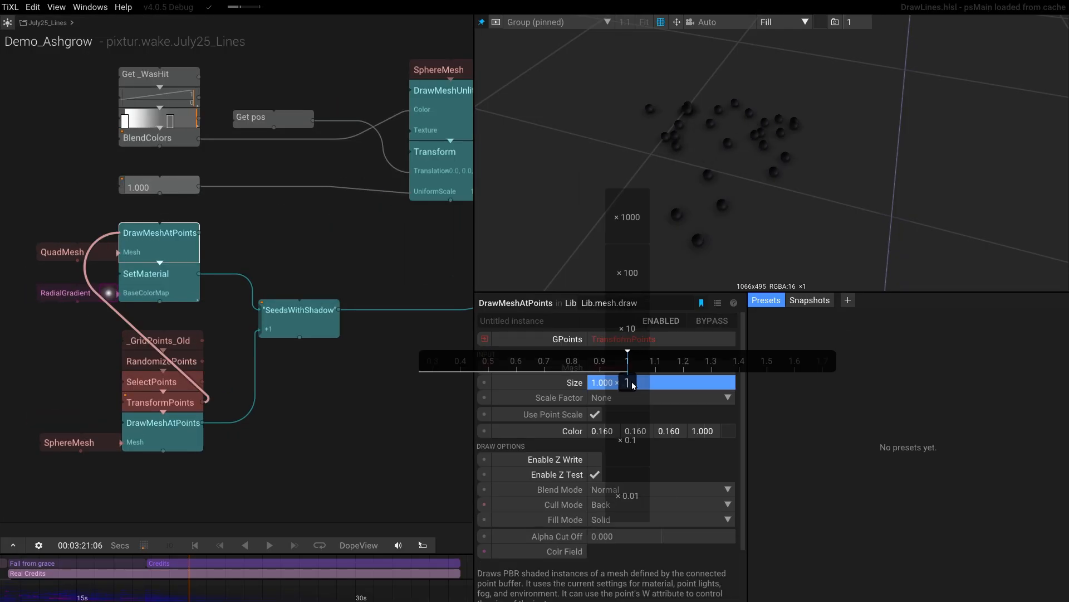
Step: Adjust the Size of the DrawMeshAtPoints operator fed by QuadMesh and select the one fed by SphereMesh
mouse_move(677, 357)
mouse_down()
mouse_move(752, 351)
mouse_move(668, 354)
mouse_up()
click(166, 433)
scroll(267, 418, down, 3)
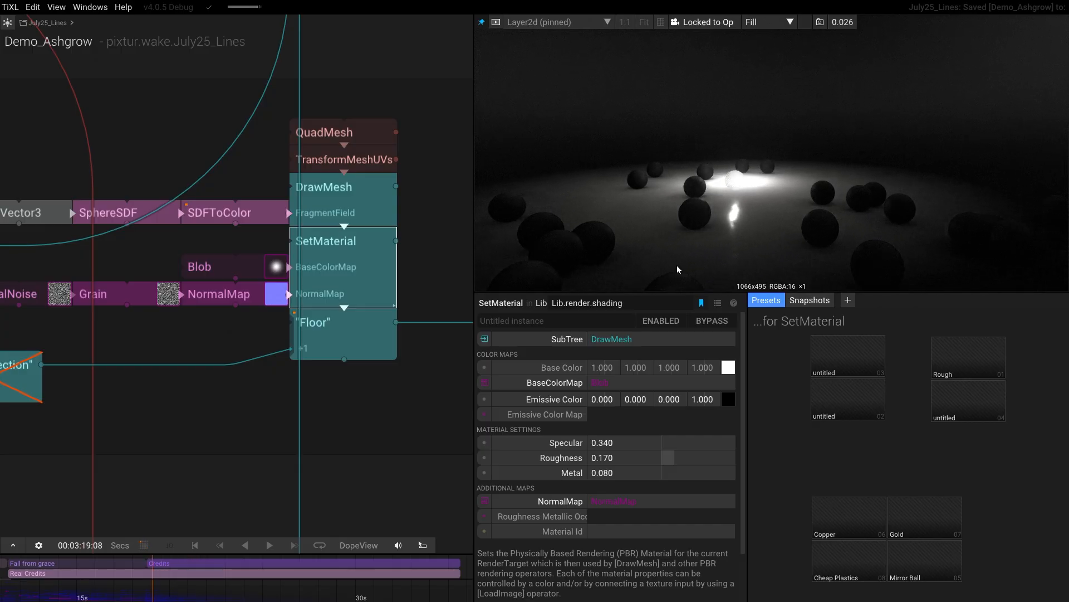
Step: Fly the camera around the floor scene to examine how the light reflects on the floor between the spheres
drag(677, 269, 705, 249)
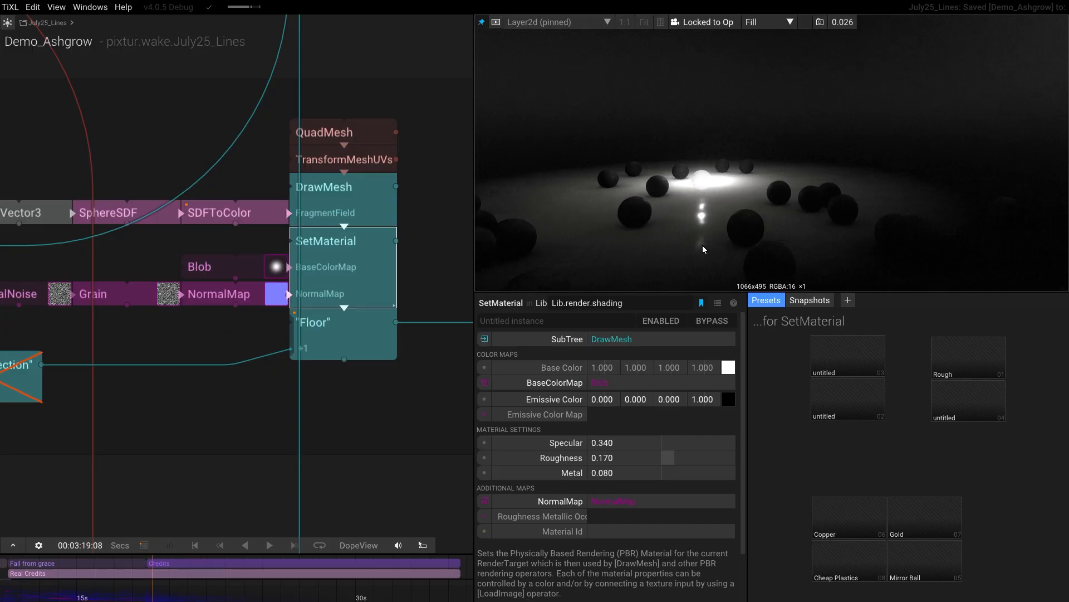
key(a)
drag(712, 241, 648, 233)
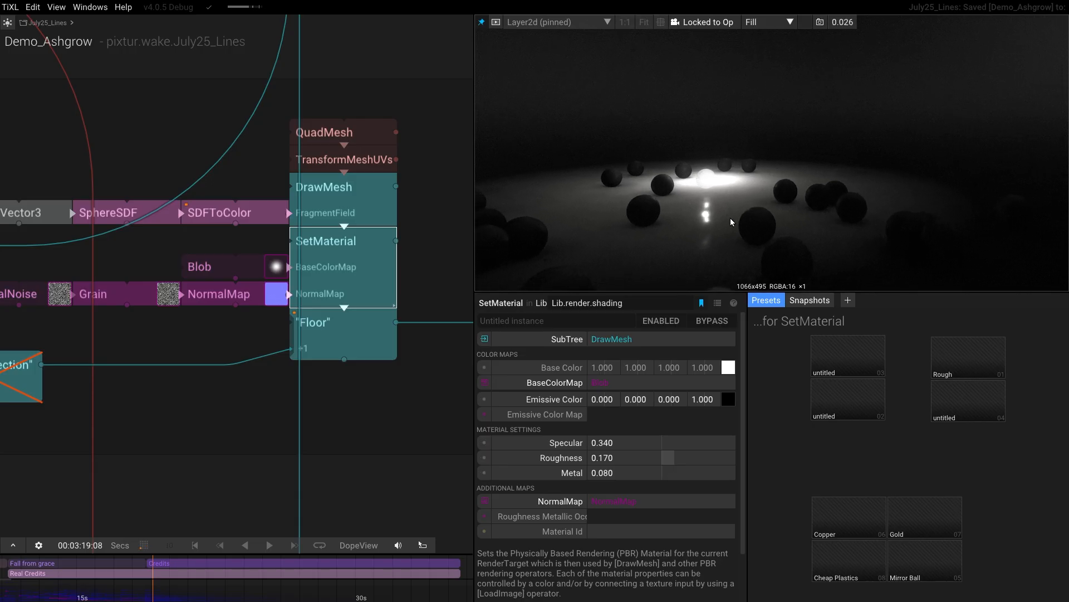
key(a)
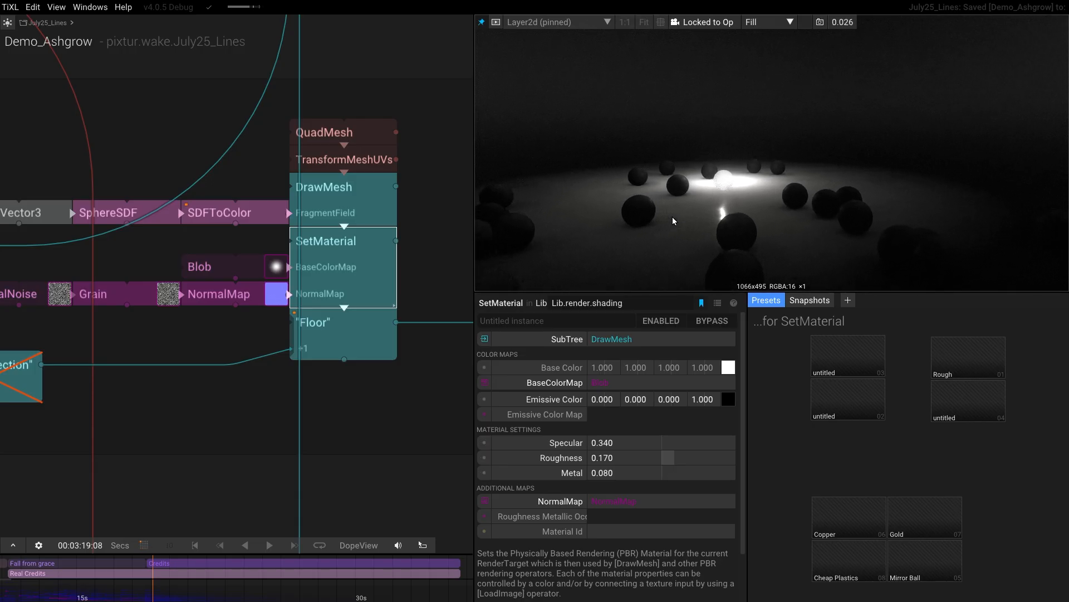
key(w)
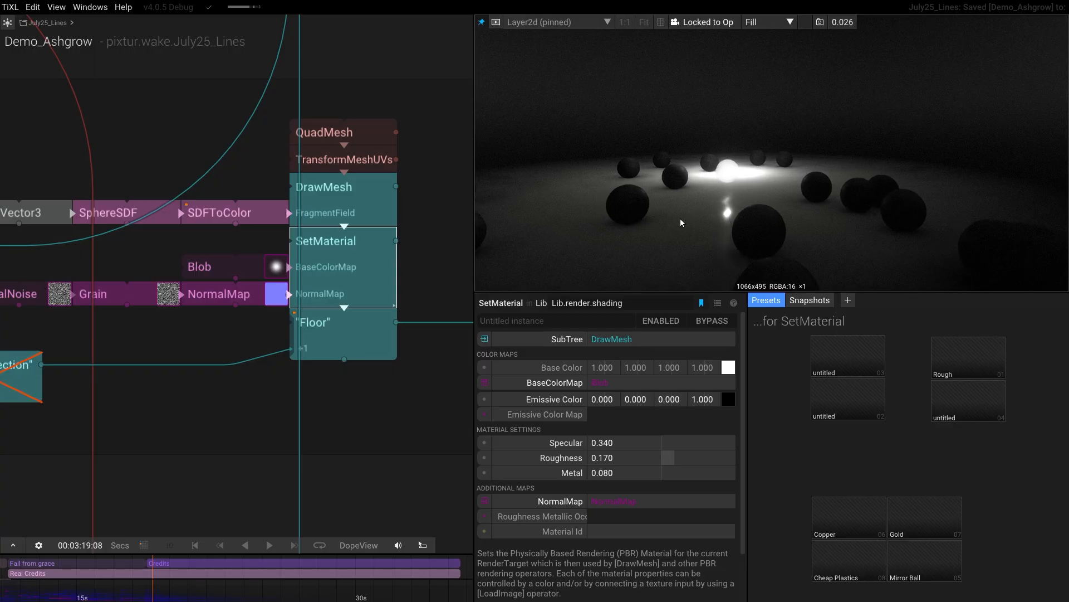
Step: Adjust the offset of the AddVec3 operator that feeds the PointLight's position
scroll(357, 265, down, 5)
drag(358, 265, 215, 277)
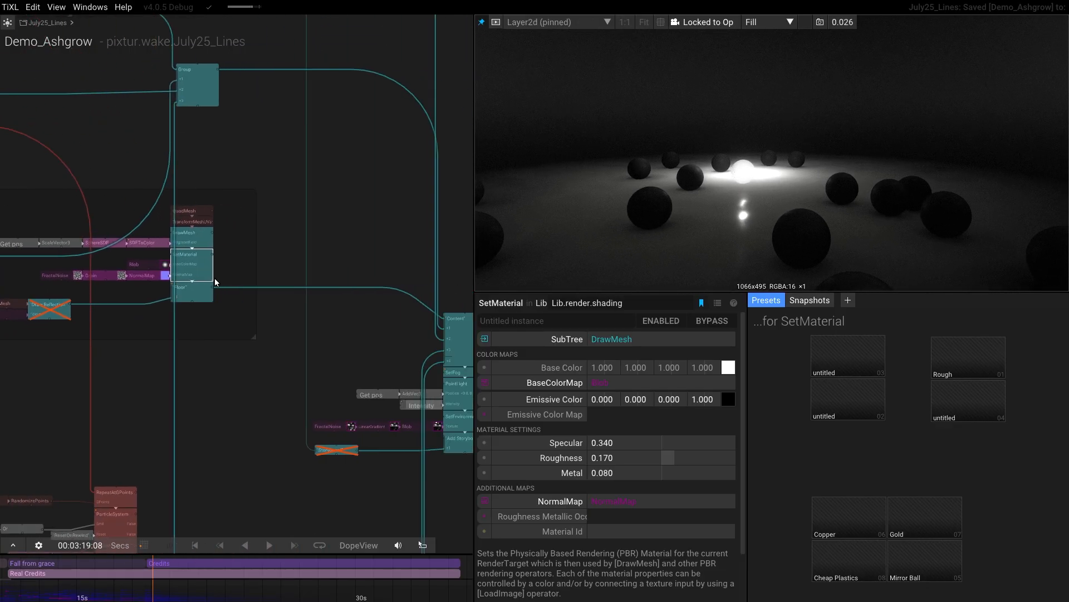
scroll(440, 305, up, 3)
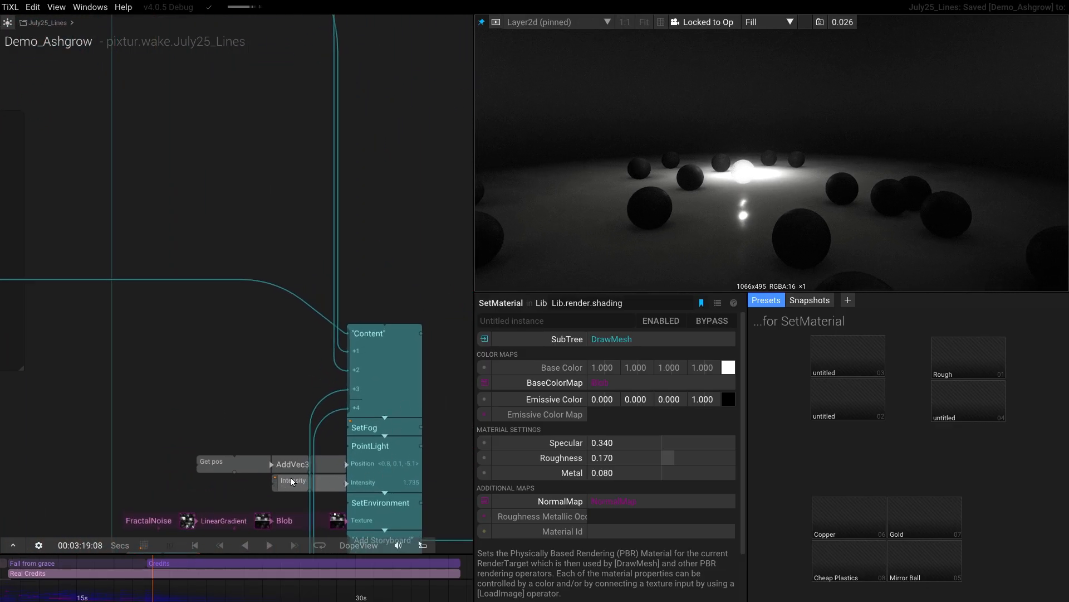
click(299, 466)
mouse_move(656, 353)
mouse_down()
mouse_move(673, 349)
mouse_move(646, 350)
mouse_move(655, 351)
mouse_up()
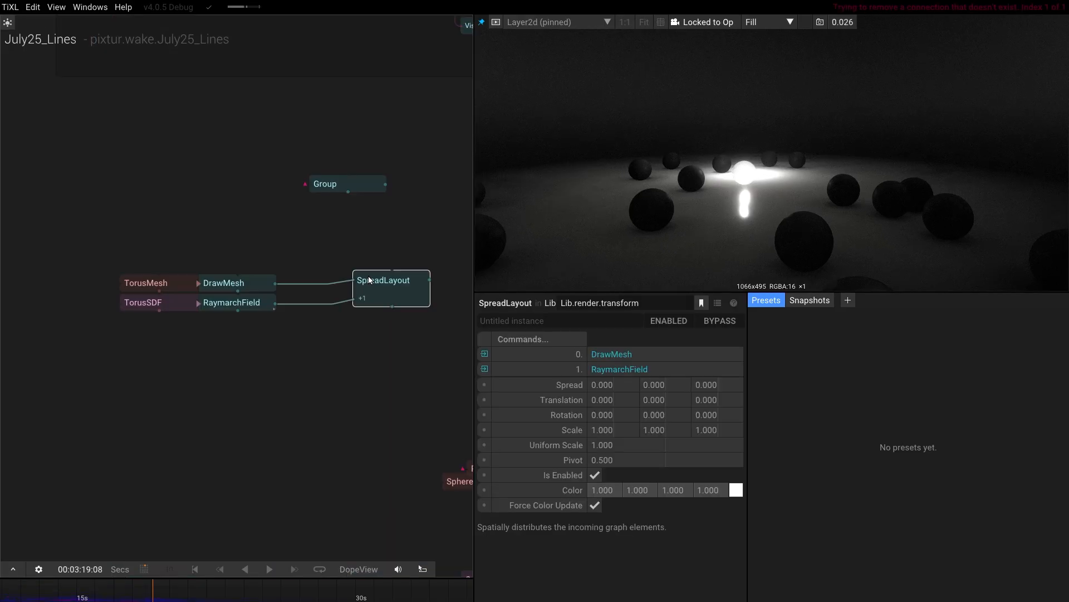
Step: Show the SpreadLayout of the two tori in the output and set its Z Spread to 1.590 and Y Rotation to -32
key(p)
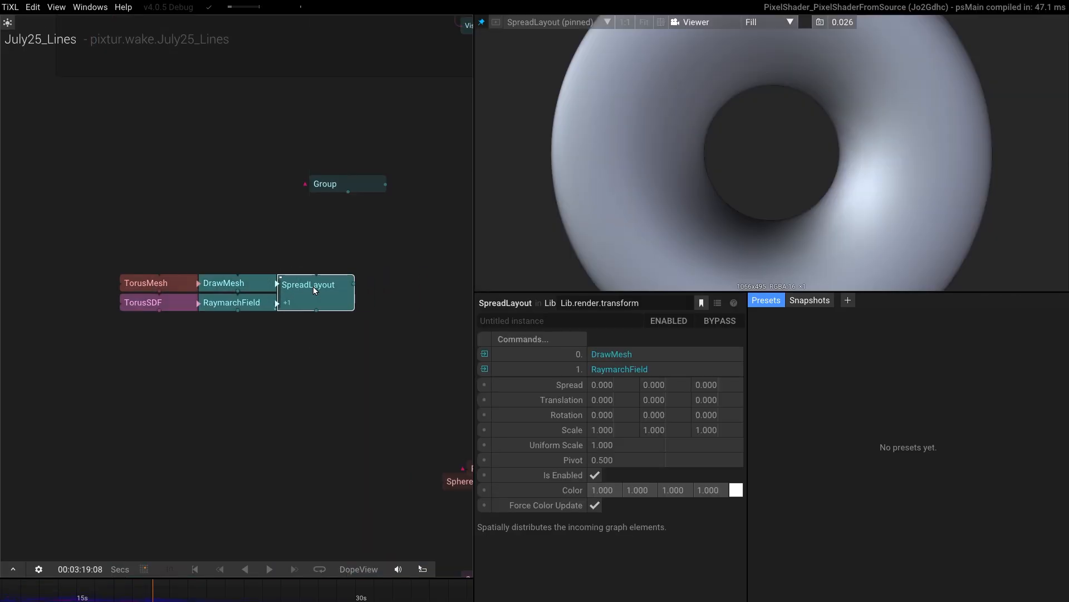
drag(644, 192, 742, 198)
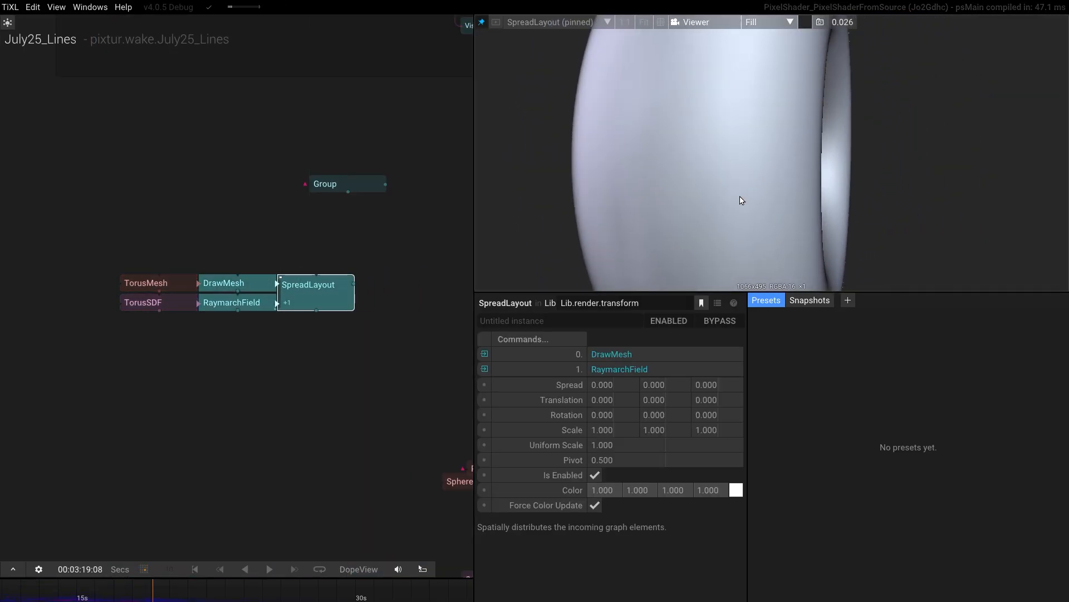
drag(705, 383, 840, 341)
drag(870, 224, 810, 231)
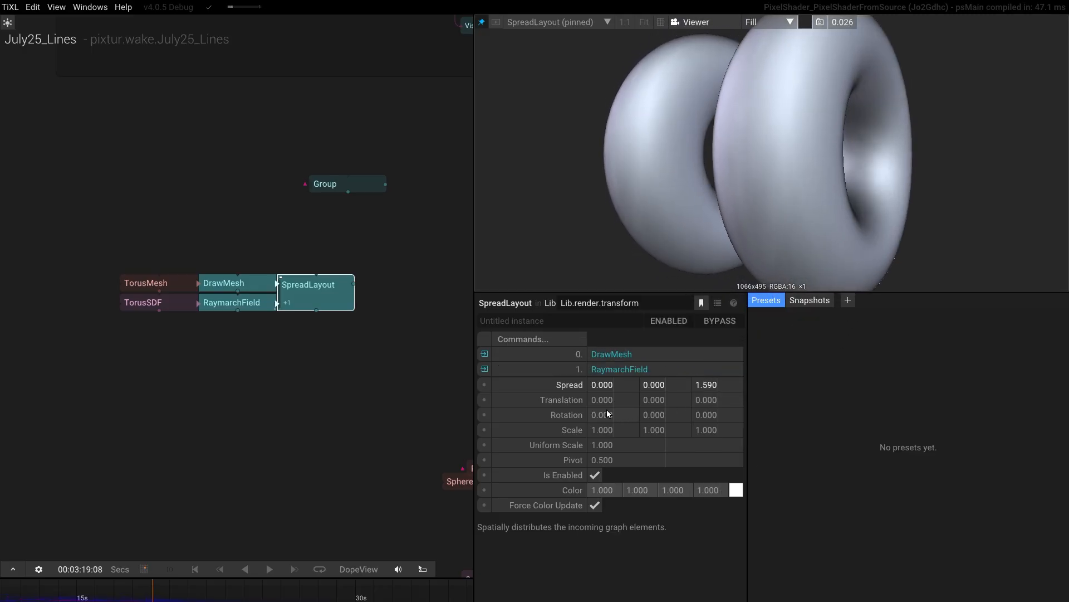
drag(676, 414, 613, 341)
scroll(759, 208, down, 5)
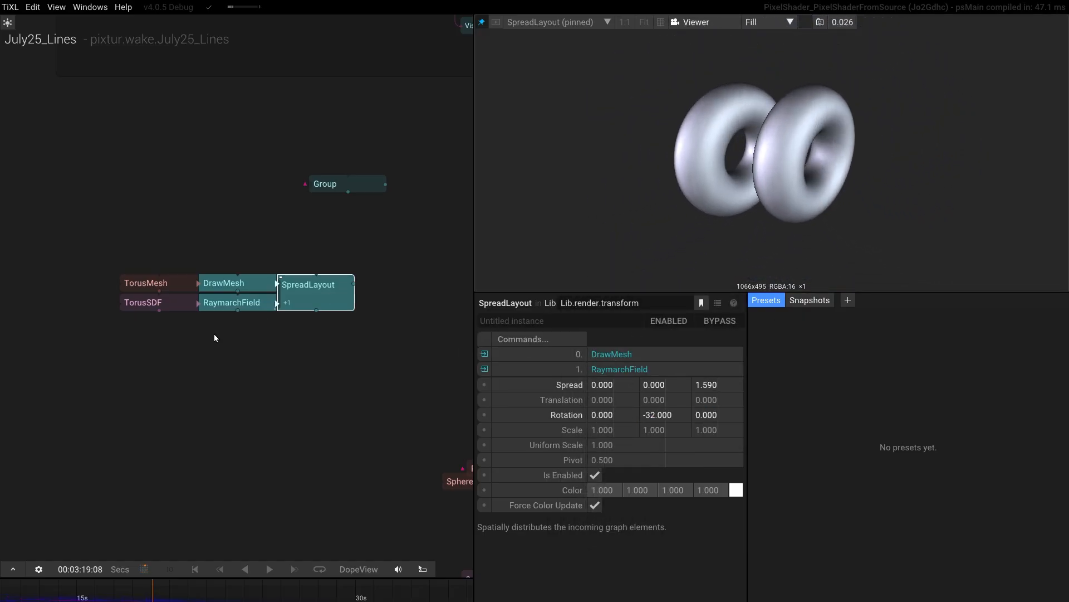
Step: Insert a NoiseDisplaceSDF between TorusSDF and RaymarchField and reduce its Amount for a subtler displacement
drag(216, 333, 202, 363)
scroll(232, 346, up, 2)
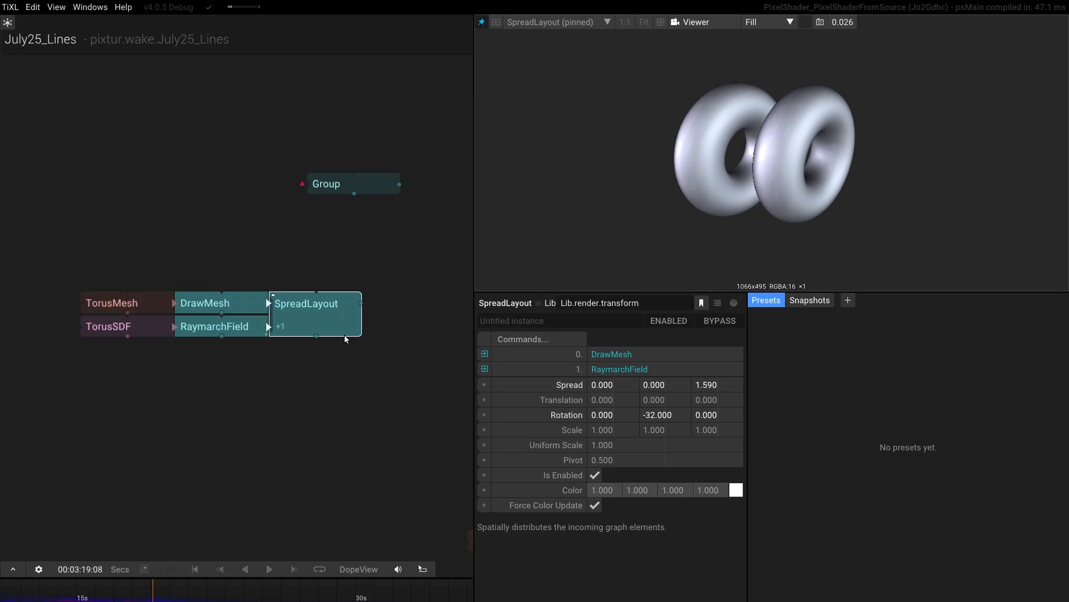
click(177, 331)
text(nois)
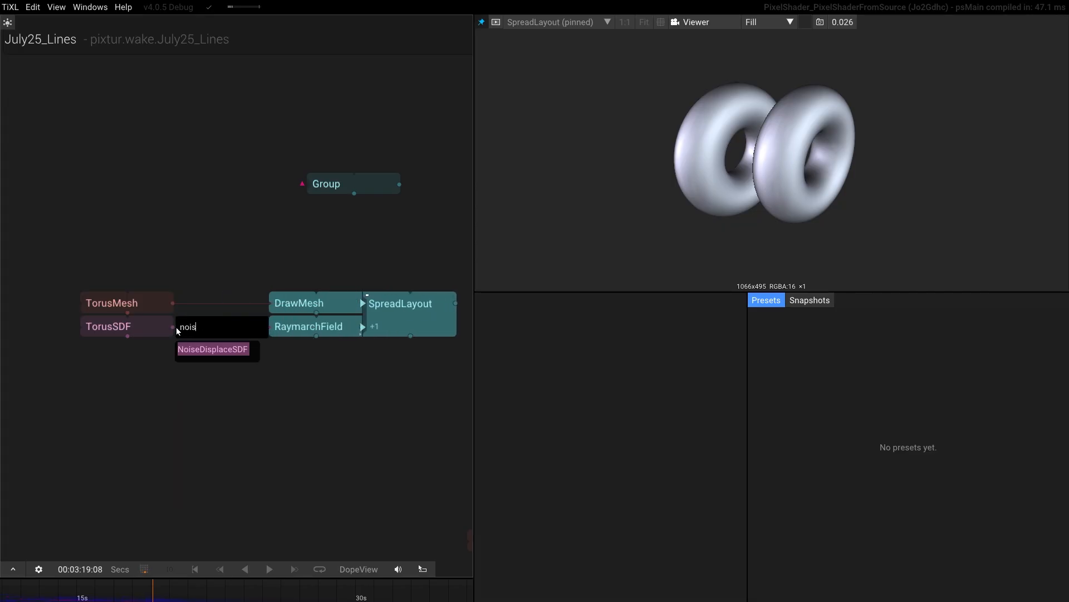
key(Return)
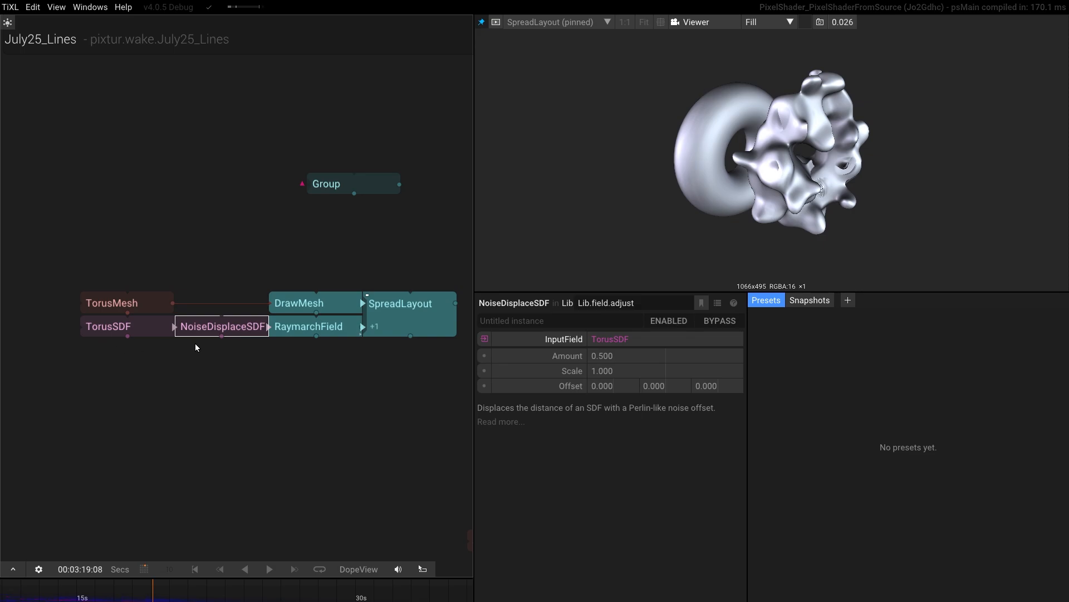
drag(637, 356, 560, 348)
Step: Open the PbrTests operator and trigger the tests in its ExecuteTests operator
drag(424, 388, 380, 392)
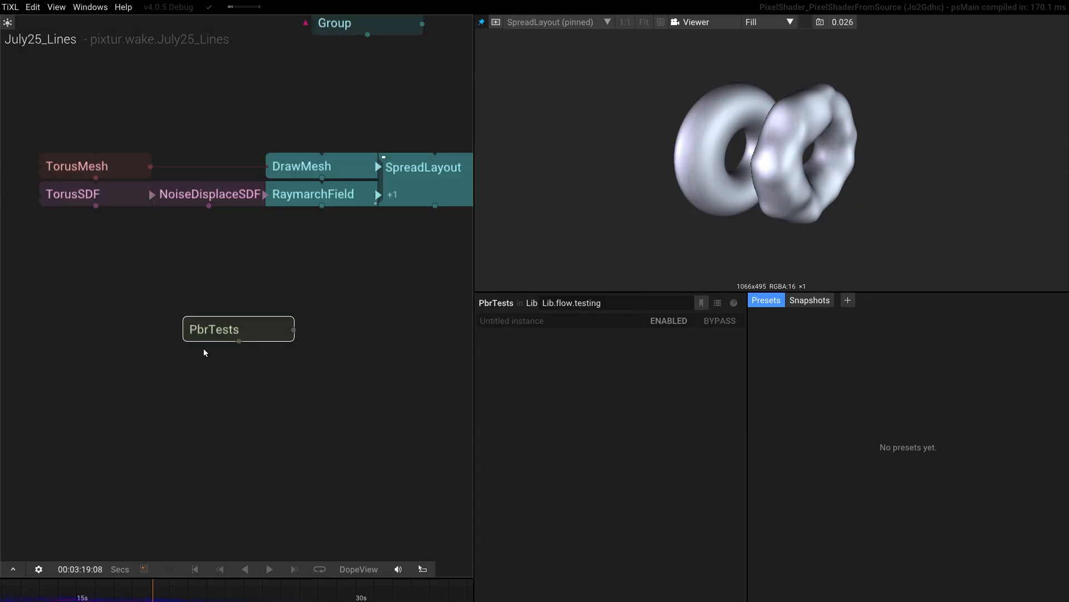
scroll(217, 342, up, 2)
scroll(217, 342, up, 2)
drag(217, 351, 222, 294)
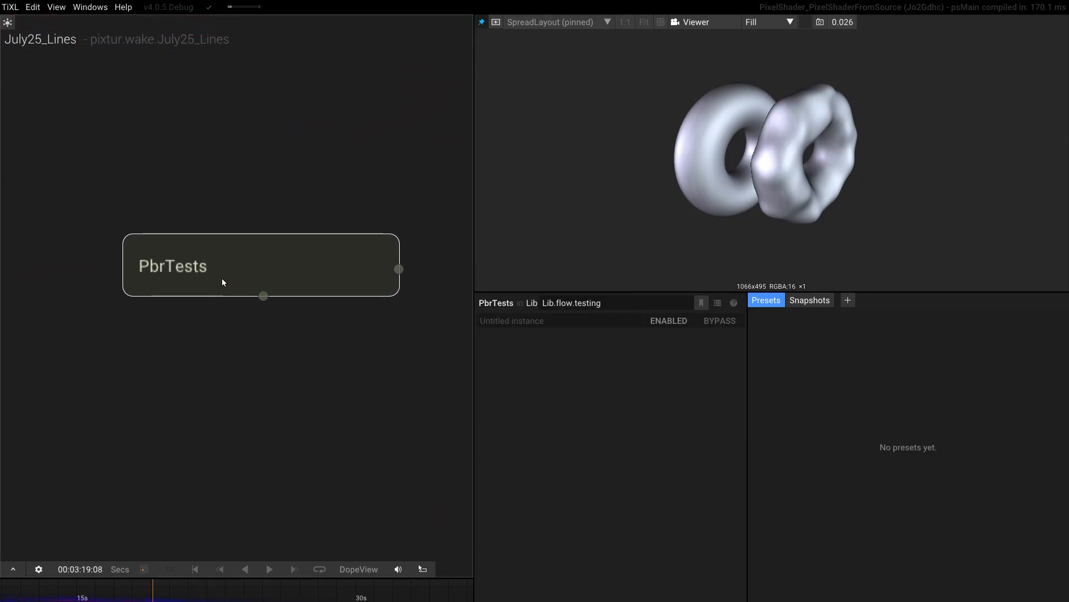
double_click(221, 282)
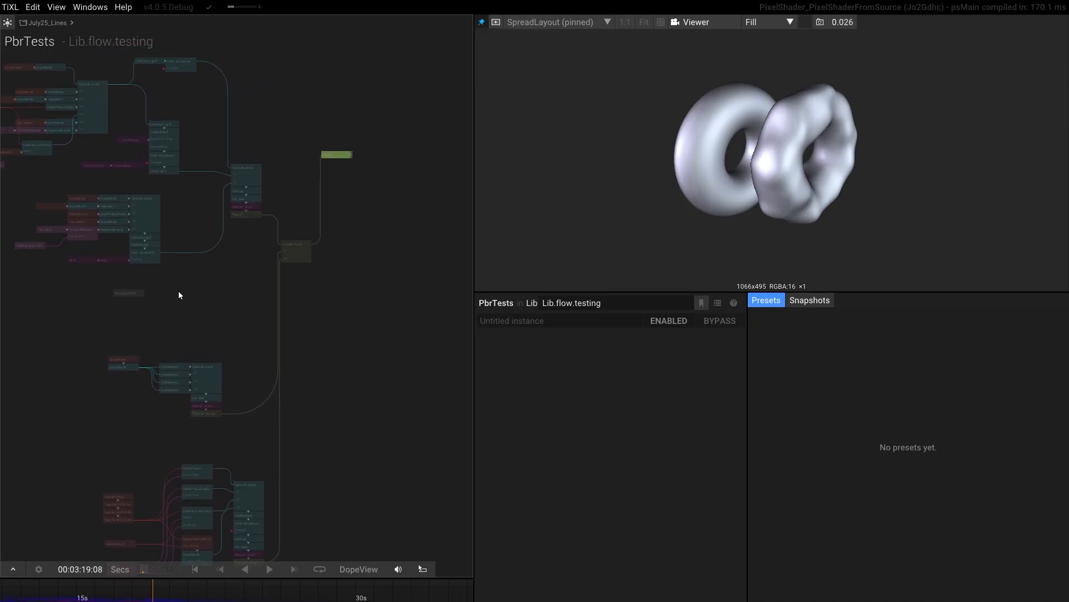
click(271, 253)
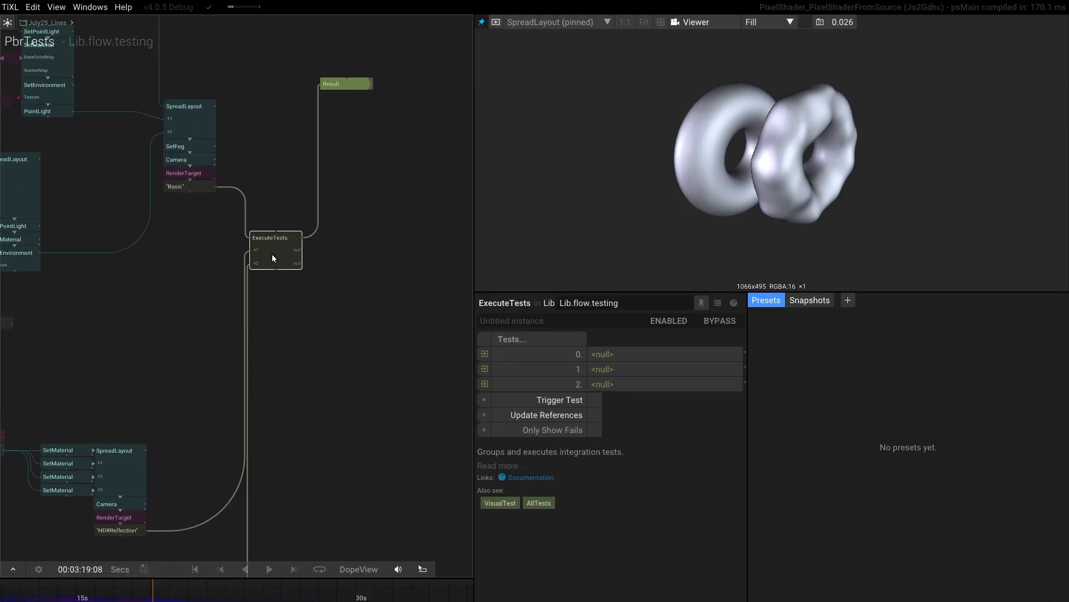
click(594, 401)
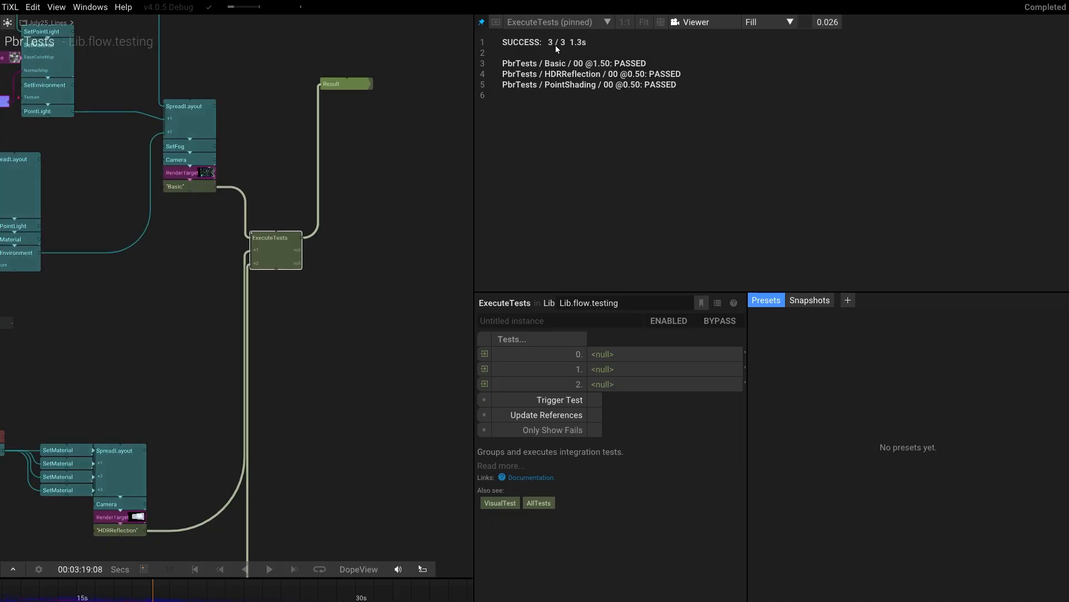
Step: View the RenderTarget images behind the individual PbrTests, including Basic and HDRReflection
drag(104, 253, 228, 337)
scroll(336, 267, up, 5)
click(307, 243)
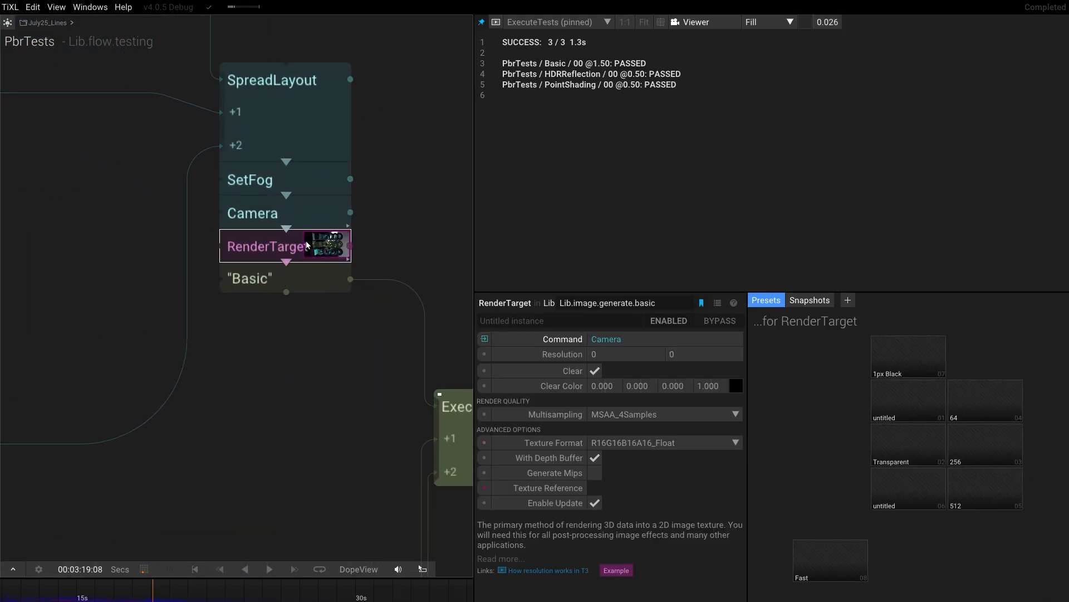
click(343, 243)
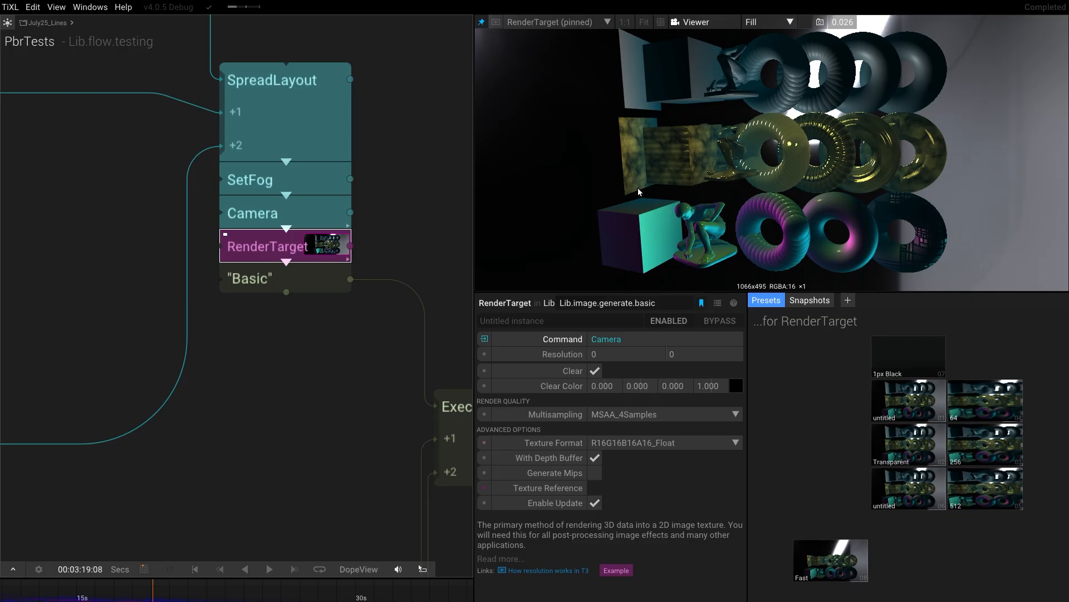
scroll(144, 364, down, 4)
drag(218, 358, 289, 17)
click(217, 368)
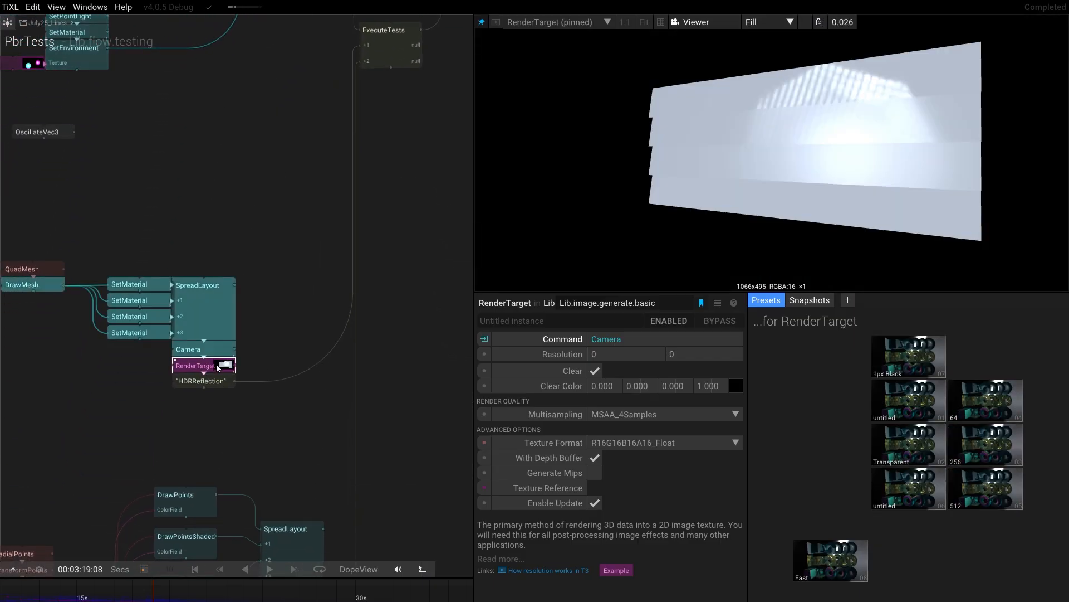
drag(249, 337, 278, 51)
click(337, 393)
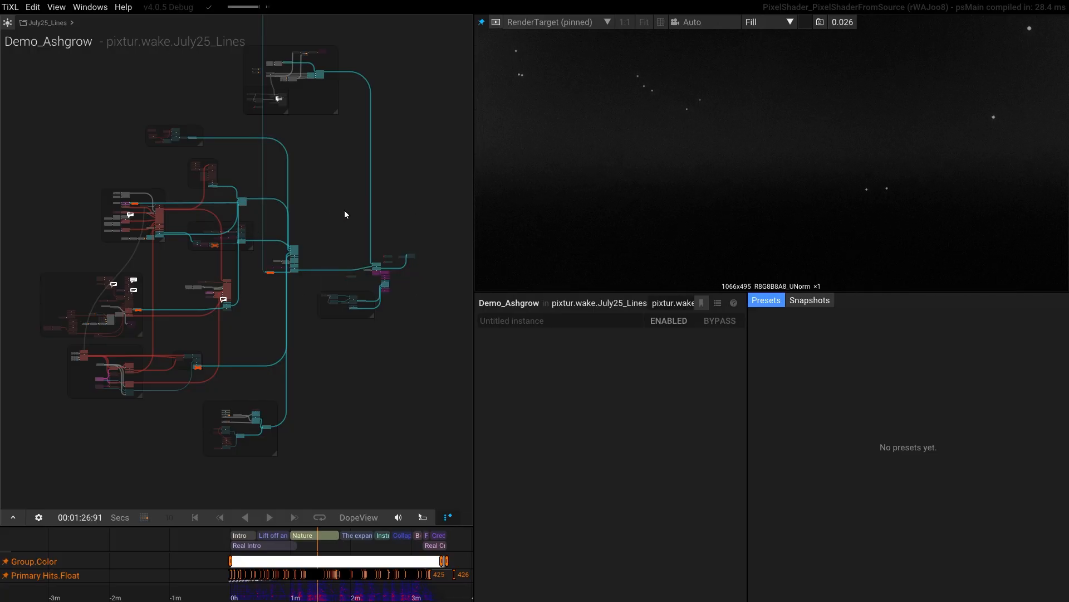
Step: Move the Demo_Ashgrow playhead to 00:00:27:67 and select the Primary Hits value in the Set Variables section
mouse_move(292, 598)
mouse_down()
mouse_move(264, 598)
mouse_move(276, 600)
mouse_up()
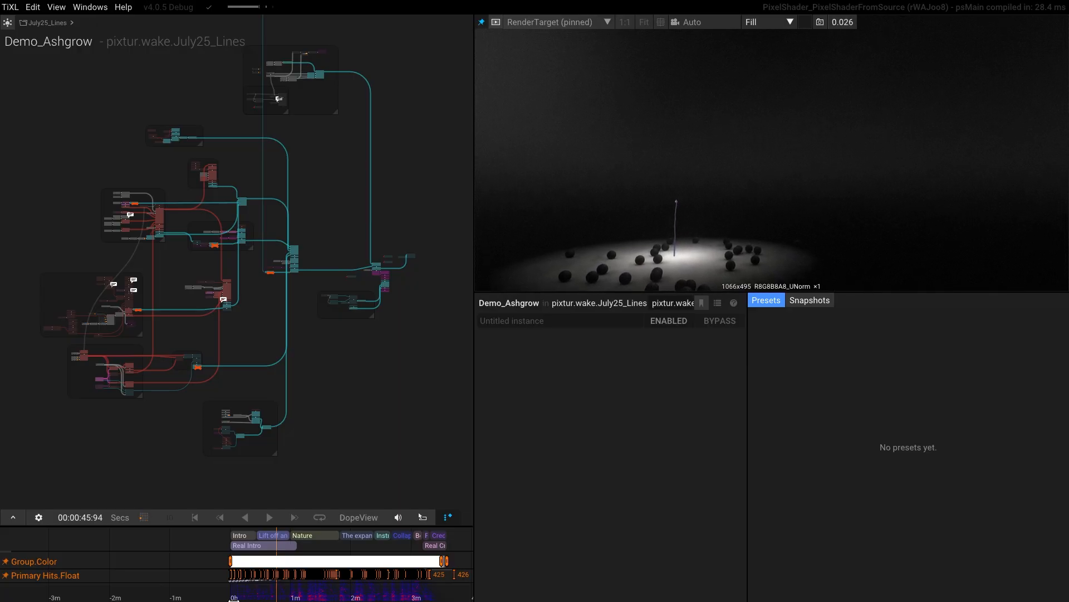
drag(234, 599, 241, 600)
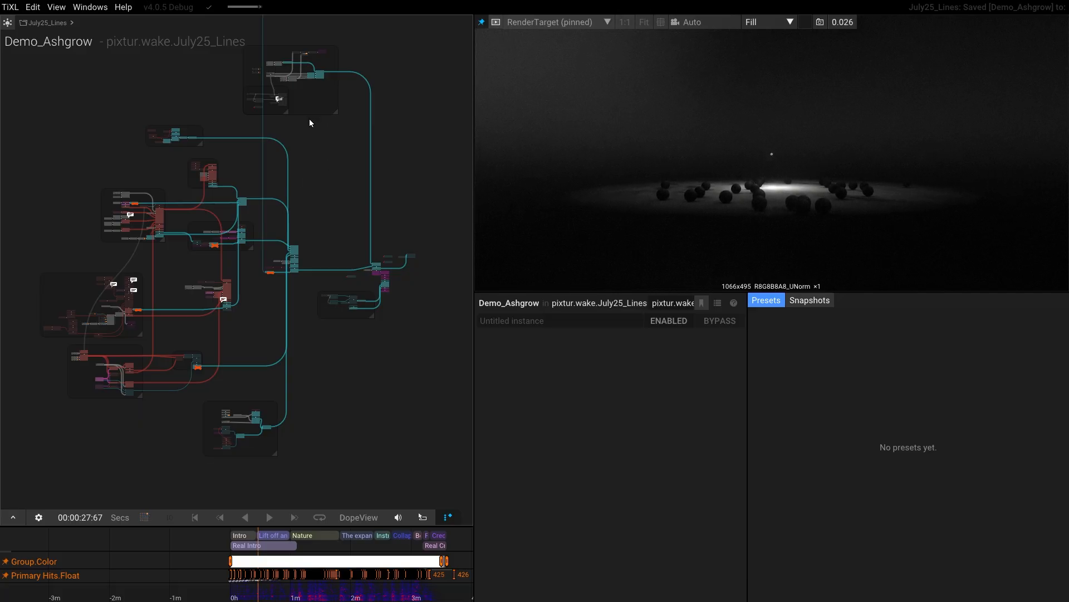
scroll(309, 118, up, 3)
drag(309, 119, 307, 337)
scroll(307, 304, up, 3)
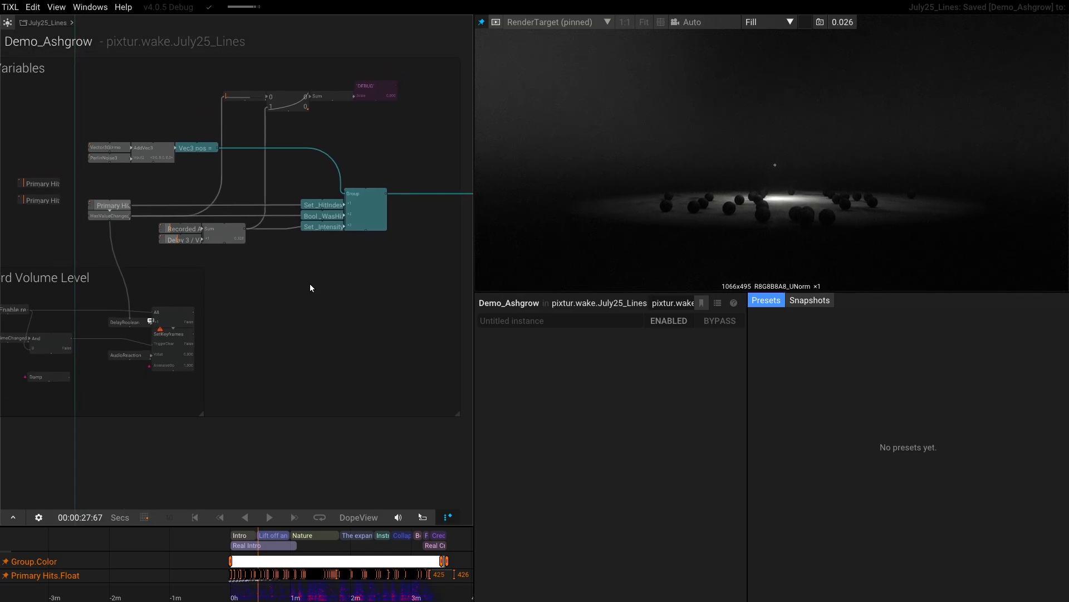
scroll(270, 286, up, 2)
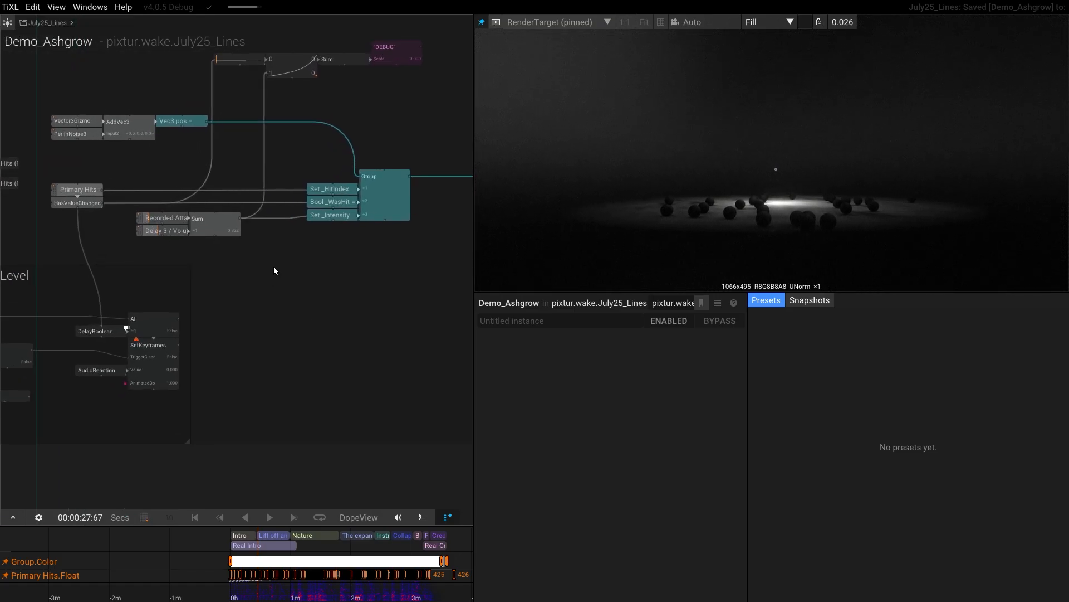
click(82, 193)
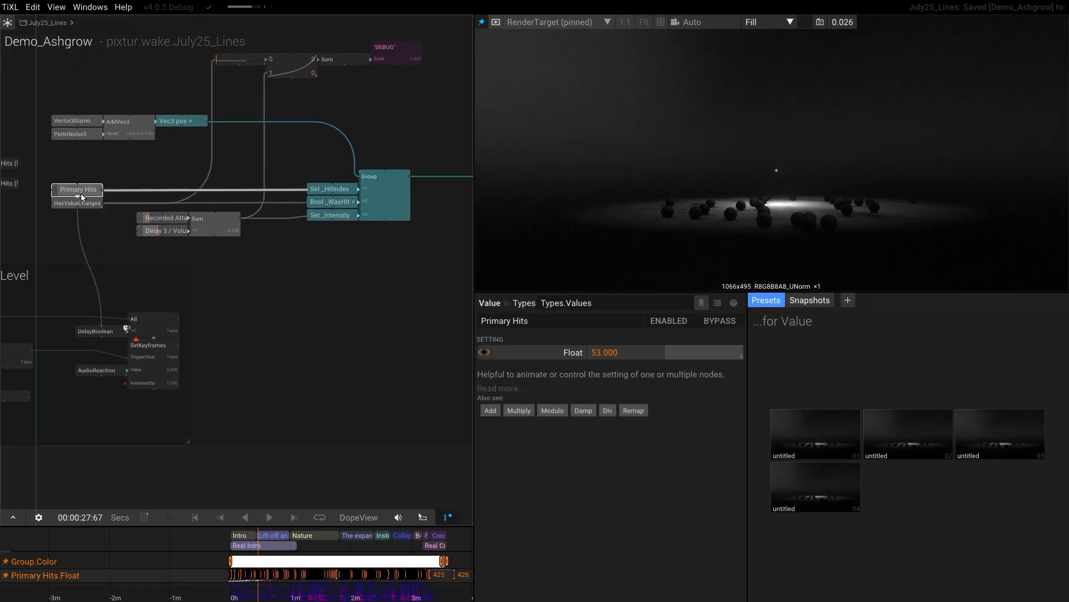
Step: Play the timeline and examine how the Primary Hits value drives the variables in the Set Variables section
key(space)
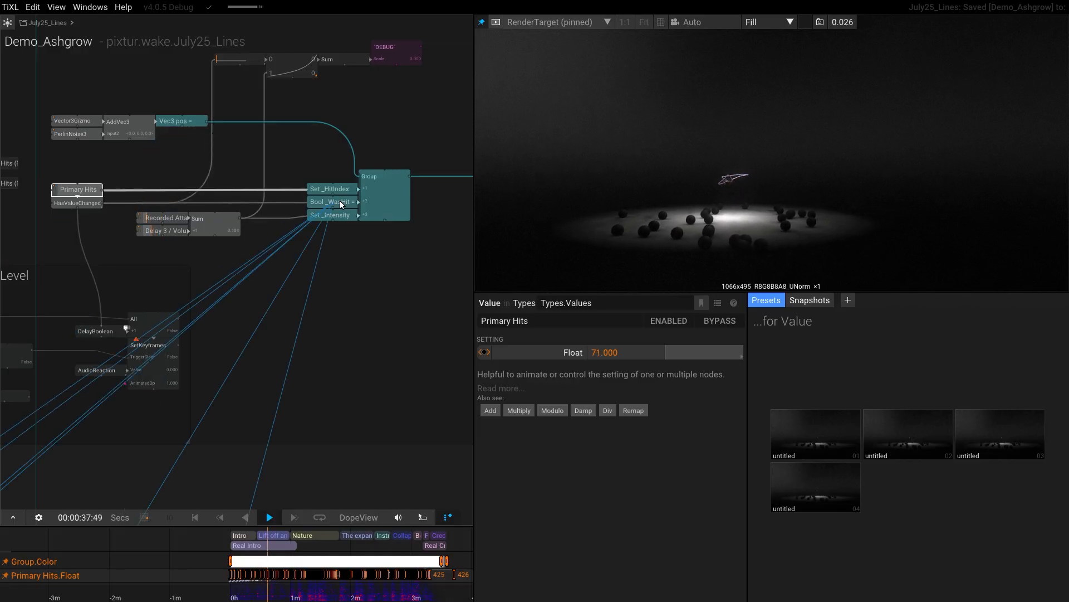
scroll(271, 163, down, 5)
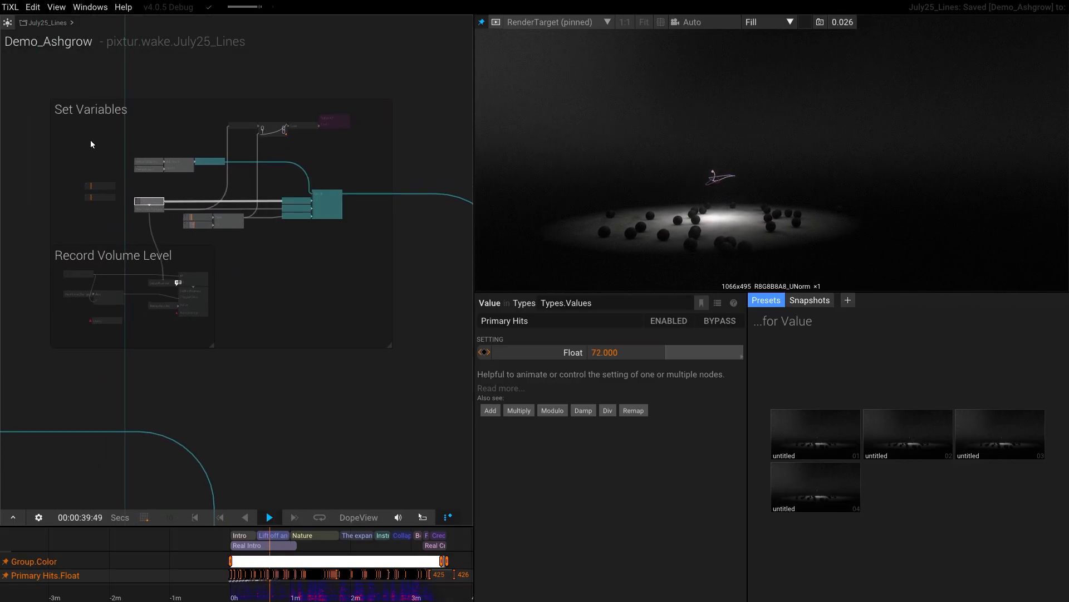
scroll(278, 140, up, 3)
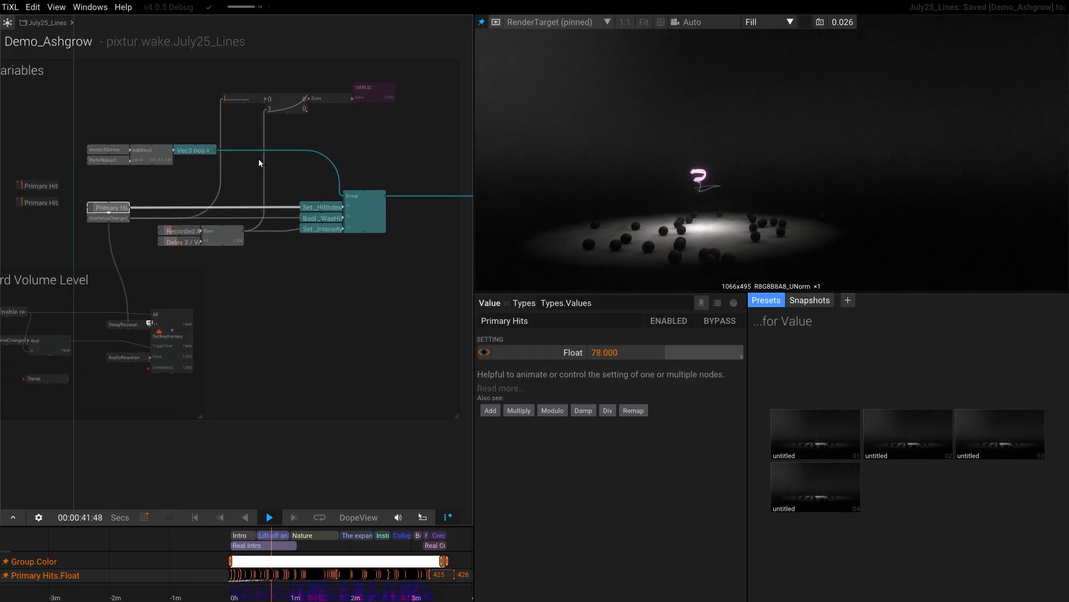
scroll(280, 168, down, 1)
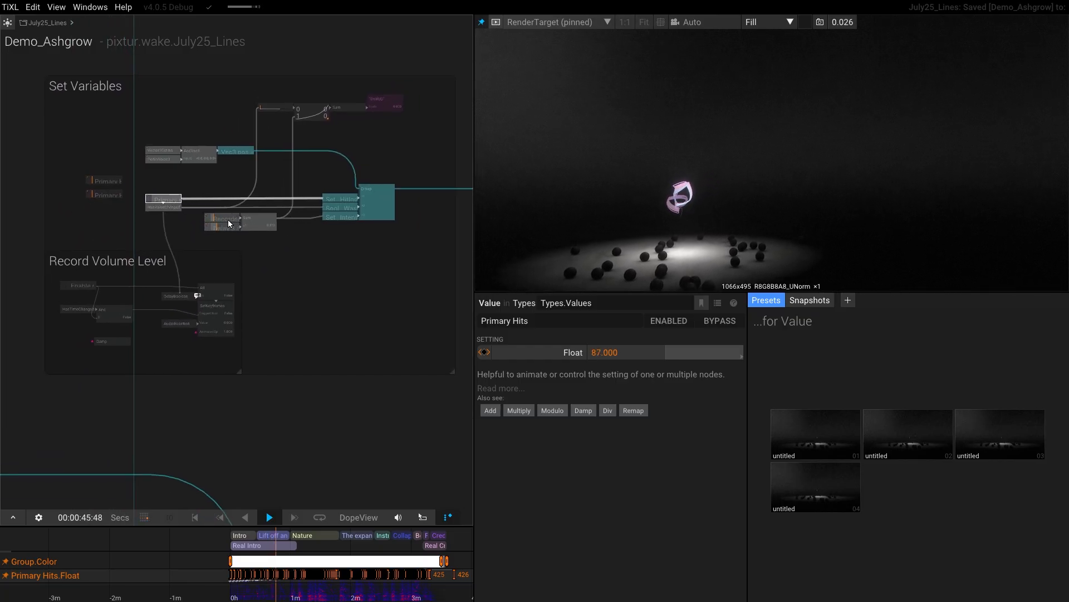
Step: Go from the Set Variables section to the landscape section of July25_Lines and view its raymarched SDF operator graph
scroll(326, 198, down, 5)
scroll(327, 197, down, 1)
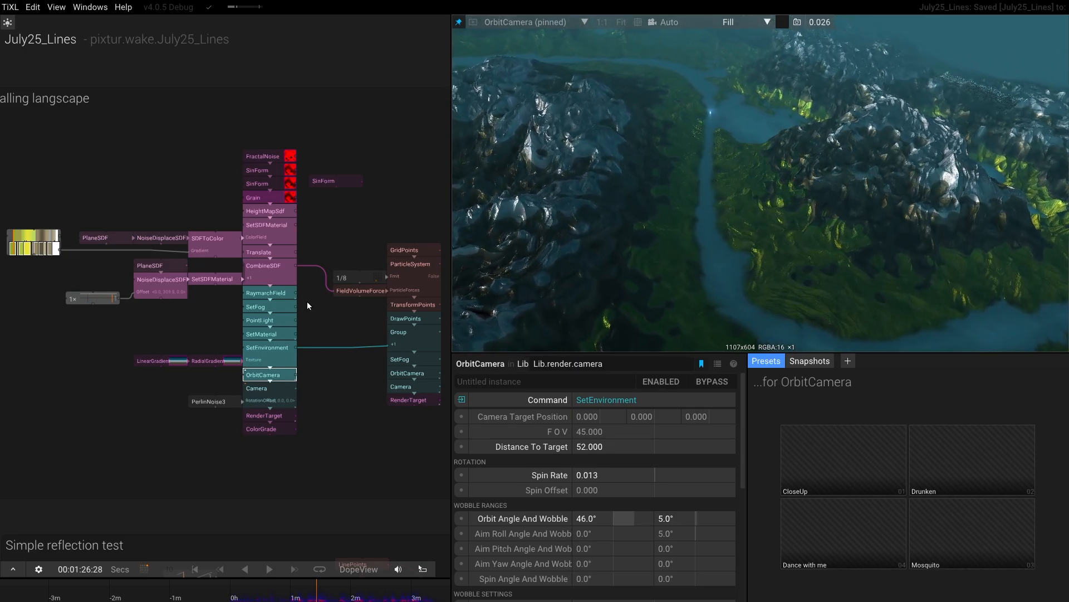
scroll(312, 312, up, 2)
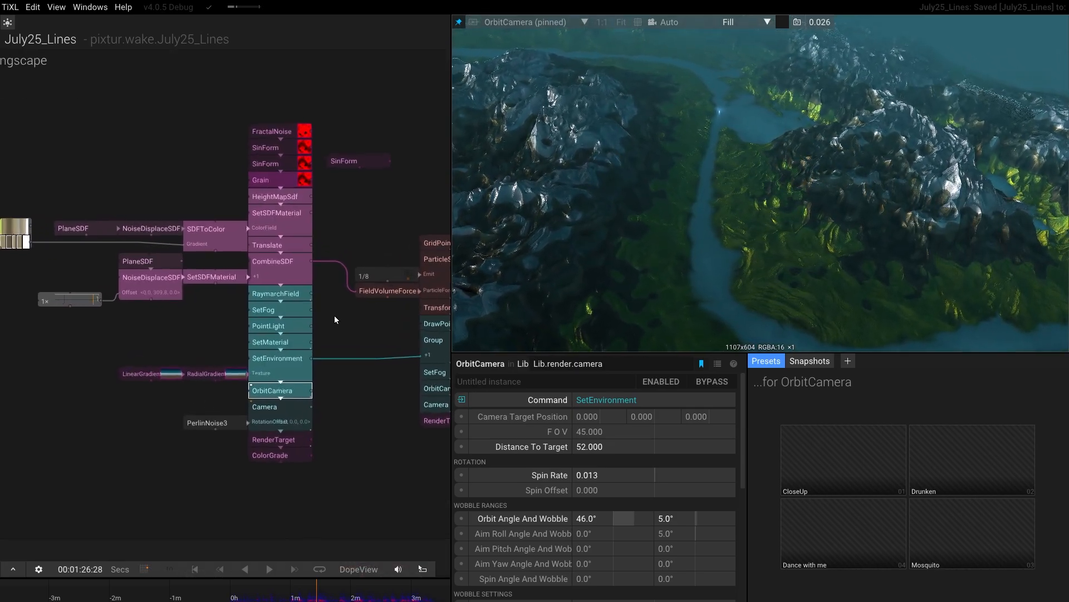
drag(334, 320, 346, 320)
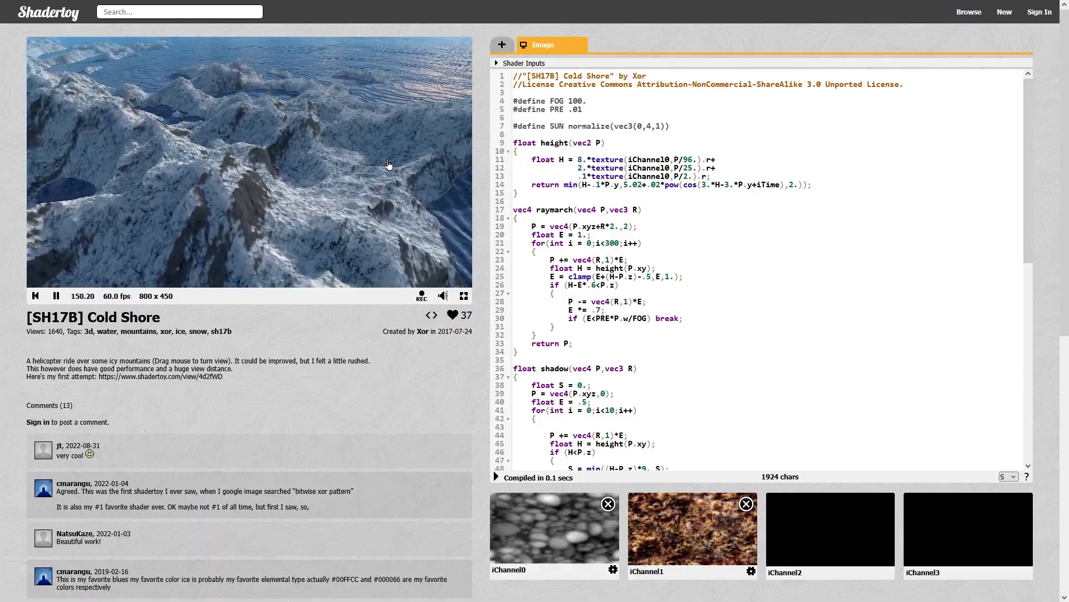
Step: Switch to the Shadertoy page "[SH17B] Cold Shore", turn the camera over the icy mountains and look through the shader code
drag(389, 164, 396, 127)
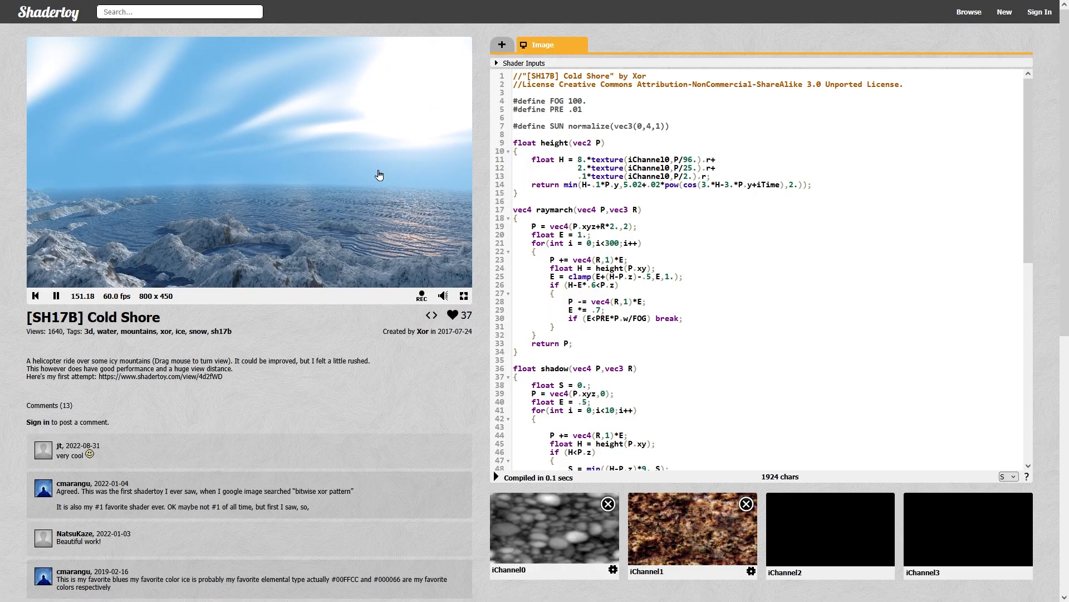
drag(233, 191, 275, 121)
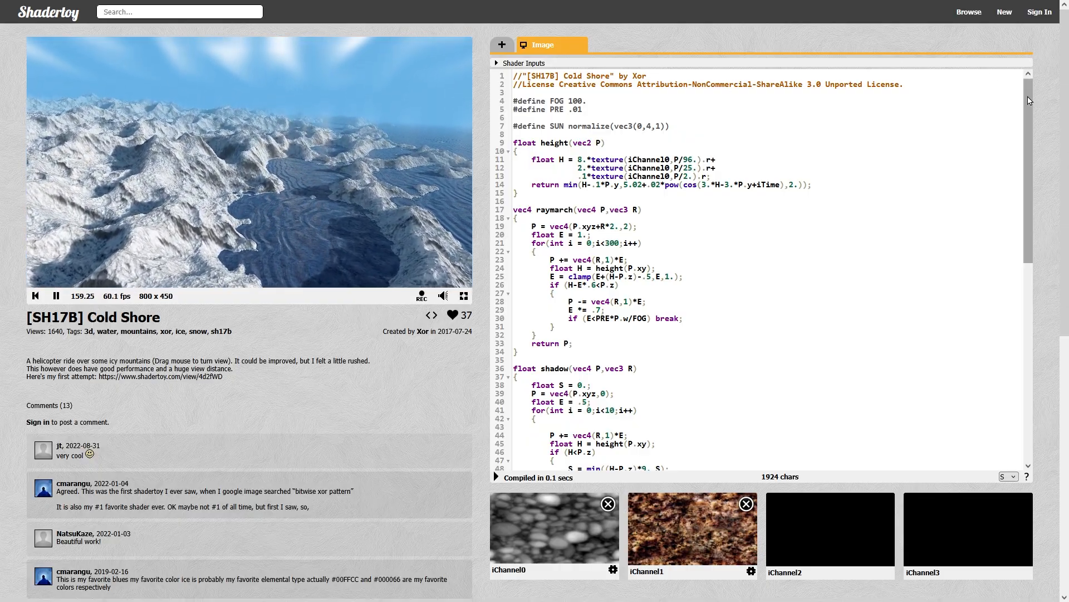
drag(1026, 100, 1029, 305)
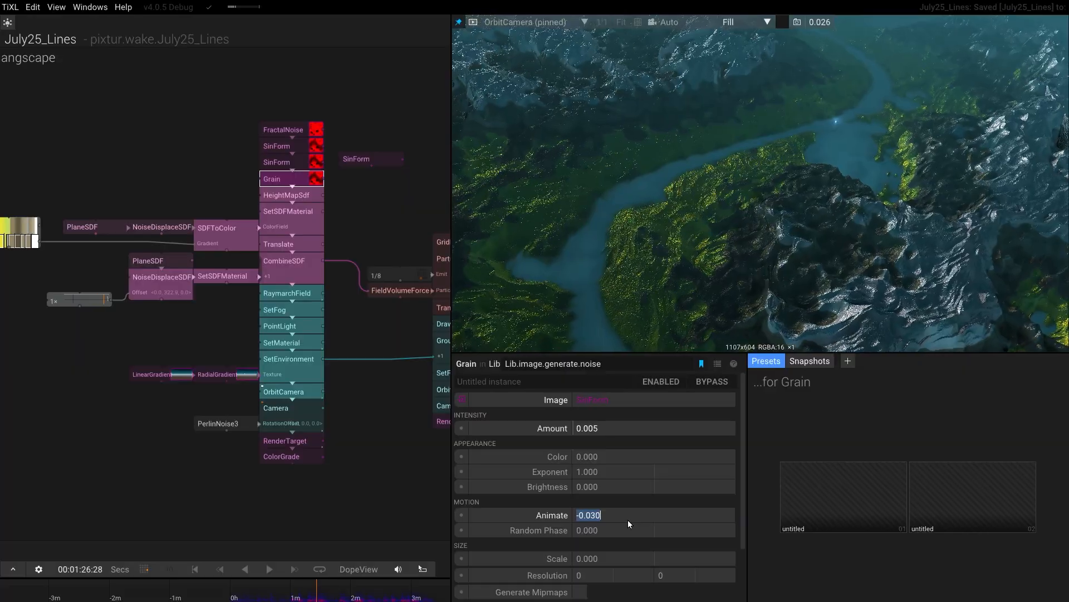
Step: Return to TiXL and set the HeightMapSdf operator's Displacement Height to 7.500
click(380, 491)
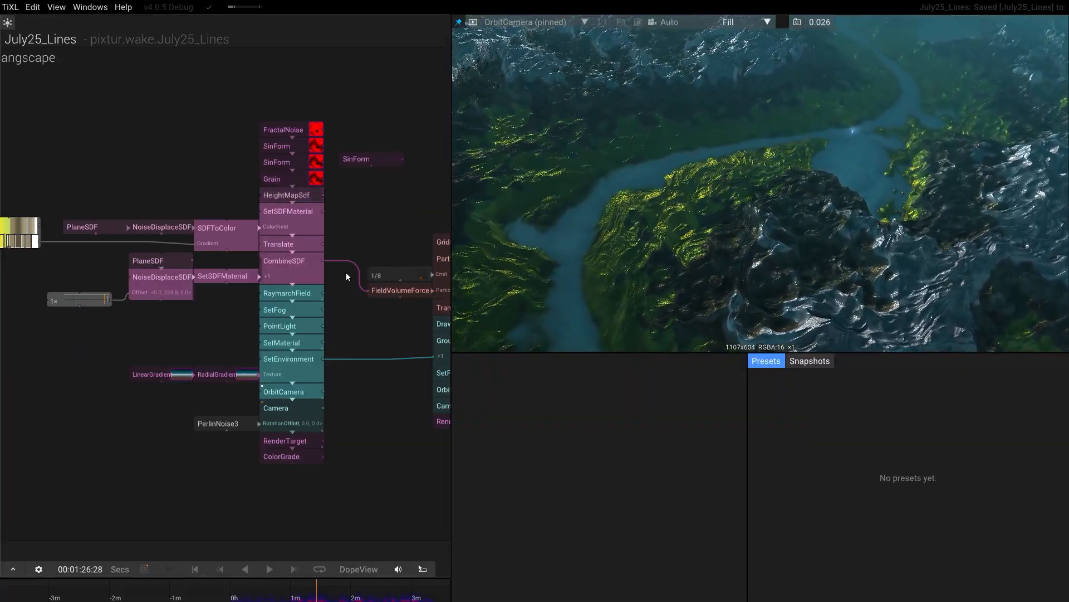
click(295, 199)
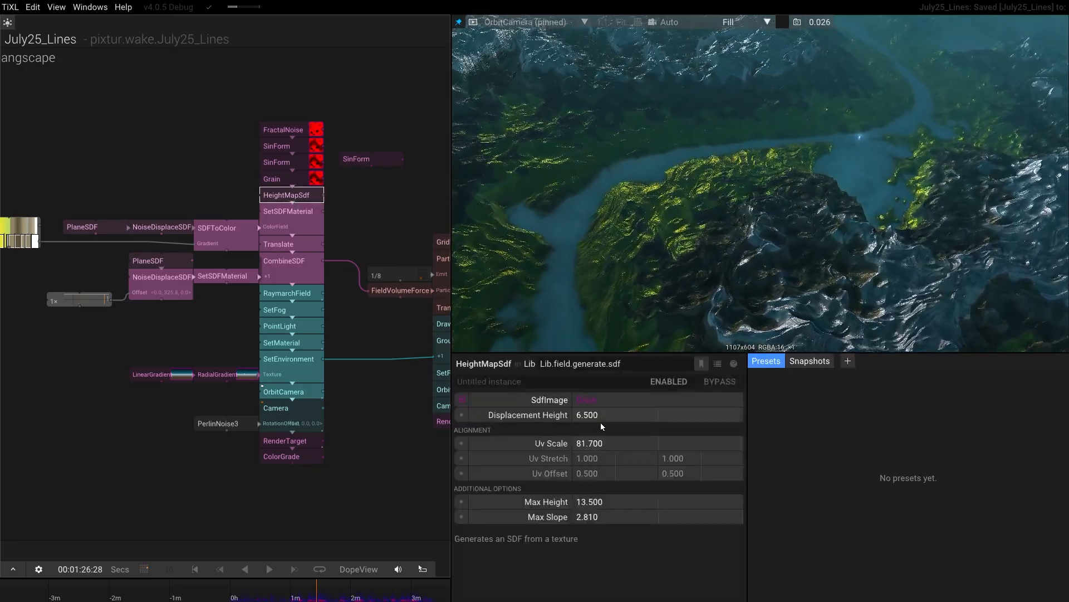
drag(600, 415, 688, 348)
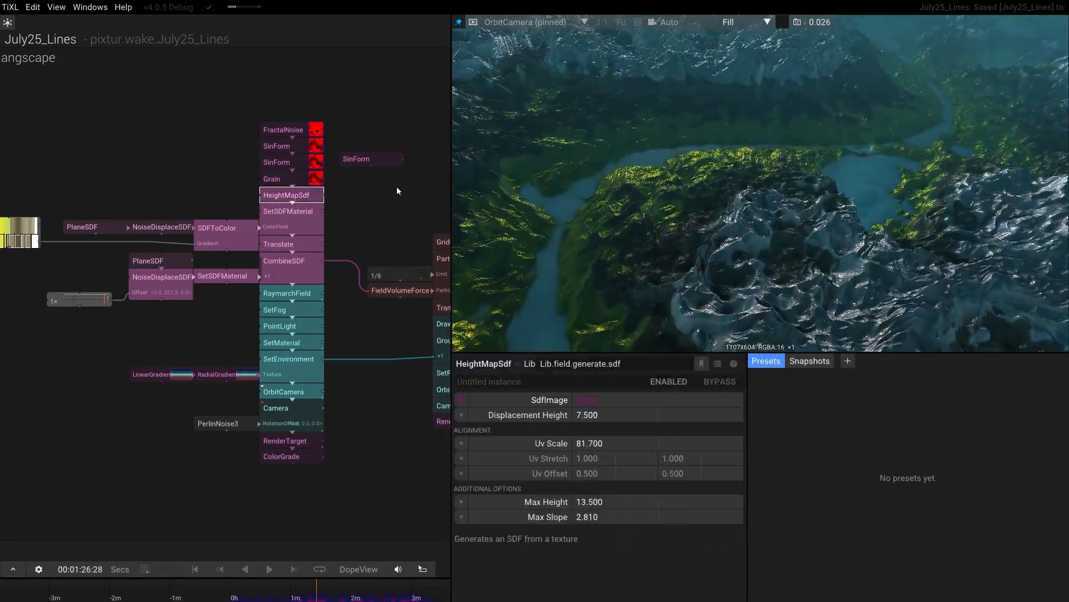
Step: Try a different Scale on the FractalNoise operator and undo the change
scroll(299, 128, up, 3)
click(300, 128)
scroll(402, 134, up, 3)
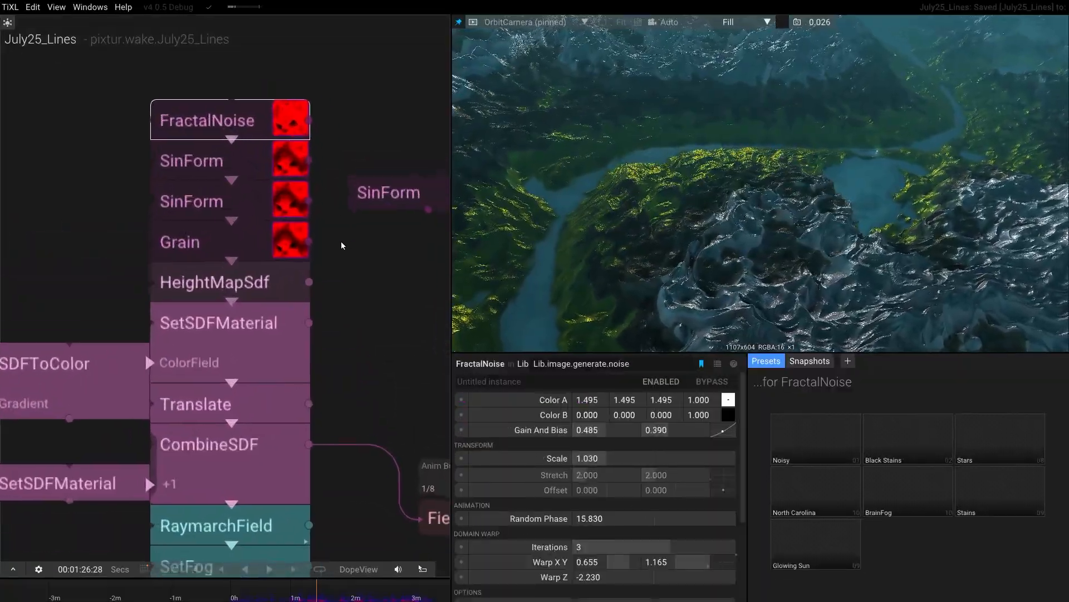
drag(597, 463, 586, 444)
key(ctrl+z)
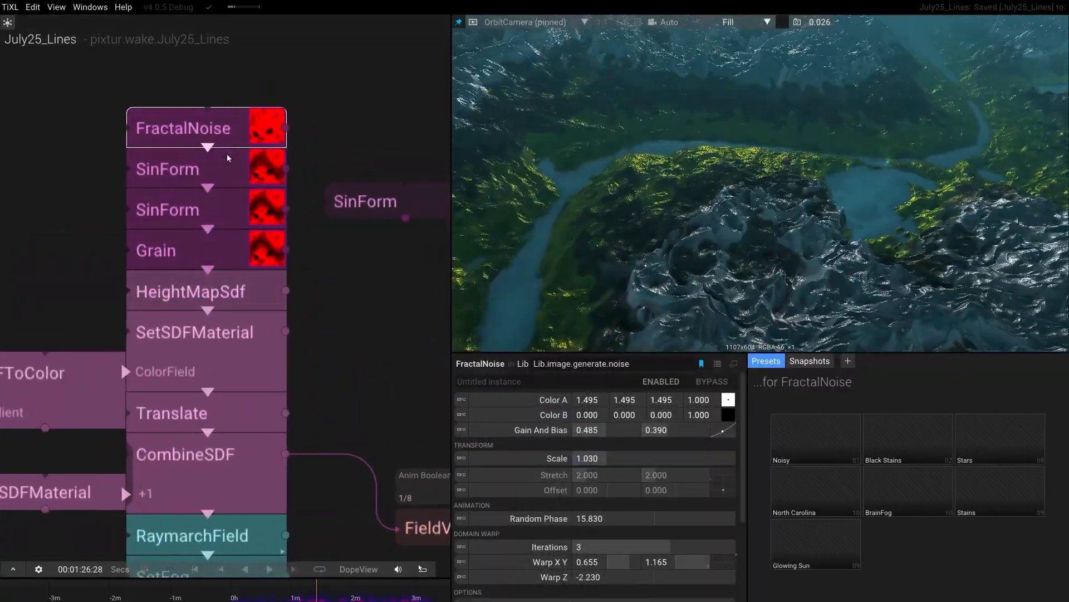
Step: Set the FractalNoise operator's Gain And Bias to 0.595 and 0.285
scroll(258, 143, down, 1)
drag(270, 179, 313, 117)
scroll(313, 117, up, 1)
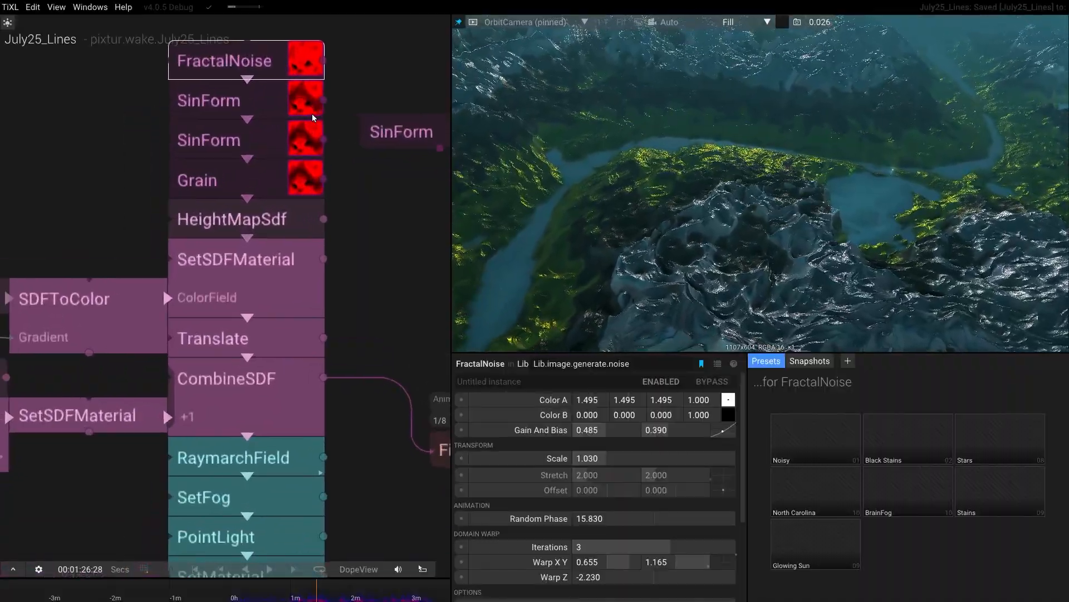
click(310, 108)
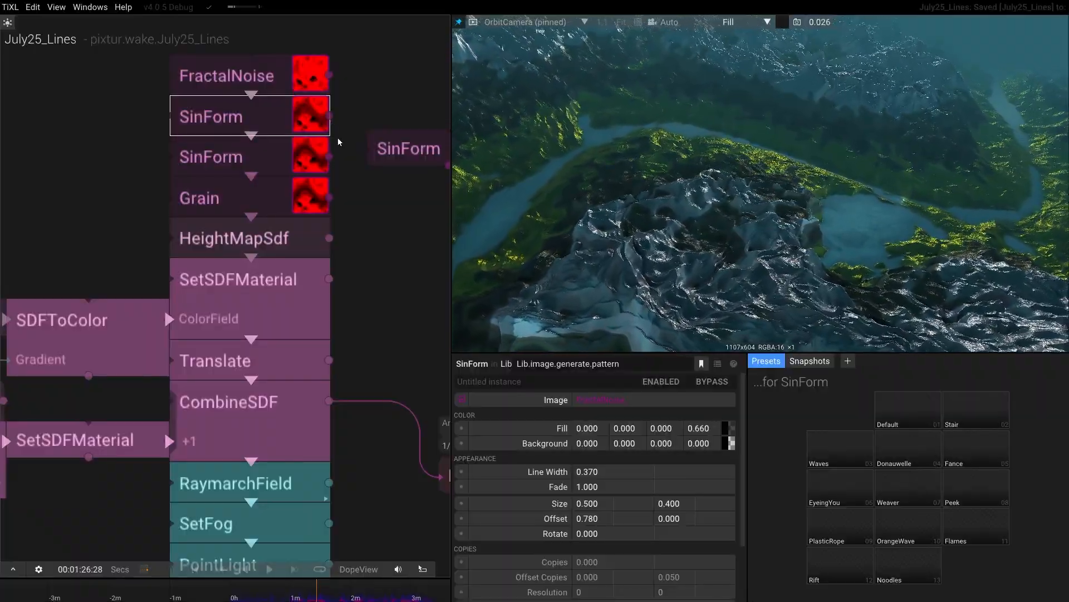
click(286, 80)
click(285, 255)
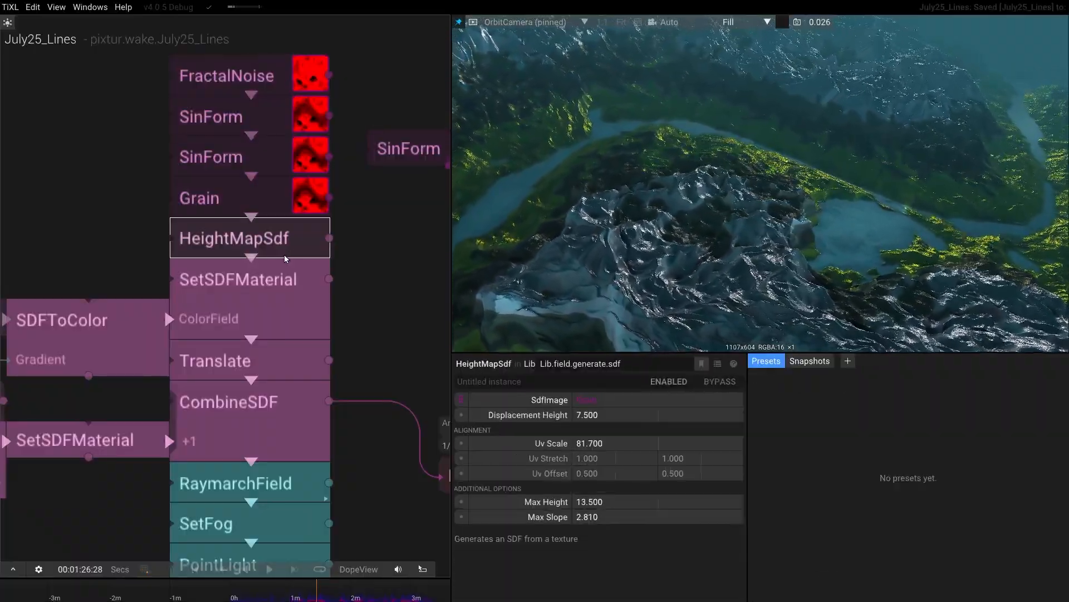
click(283, 78)
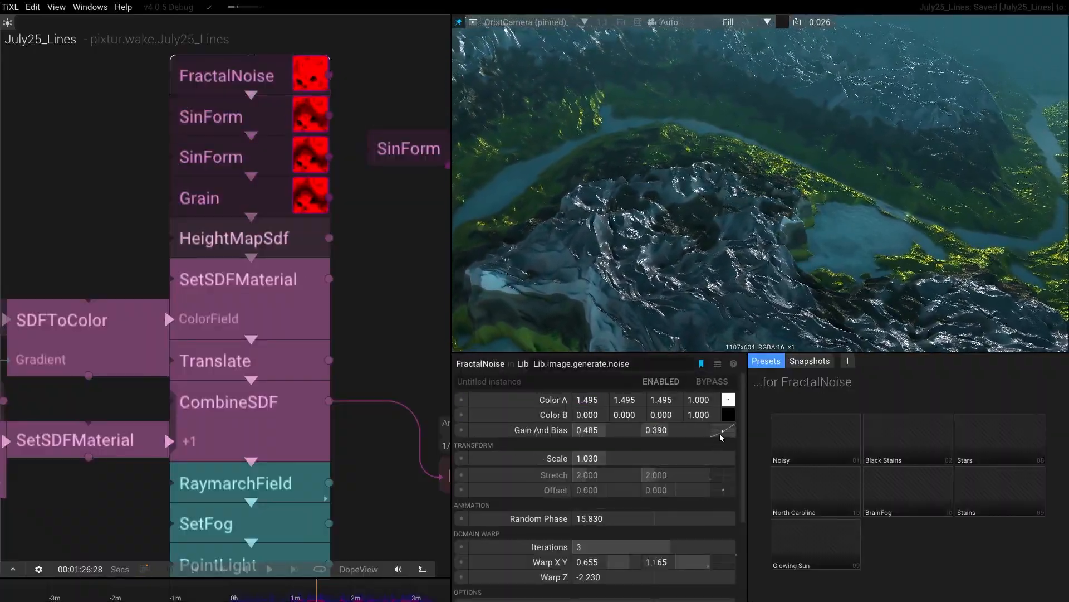
drag(722, 437, 722, 422)
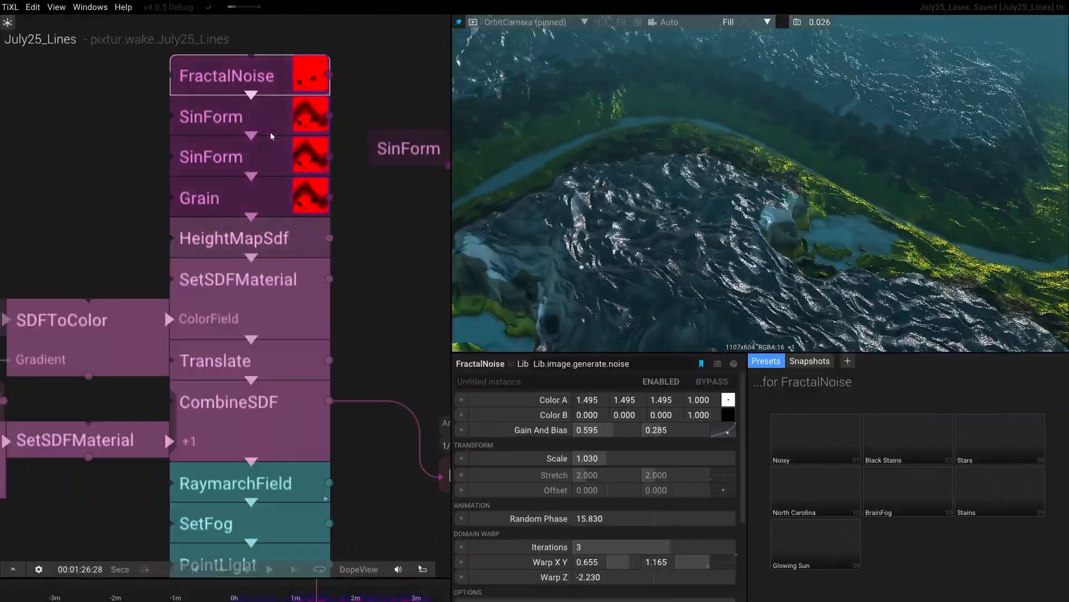
Step: Set the upper stacked SinForm's Fill alpha to 0.750 and Line Width to 0.480, and the lower one's Fill alpha to 0.480
click(234, 117)
drag(731, 434, 731, 447)
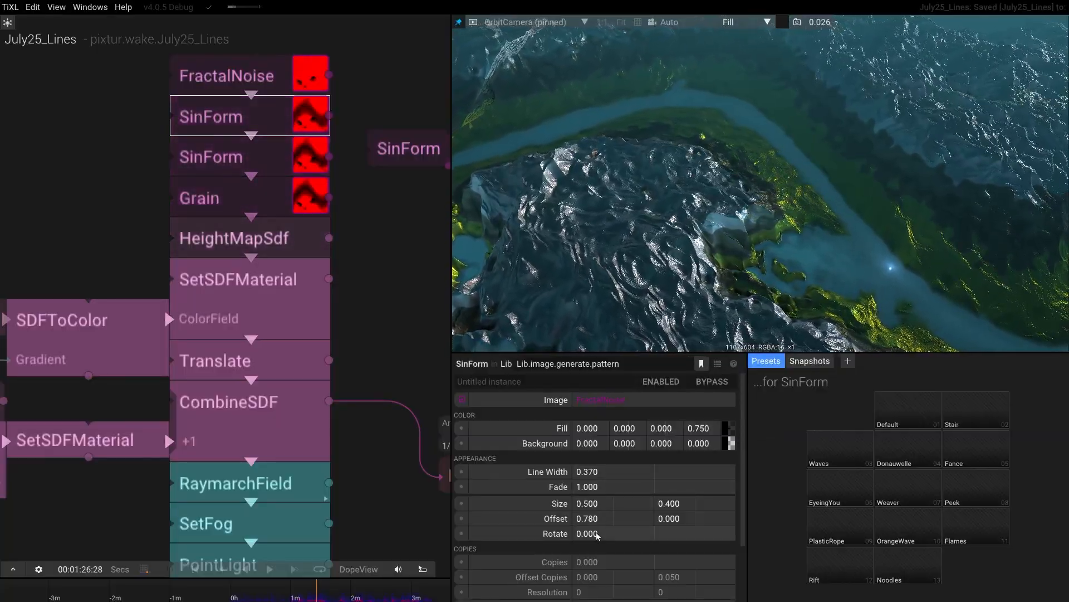
drag(600, 476, 623, 465)
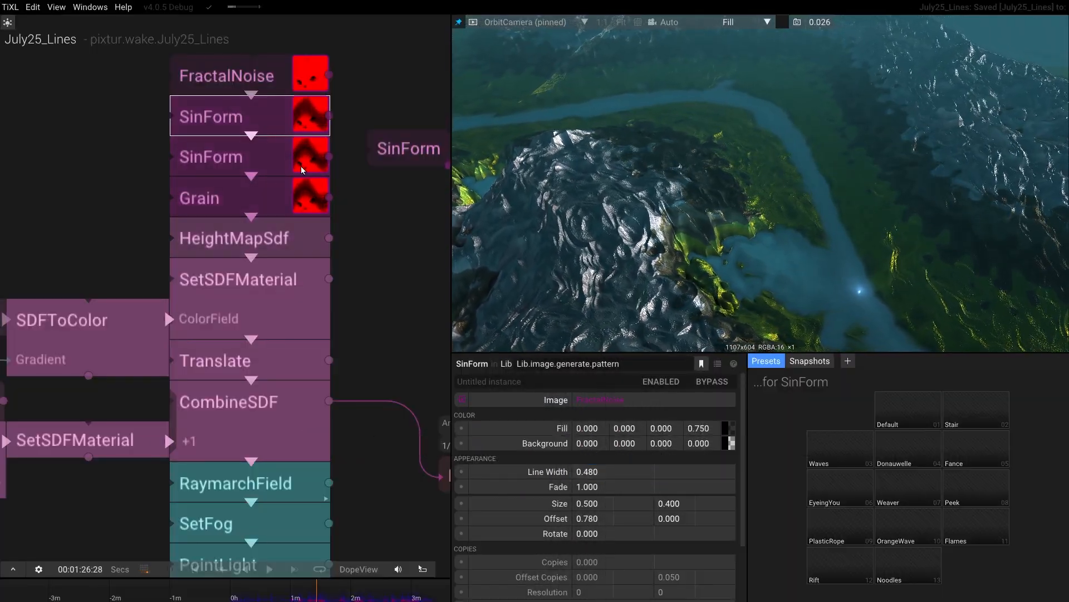
click(251, 159)
drag(732, 431, 766, 446)
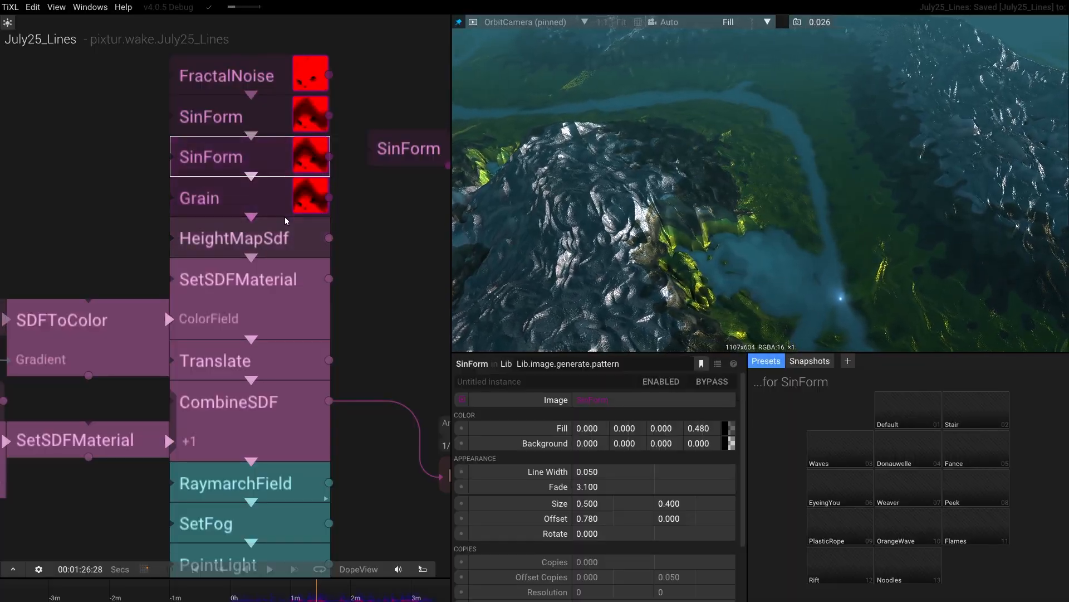
Step: Examine the parameters of SDFToColor and of the NoiseDisplaceSDF and PlaneSDF operators that feed it
drag(360, 314, 396, 231)
scroll(396, 232, down, 1)
drag(115, 201, 258, 167)
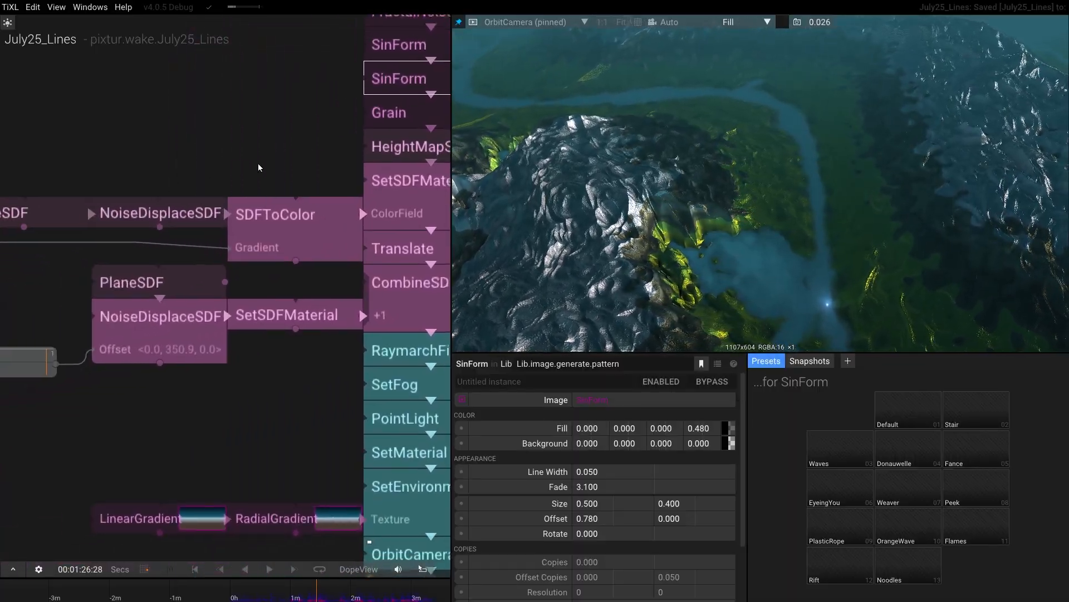
scroll(253, 176, down, 1)
click(259, 207)
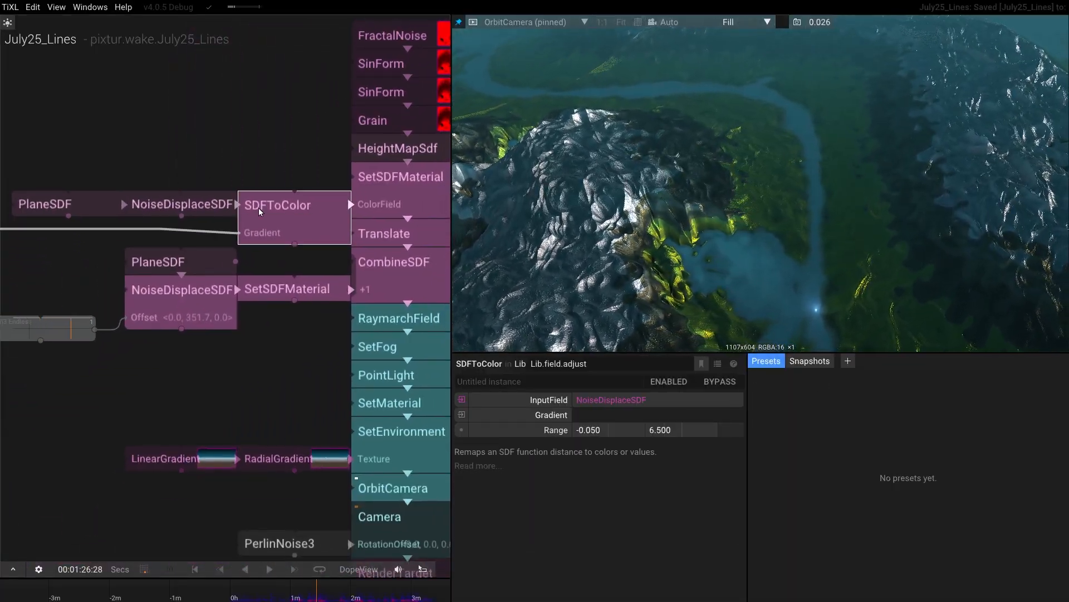
click(164, 208)
click(96, 204)
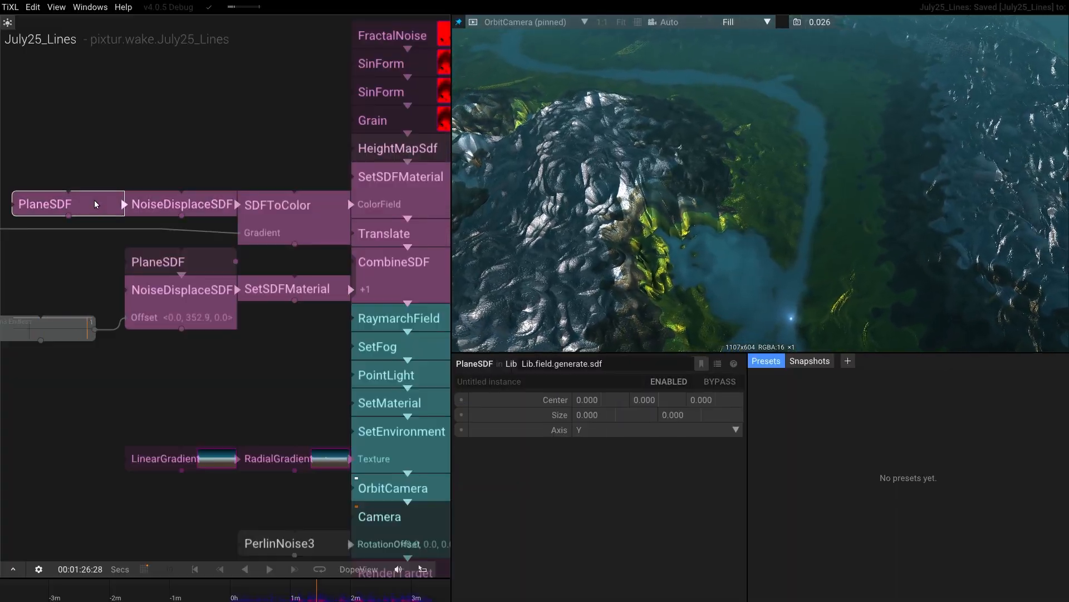
Step: Open the colour picker for the bright yellow stop of the gradient connected to SDFToColor
drag(106, 183, 221, 163)
drag(82, 252, 203, 285)
scroll(203, 285, up, 2)
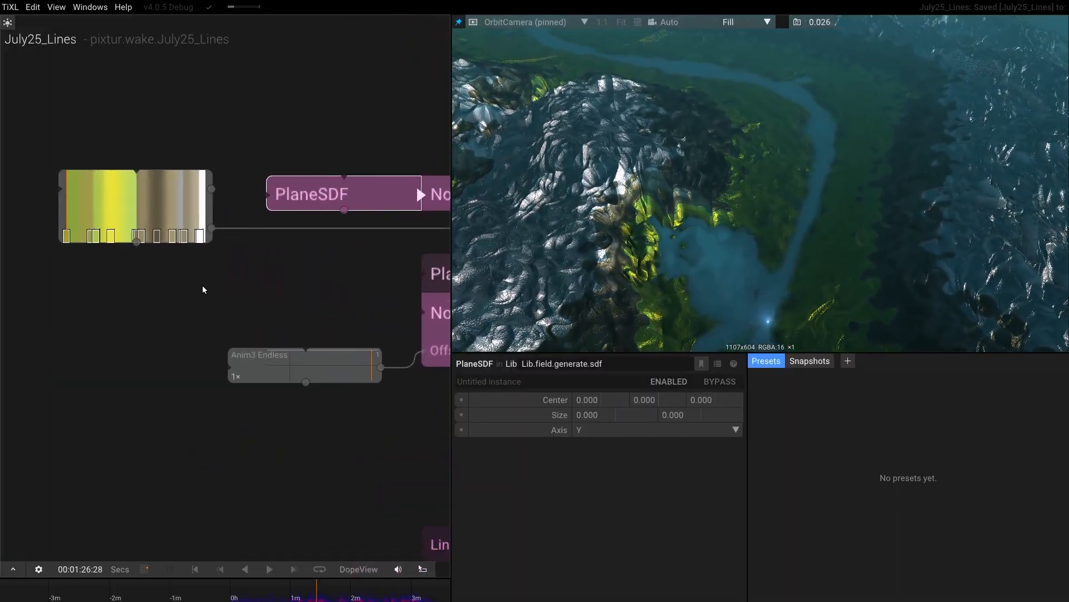
scroll(202, 285, up, 1)
click(88, 225)
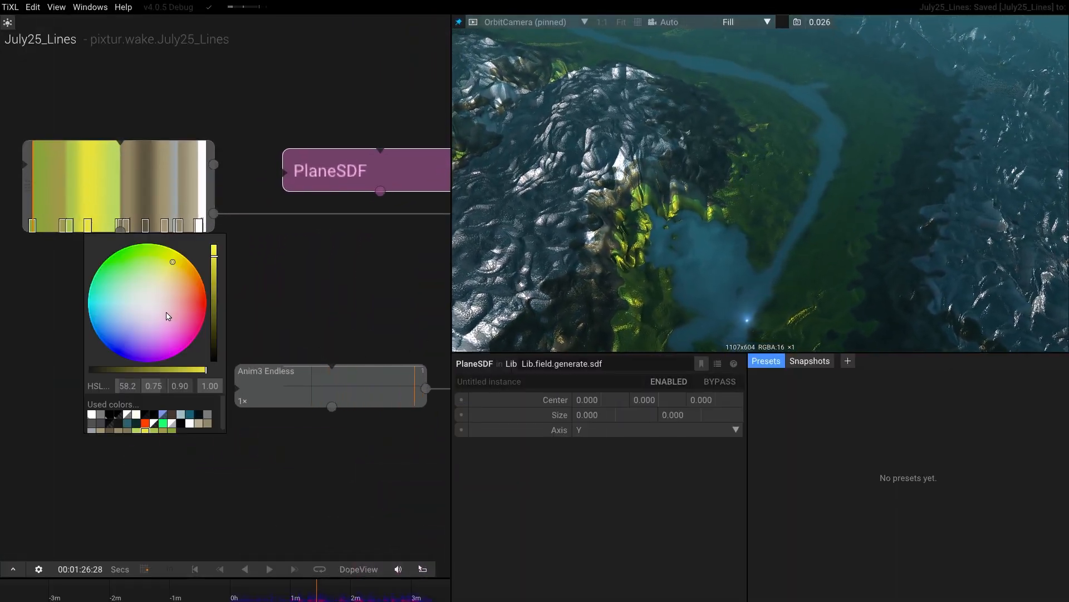
Step: Recolour the gradient's bright yellow stop to a pale orange with HSL 37.6, 0.38, 0.90
drag(168, 316, 167, 289)
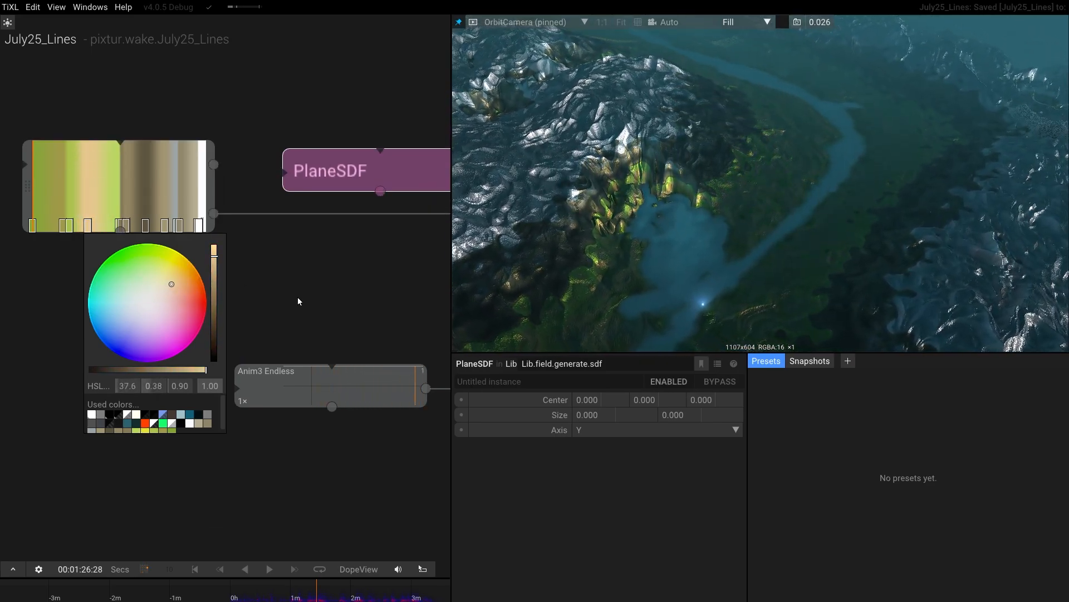
click(328, 301)
Step: Set the vertical center of the PlaneSDF above the animated NoiseDisplaceSDF to 0.470
scroll(357, 306, down, 2)
drag(359, 306, 95, 230)
drag(346, 339, 284, 346)
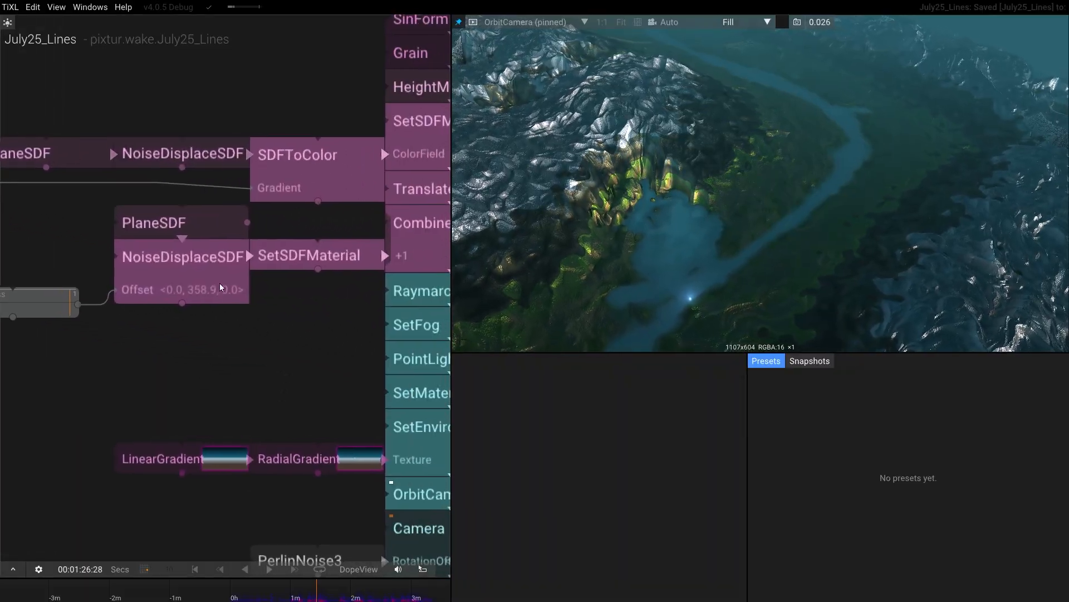
click(178, 225)
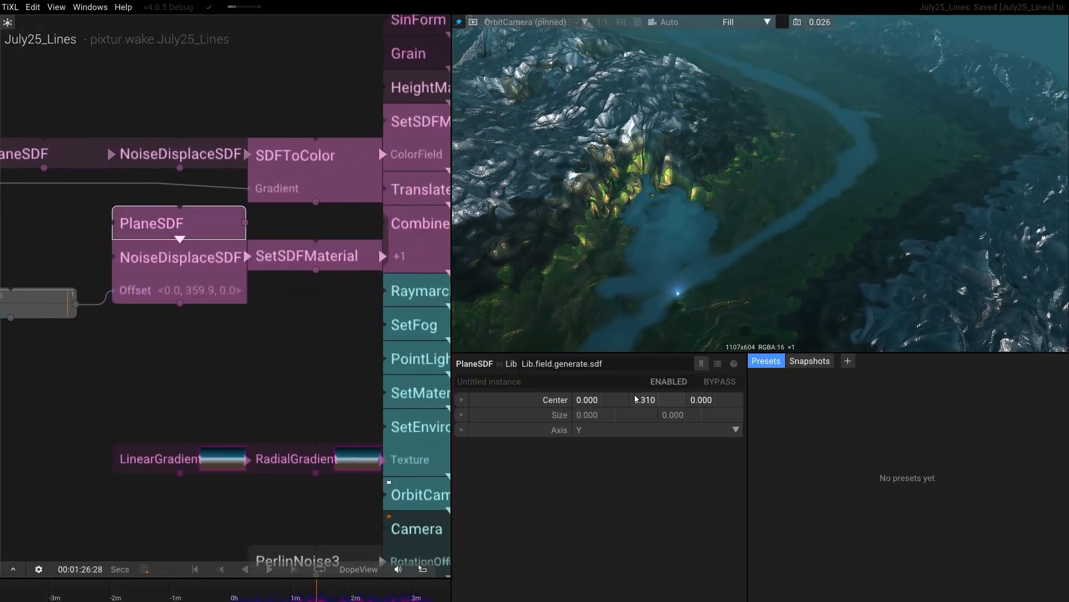
drag(636, 399, 685, 370)
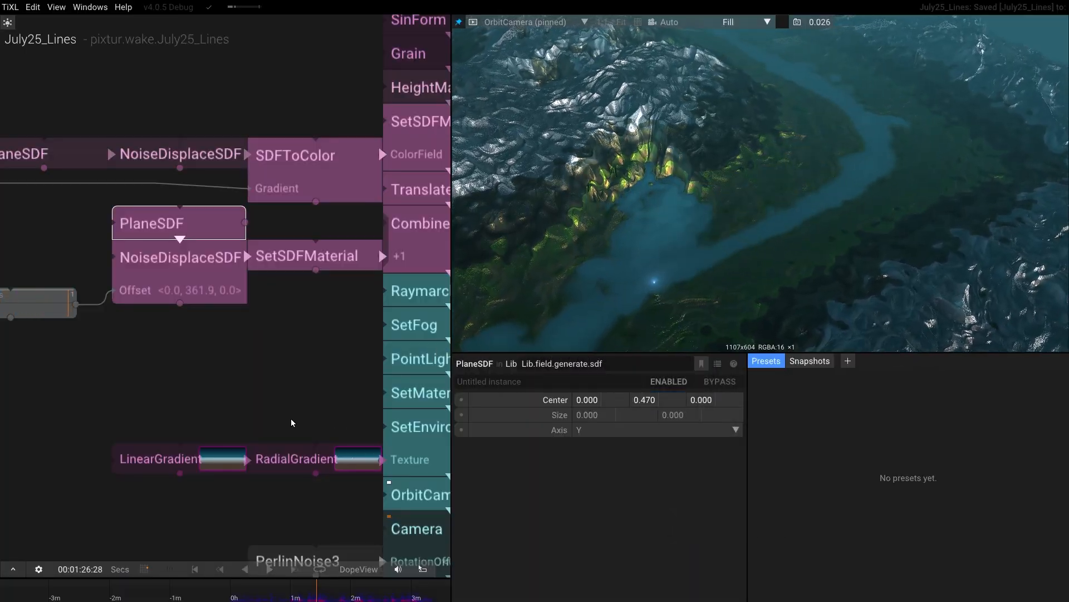
Step: Preview the output of the SetEnvironment node in the raymarching stack
scroll(290, 419, down, 2)
drag(291, 419, 143, 295)
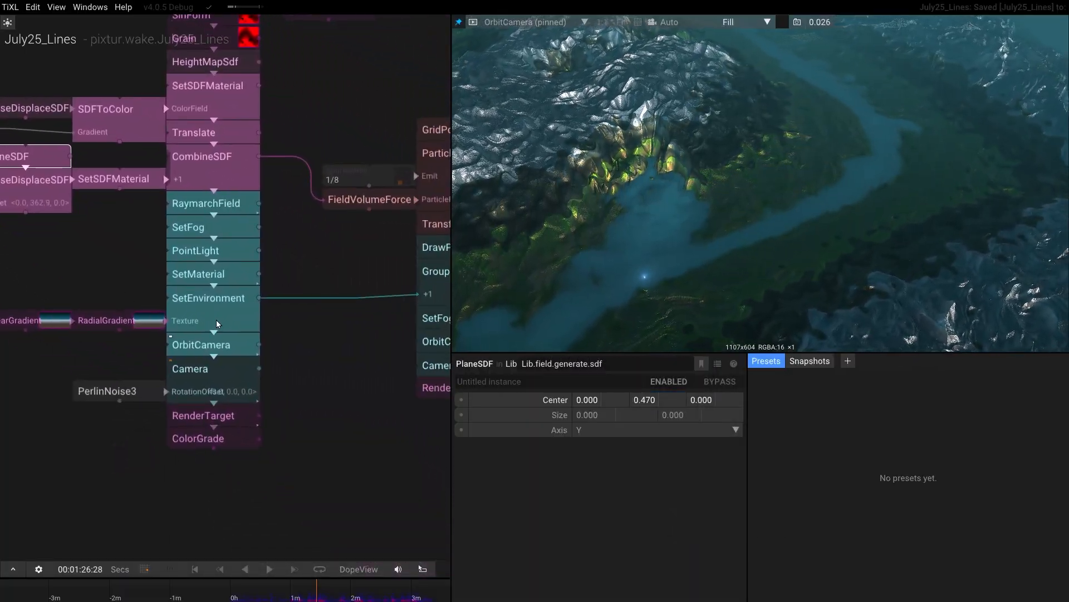
click(216, 323)
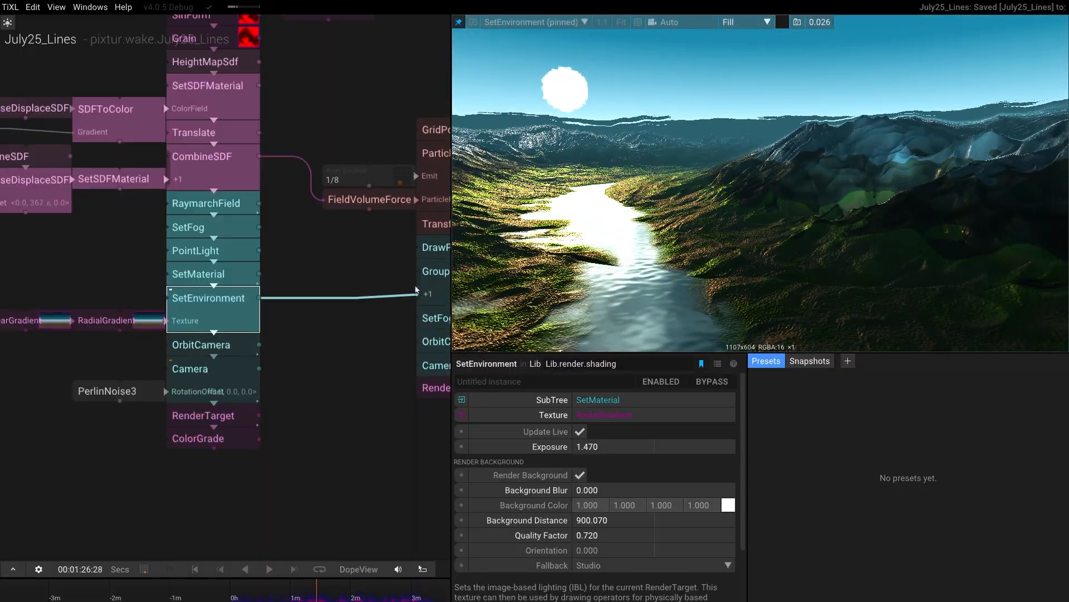
Step: Preview the OrbitCamera output of the particle stack and inspect the FieldVolumeForce parameters
scroll(345, 292, down, 5)
scroll(310, 317, up, 5)
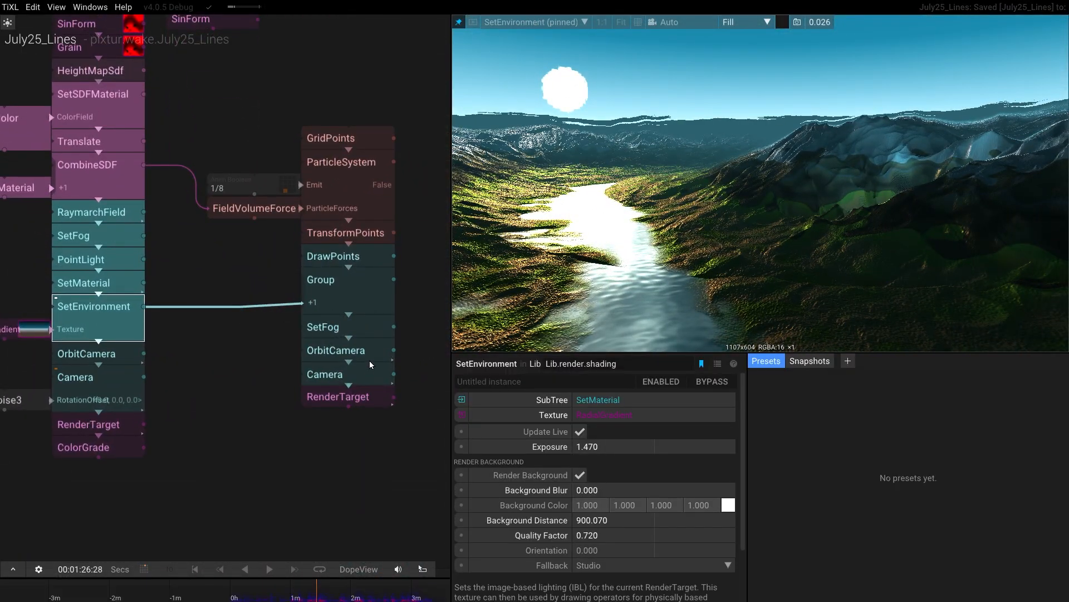
click(372, 357)
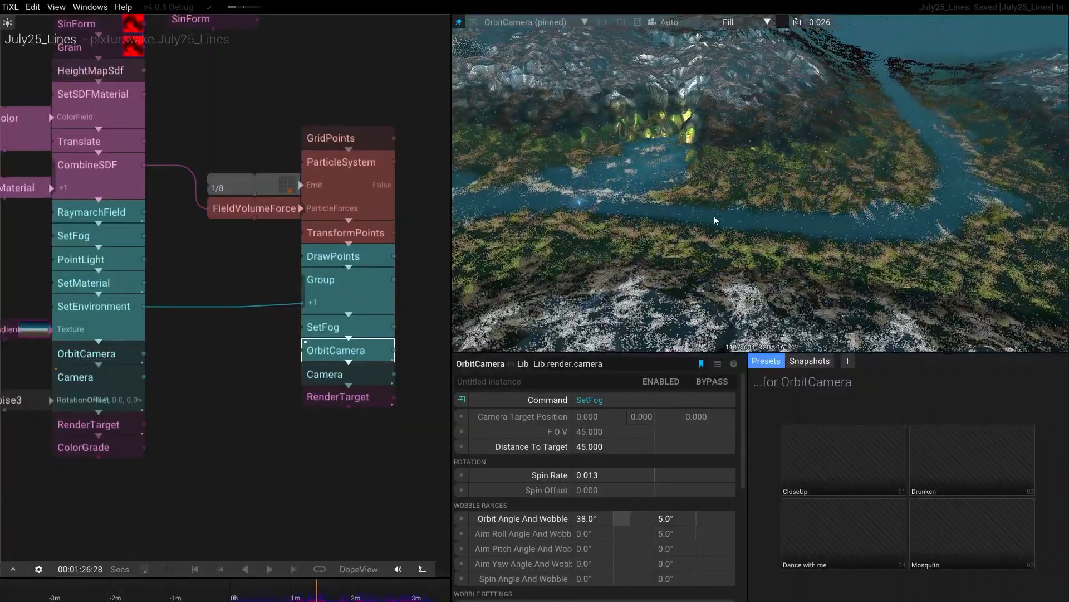
click(282, 210)
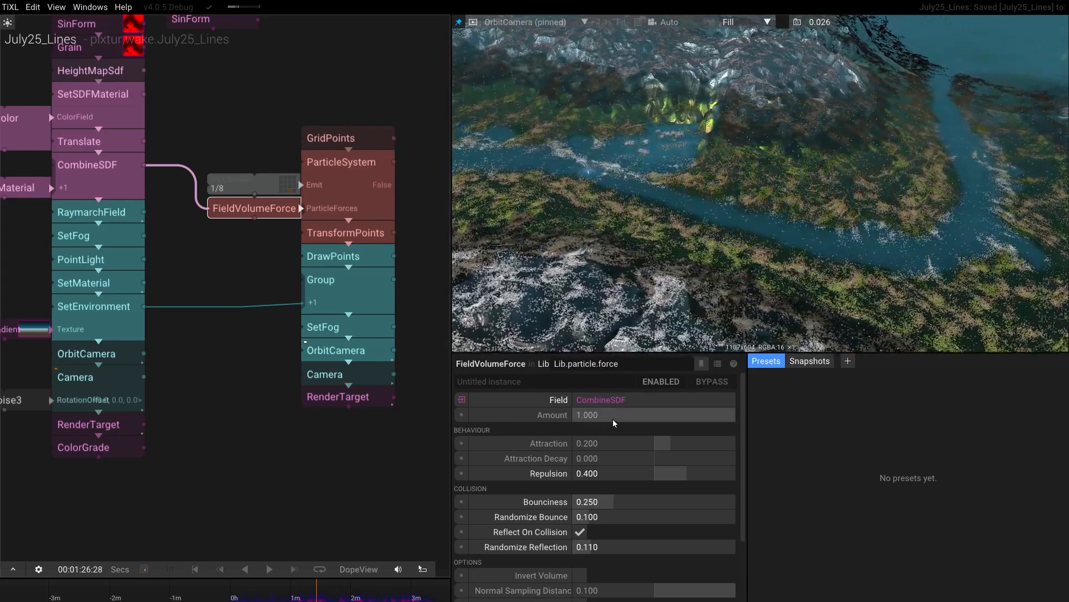
drag(613, 422, 307, 257)
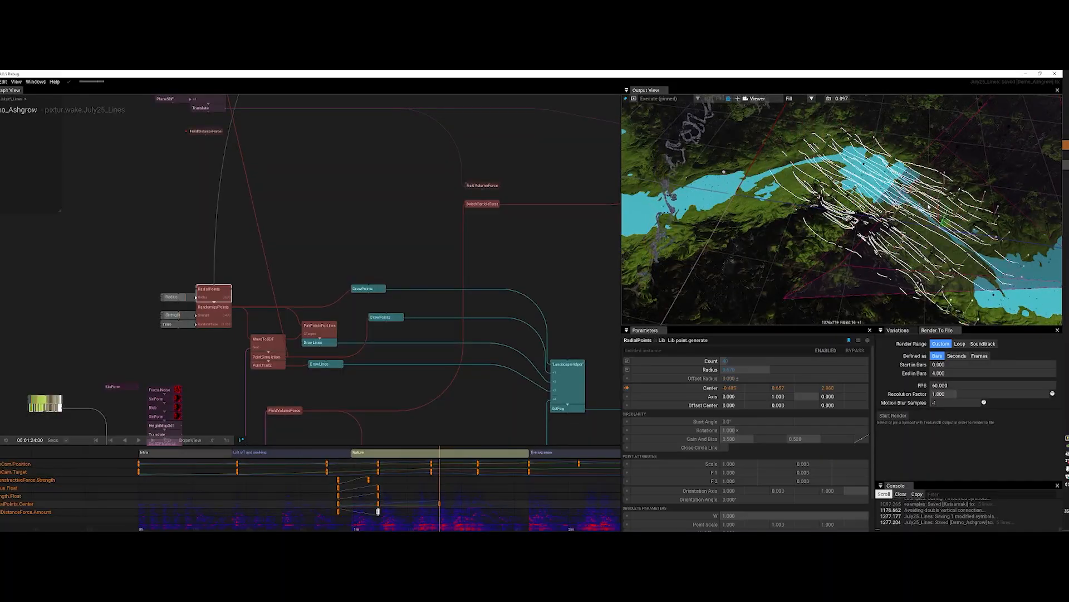
Step: Keyframe adjusted values for the radial points' radius and the Strength value at 01:24:00, and select the surrounding keyframes
drag(767, 369, 769, 372)
click(171, 317)
drag(449, 516, 322, 484)
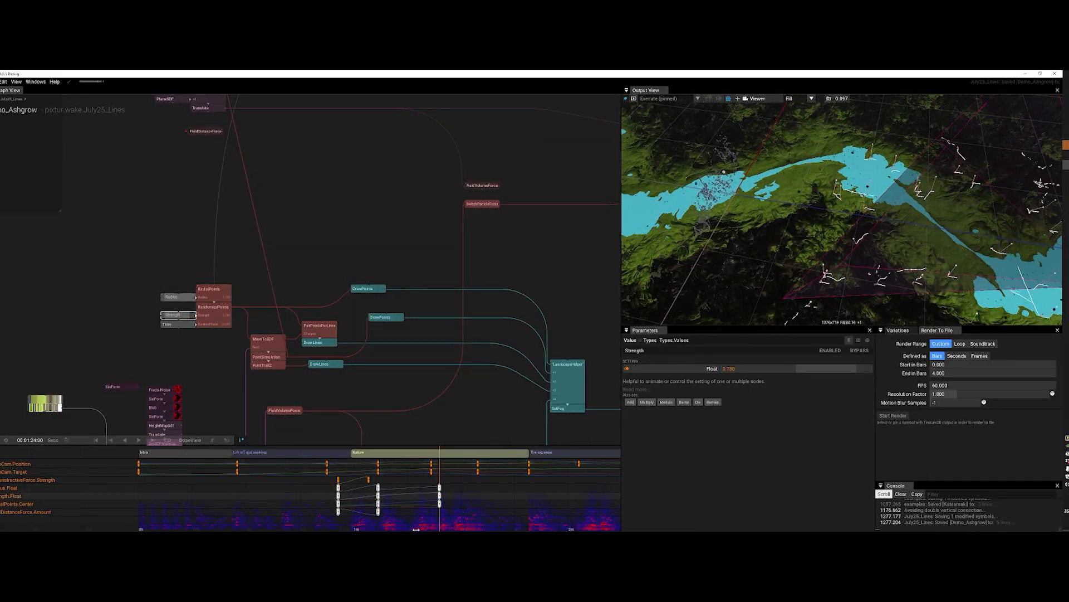
scroll(383, 490, up, 5)
click(356, 487)
scroll(357, 488, down, 4)
key(Delete)
Step: Keyframe new Radius and Strength values at about 01:31:83, and play the animation from an earlier point
drag(308, 529, 485, 529)
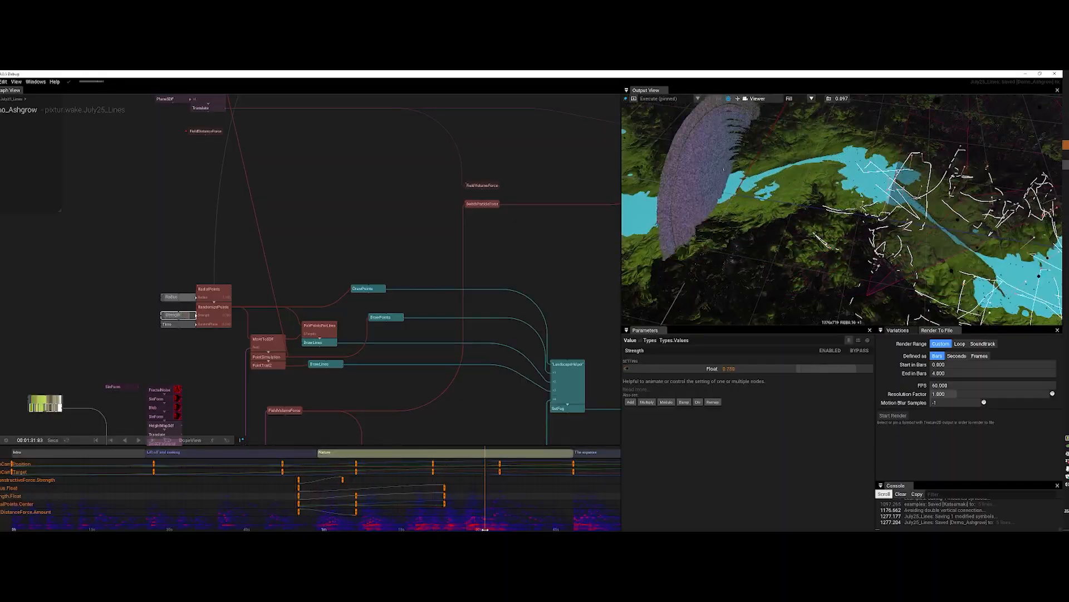
click(172, 297)
click(488, 528)
drag(742, 369, 873, 369)
click(172, 315)
drag(802, 369, 805, 366)
click(148, 528)
key(space)
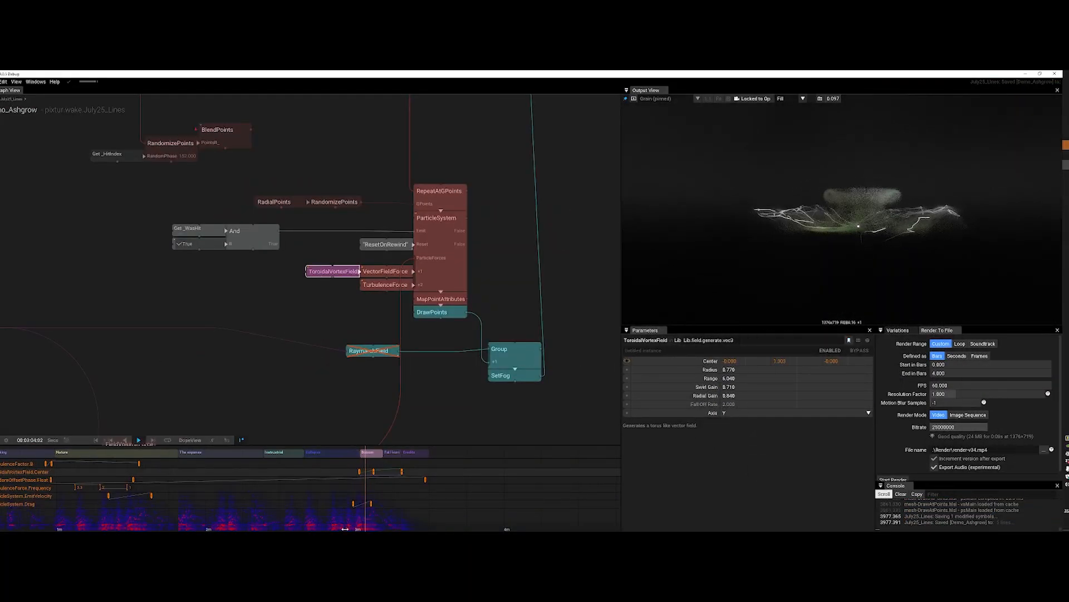
Step: Adjust the animated amount of the TurbulenceForce feeding the particle system
click(440, 312)
drag(750, 371, 751, 373)
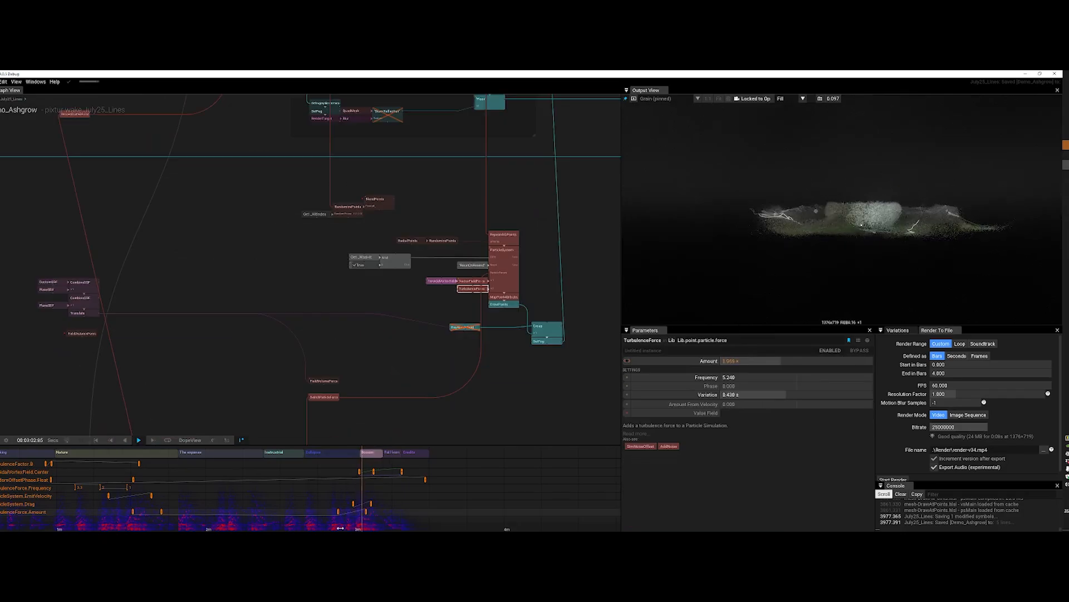
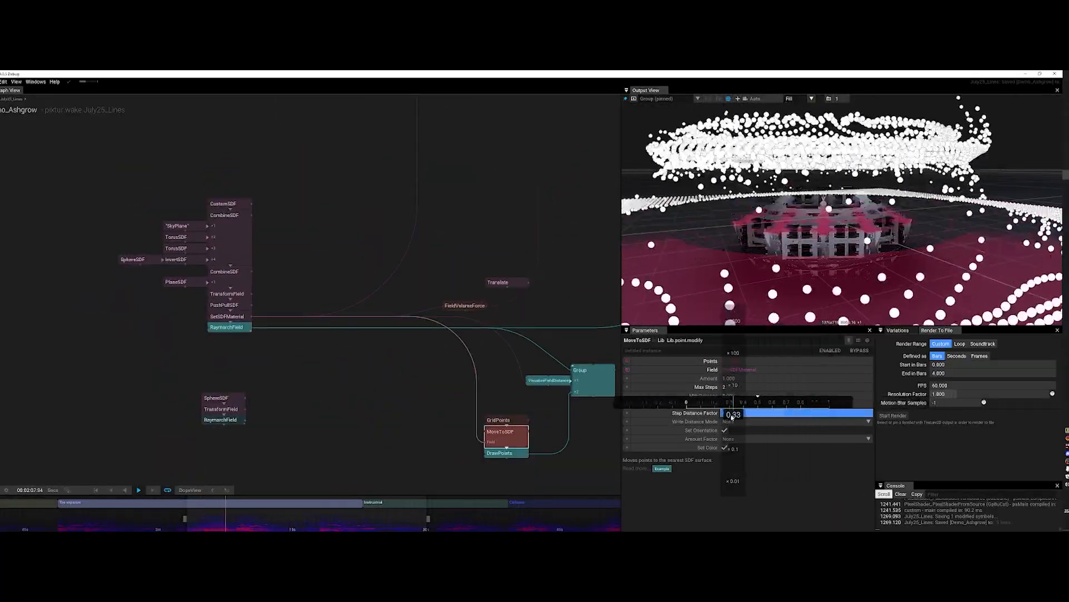
Step: Adjust the step distance factor and the maximum steps of the MoveToSDF node
drag(732, 416, 752, 415)
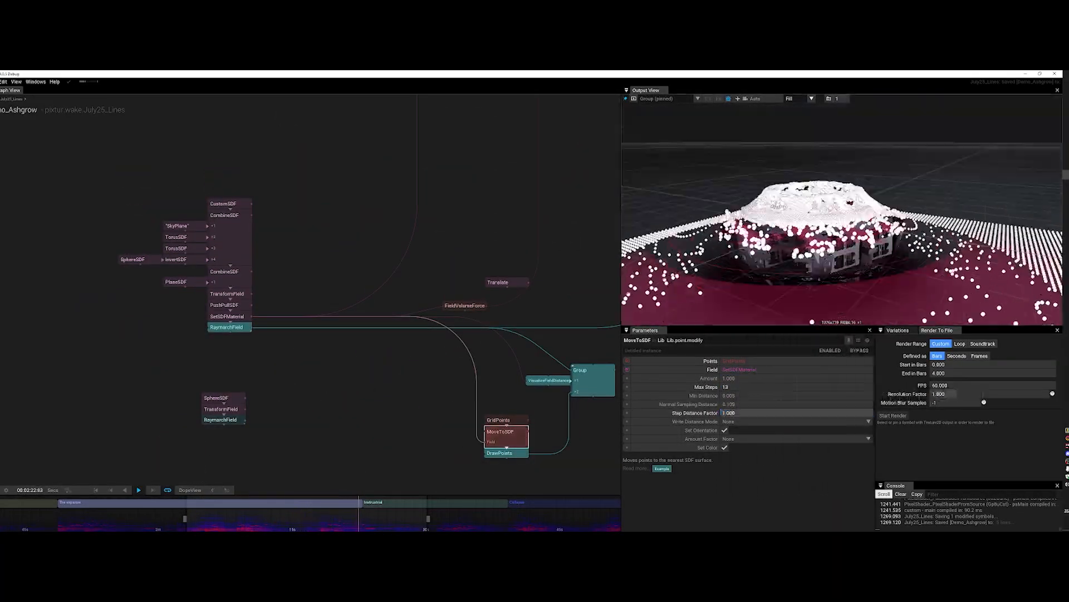
drag(724, 387, 621, 365)
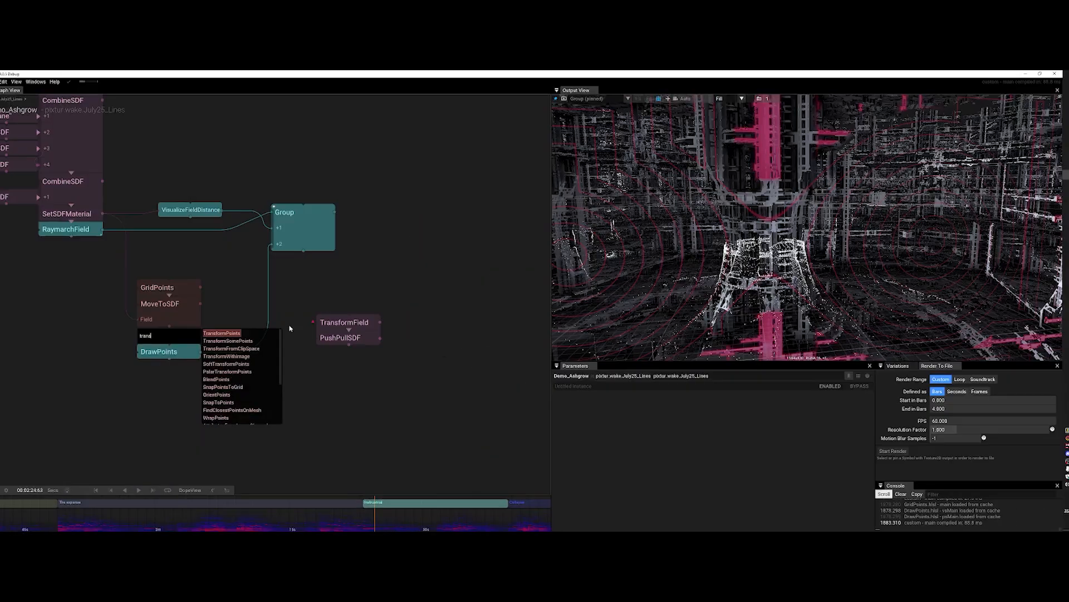
Step: Insert a TransformPoints node between the MoveToSDF and DrawPoints nodes
key(Return)
click(113, 328)
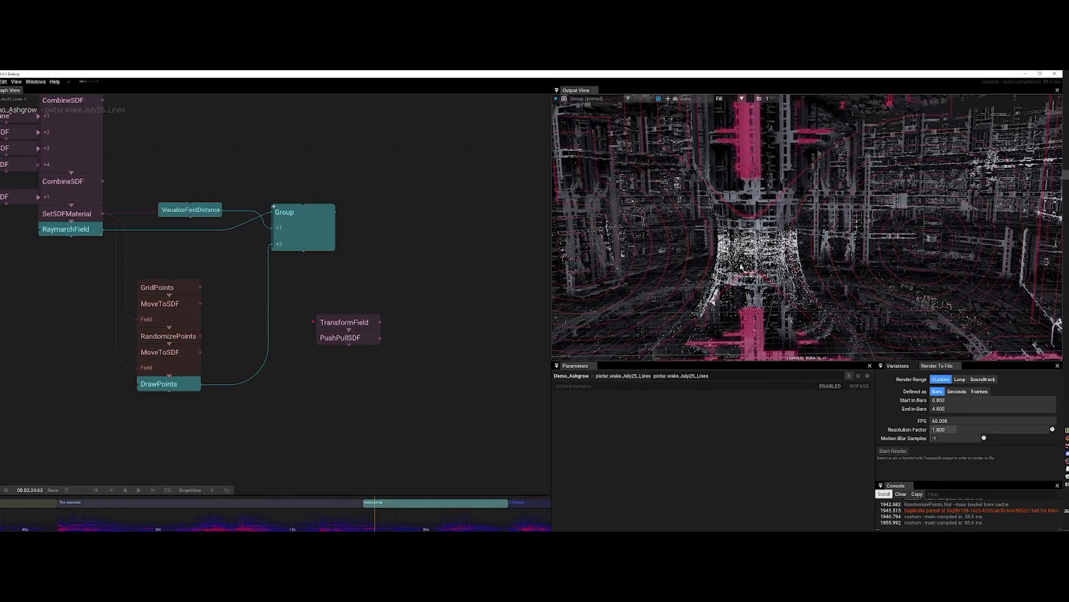
Step: Adjust the RandomizePoints settings between the two MoveToSDF nodes and save the project
click(168, 336)
drag(702, 412, 719, 409)
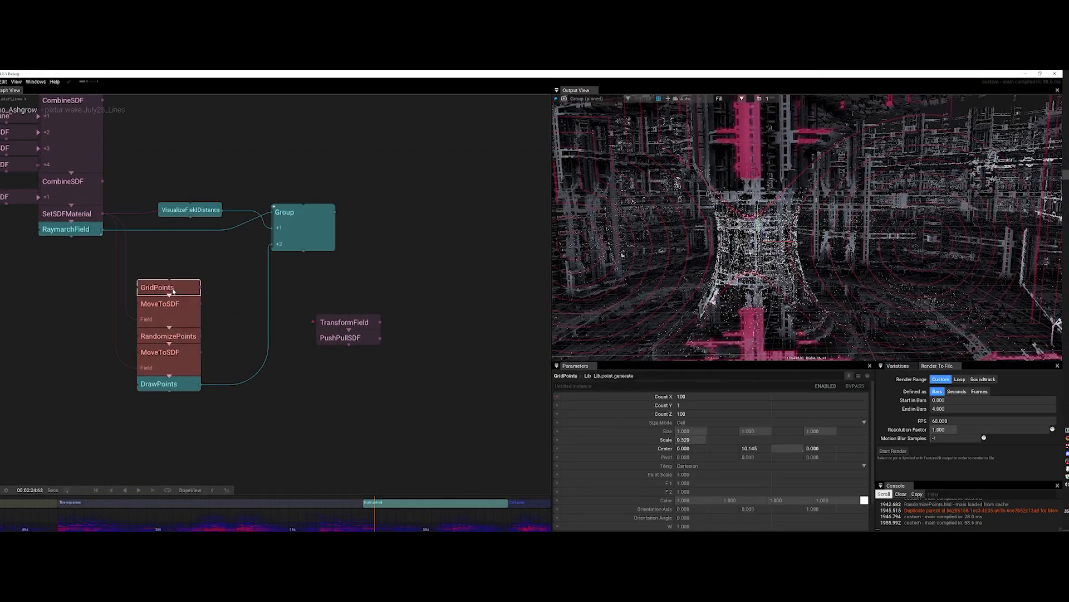
key(ctrl+s)
click(174, 359)
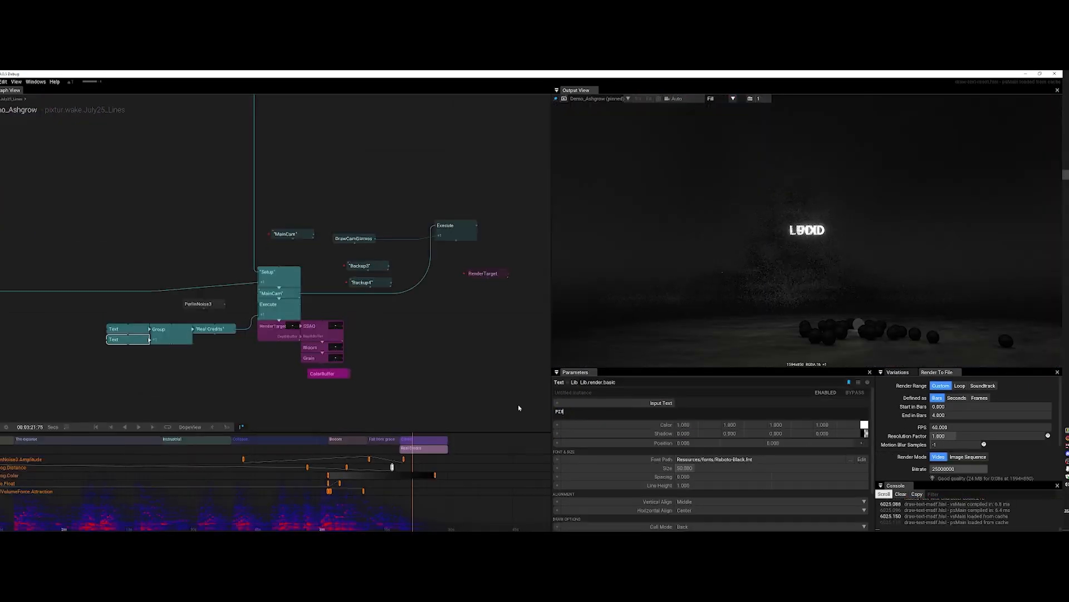
Step: Complete the first credit line with a plus sign and the second artist's name, and set the second line to "STILL FOR EVOKE 2025"
click(128, 328)
click(580, 411)
text(+ PIXTUR)
click(128, 339)
click(579, 411)
text(STILL FOR EVOKE 2025)
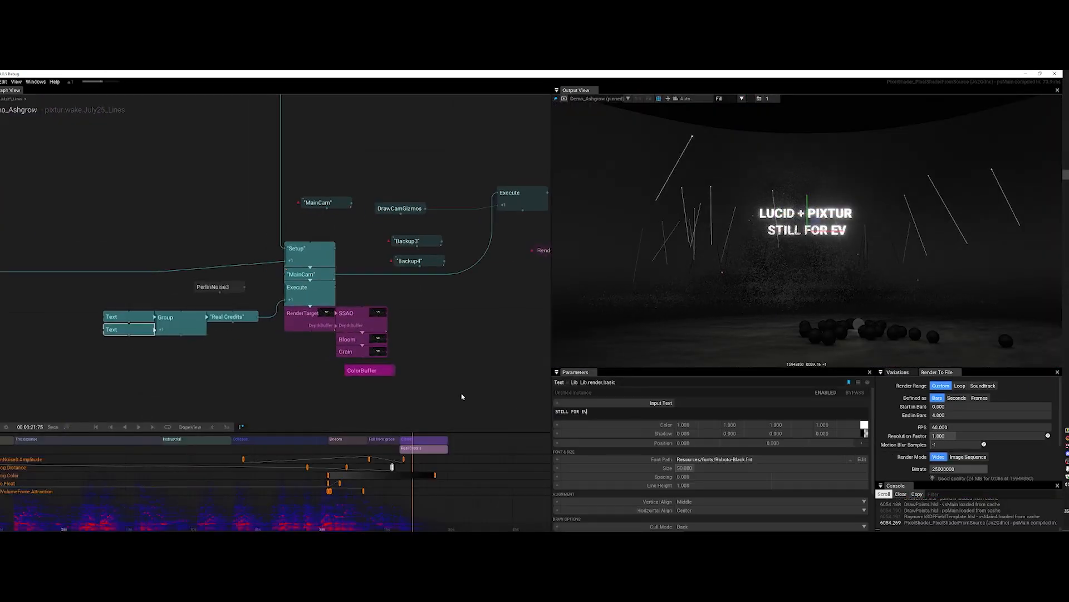
Step: Change the first credit text's font to Roboto-Regular
double_click(129, 329)
click(292, 293)
click(768, 462)
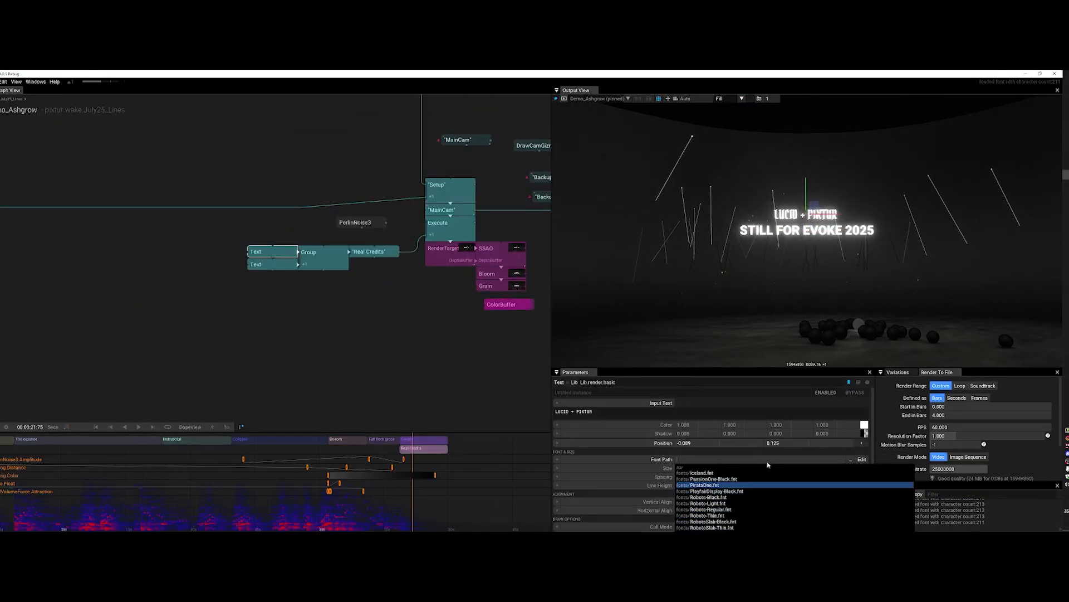
Step: Extract the text size into a Size value shared by both credit texts and set it to about 25
click(557, 468)
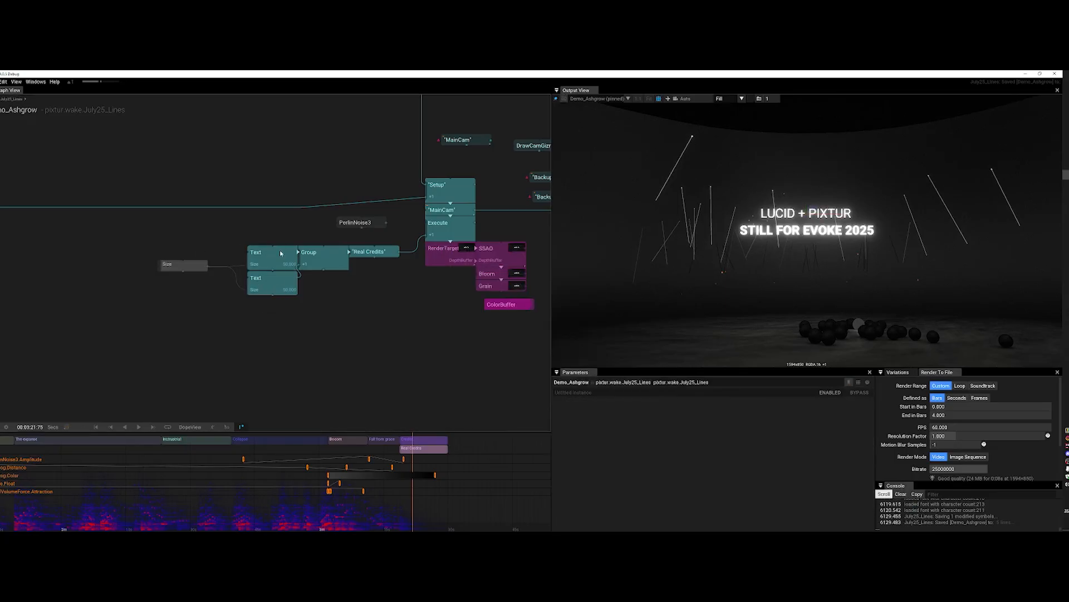
click(654, 456)
drag(683, 468, 688, 500)
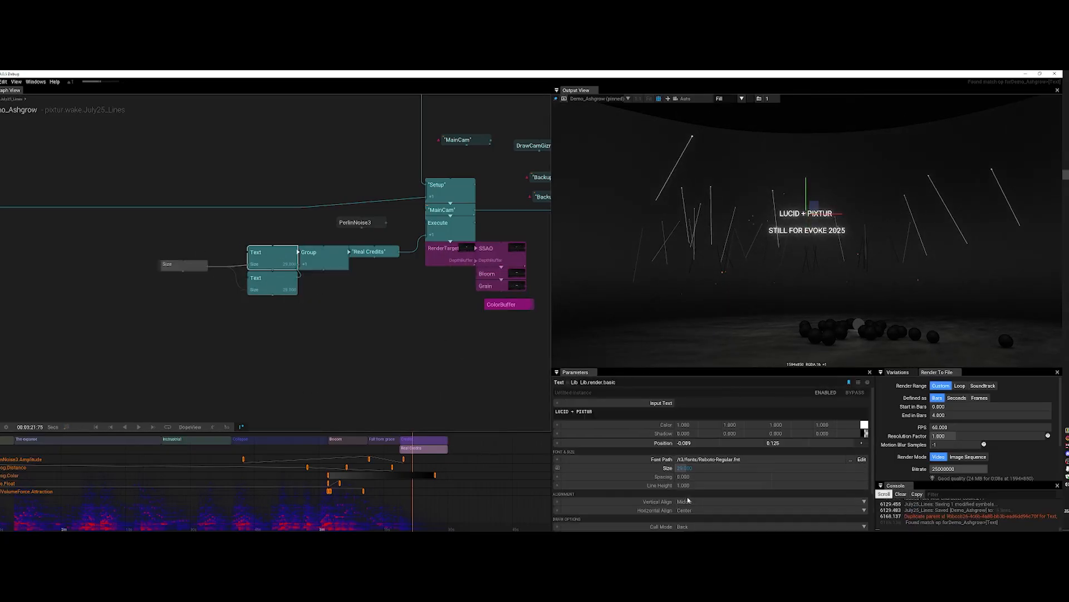
click(692, 504)
Step: Set the vertical translation of the group feeding Real Credits to about -0.31
click(423, 448)
scroll(411, 527, up, 3)
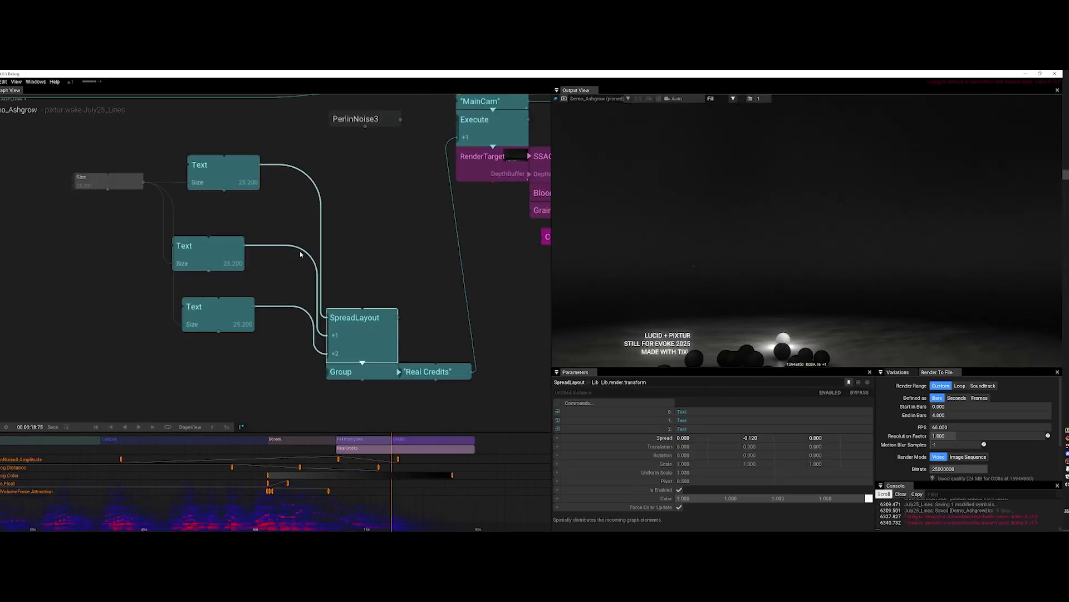
click(208, 254)
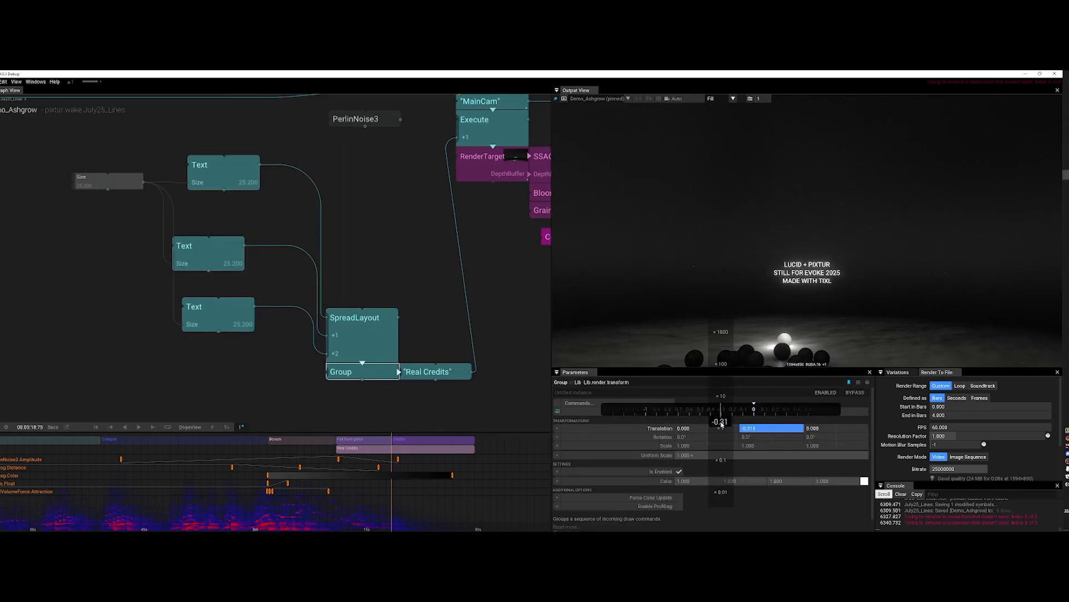
click(707, 459)
click(728, 504)
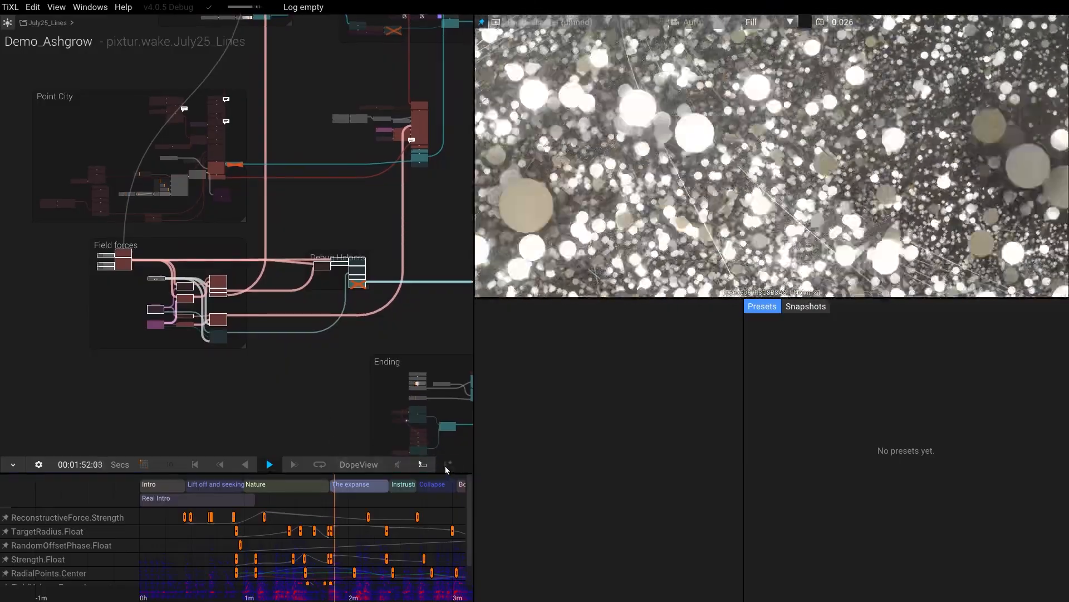
Step: Keep the animated parameters pinned in the timeline and clear the node selection
click(446, 466)
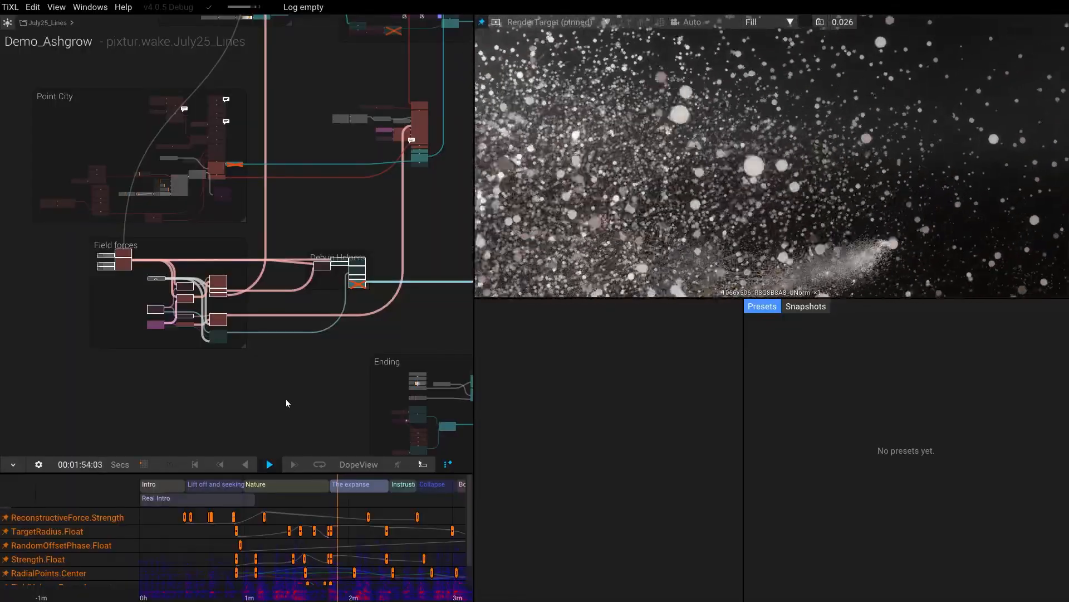
click(286, 399)
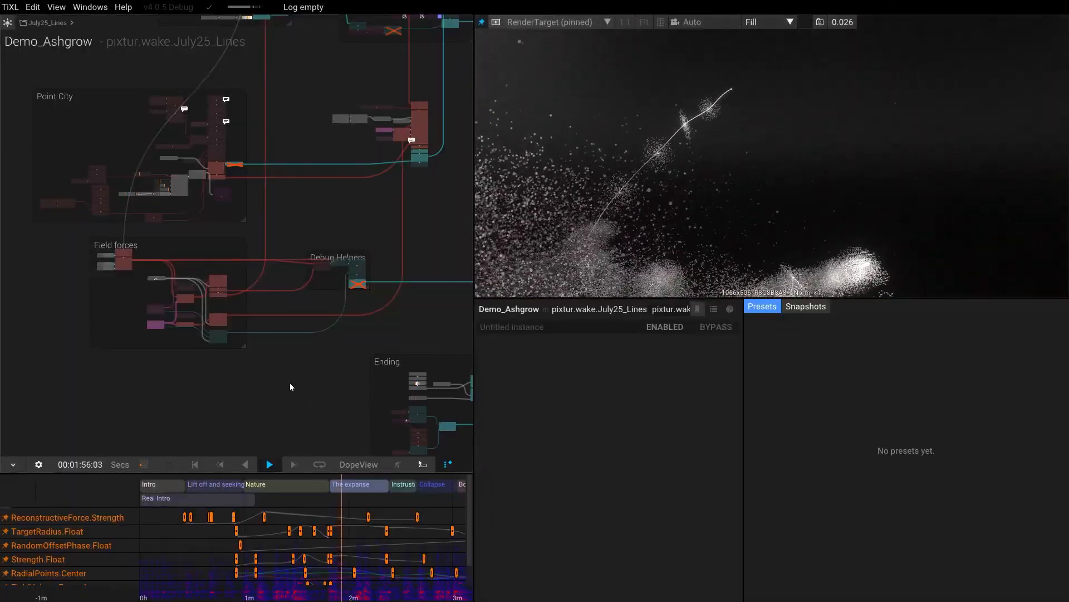
Step: Switch to the window layout that shows only the node graph and the timeline
scroll(289, 382, down, 3)
scroll(290, 382, down, 2)
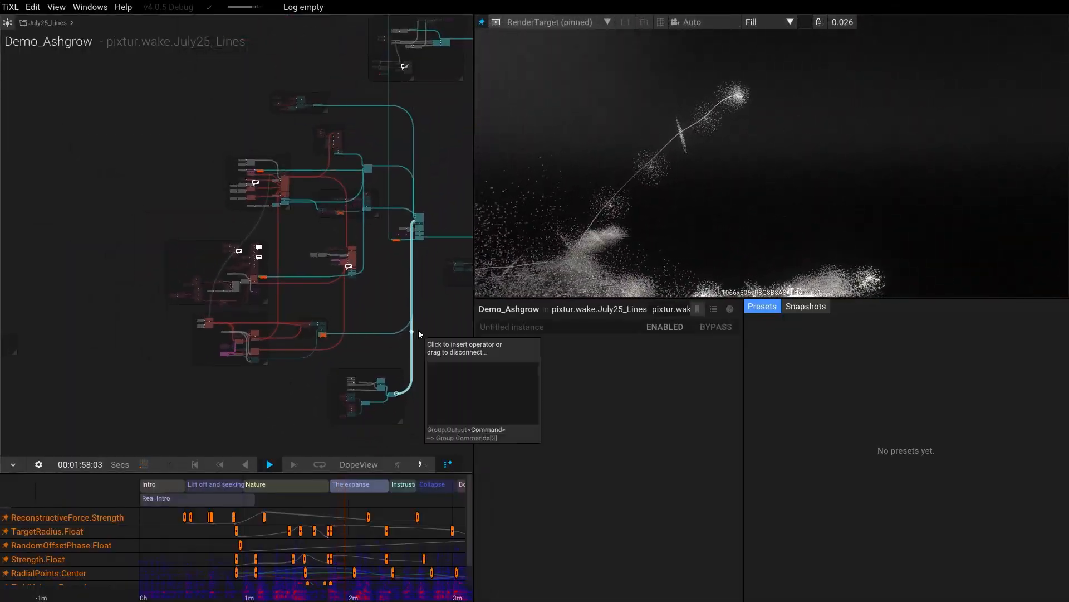
drag(439, 329, 342, 342)
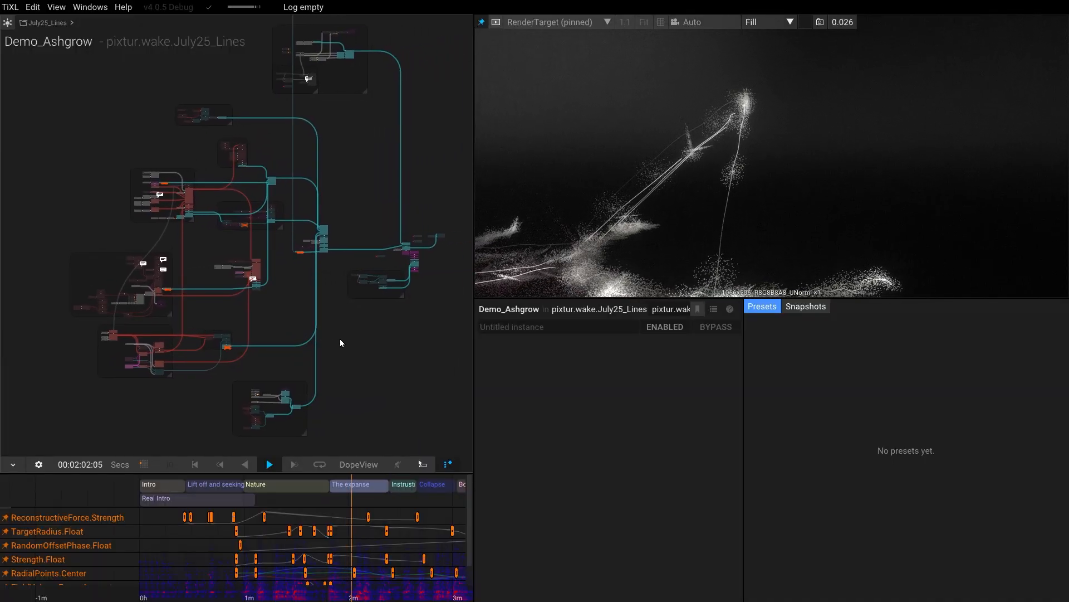
key(F2)
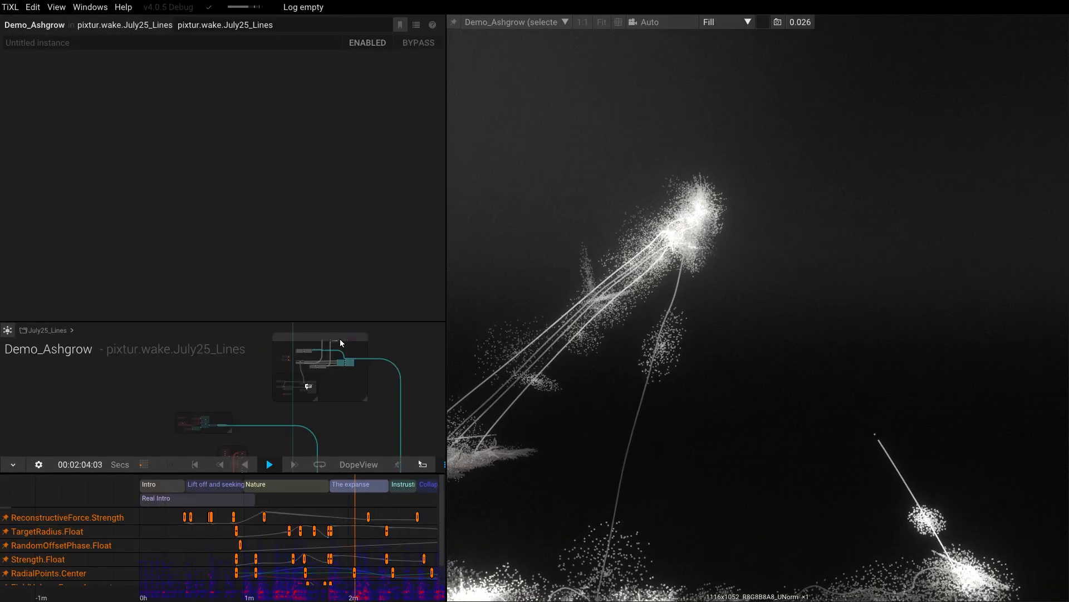
key(F3)
Step: Set the image of the final RenderTarget, just before ColorBuffer, as the graph background
scroll(427, 270, up, 5)
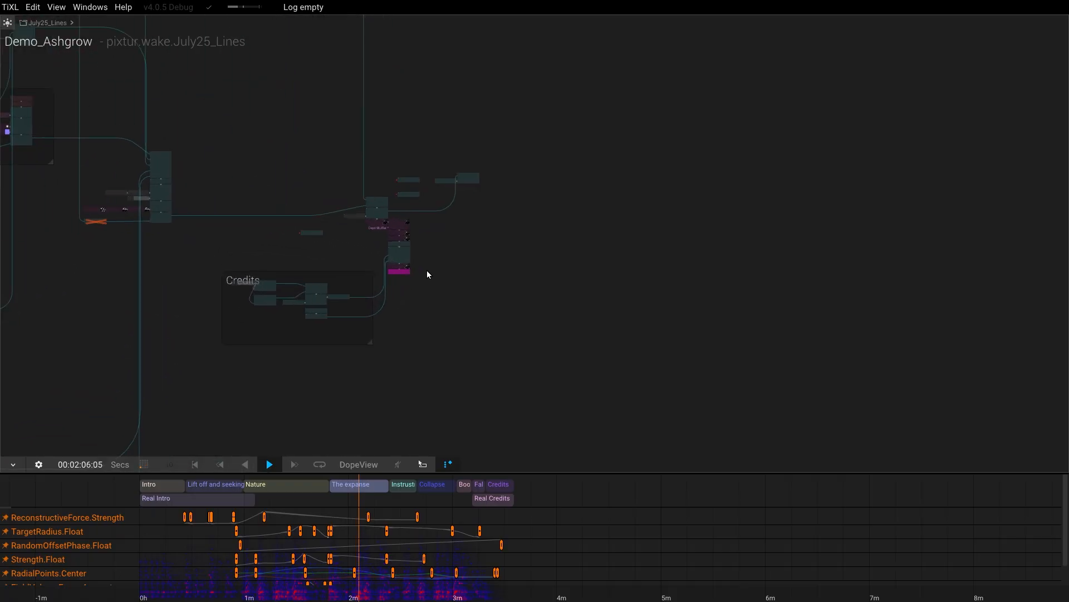
scroll(394, 248, up, 3)
right_click(399, 283)
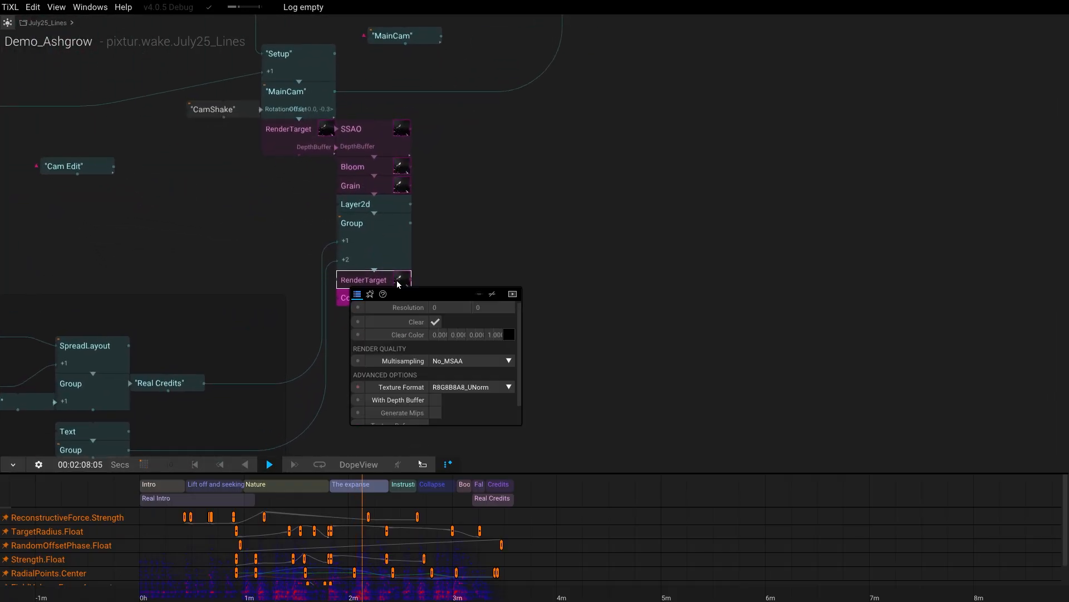
mouse_move(463, 398)
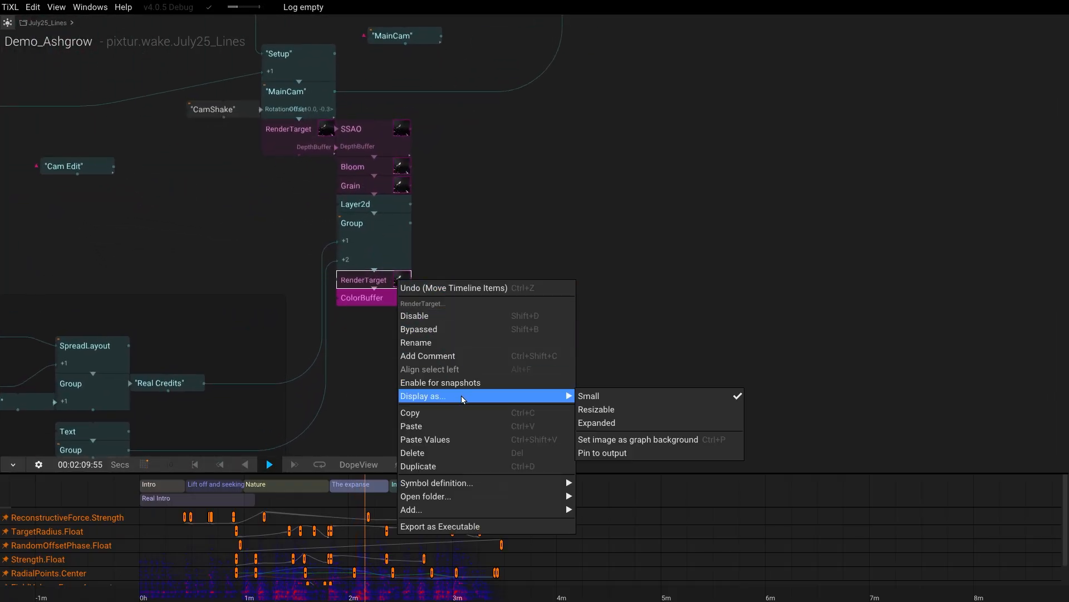
click(614, 439)
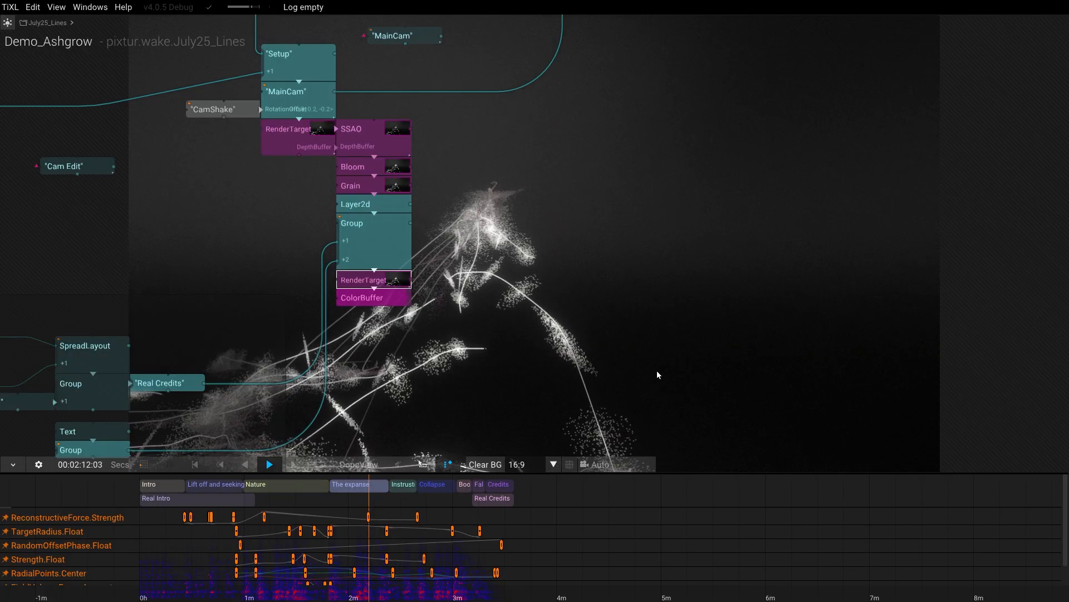
Step: Enlarge the timeline area beneath the node graph to show more of the animated parameter rows
scroll(657, 370, down, 5)
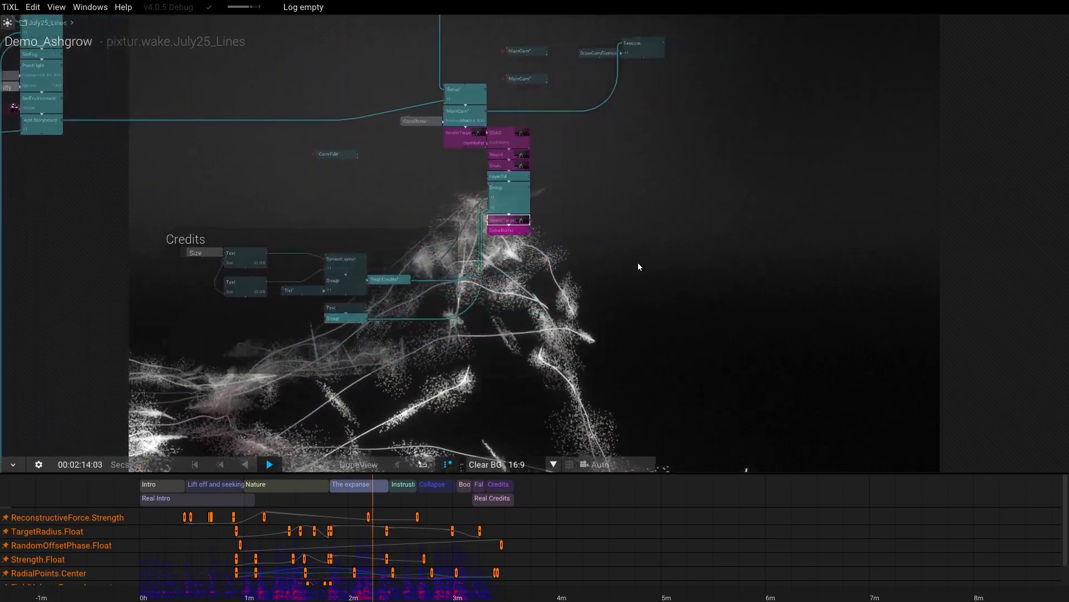
drag(638, 266, 465, 296)
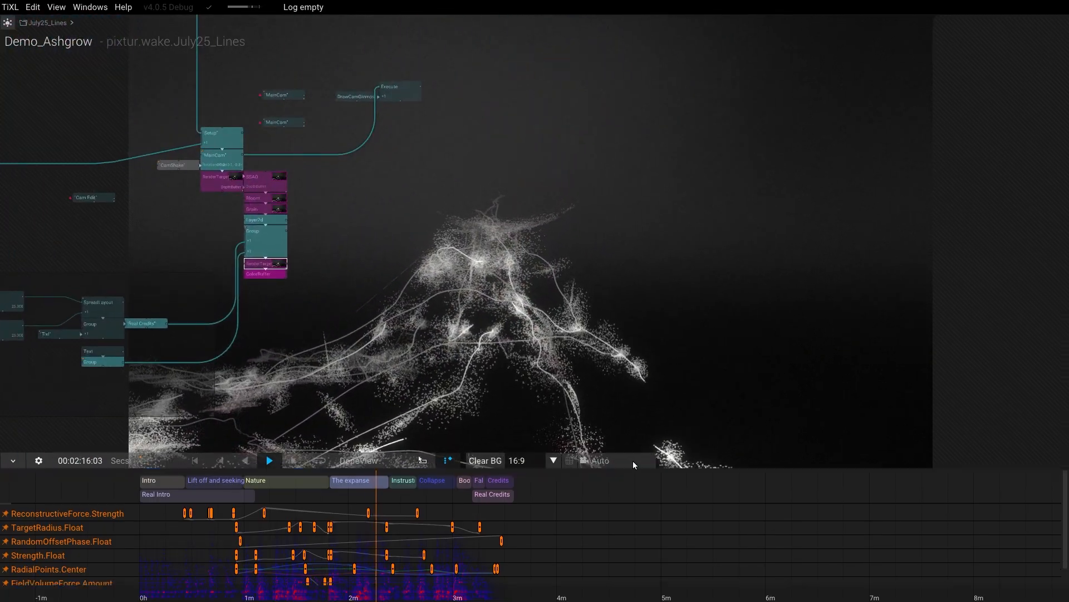
drag(633, 468, 630, 415)
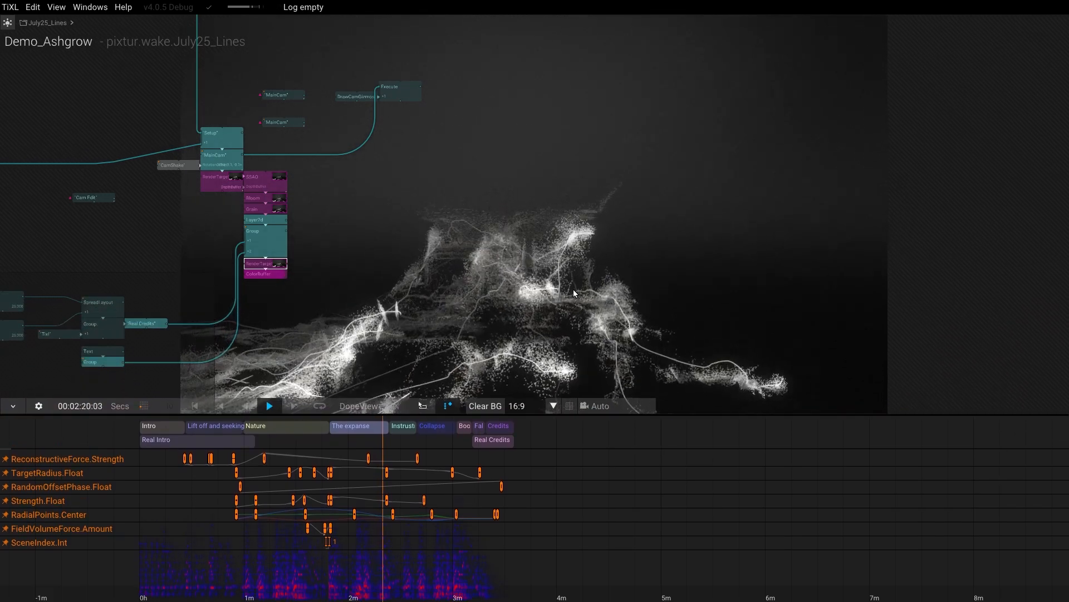
Step: Select the main graph's node groups, look through all their animated parameters in the timeline, and clear the selection
scroll(573, 289, down, 5)
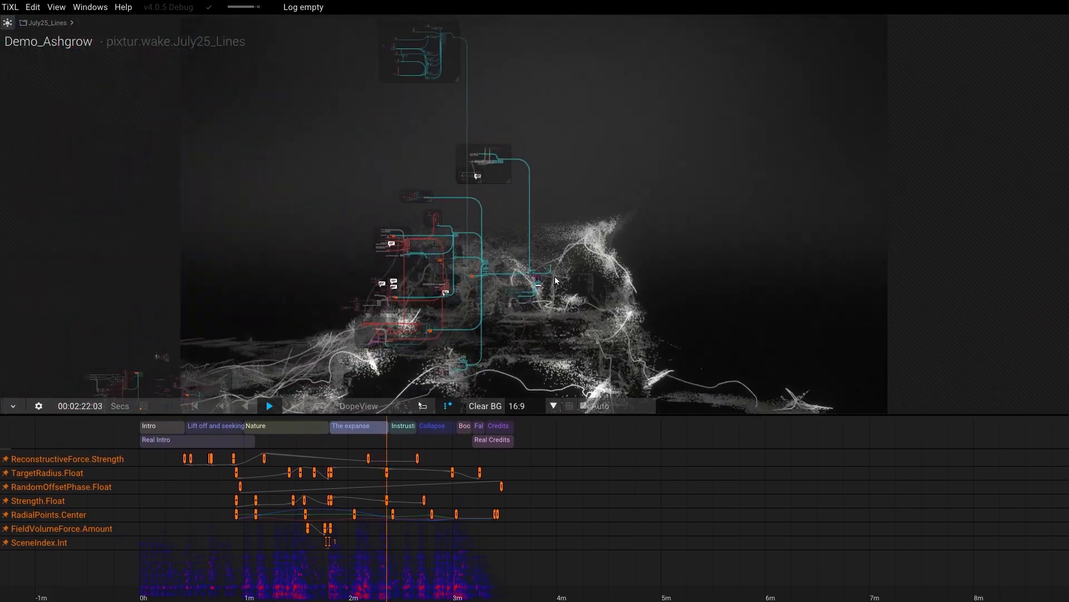
drag(292, 132, 553, 366)
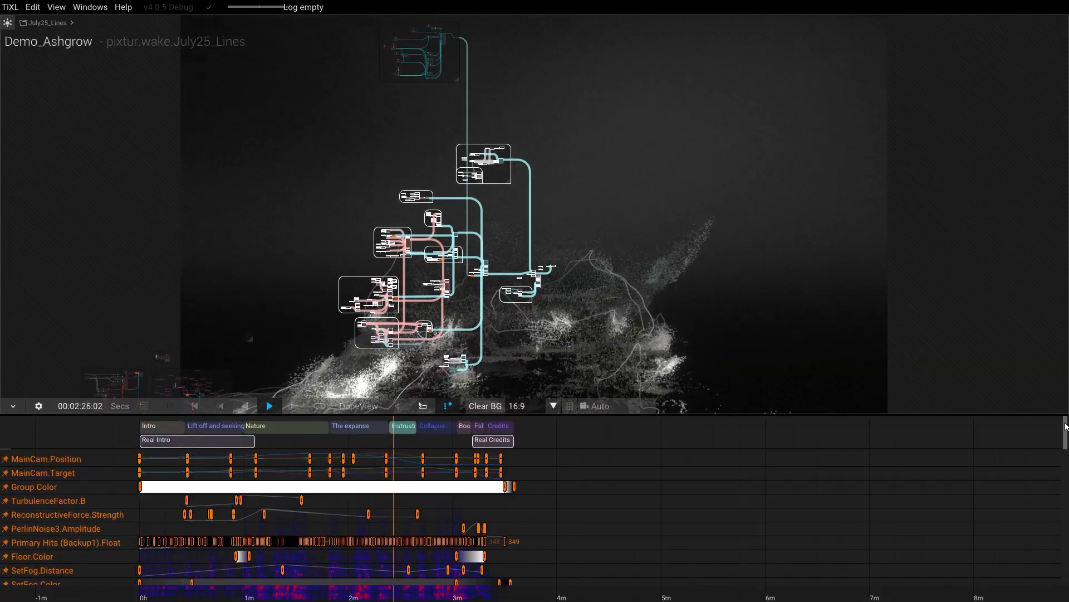
drag(1066, 426, 1064, 564)
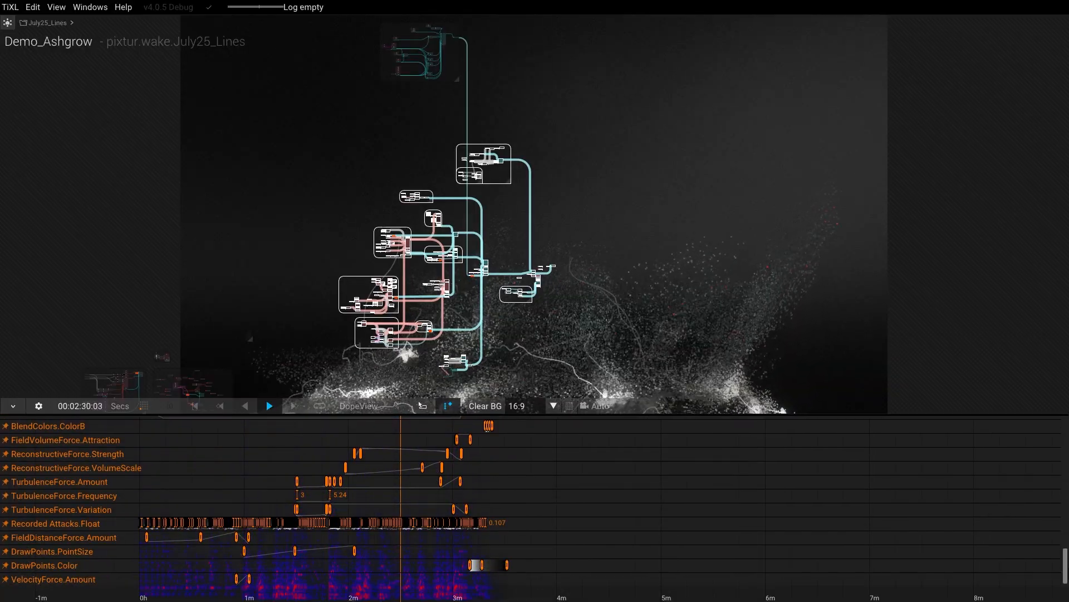
click(712, 362)
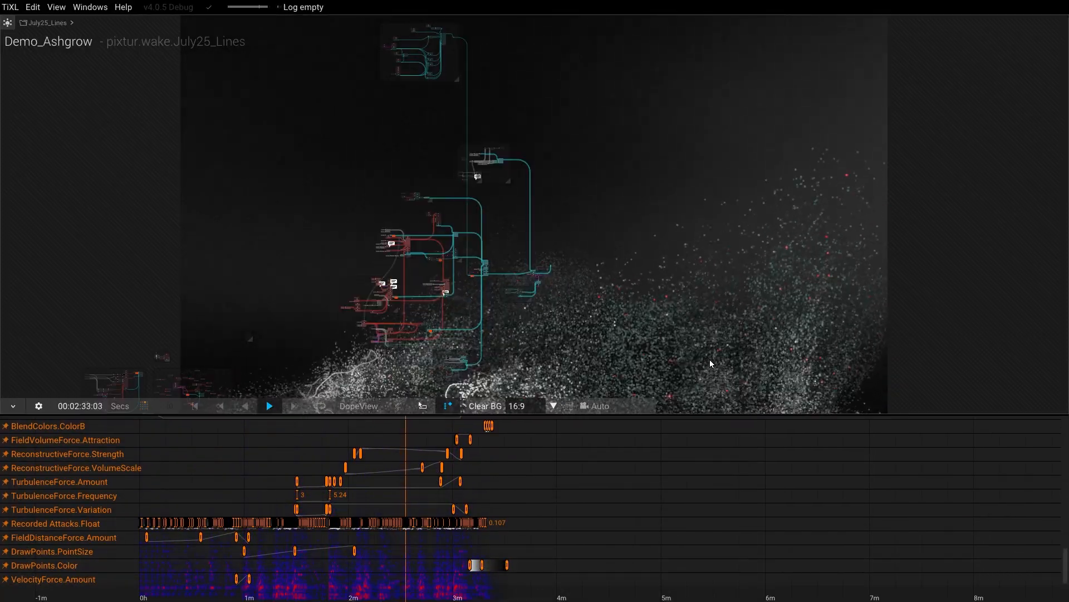
Step: Stop keeping the animated parameters in the timeline and collapse it to the clips, giving the graph and background render more room
click(449, 407)
drag(656, 253, 382, 280)
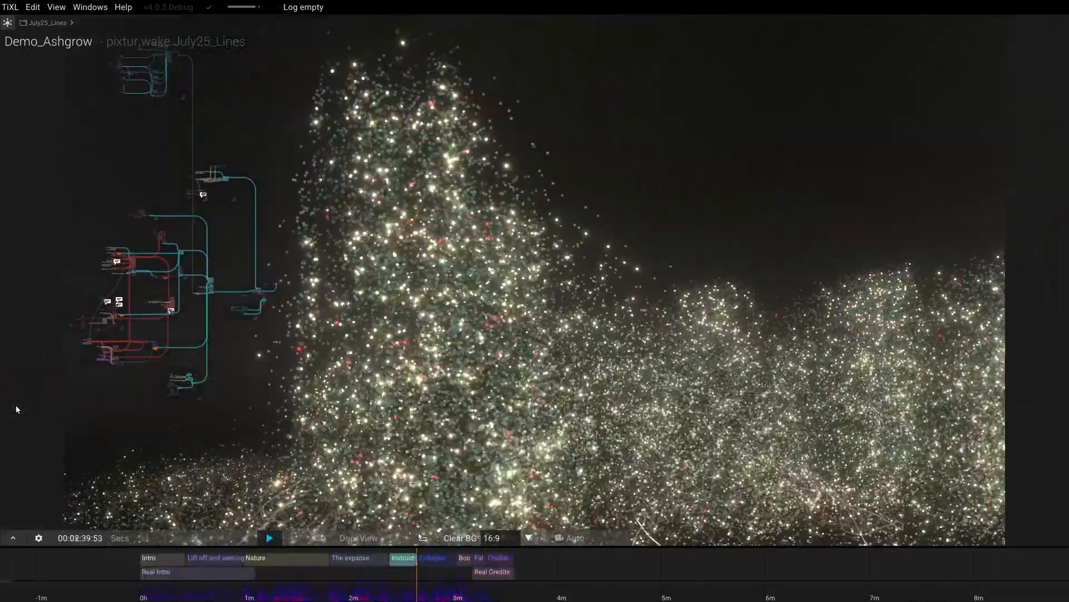
click(15, 407)
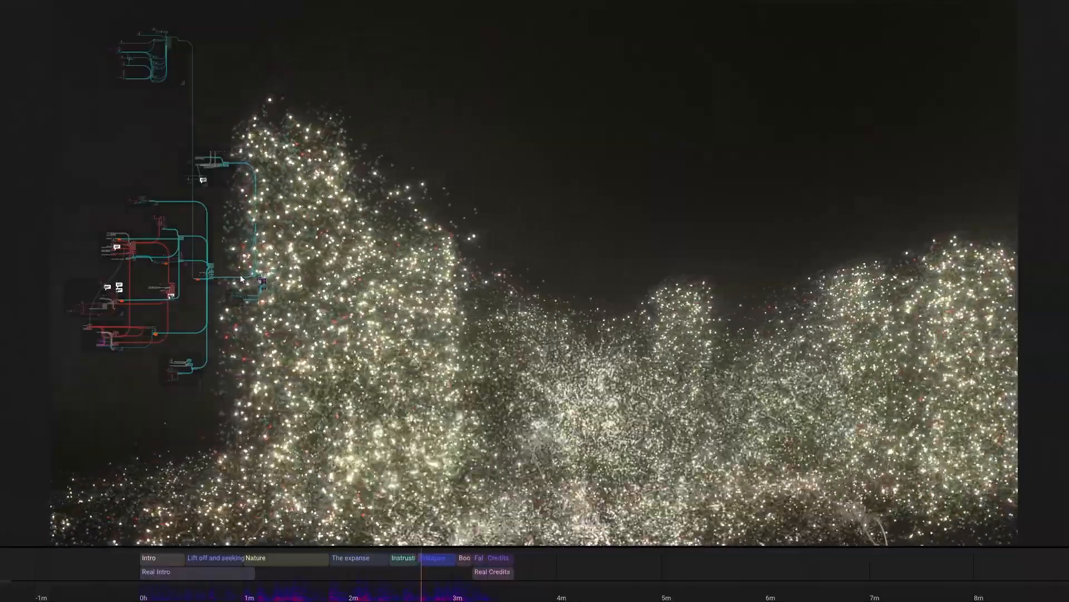
drag(289, 202, 272, 280)
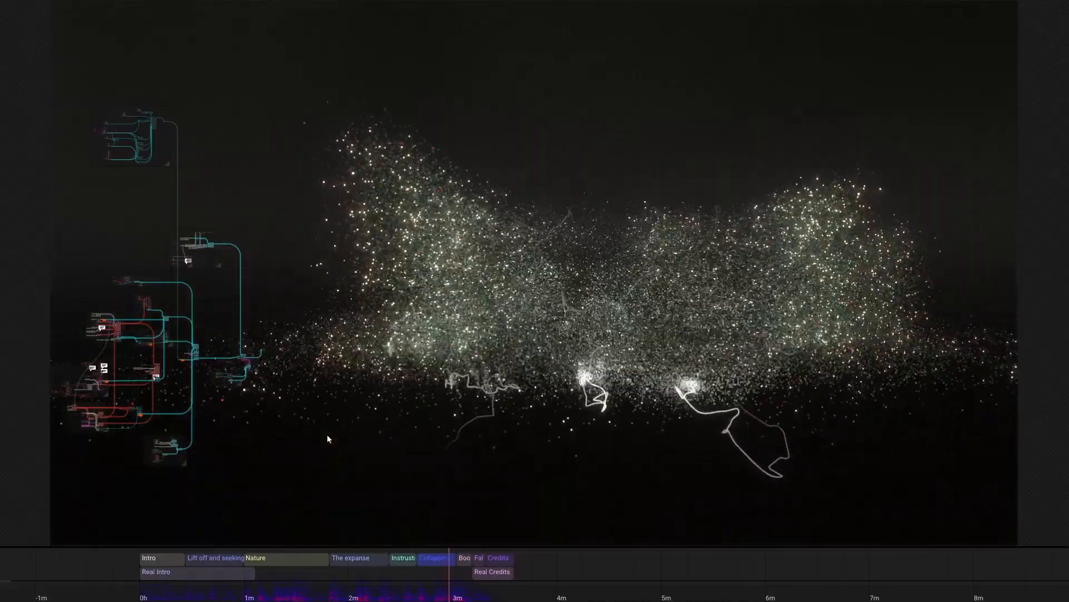
Step: Bring back the layout with the output view, parameters and presets beside the graph, and clear the node selection
key(ctrl+shift+f)
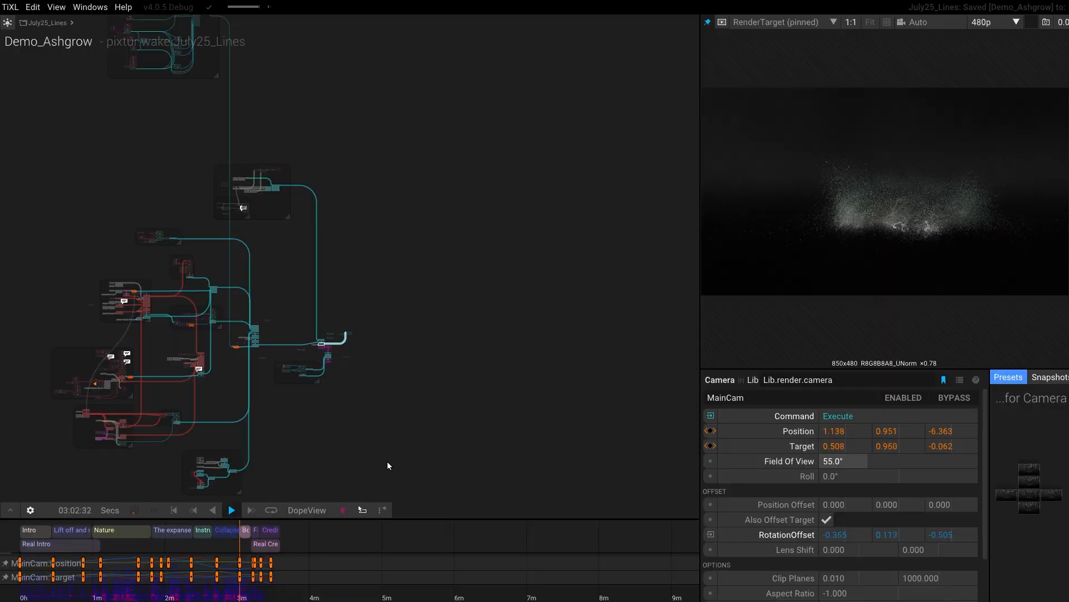
scroll(291, 274, down, 2)
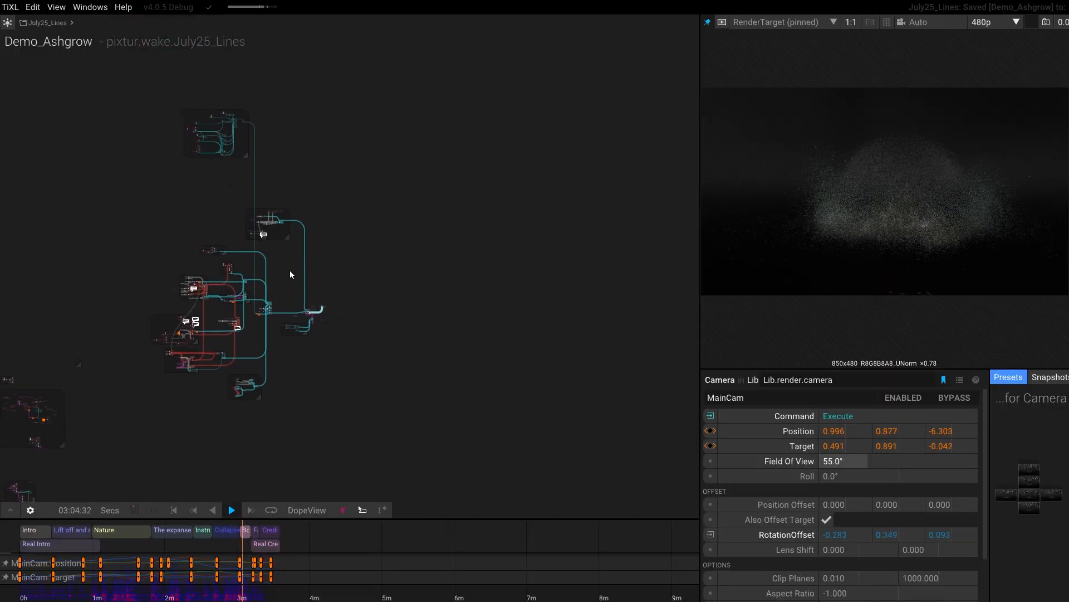
scroll(290, 274, up, 2)
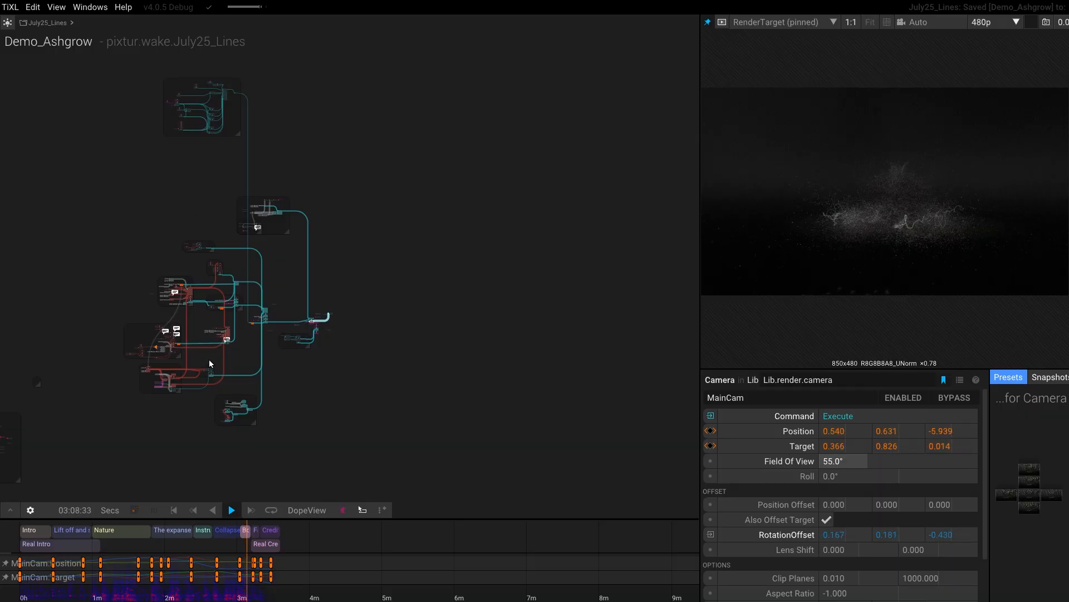
scroll(206, 361, up, 1)
click(354, 384)
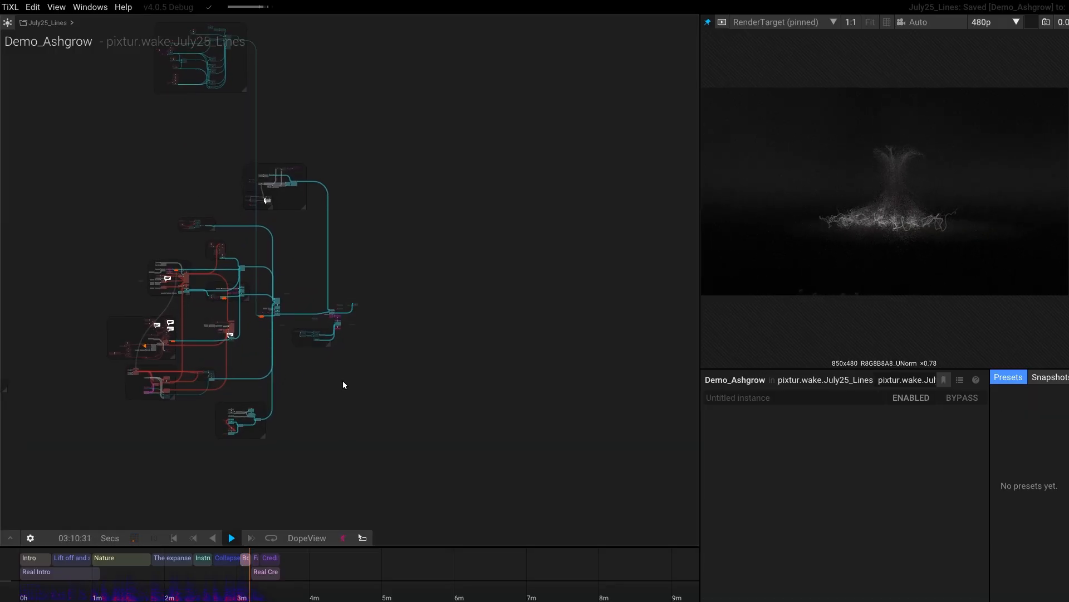
drag(259, 355, 238, 387)
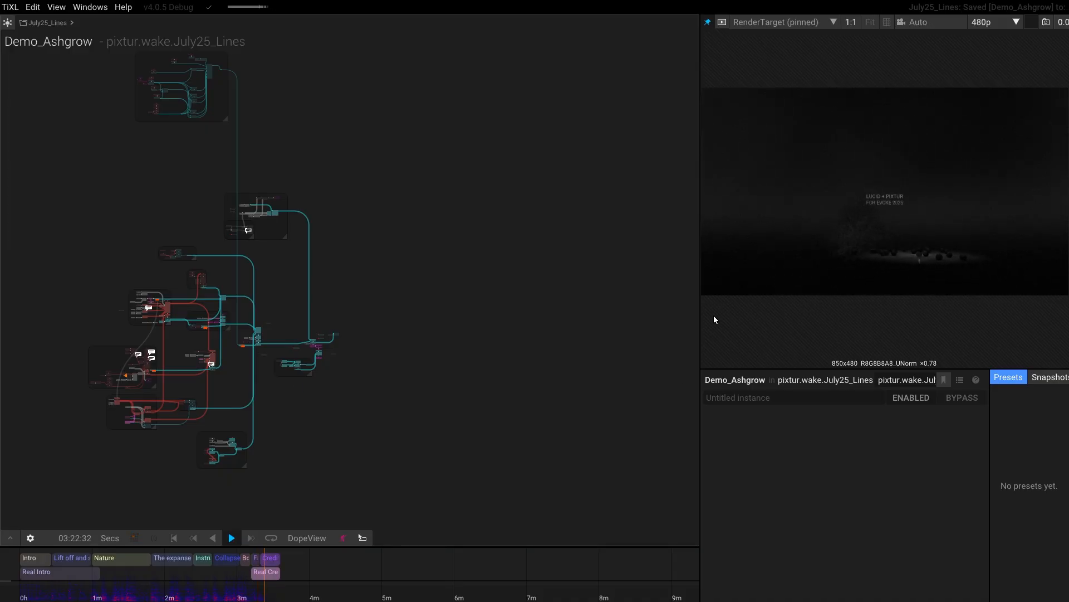
Step: Widen the output view and the presets area, and make the parameter area beneath the output taller
drag(700, 311, 541, 310)
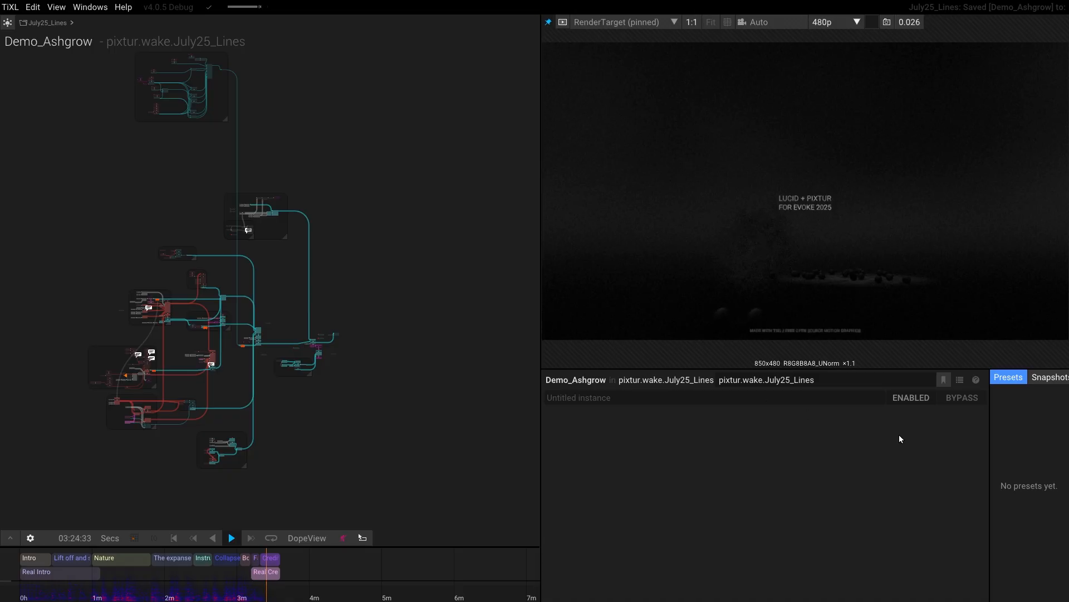
drag(991, 433, 811, 432)
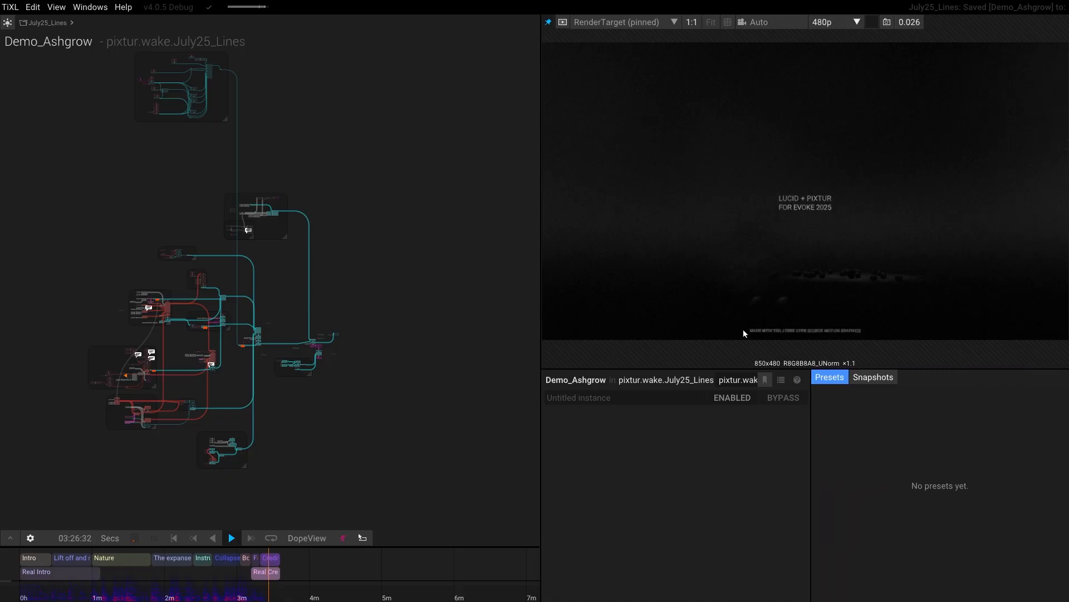
drag(728, 368, 728, 314)
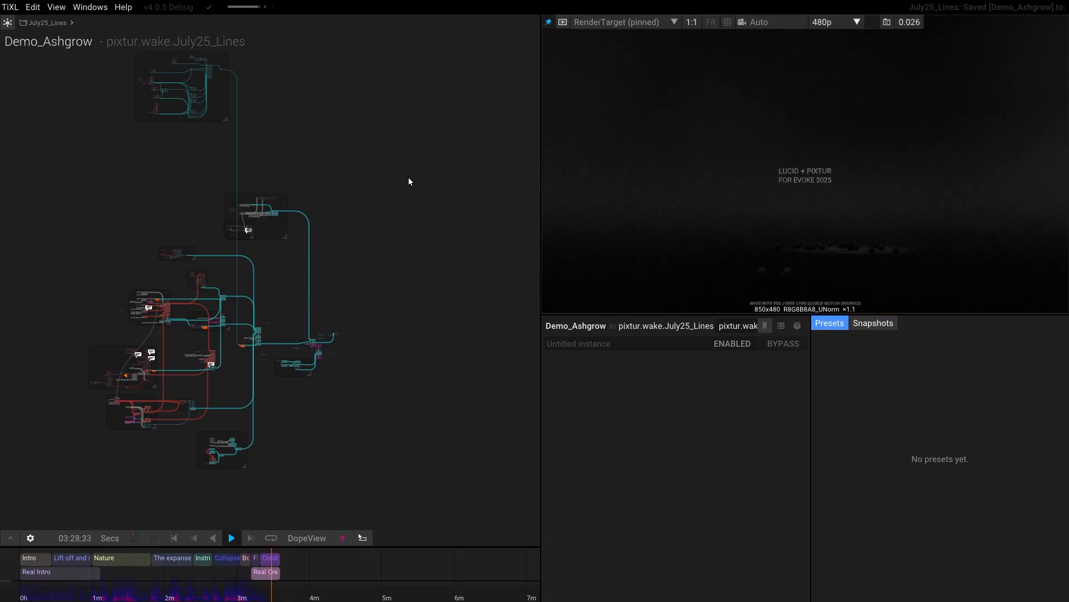
scroll(359, 266, up, 2)
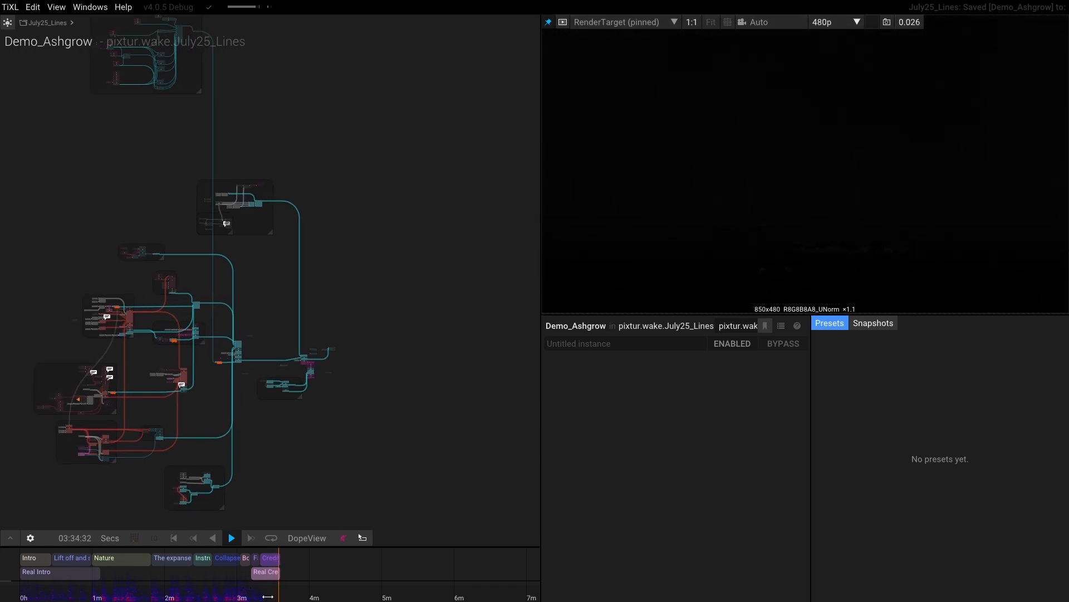
Step: Move the playhead to about 18.7 s in the Intro and inspect the final RenderTarget and the Group combining Layer2d with the credits
click(42, 596)
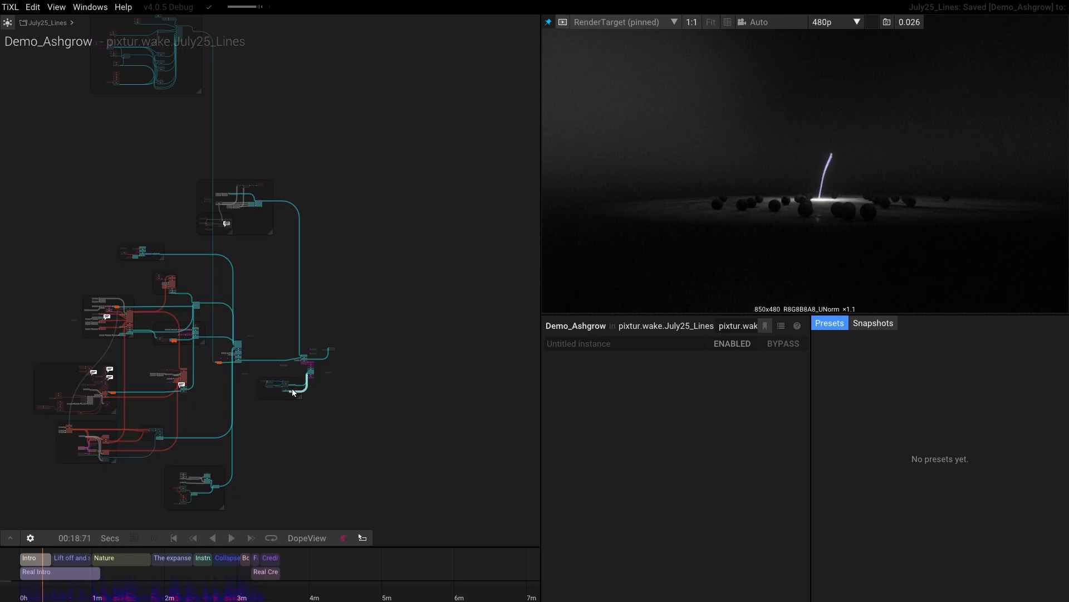
scroll(292, 390, up, 12)
scroll(490, 363, up, 2)
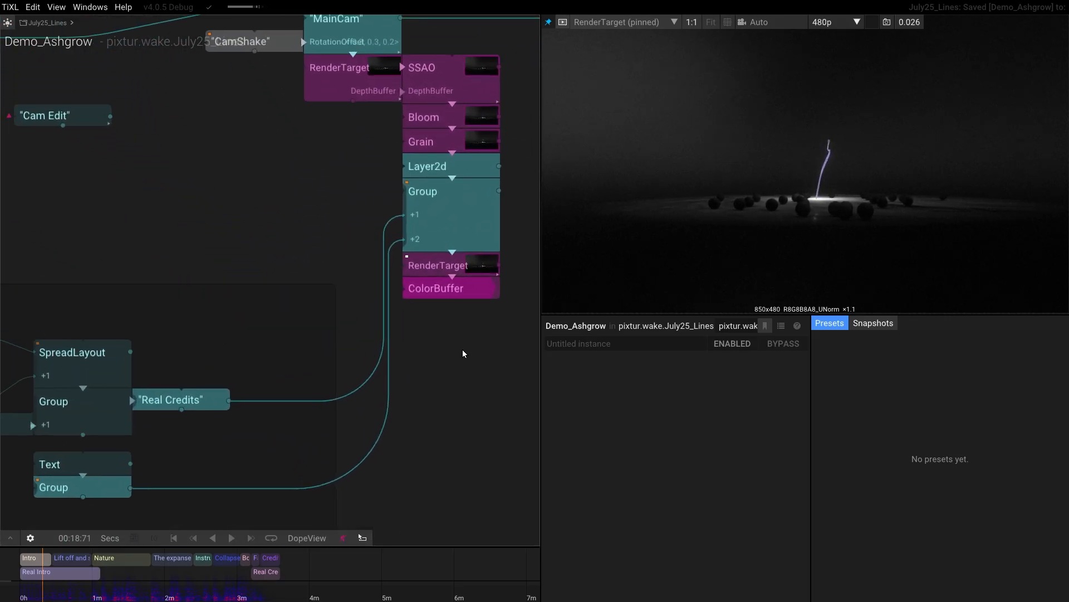
click(362, 314)
scroll(340, 369, down, 4)
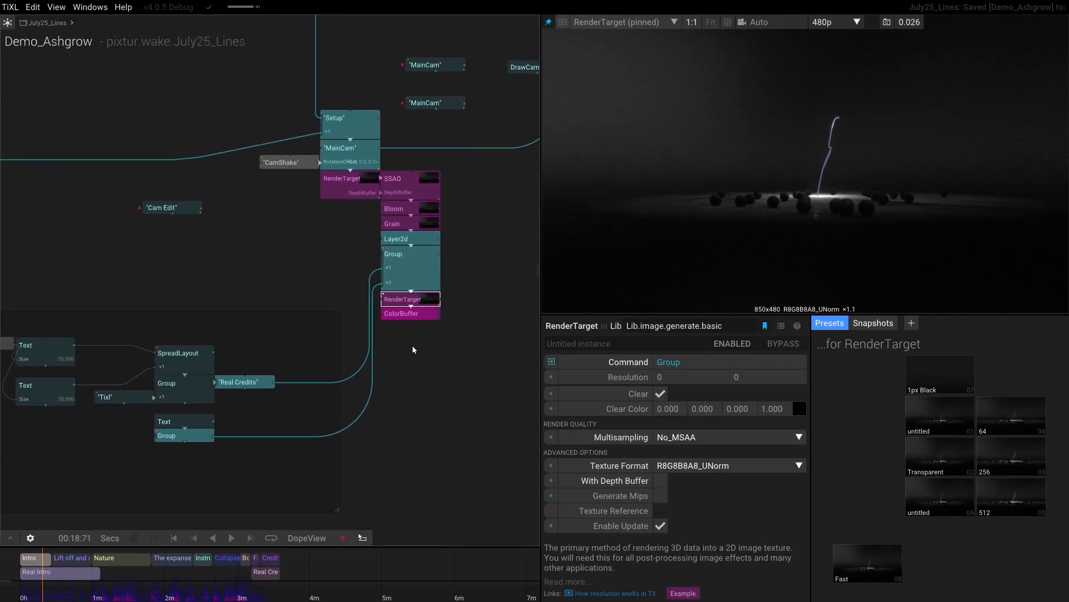
click(434, 251)
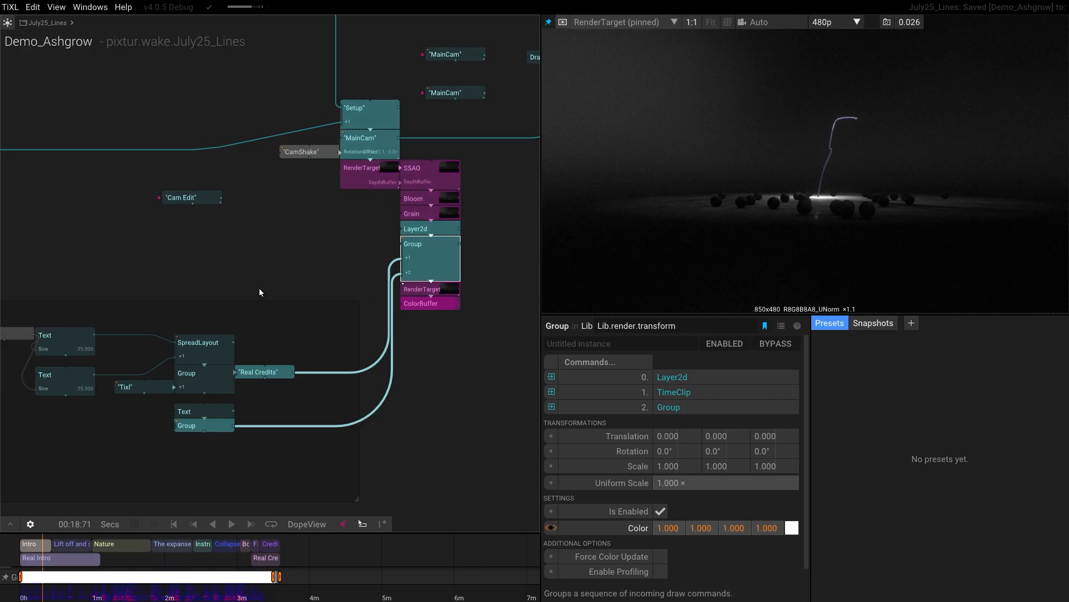
scroll(234, 281, left, 3)
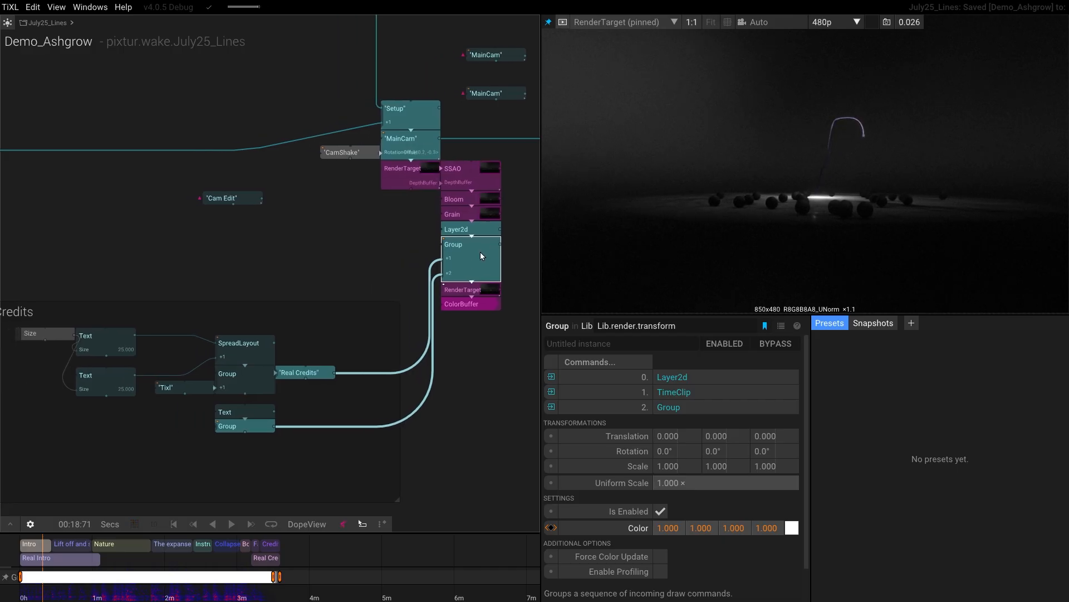
Step: Scrub through the Credits clip to about 03:31.58, within the Group's closing color fade
click(262, 598)
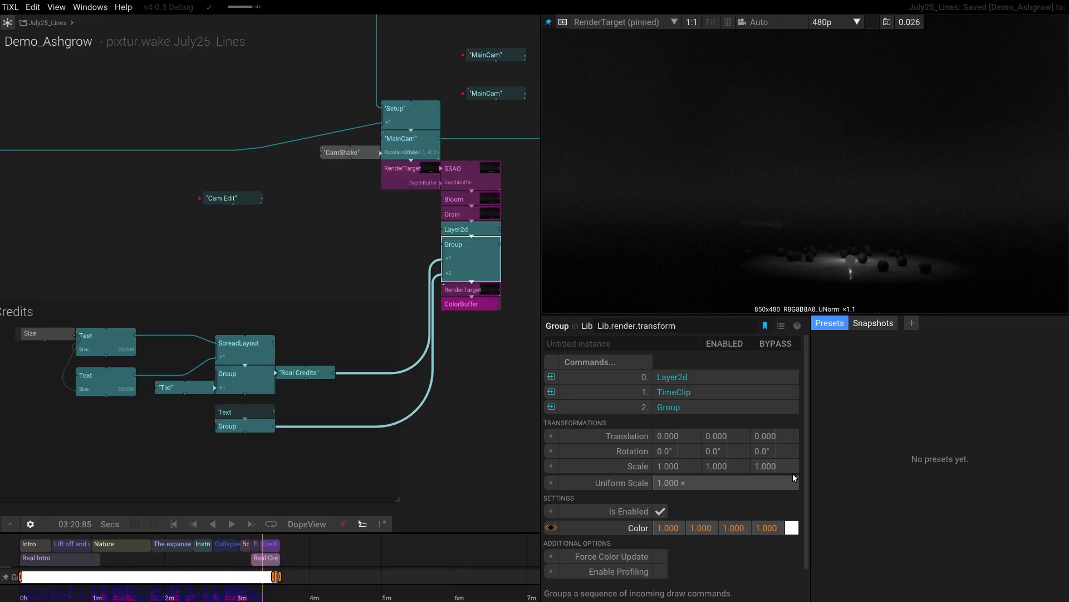
scroll(262, 600, up, 5)
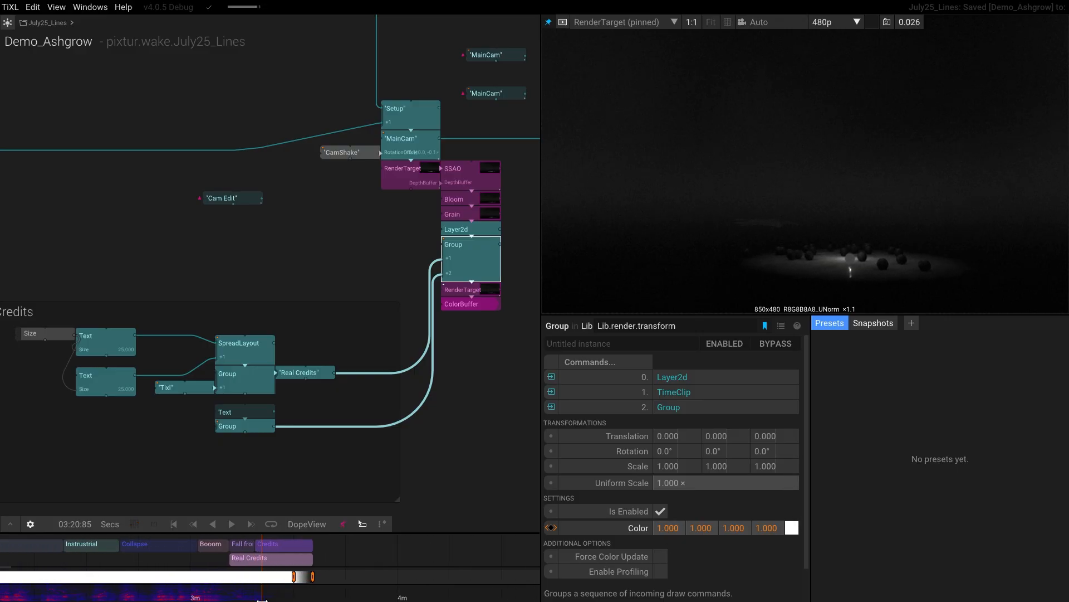
click(300, 594)
drag(300, 595, 305, 596)
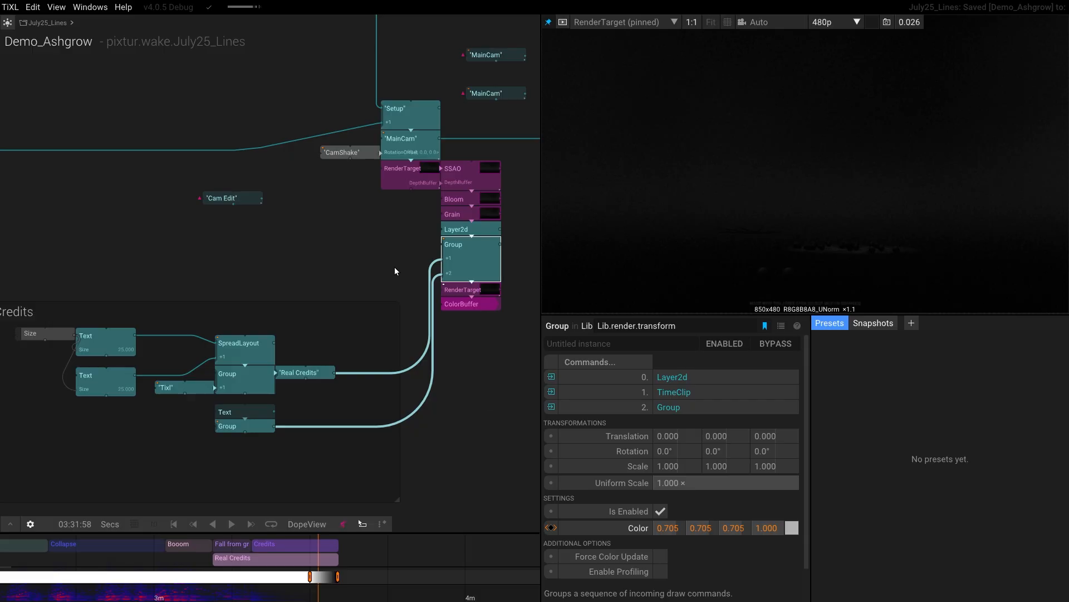
Step: Inspect the parameters of the SSAO, Bloom and Grain post effects between the first RenderTarget and Layer2d
drag(385, 234, 239, 299)
scroll(314, 279, up, 3)
scroll(314, 278, down, 2)
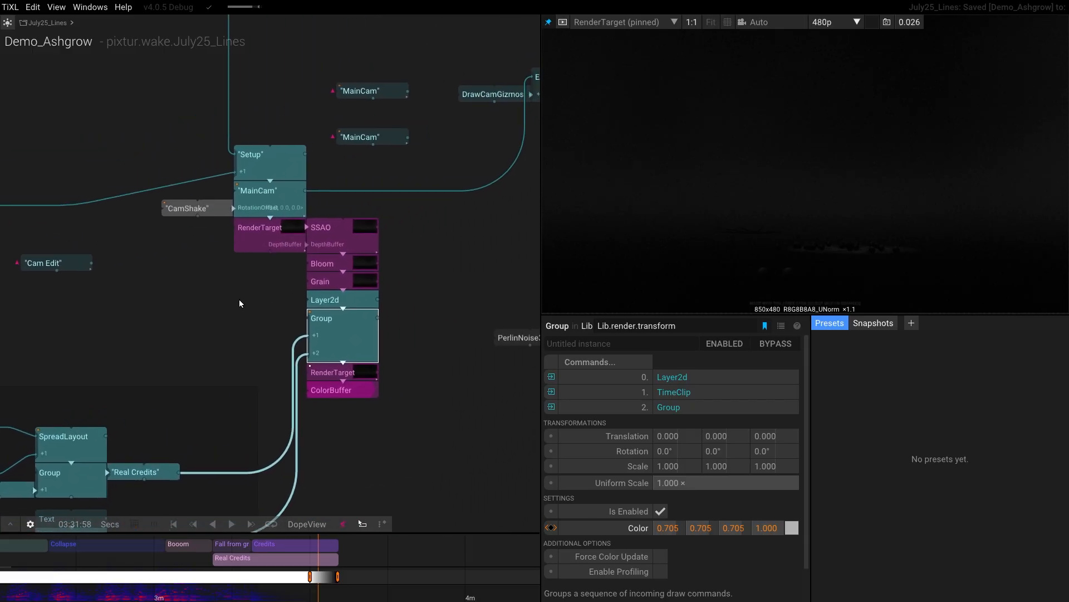
click(342, 235)
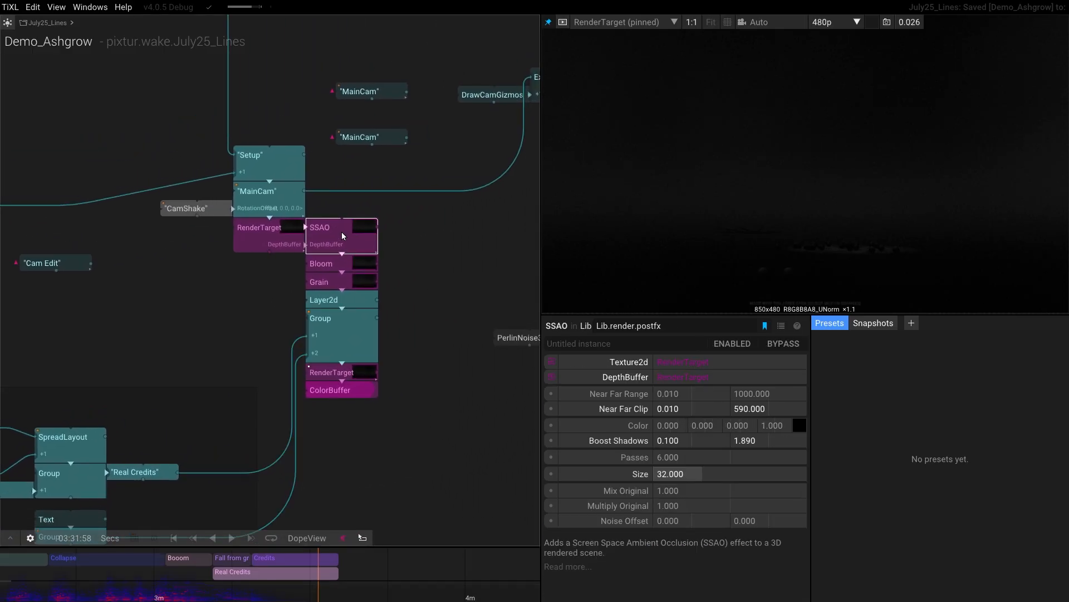
click(355, 266)
click(357, 286)
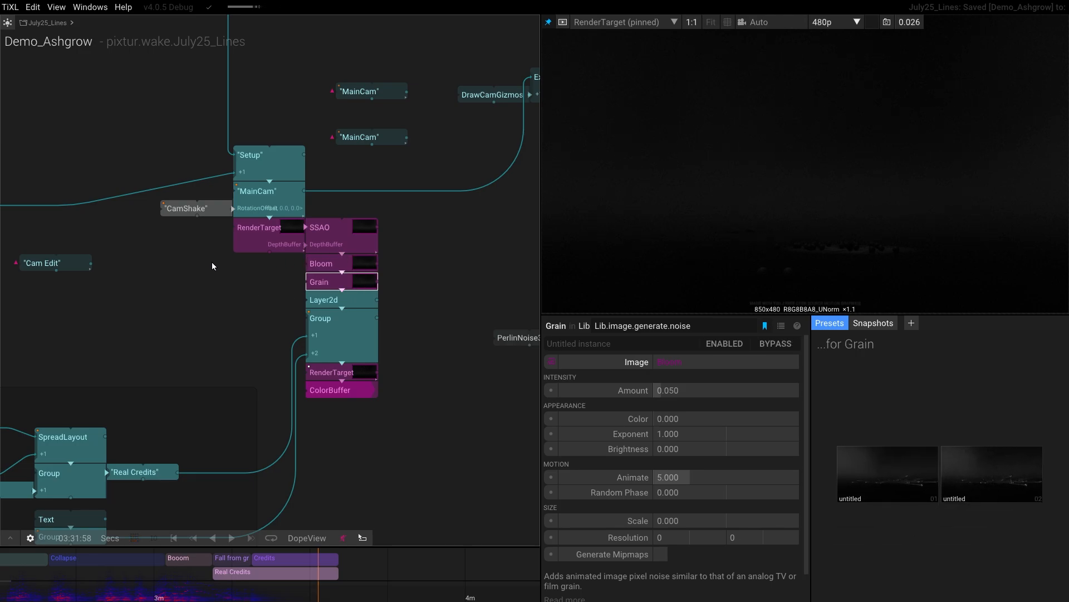
drag(184, 258, 215, 348)
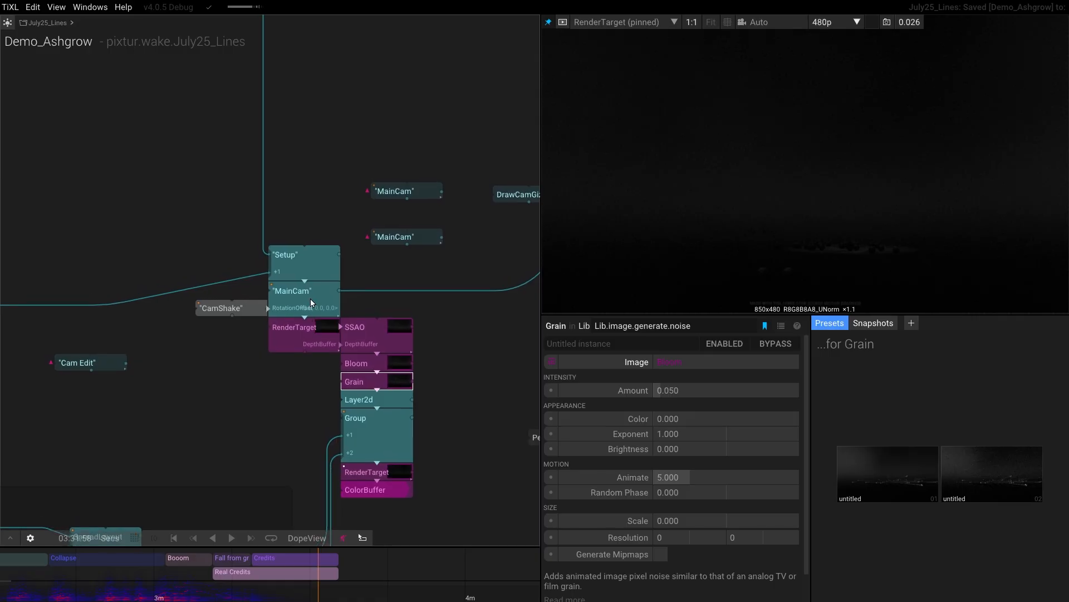
Step: Inspect MainCam's CamShake-driven RotationOffset at about 03:04.86 in the Booom clip, and return the playhead to the Collapse clip
click(271, 305)
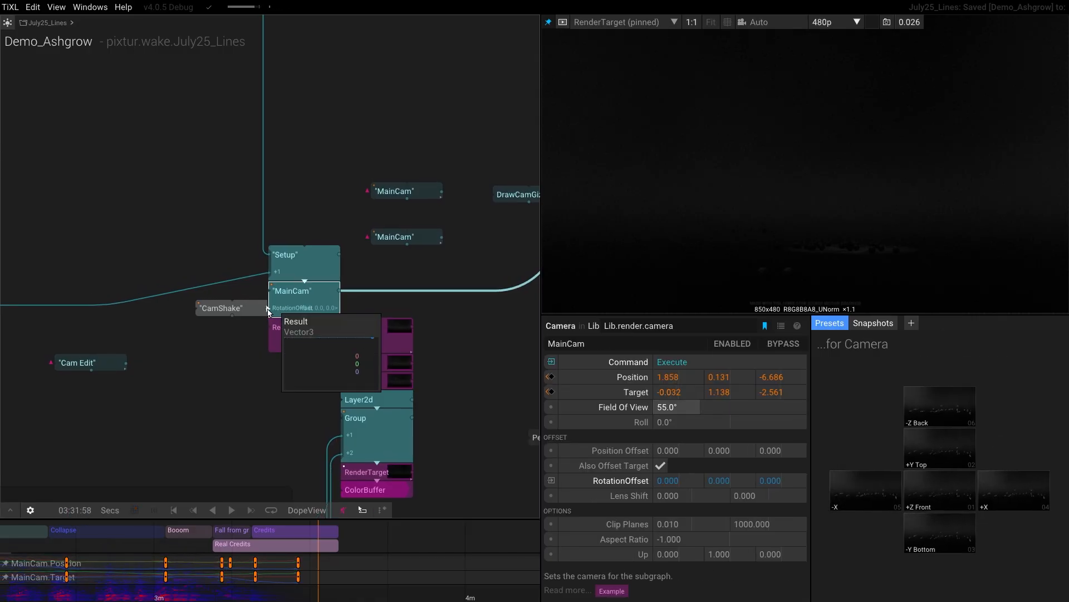
click(179, 599)
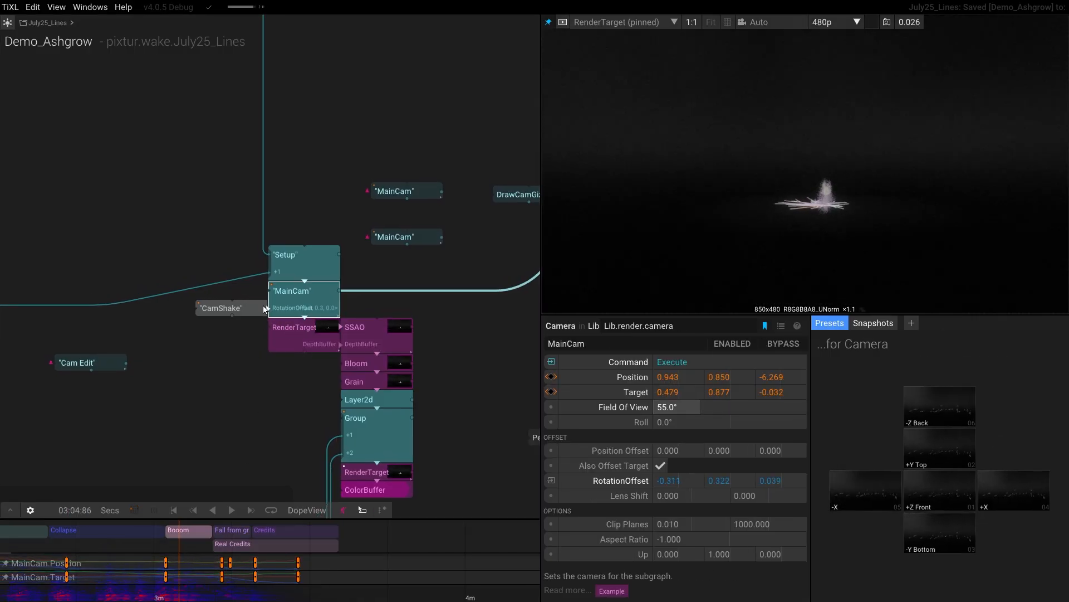
mouse_move(267, 309)
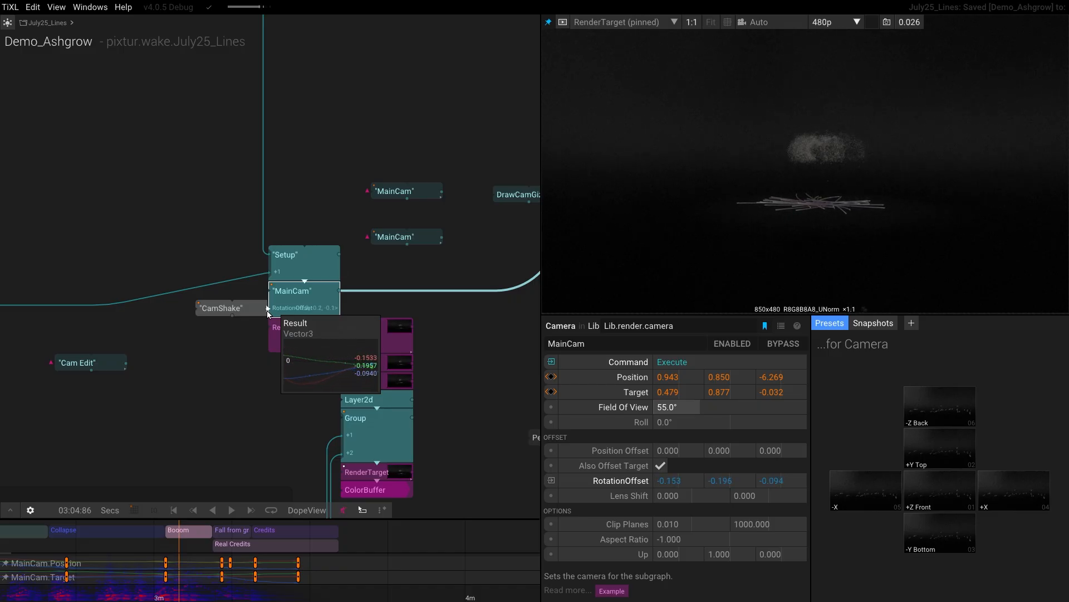
click(80, 596)
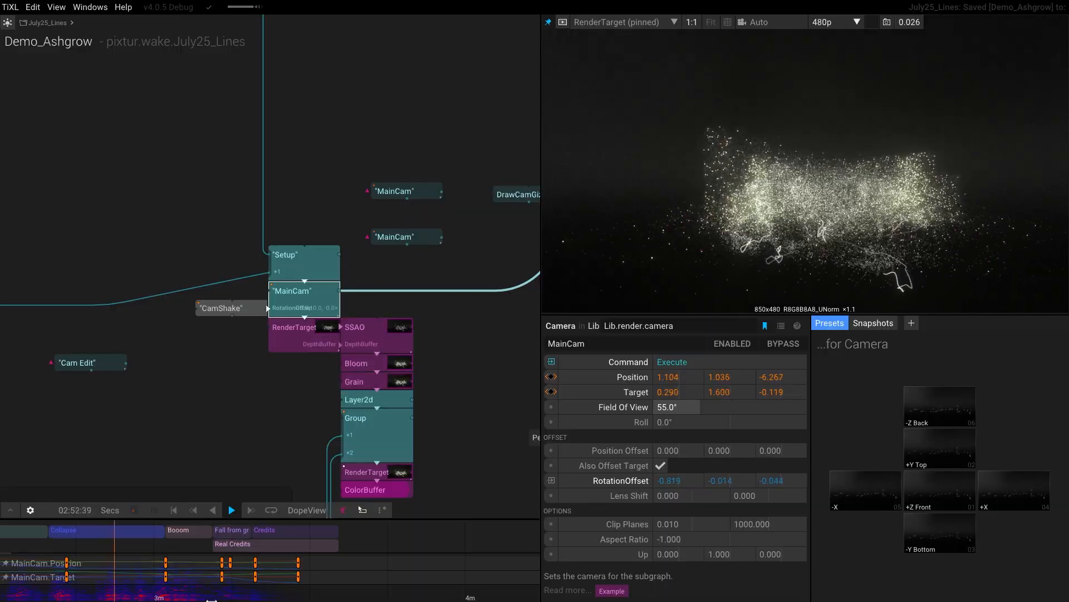
Step: Review the MainCam position and target keyframes over the whole timeline, check the unconnected lower MainCam, and look at the keyframe interpolation options
scroll(125, 594, down, 2)
drag(122, 594, 437, 594)
scroll(436, 594, down, 5)
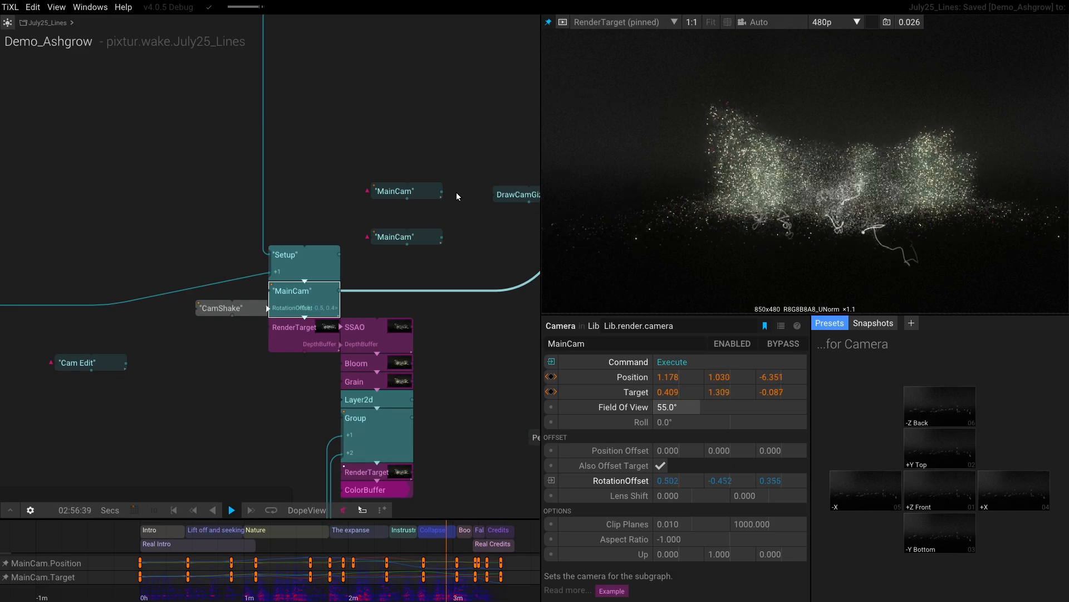
click(398, 237)
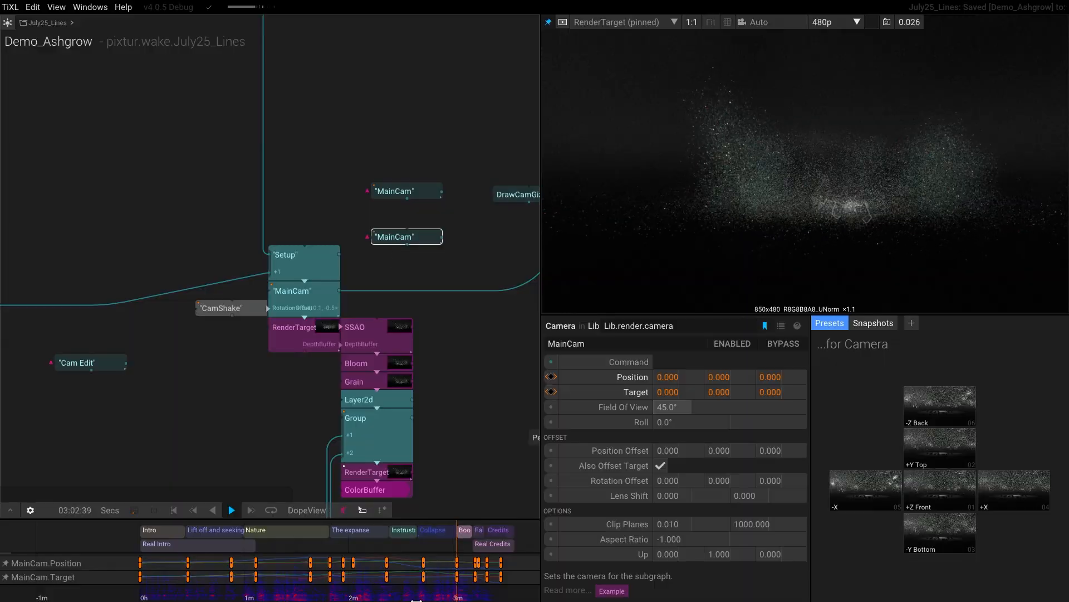
drag(518, 585, 381, 557)
right_click(401, 565)
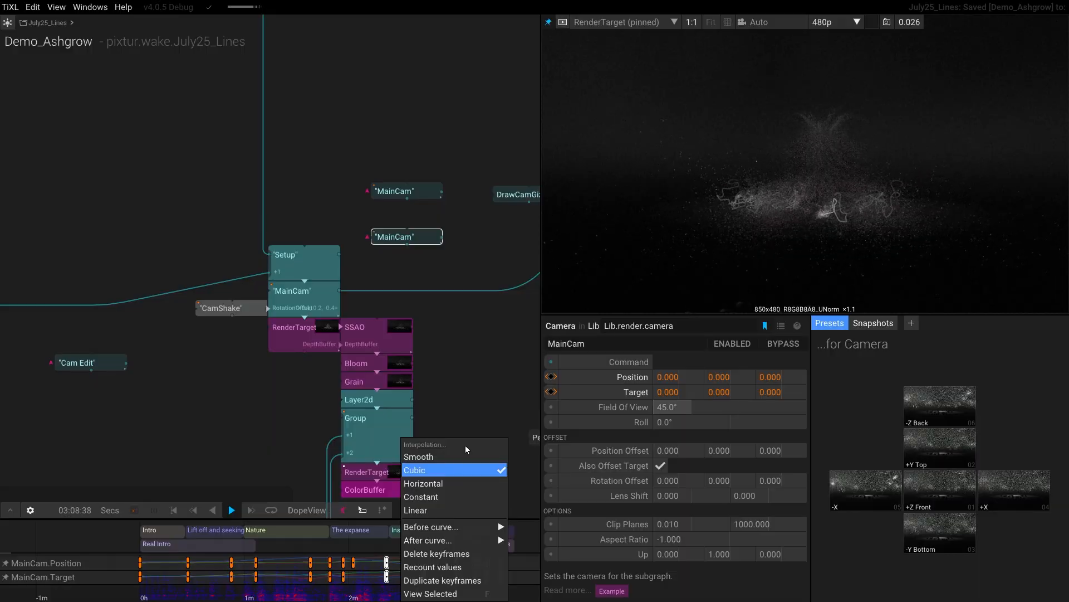
click(460, 396)
Step: Pin the Execute operator that combines the camera with DrawCamGizmos to the output, and set the output camera to Viewer
scroll(356, 350, down, 3)
scroll(385, 288, up, 3)
click(391, 268)
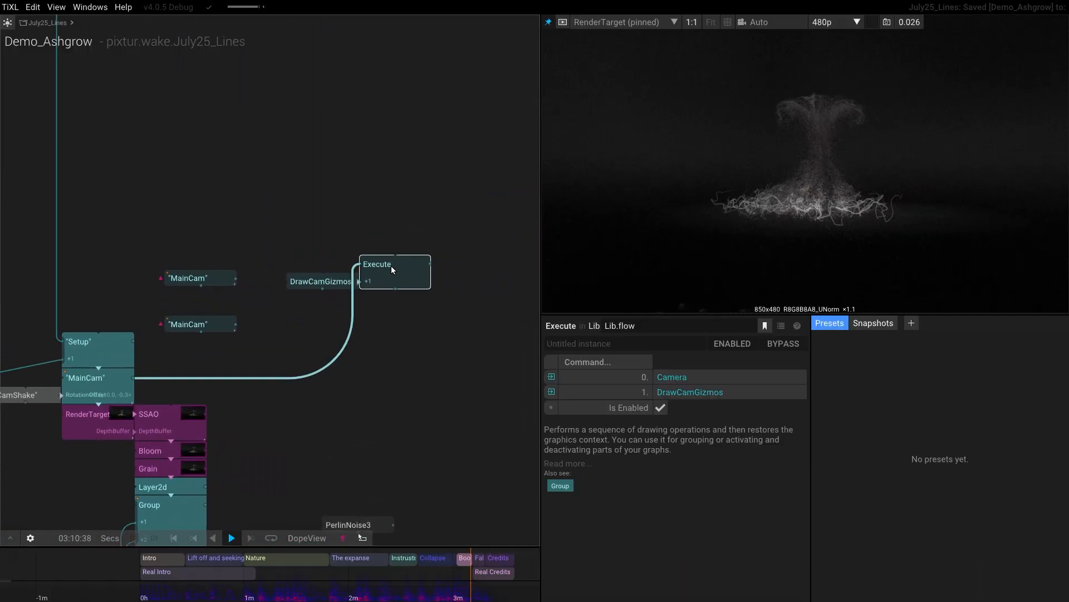
key(p)
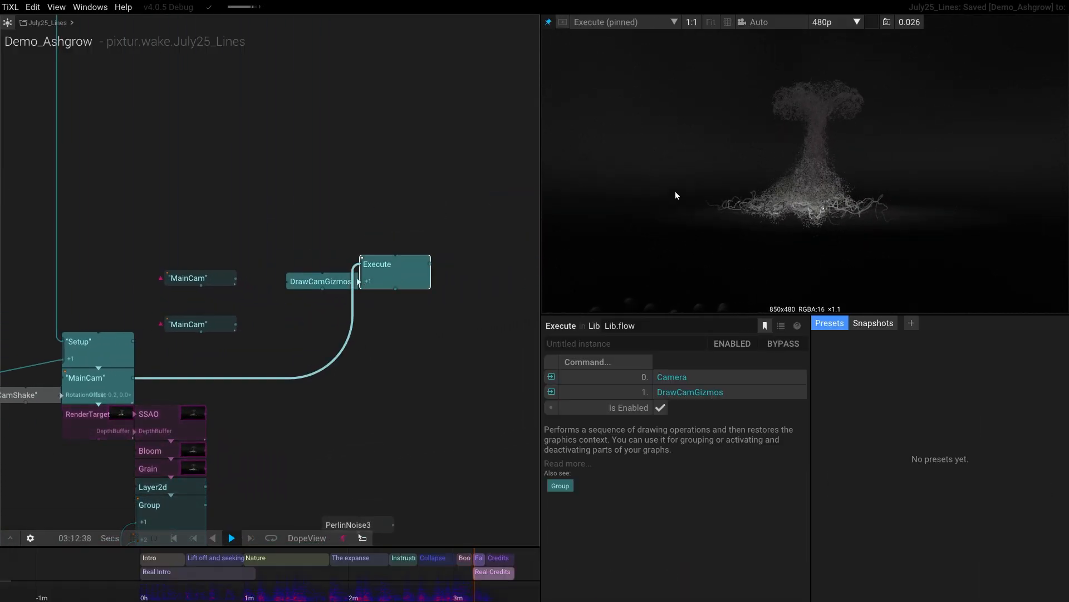
click(764, 22)
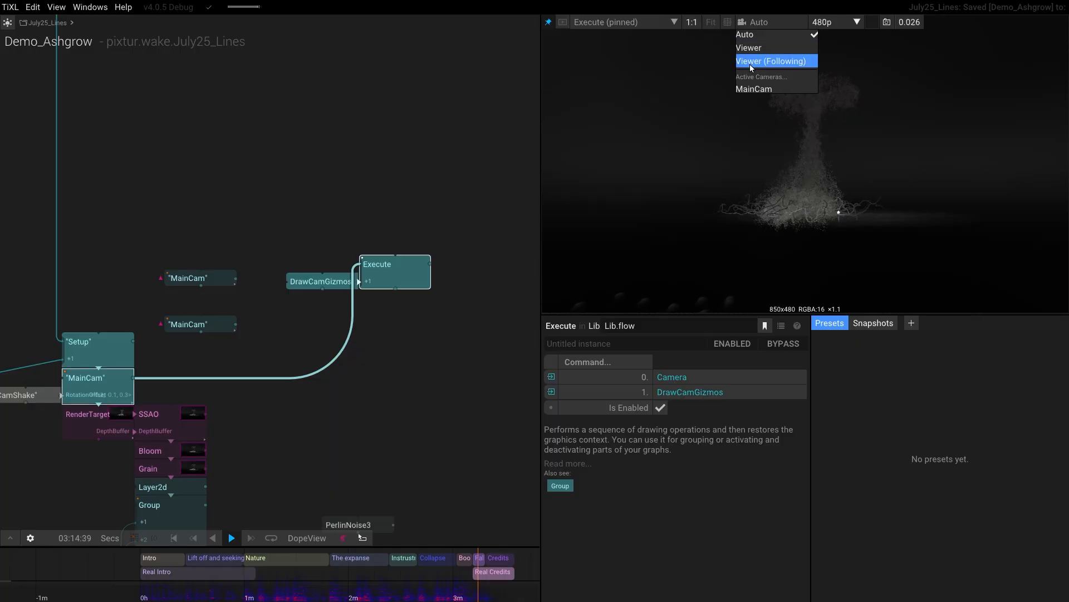
click(756, 49)
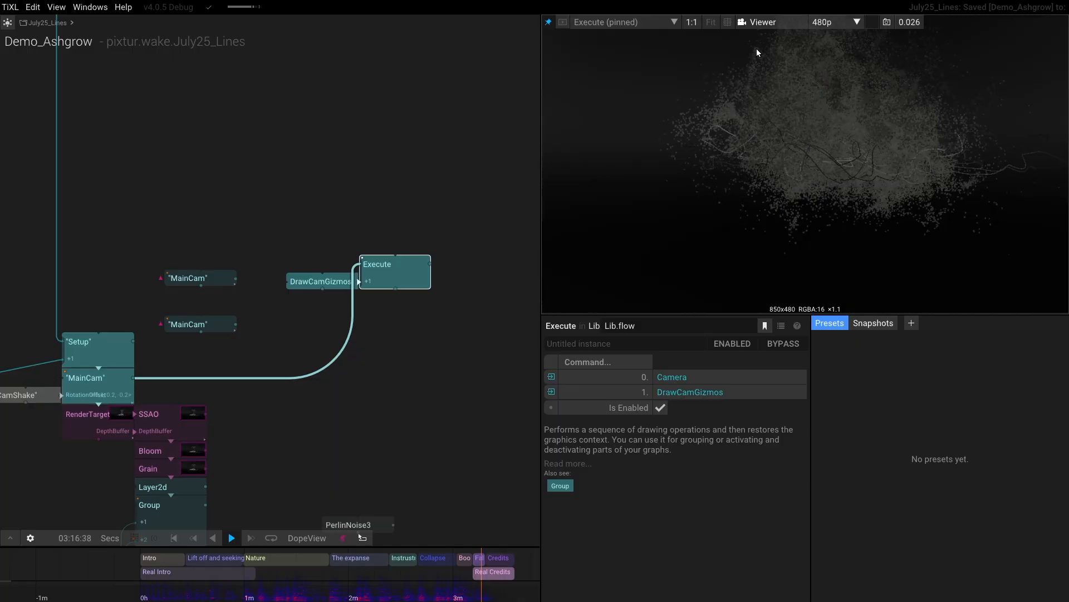
Step: Show the gizmos and floor grid, and examine the Nature landscape and camera gizmo from outside the scene
drag(863, 117, 792, 155)
scroll(792, 155, down, 4)
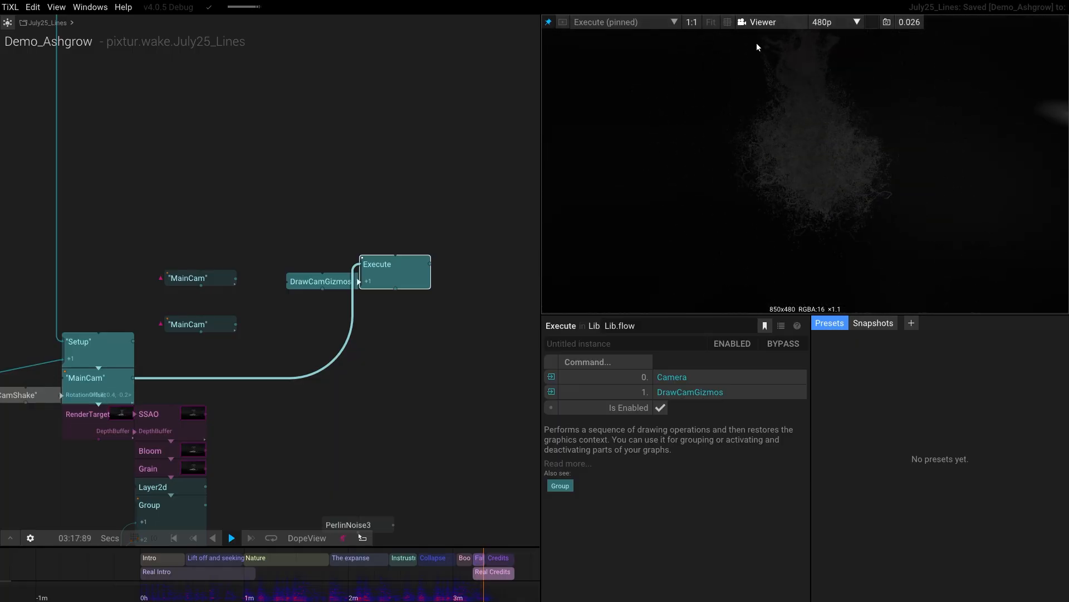
click(728, 21)
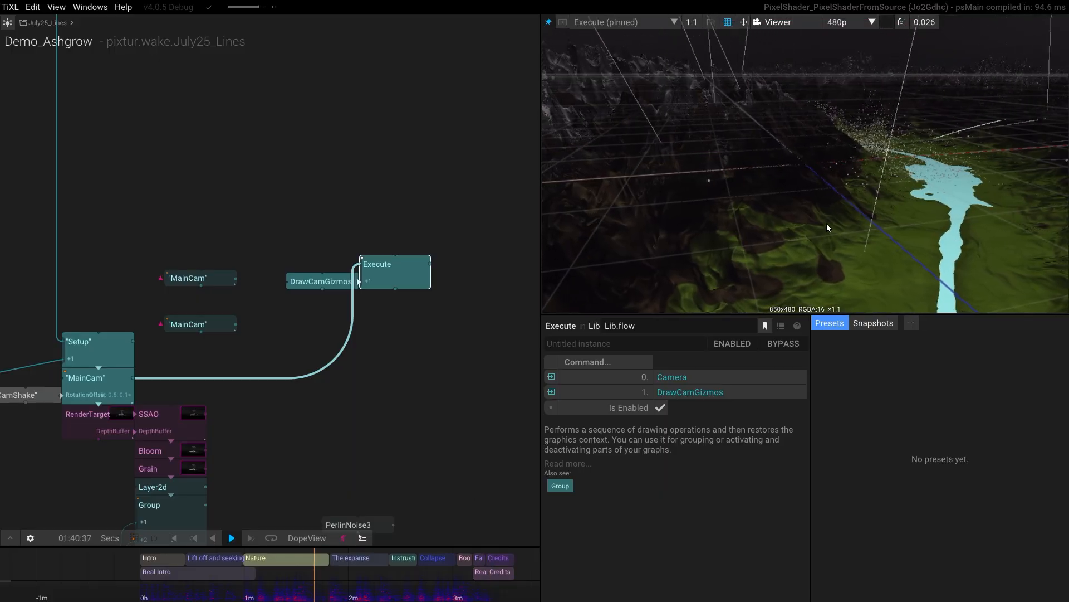
drag(864, 279, 872, 201)
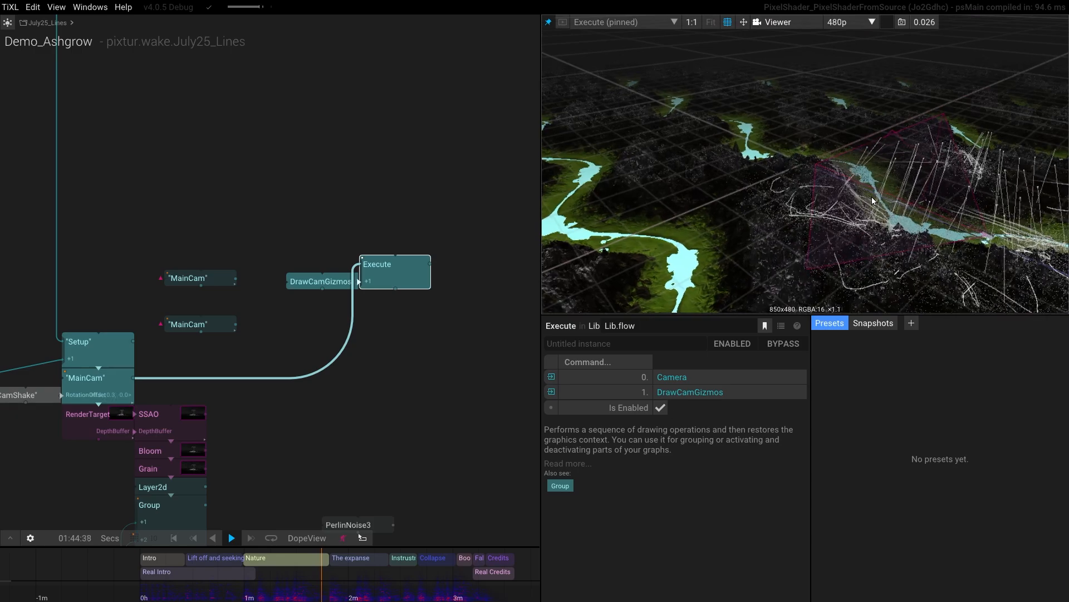
Step: Find the Debug Helpers section and inspect its VisibleGizmos operator, toggling it off and on
scroll(311, 377, down, 3)
drag(313, 301, 535, 73)
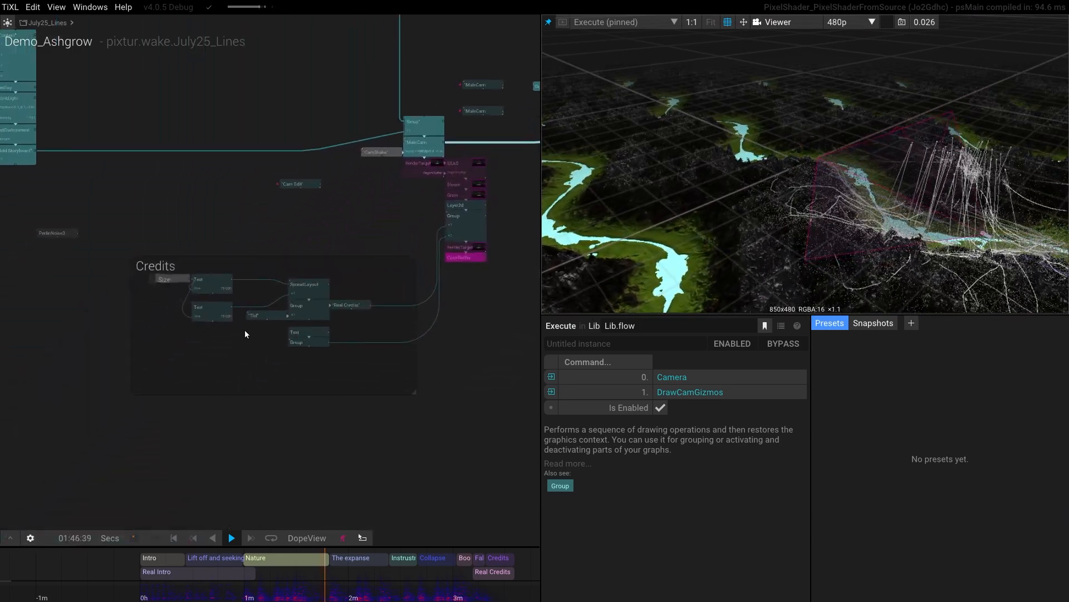
scroll(139, 209, down, 2)
drag(120, 220, 402, 206)
scroll(409, 301, down, 2)
scroll(191, 386, up, 4)
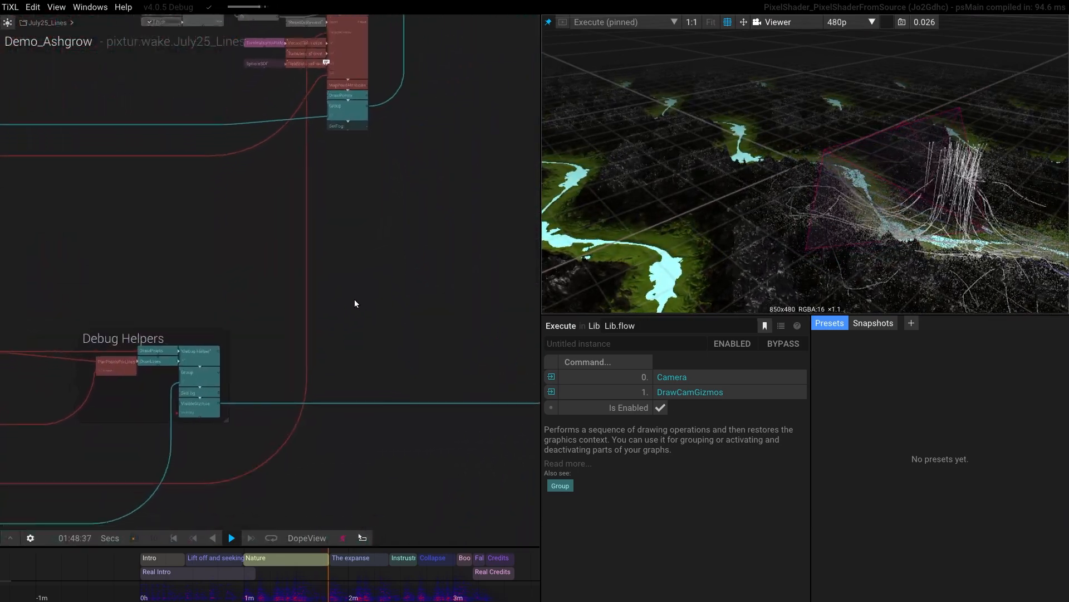
click(306, 266)
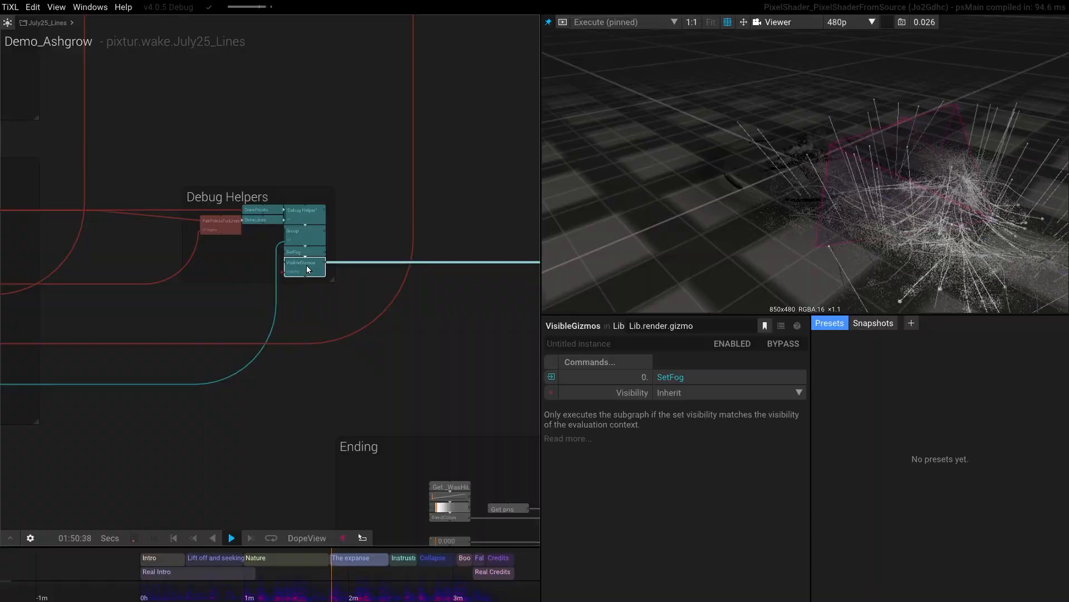
key(shift+d)
key(shift+d)
Step: Compare the output with gizmos and floor grid hidden and shown to check the debug helper lines
click(727, 22)
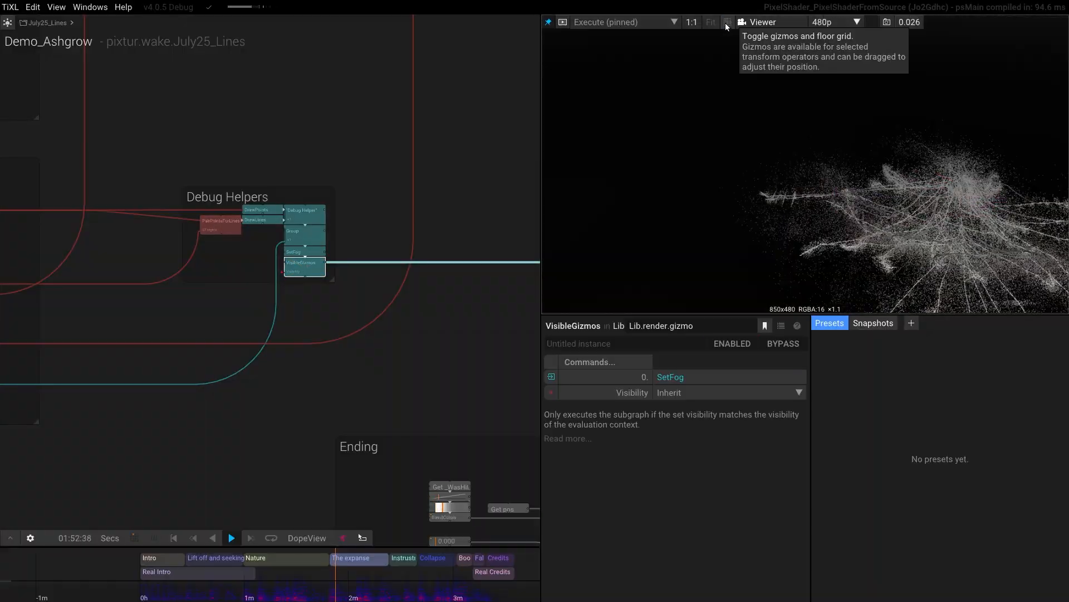
click(725, 23)
click(726, 22)
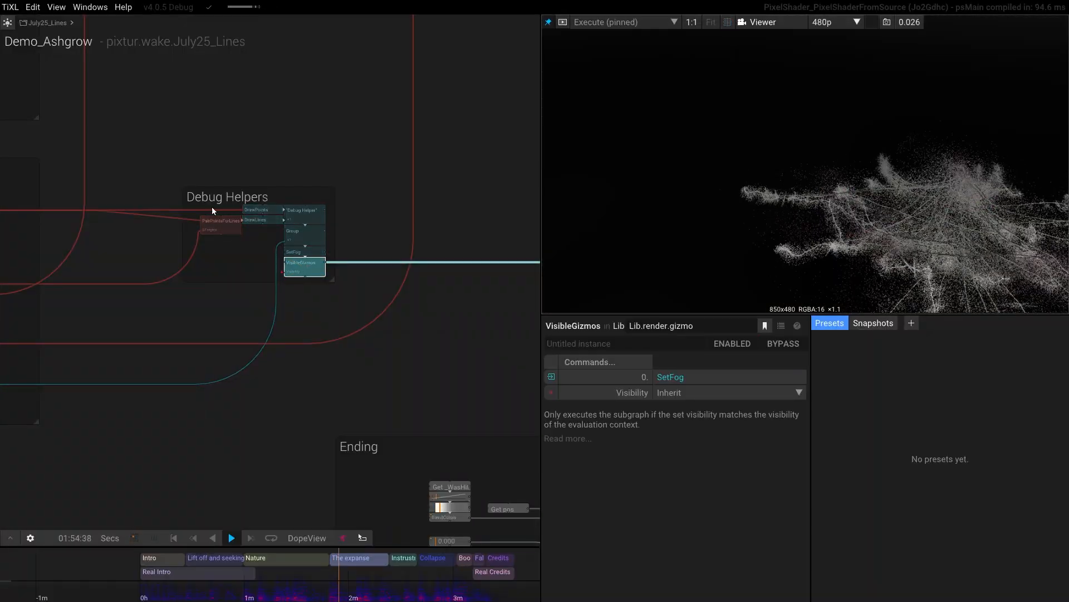
click(727, 22)
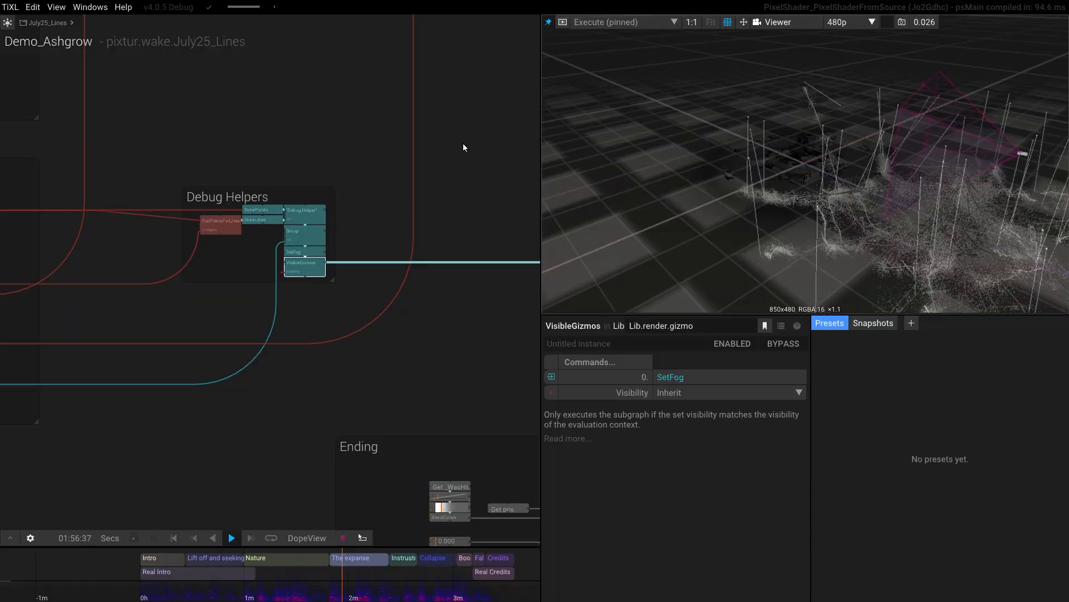
Step: Trace the VisibleGizmos connection up to the Content group and compare the output with and without gizmos
scroll(279, 250, down, 5)
drag(285, 155, 182, 297)
scroll(192, 237, up, 5)
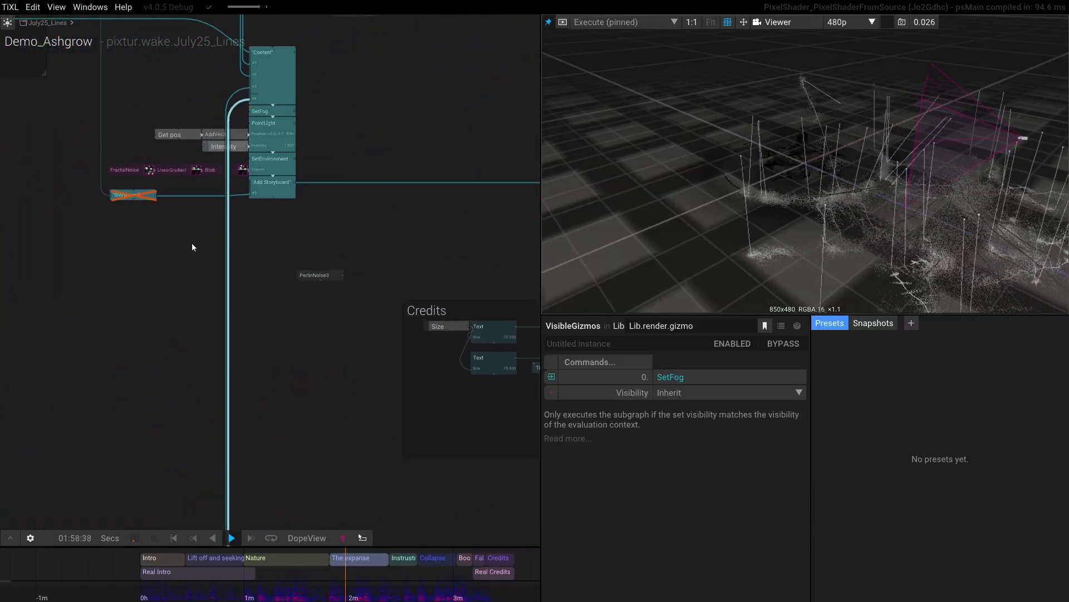
drag(192, 243, 208, 309)
click(730, 24)
click(730, 25)
Step: Pin the final RenderTarget beneath the Group that combines Layer2d with the credits to the output
drag(369, 242, 149, 133)
scroll(442, 273, down, 3)
drag(418, 238, 306, 221)
click(456, 251)
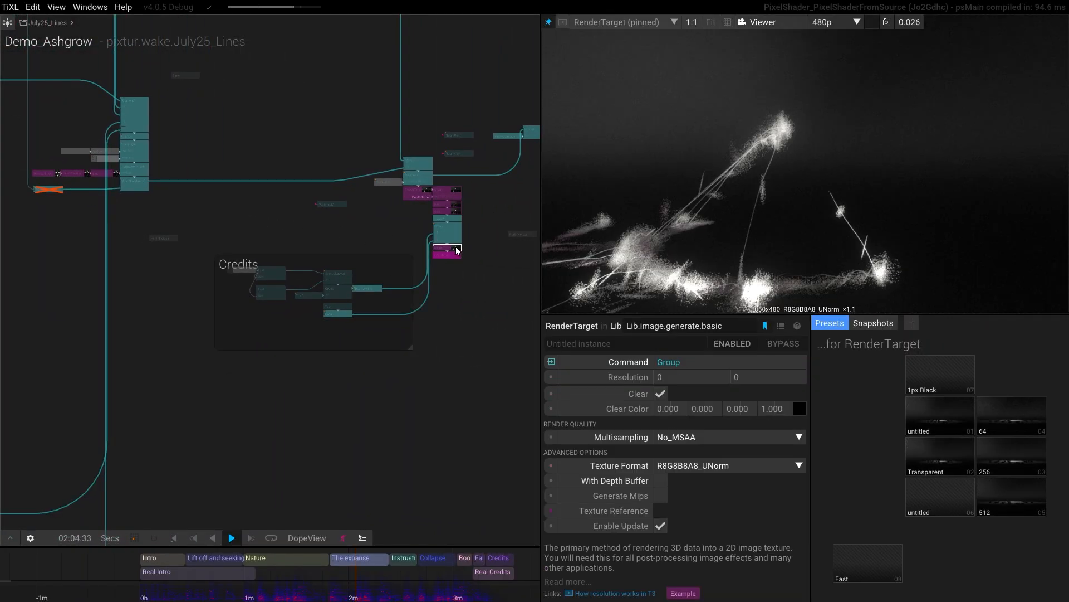
Step: Examine the Set Variables section, including where _WasHit is used and the HasValueChanged signal feeding it
scroll(128, 152, up, 5)
drag(243, 122, 214, 426)
scroll(343, 298, down, 2)
scroll(345, 292, down, 3)
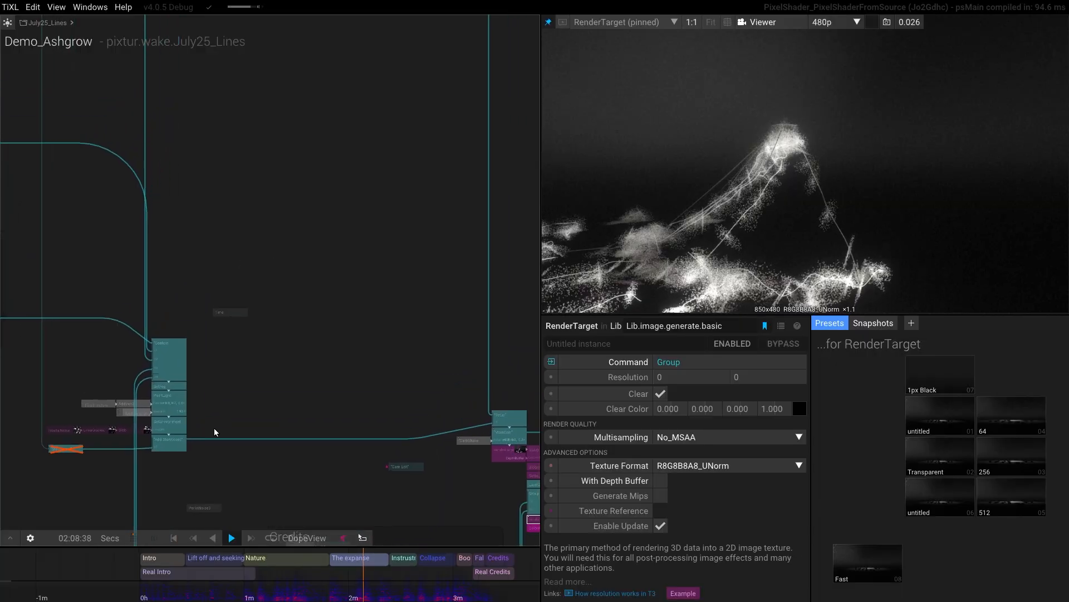
scroll(345, 234, down, 5)
drag(312, 98, 384, 268)
scroll(383, 241, up, 4)
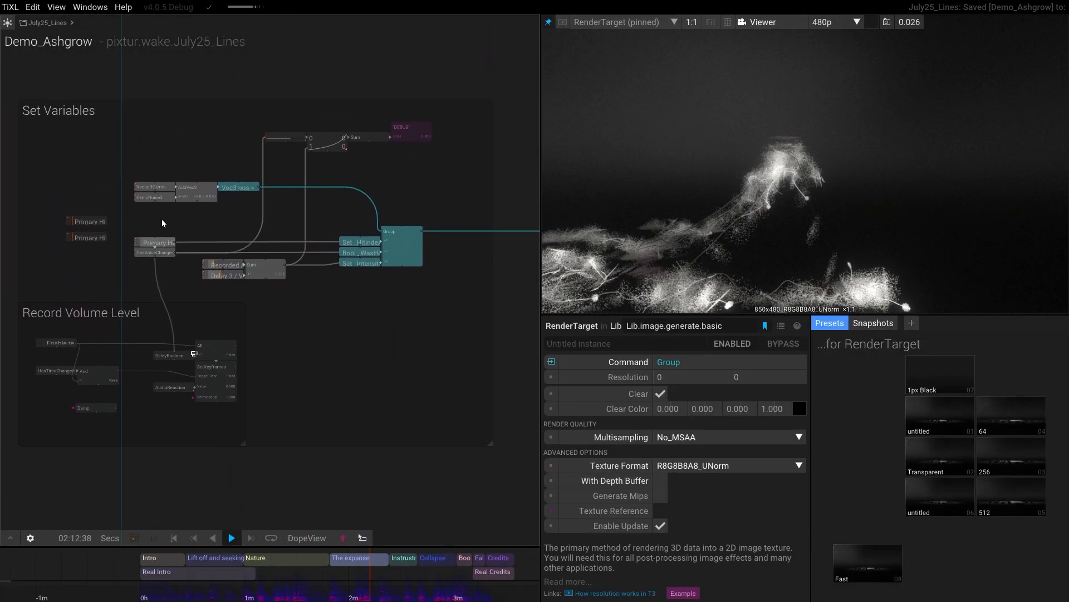
scroll(161, 219, up, 1)
scroll(185, 215, up, 2)
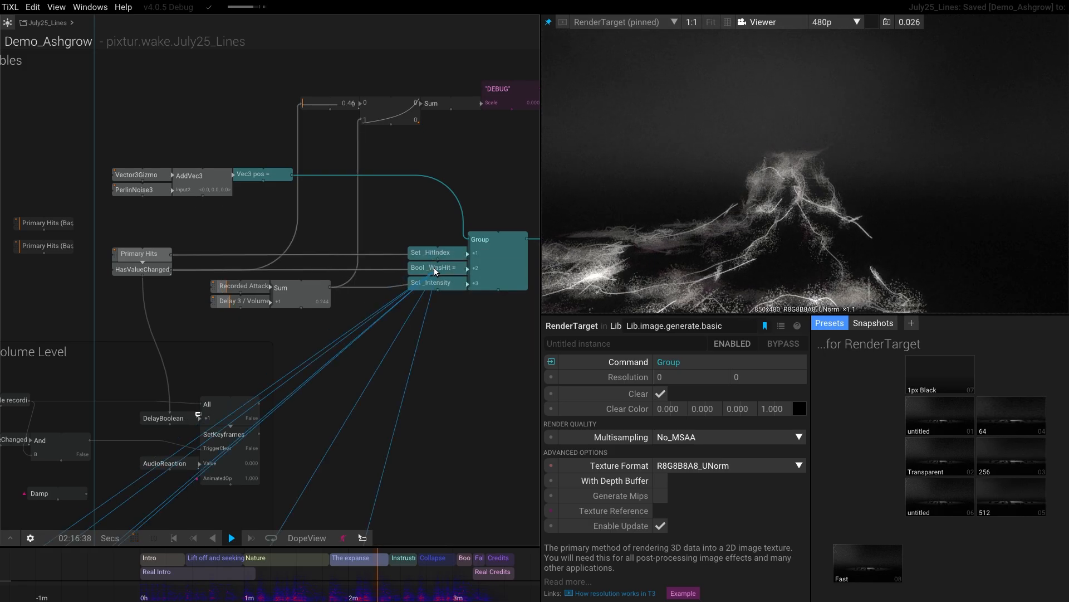
mouse_move(381, 287)
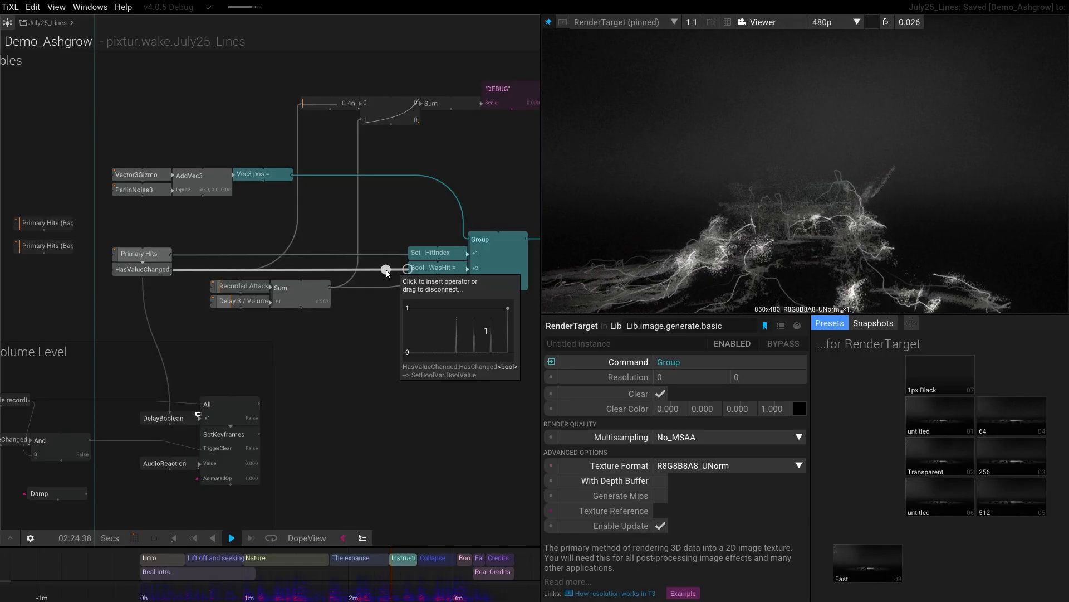
Step: Preview the hit-driven DEBUG Blob in the output, and return the output to the final RenderTarget
click(458, 104)
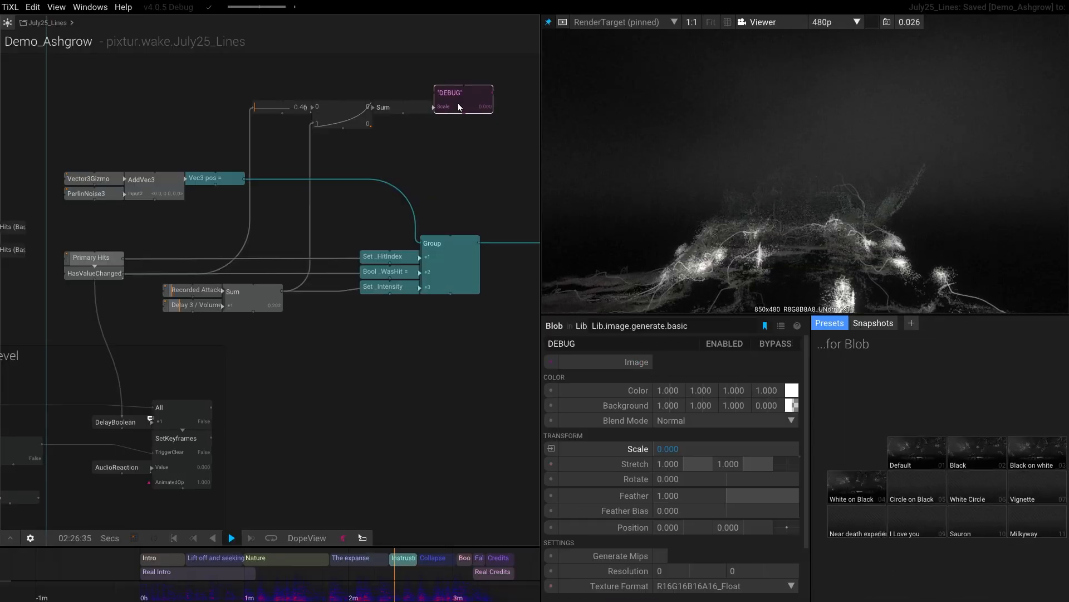
key(p)
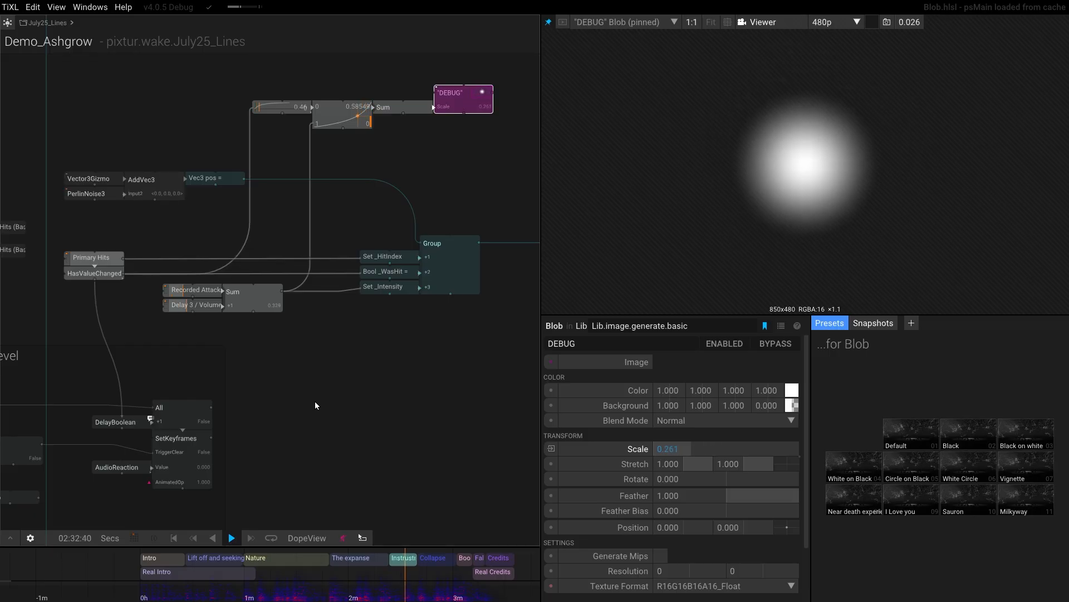
scroll(316, 404, down, 8)
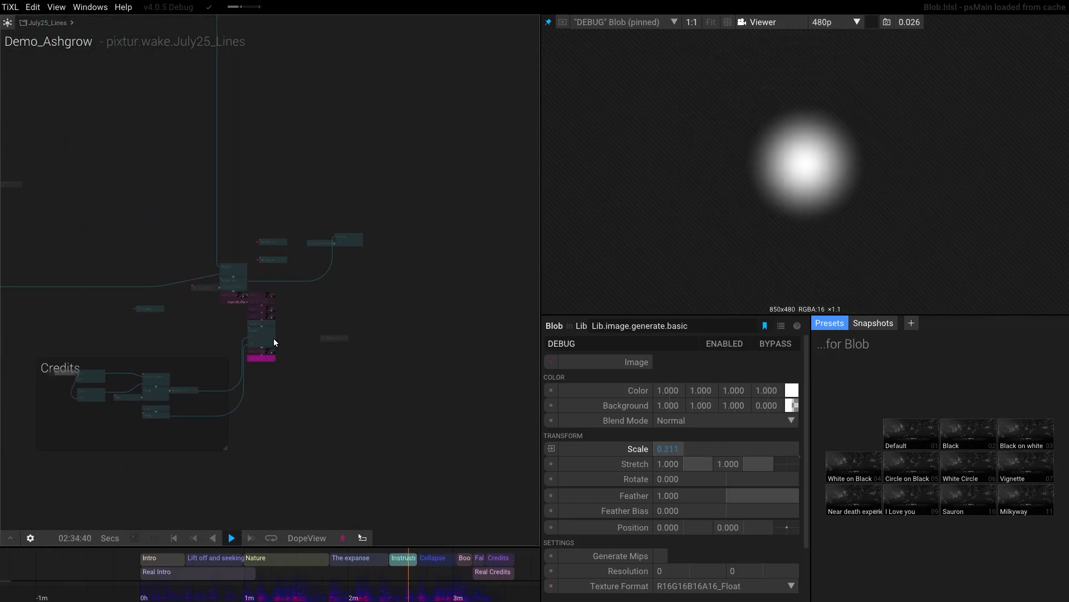
click(264, 356)
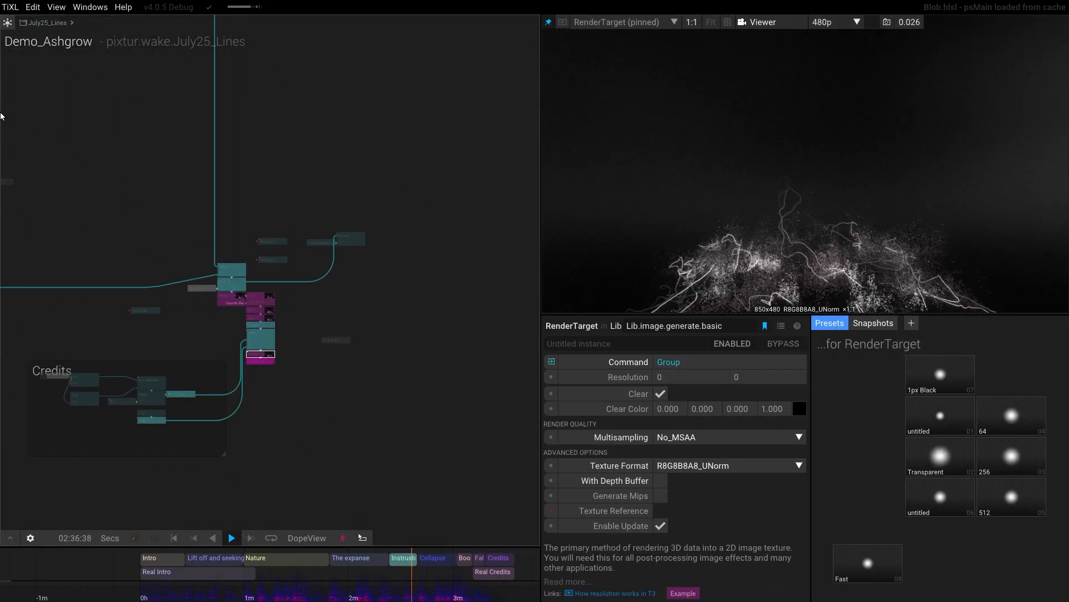
Step: Enable the Storyboard operator feeding Add Storyboard, preview it in The expanse clip, and disable it again
drag(1, 117, 374, 156)
scroll(200, 385, up, 4)
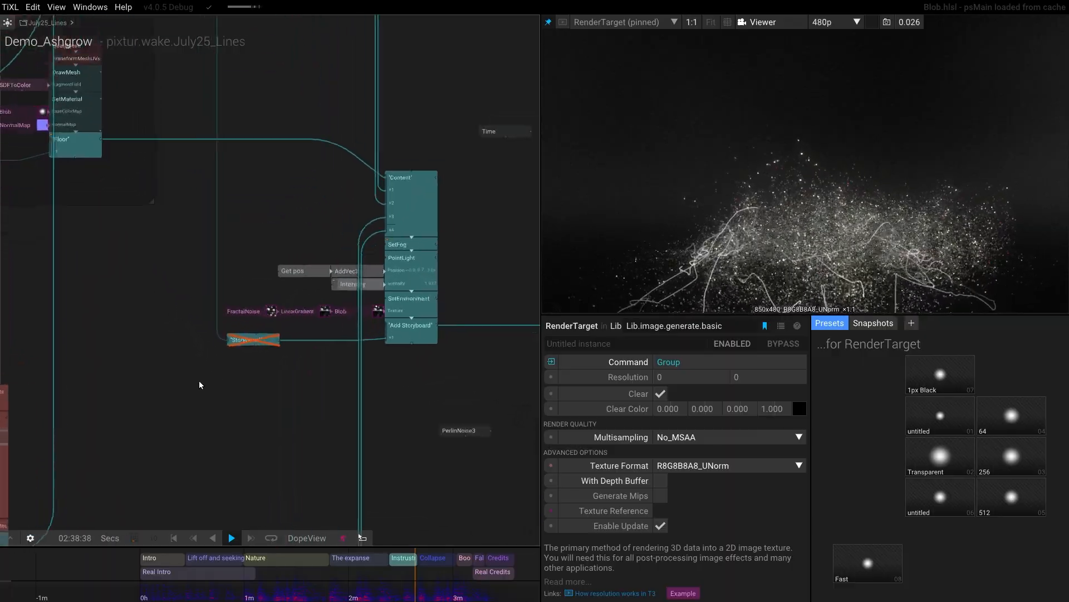
click(228, 340)
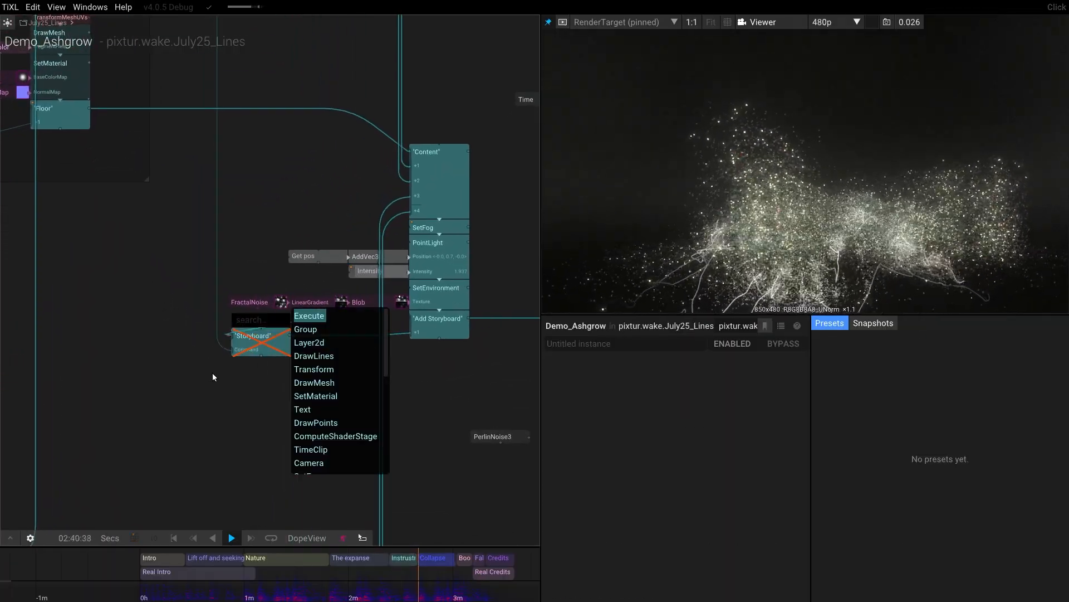
key(Return)
click(261, 334)
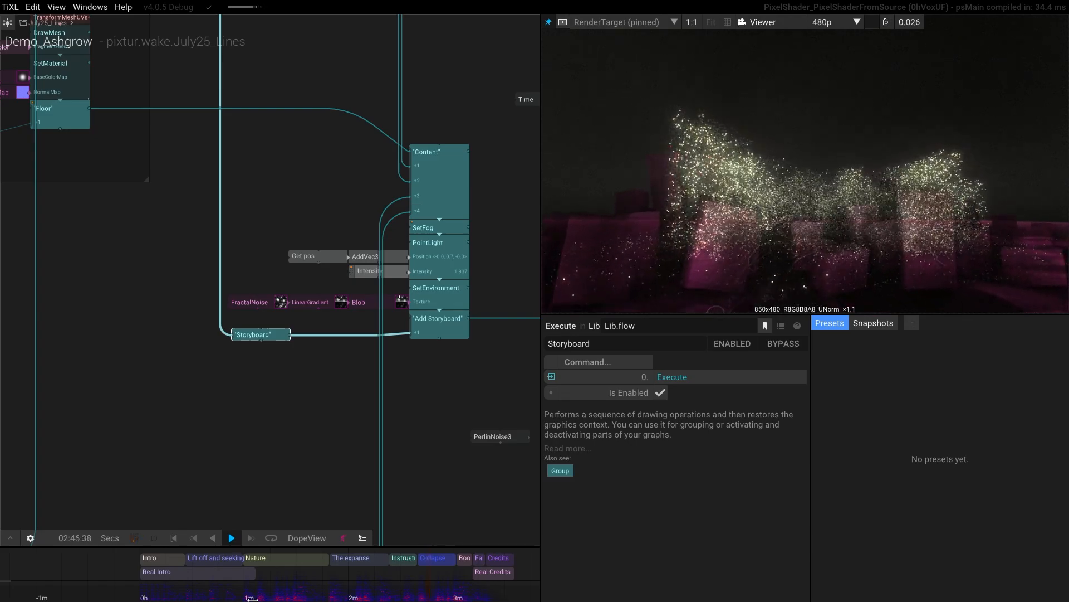
drag(251, 598, 370, 599)
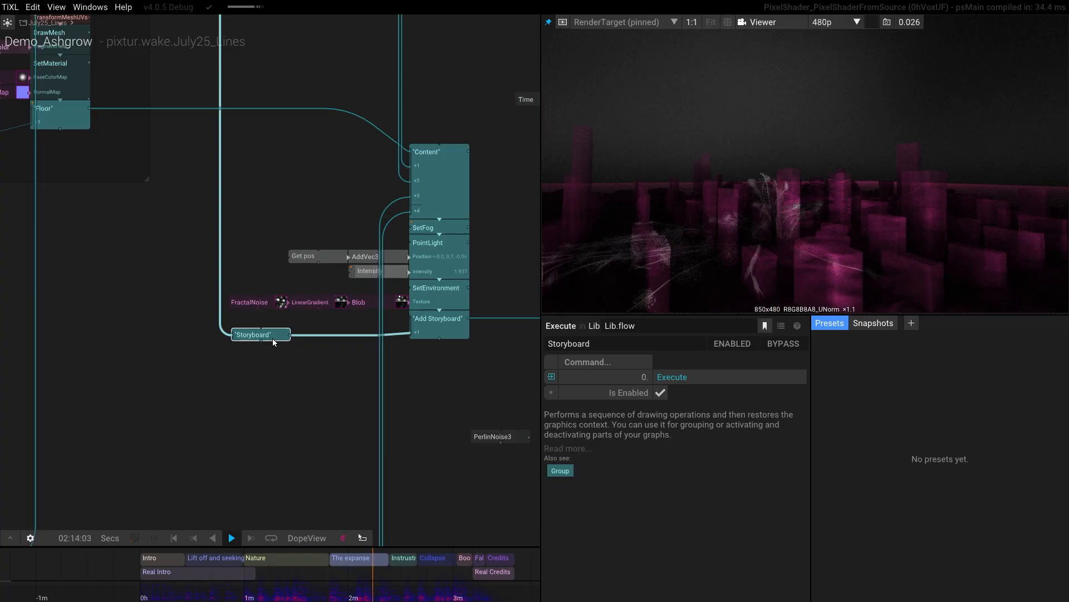
key(shift+d)
Step: Examine the SetEnvironment, PointLight and SetFog settings in the Content stack, including the values feeding the light's position and intensity
click(444, 295)
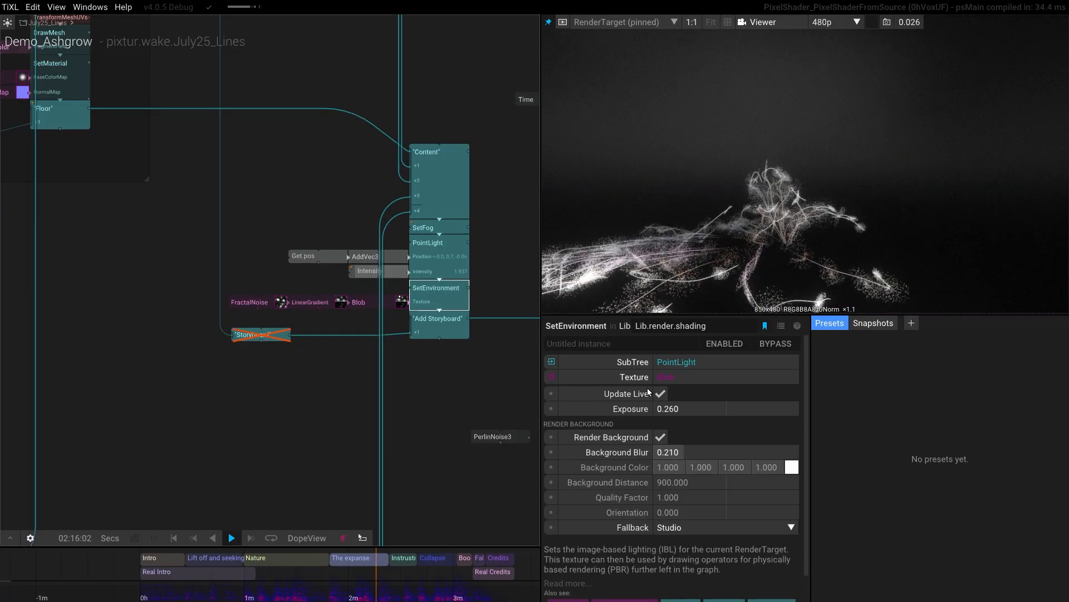
drag(666, 411, 735, 376)
drag(425, 387, 393, 420)
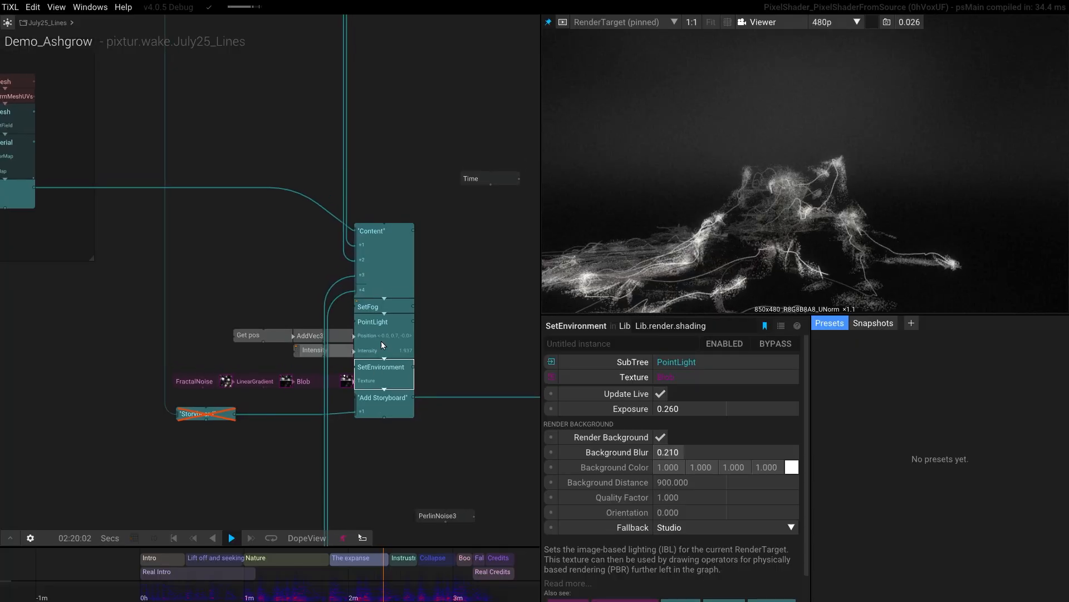
click(383, 337)
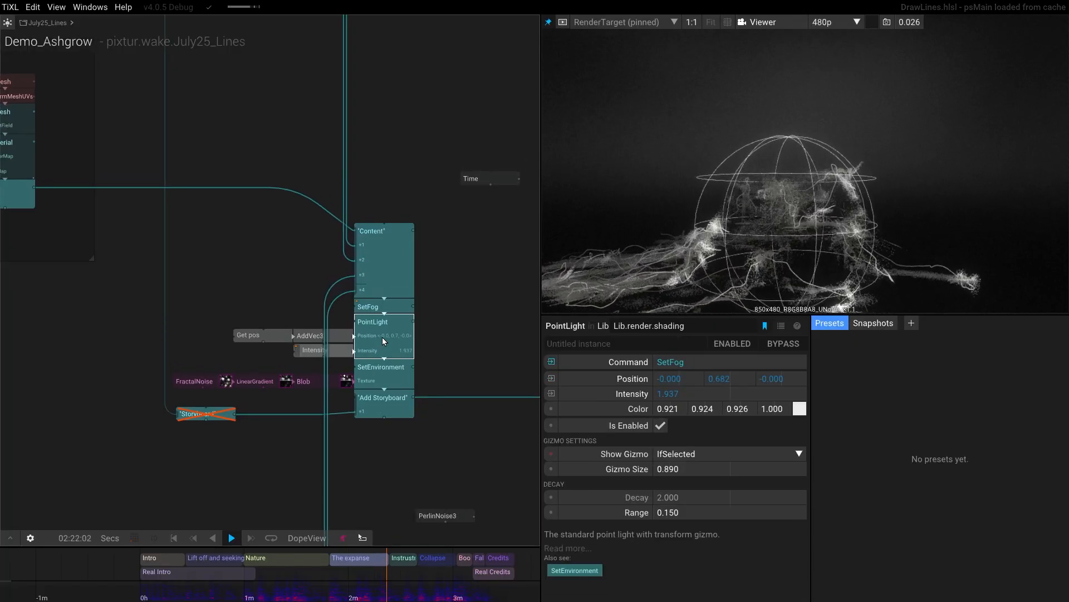
scroll(382, 336, up, 2)
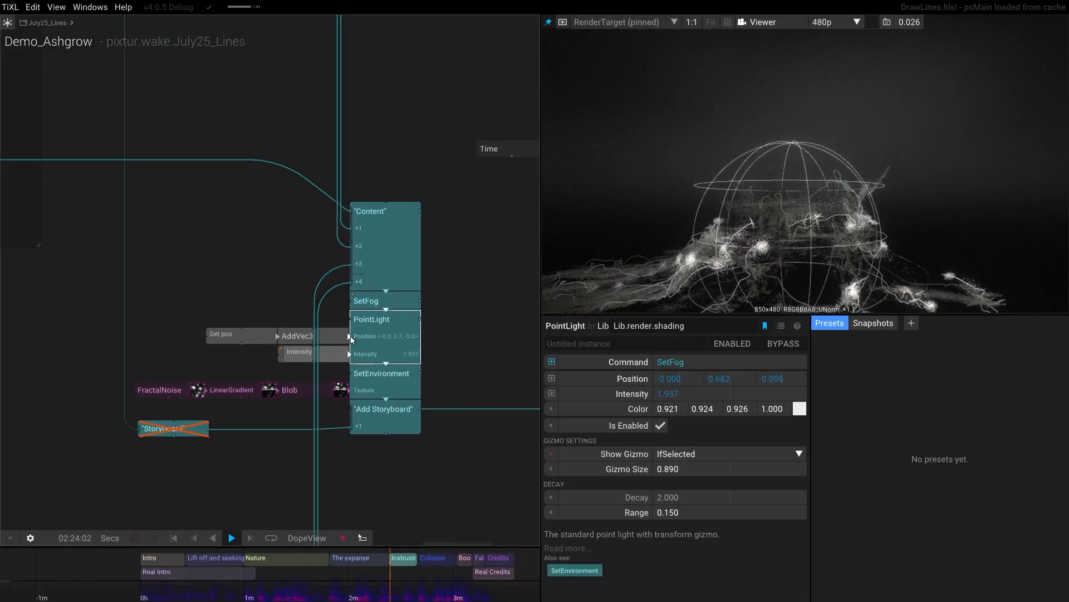
mouse_move(274, 338)
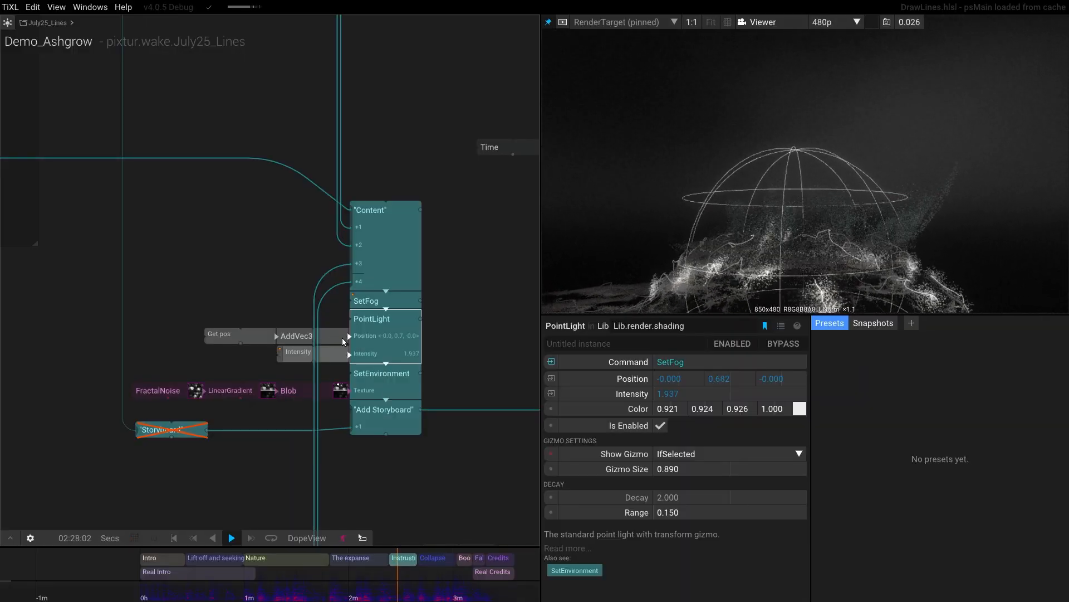
mouse_move(347, 338)
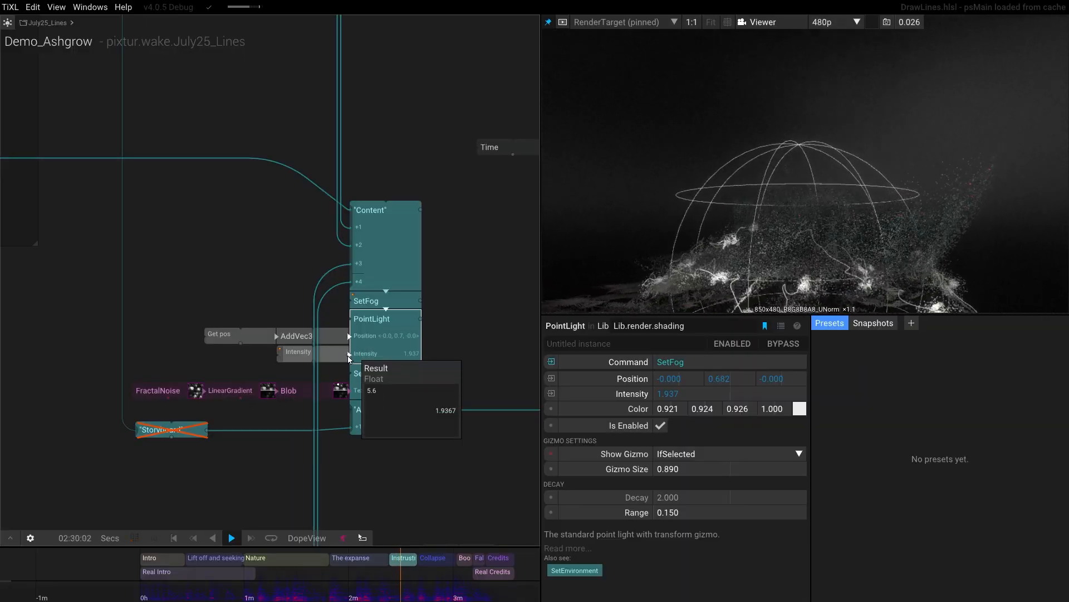
click(394, 301)
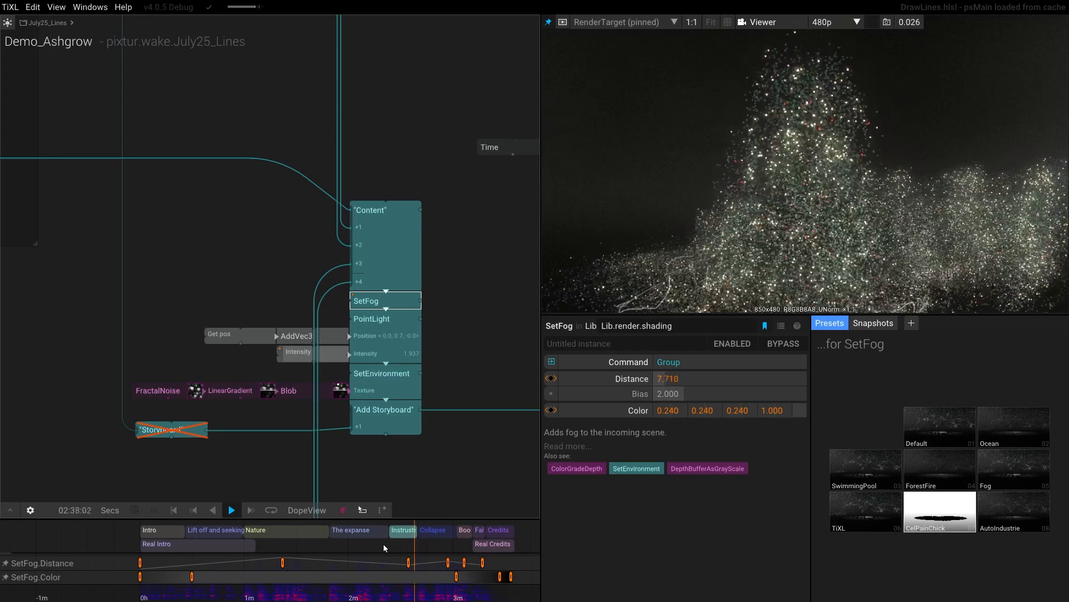
Step: Locate the Real Intro clip's operators and set the Random Phase of RandomizePoints in the Beginning section to 1.880
click(195, 544)
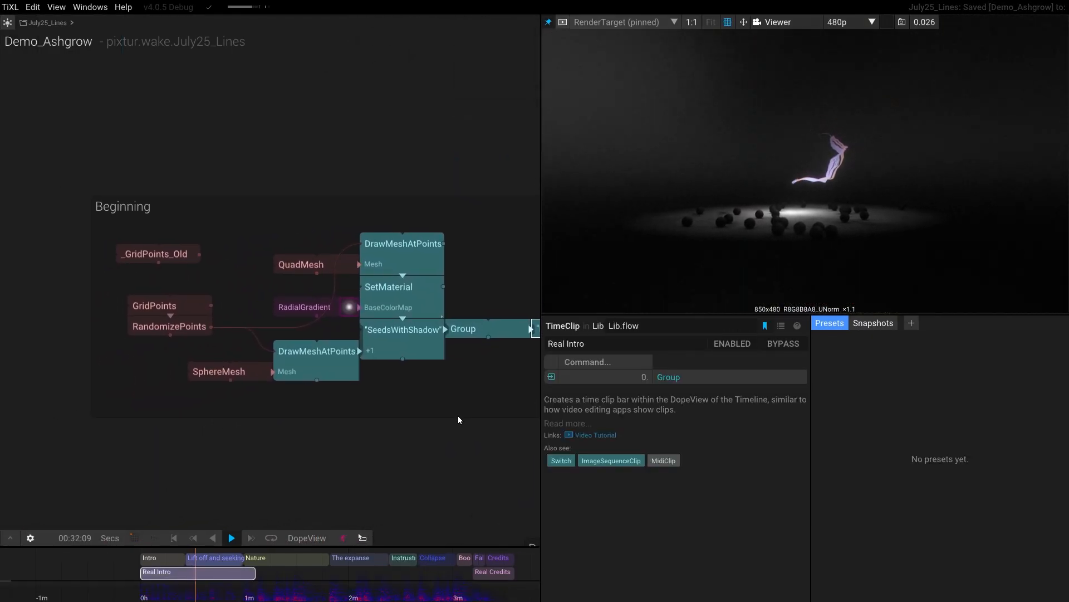
click(194, 308)
click(186, 335)
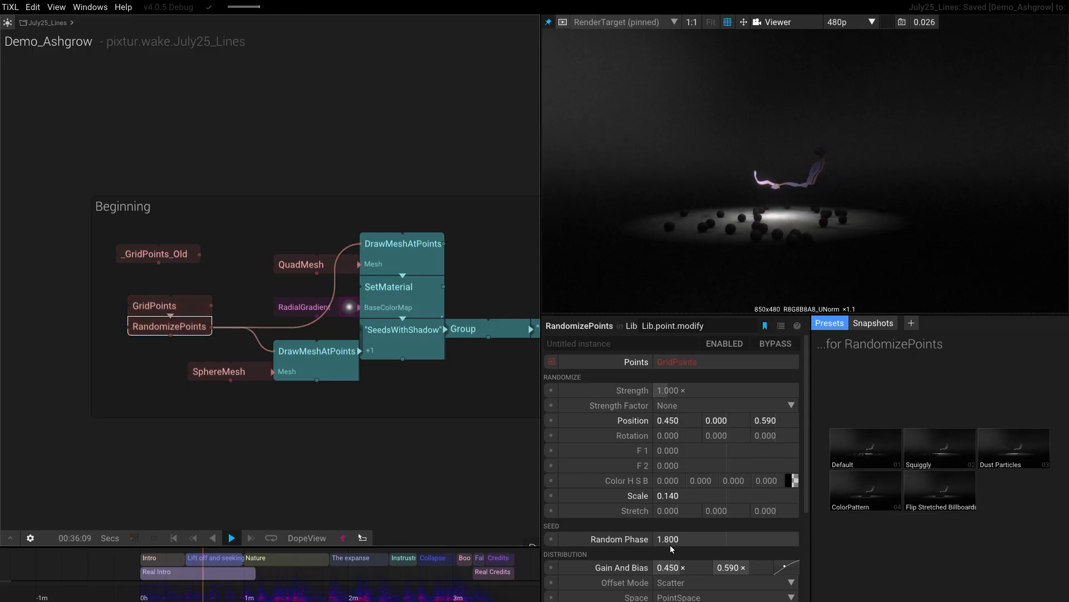
drag(671, 547, 752, 533)
drag(753, 529, 693, 526)
Step: Examine the RadialPoints emitter and the first MapPointAttributes operator feeding the ParticleSystem in the Main Ribbons section
drag(437, 435, 340, 420)
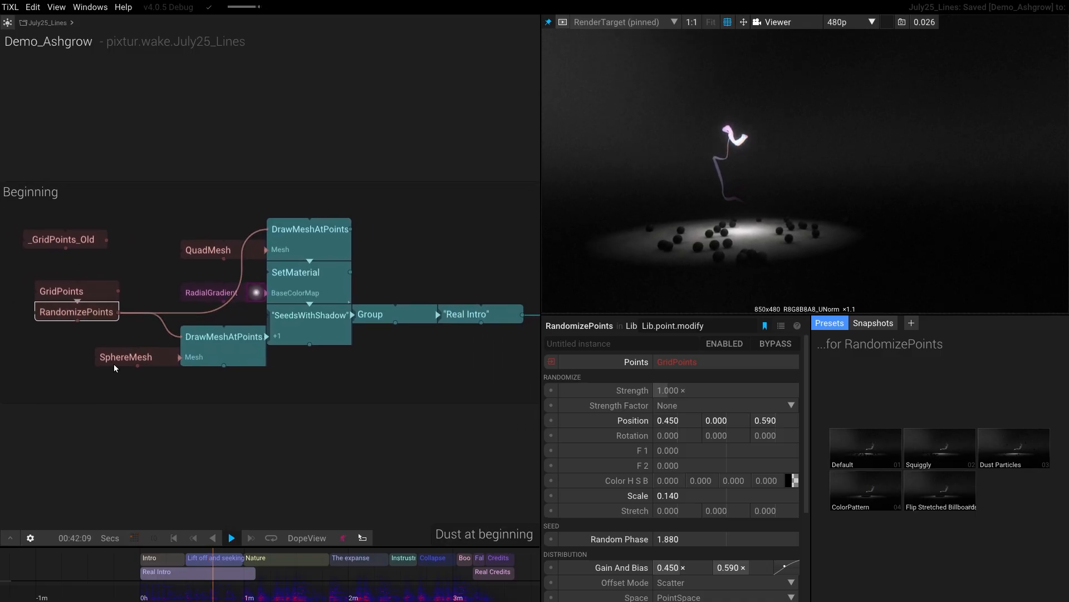
scroll(222, 393, down, 5)
drag(384, 432, 377, 309)
scroll(376, 306, up, 5)
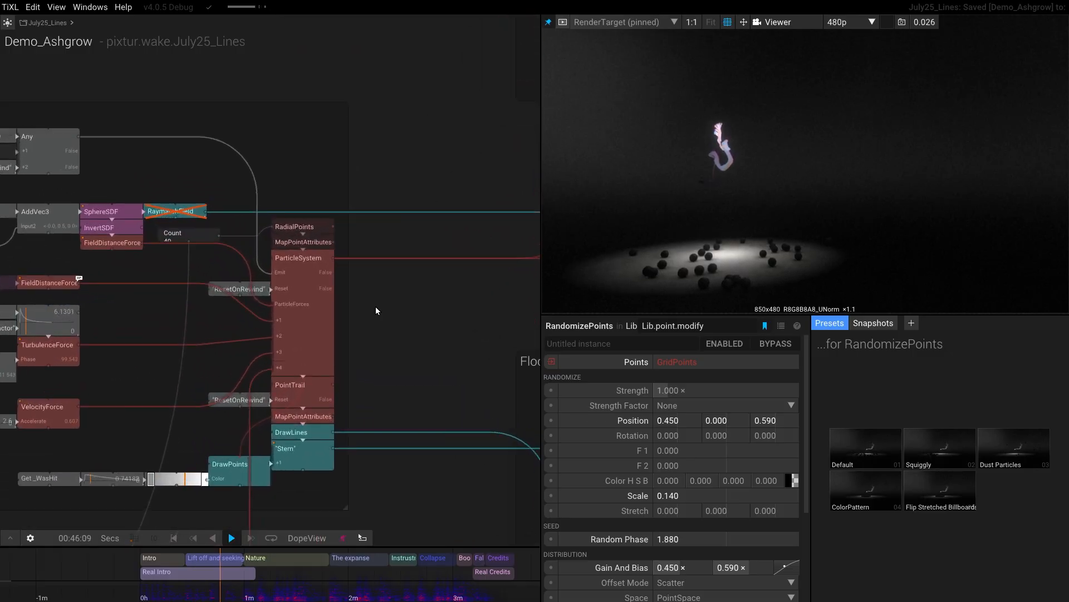
click(310, 220)
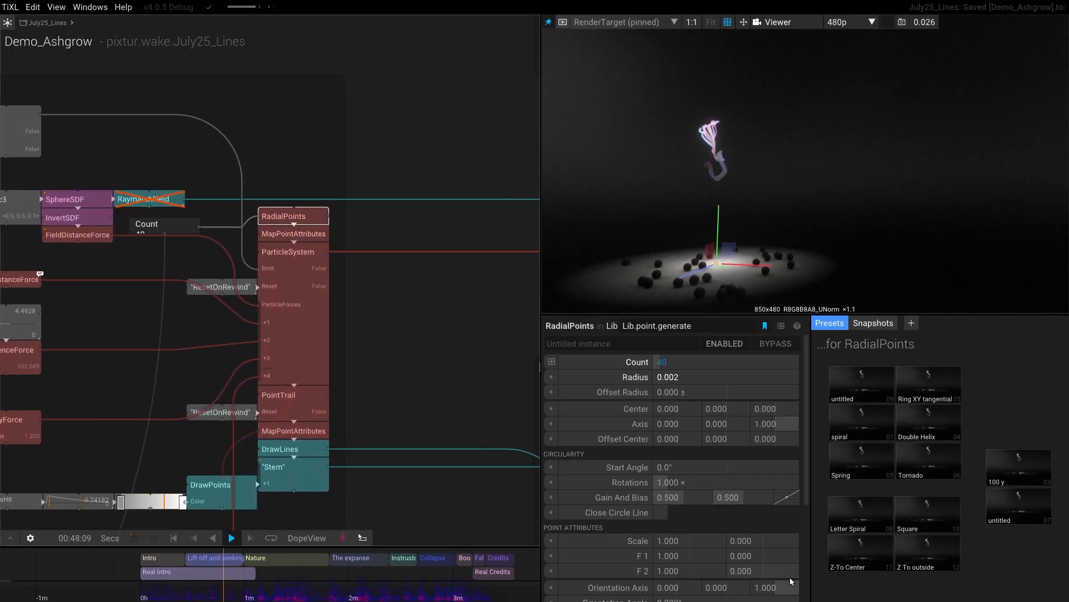
drag(807, 464, 794, 567)
click(293, 234)
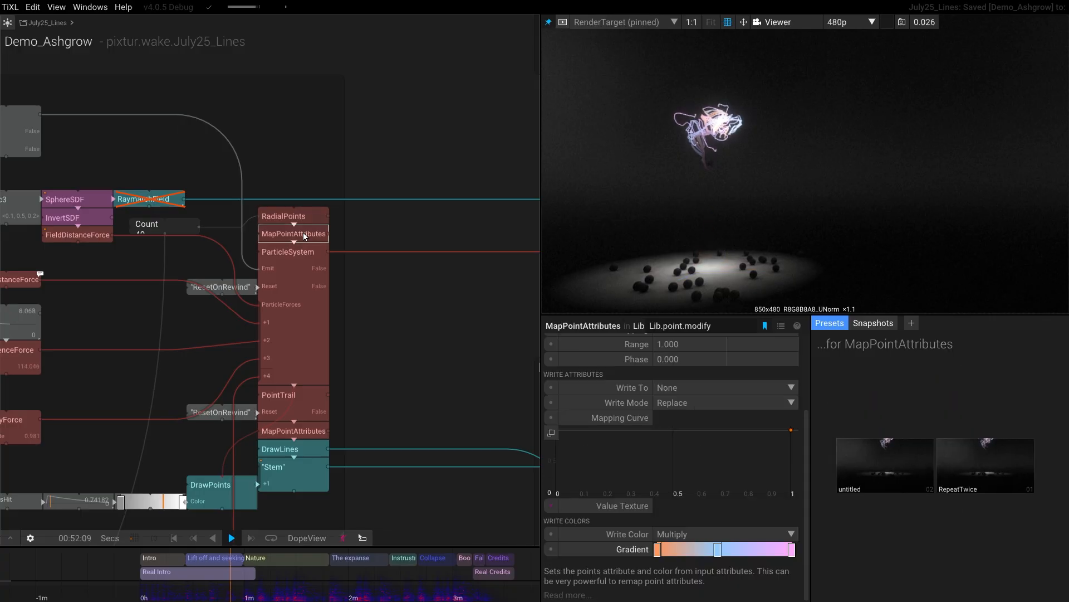
scroll(675, 501, up, 5)
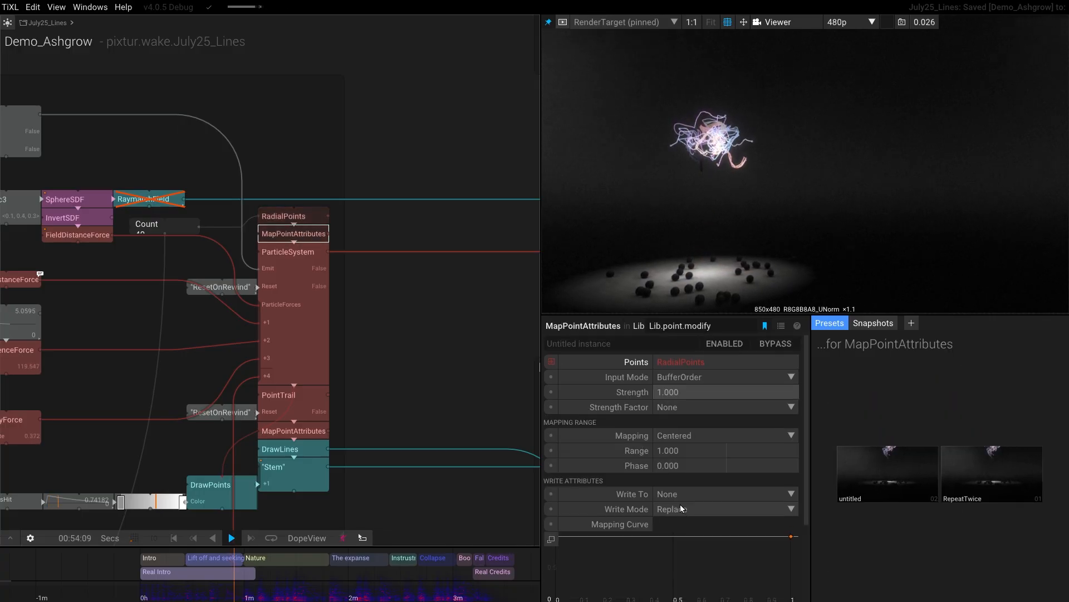
Step: Examine the FieldDistanceForce beneath InvertSDF and restart playback from within the Intro clip
drag(363, 327, 463, 334)
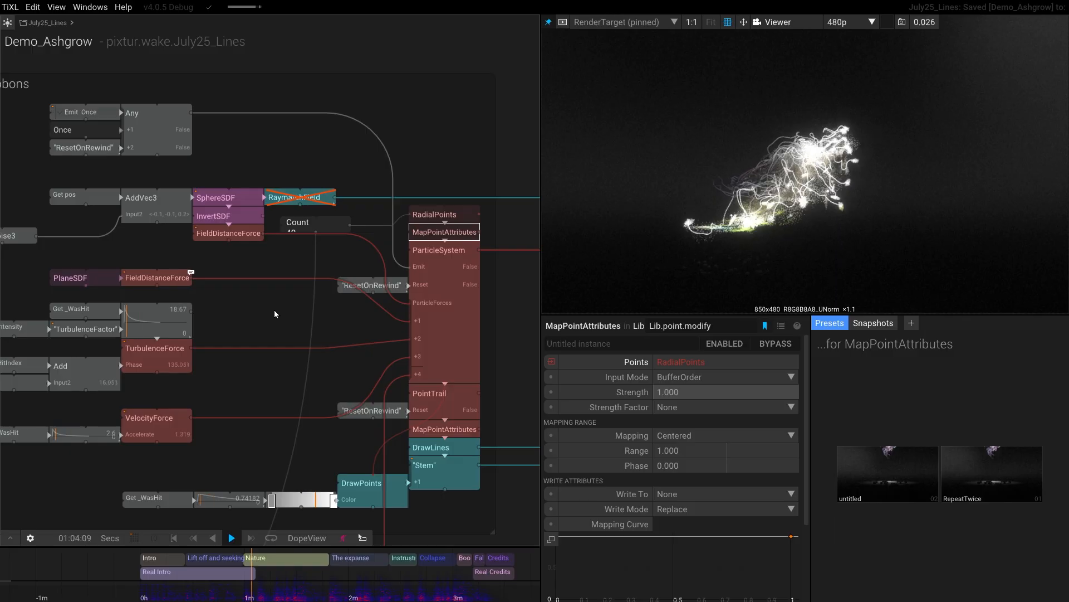
click(243, 236)
click(174, 597)
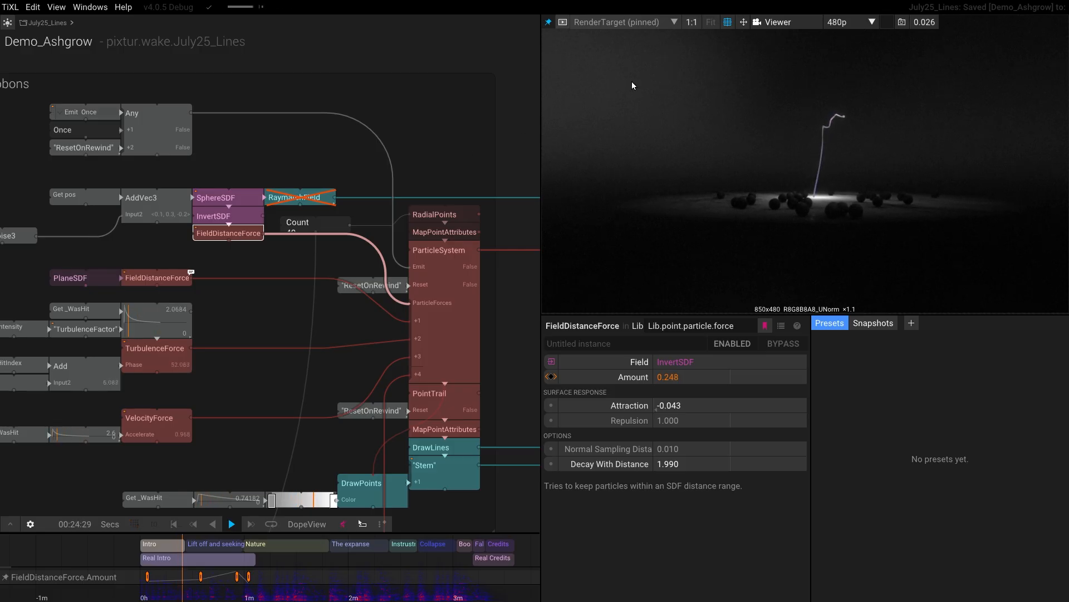
Step: Enable the RaymarchField operator to preview the SphereSDF in the output, and disable it again
click(301, 199)
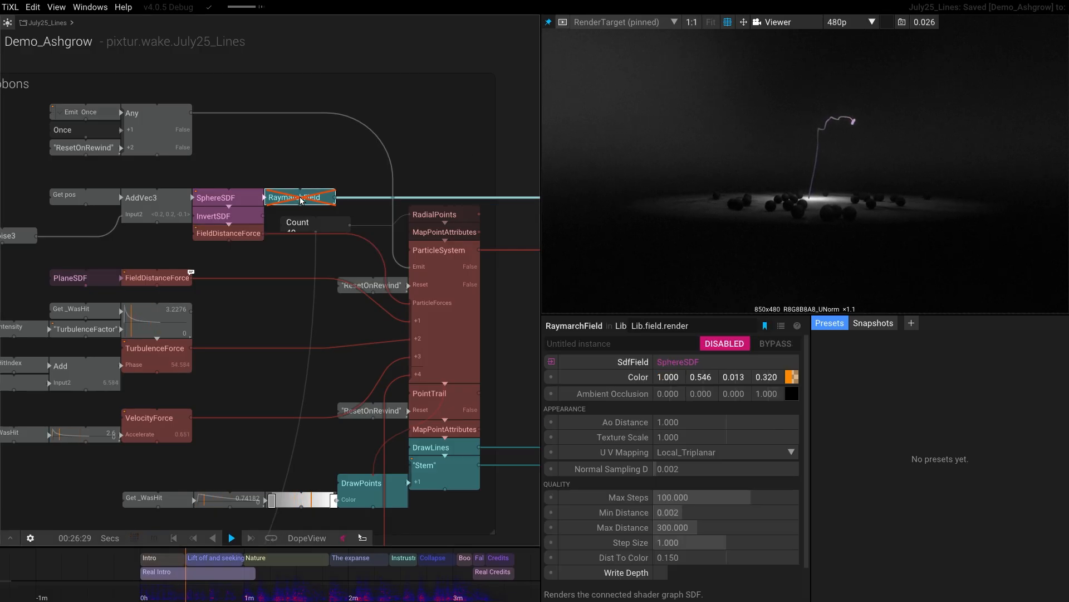
key(shift+b)
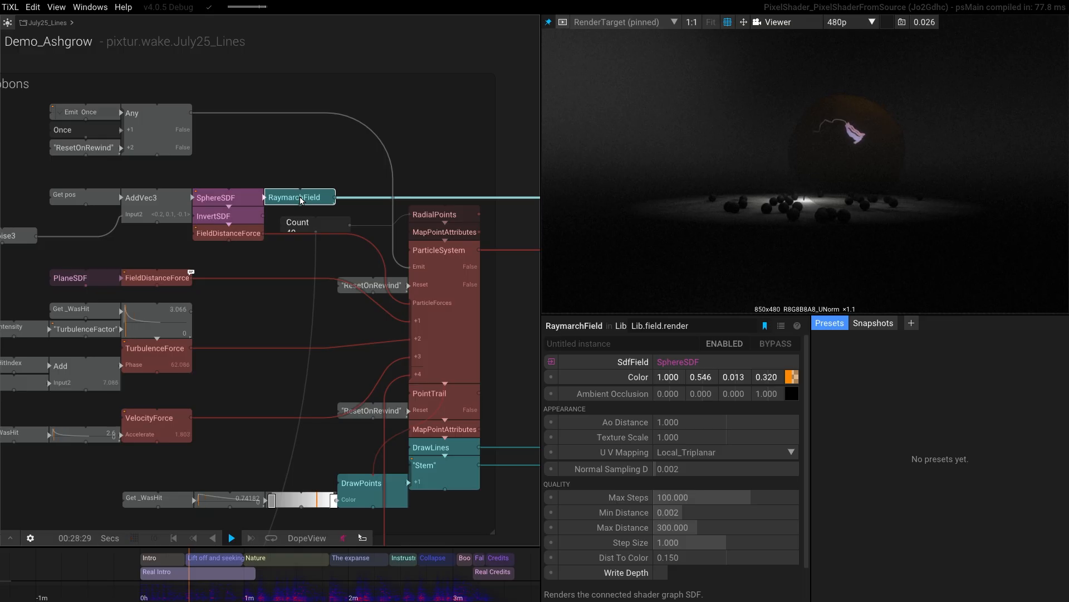
key(shift+d)
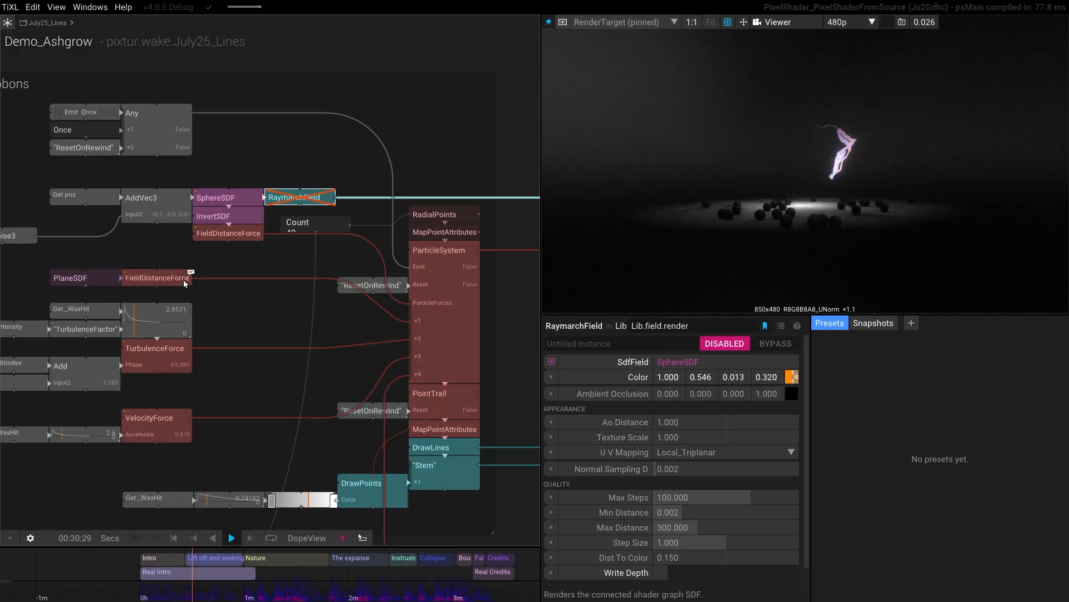
Step: Examine the TurbulenceForce settings and the _WasHit, TurbulenceFactor and _HitIndex signals driving its amount and phase
click(165, 357)
scroll(223, 382, up, 2)
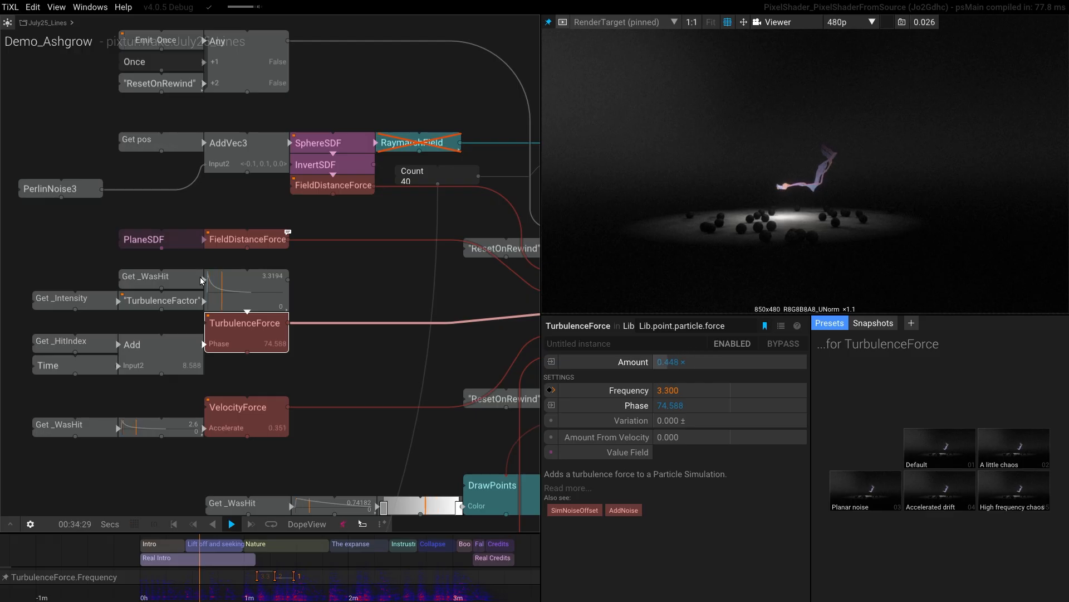
mouse_move(204, 280)
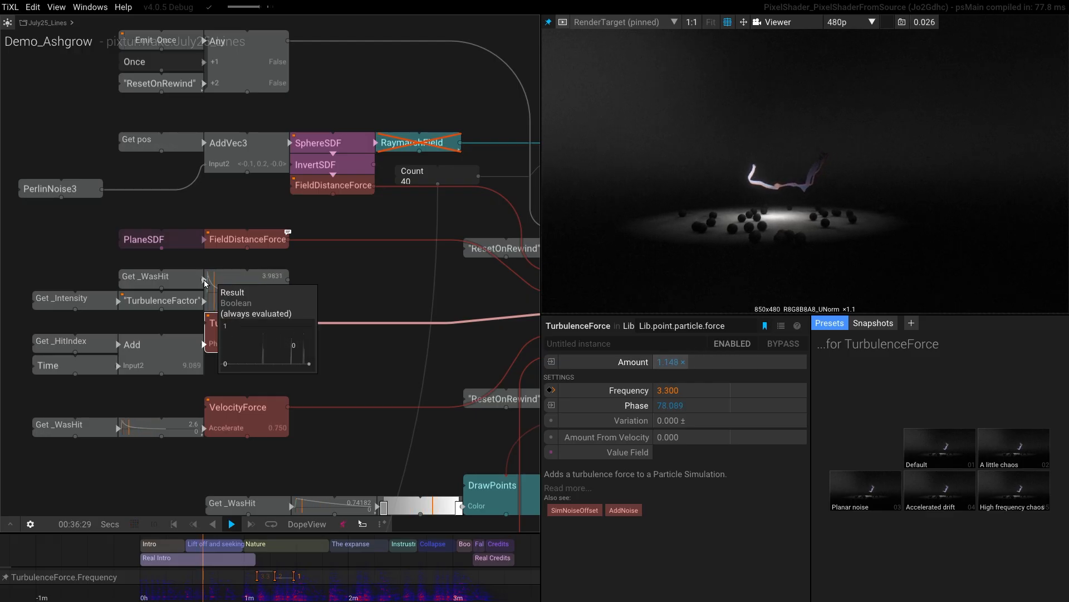
mouse_move(118, 307)
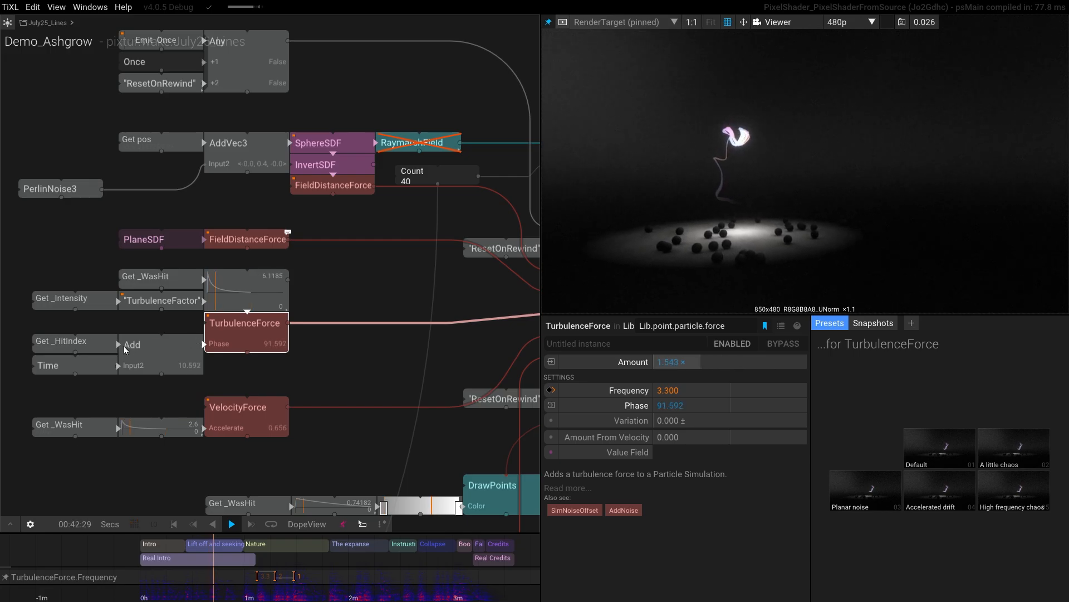
mouse_move(120, 346)
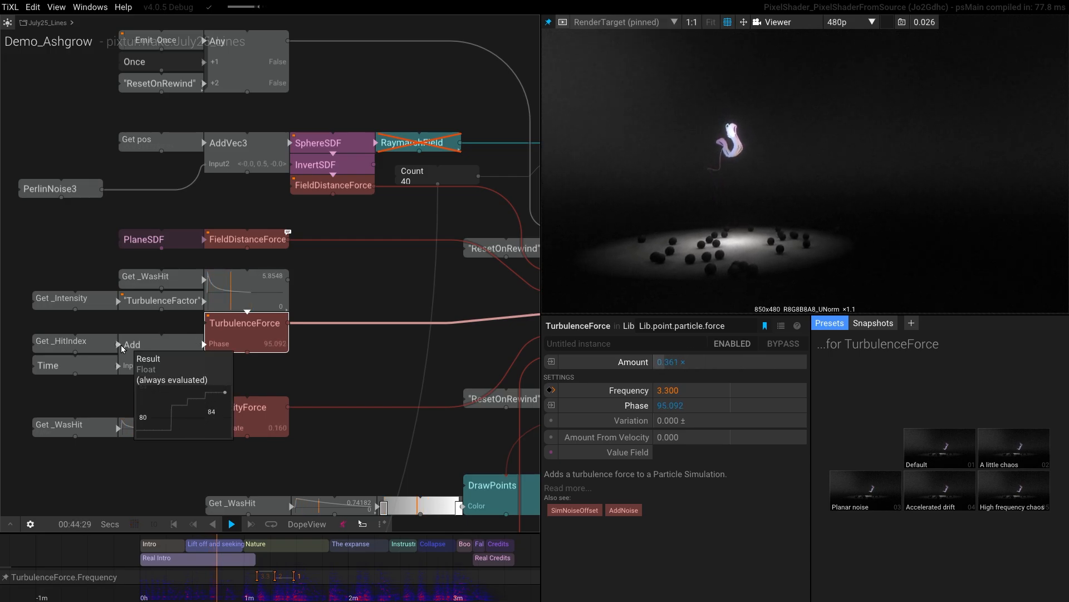
mouse_move(205, 346)
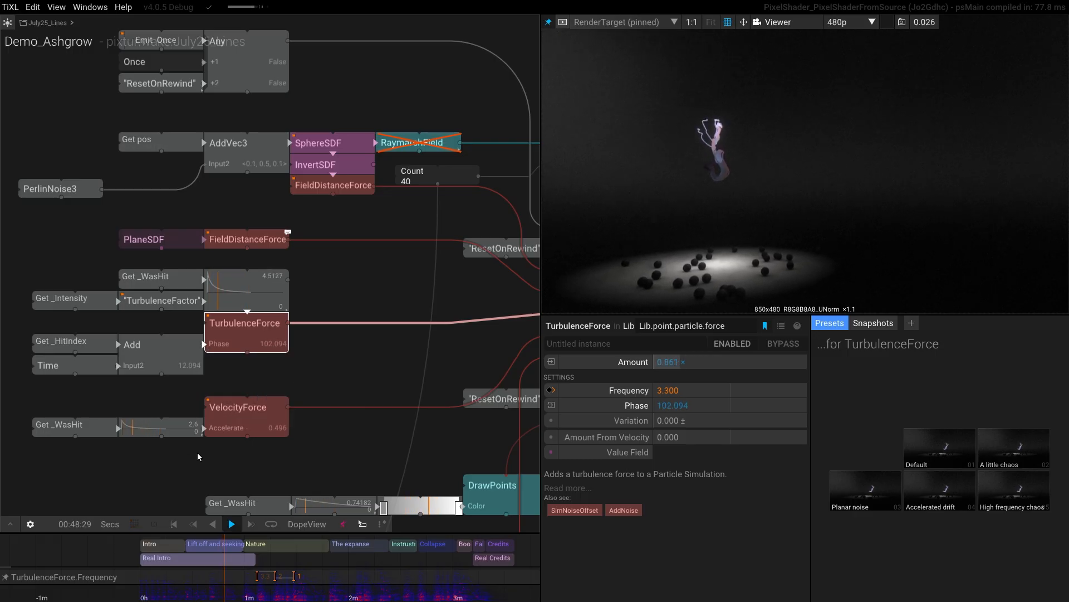
Step: Examine the VelocityForce settings and the ReconstructiveForce connection into the Main Ribbons ParticleSystem
click(258, 419)
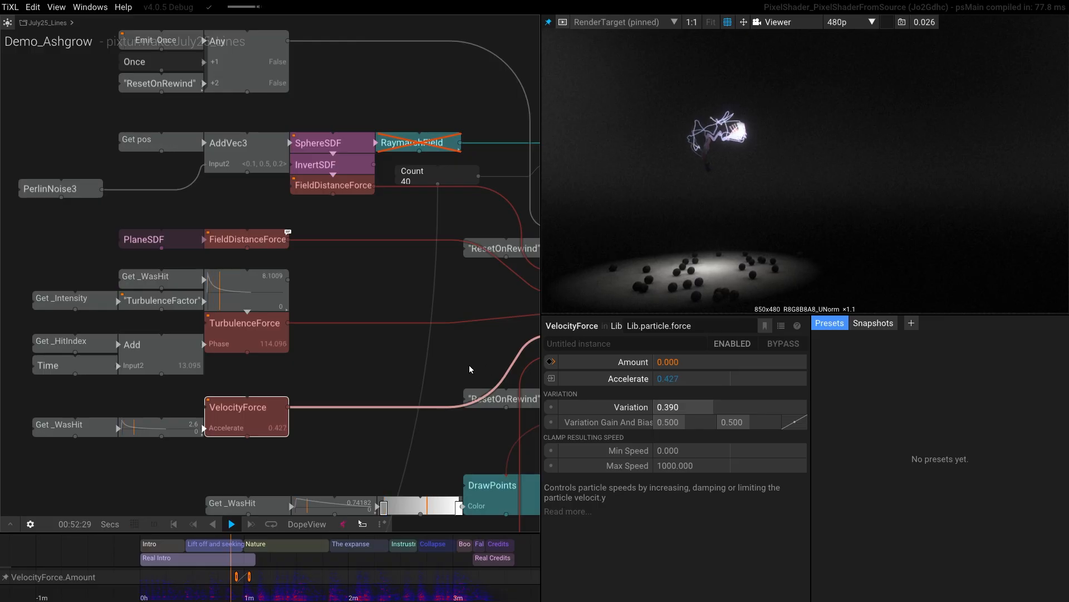
drag(487, 365, 465, 338)
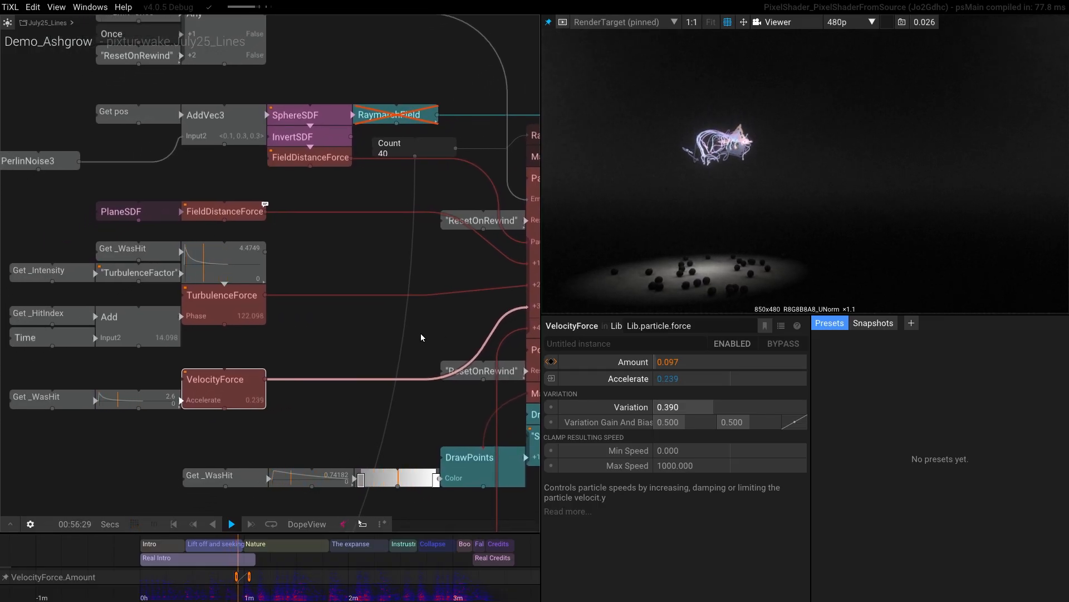
scroll(420, 334, down, 2)
drag(423, 332, 359, 269)
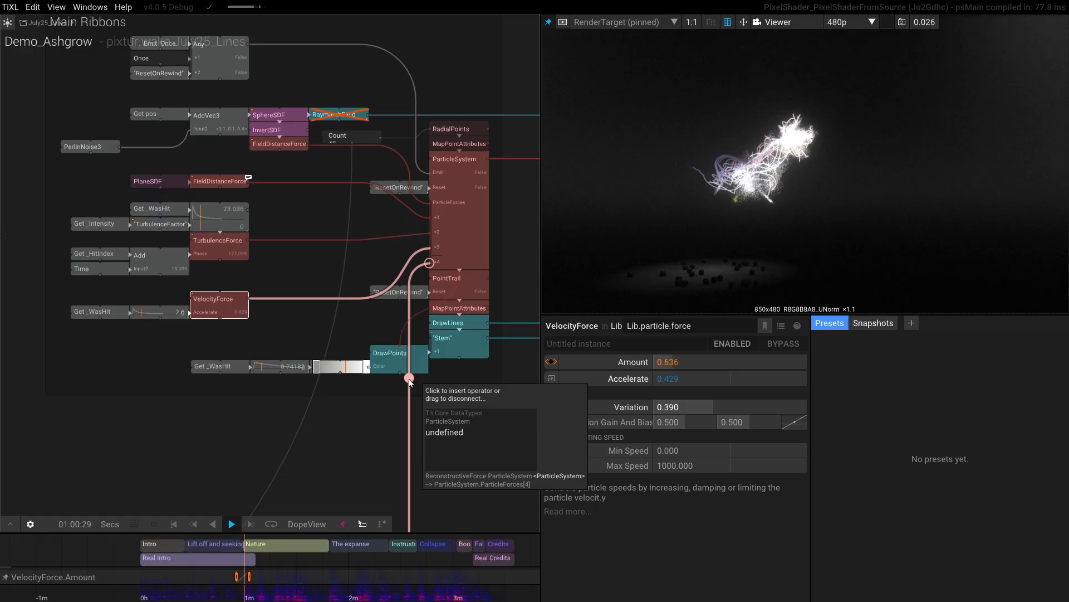
Step: Inspect the PointTrail and DrawLines operators that render the trails below the Main Ribbons ParticleSystem
drag(476, 292, 383, 312)
scroll(382, 313, up, 2)
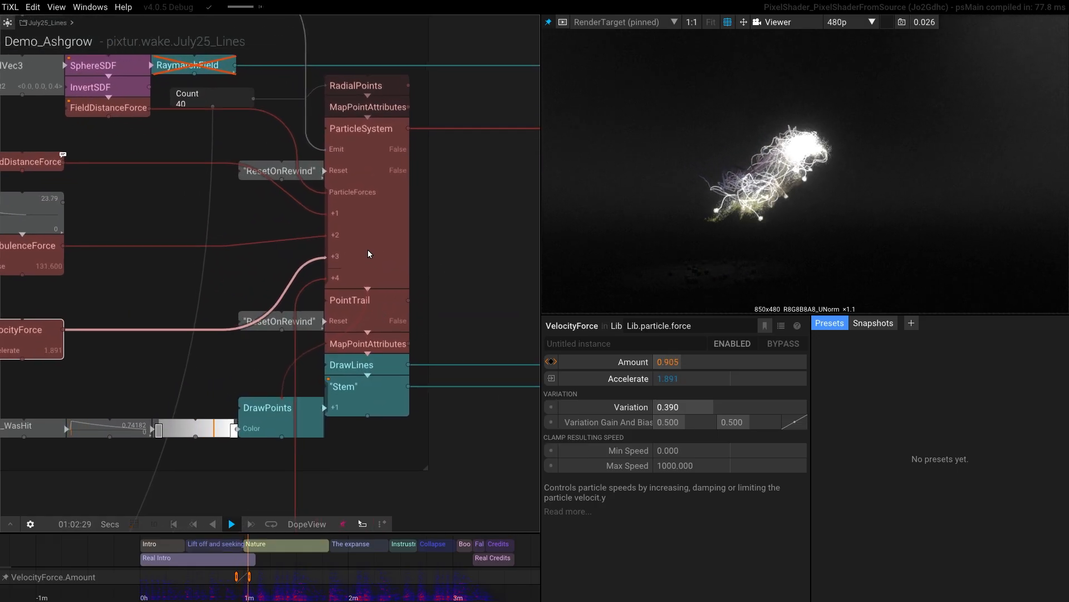
click(374, 301)
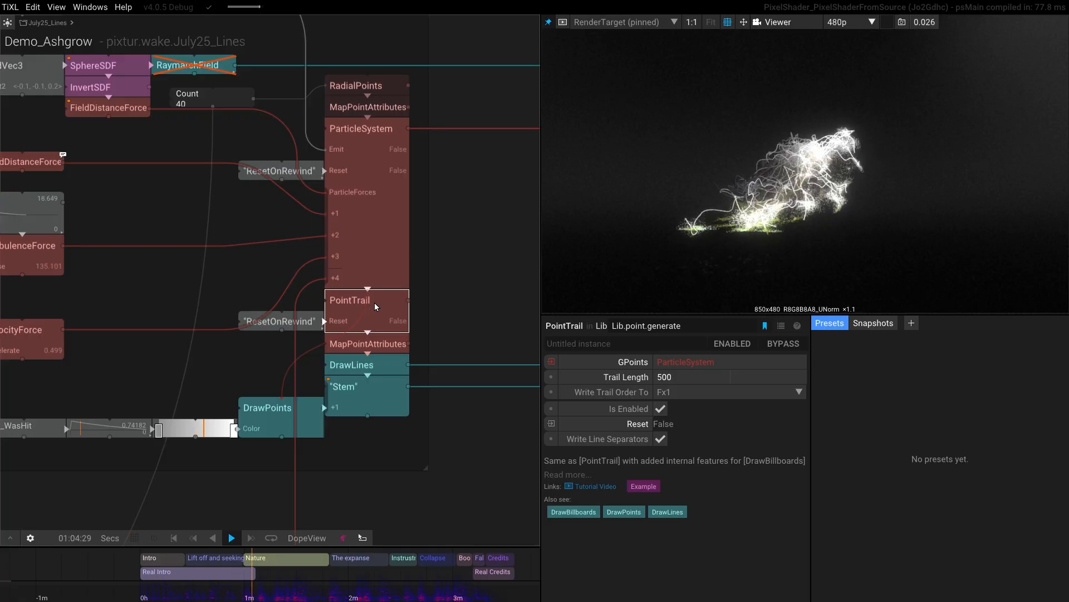
click(383, 359)
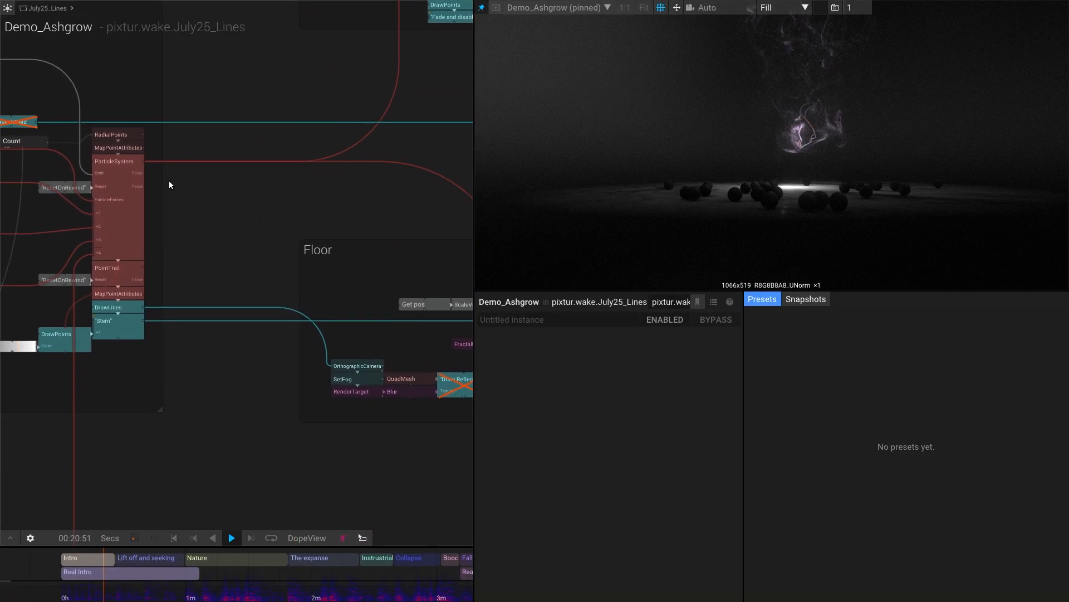
Step: Trace the output of the Main Ribbons ParticleSystem to the Dust at beginning section
drag(170, 185, 182, 283)
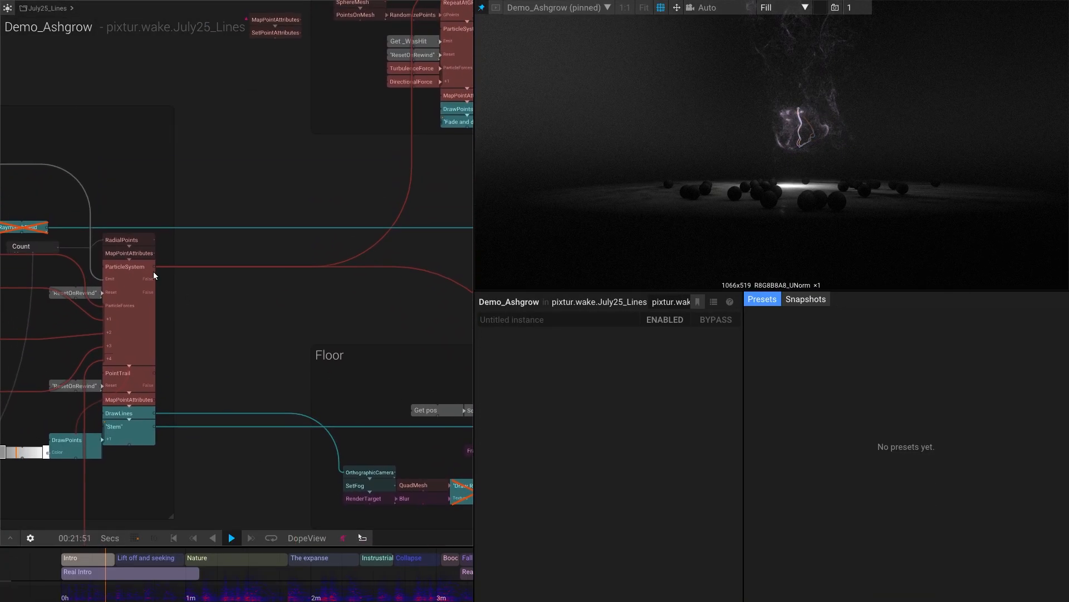
click(136, 273)
drag(343, 222, 199, 375)
scroll(335, 209, up, 2)
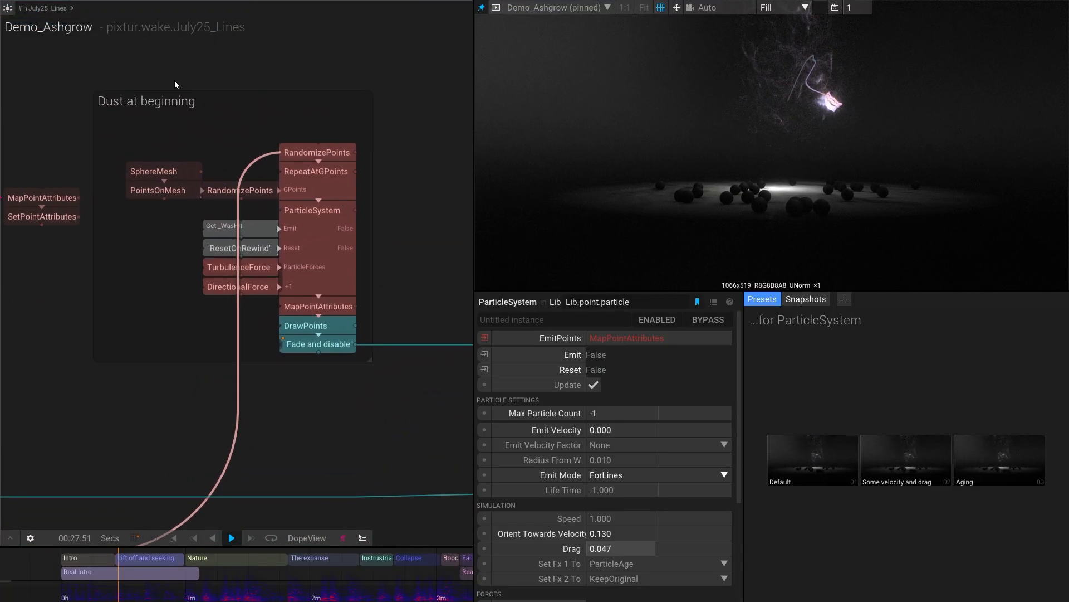
scroll(225, 164, up, 2)
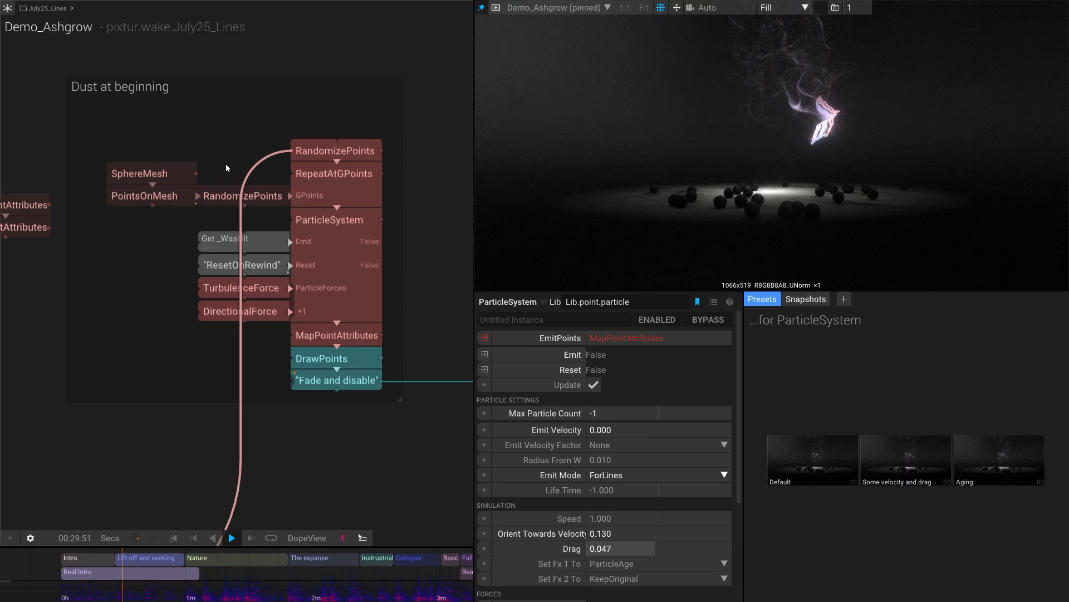
Step: Examine the uppermost RandomizePoints, RepeatAtGPoints and SphereMesh operators in the Dust at beginning section
click(342, 152)
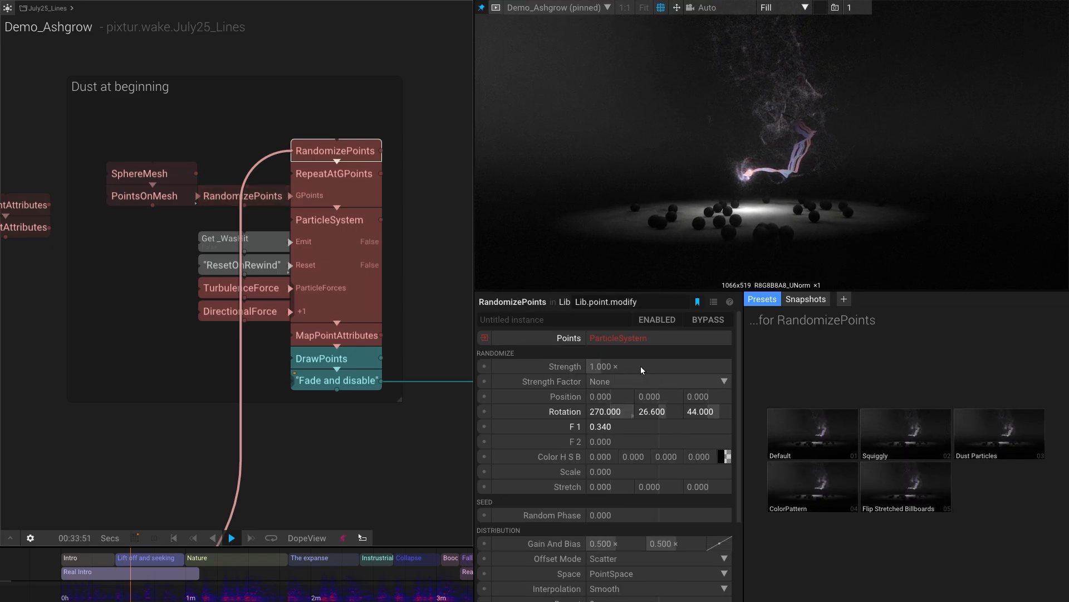
click(336, 197)
click(174, 180)
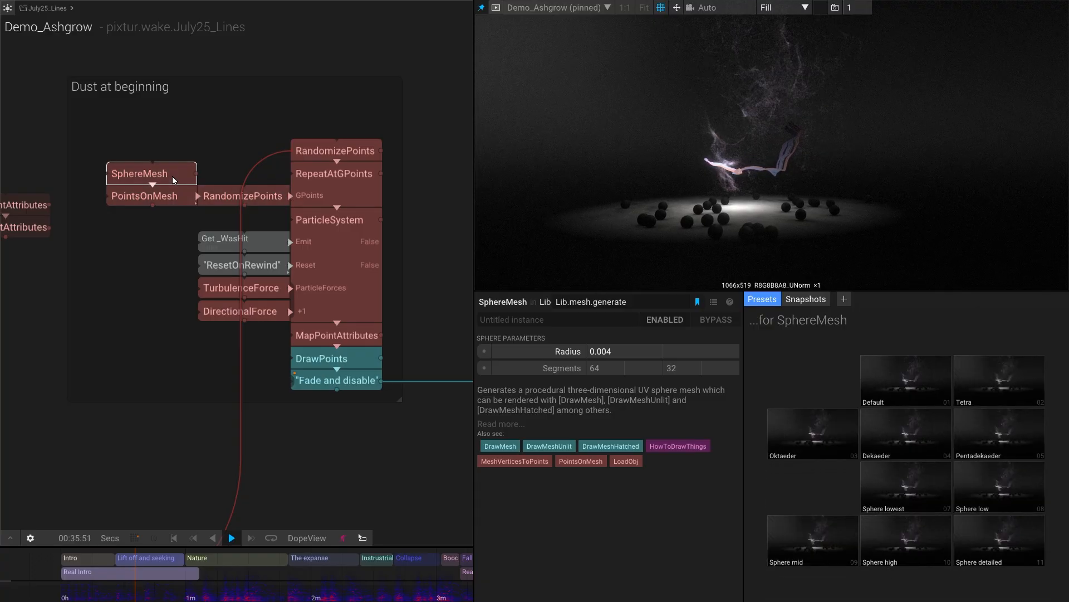
Step: Insert the loose MapPointAttributes and SetPointAttributes operators between PointsOnMesh and RandomizePoints in the Dust at beginning section
click(177, 203)
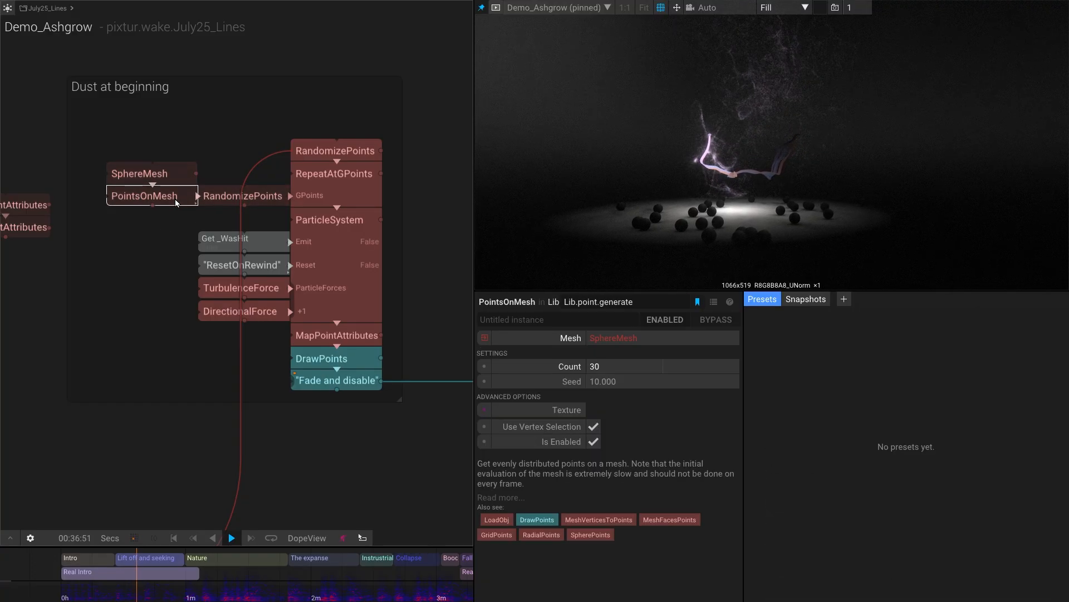
click(212, 202)
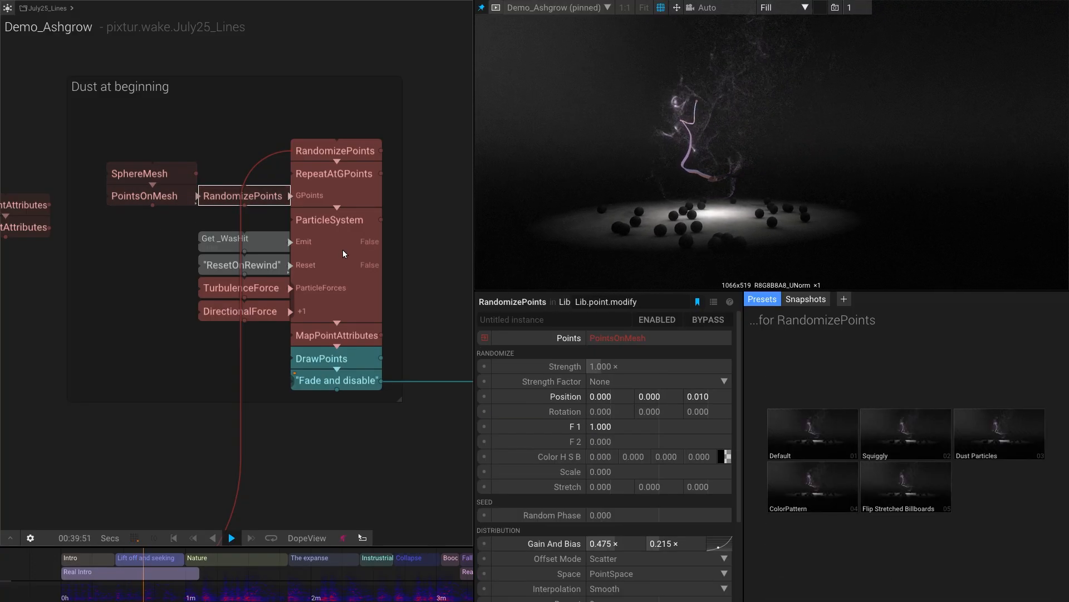
drag(133, 260, 215, 258)
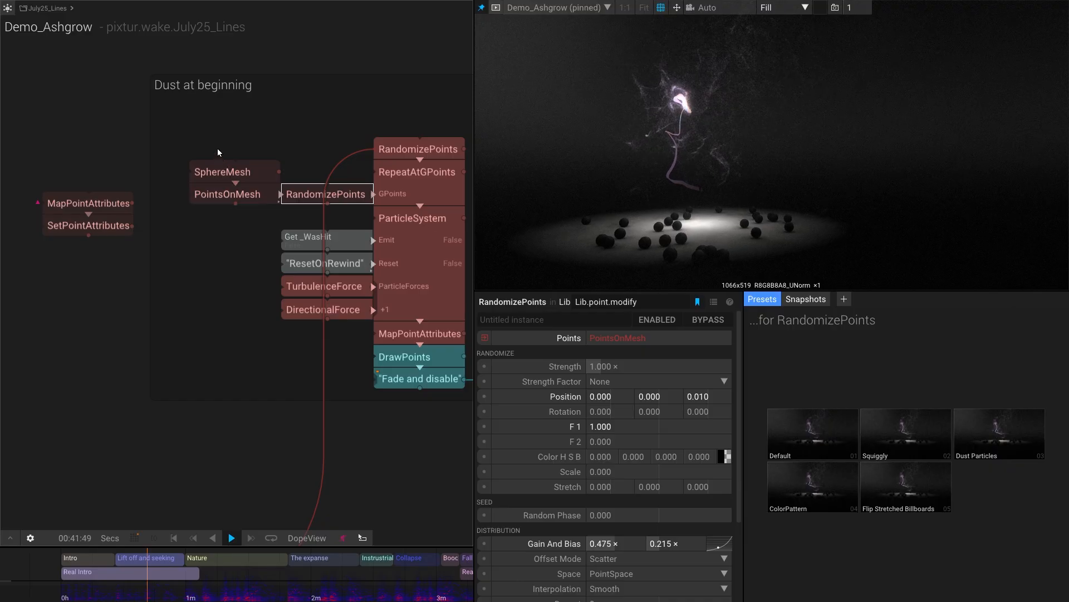
drag(209, 148, 262, 195)
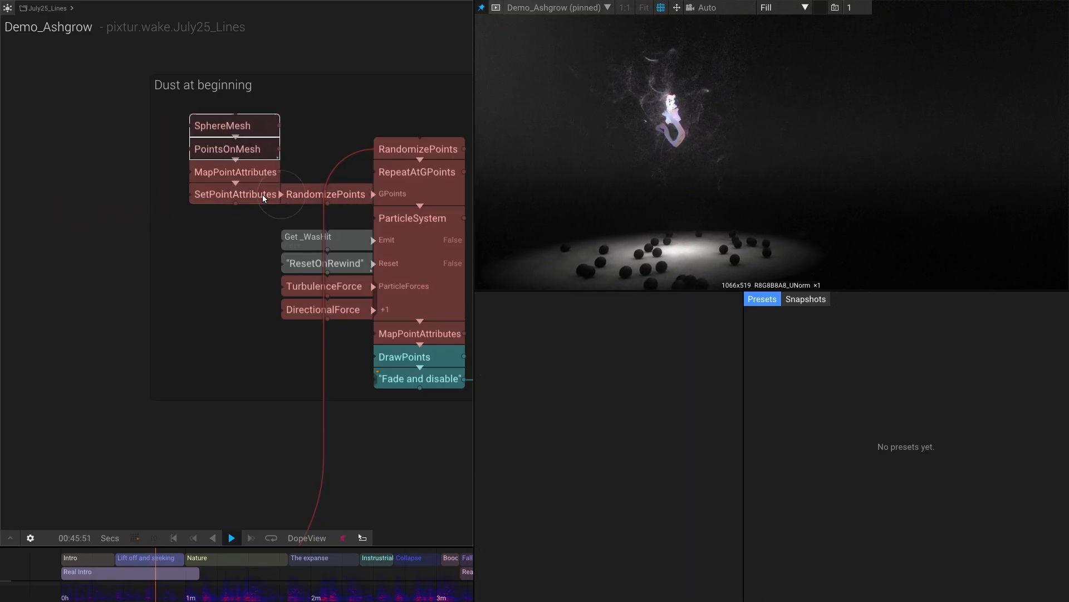
click(257, 232)
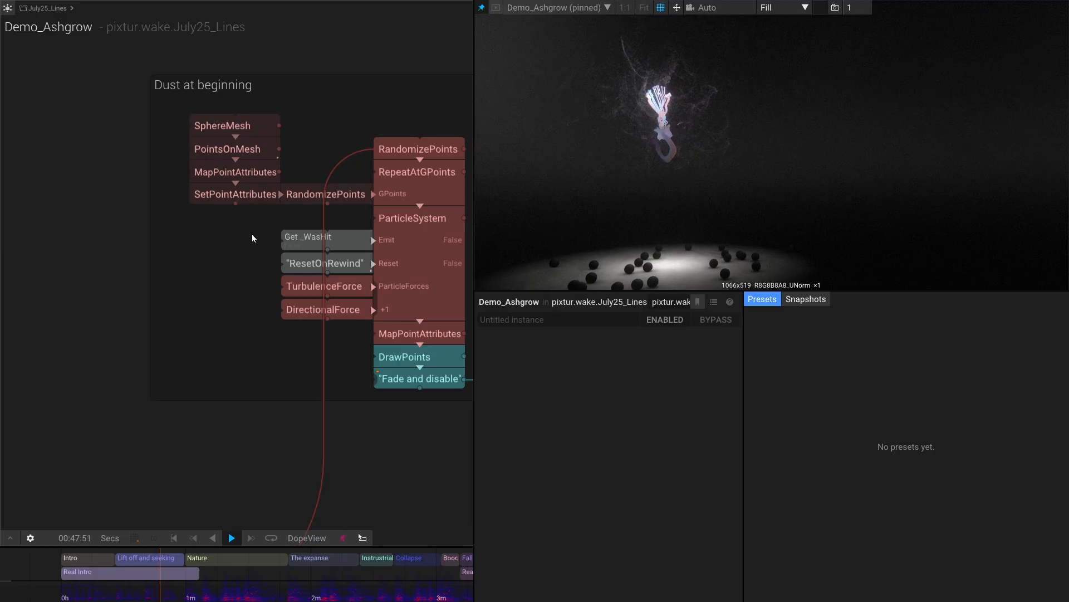
drag(251, 234, 181, 223)
Step: Examine the dust ParticleSystem and MapPointAttributes settings, including the color gradient, replaying from the Lift off and seeking section
click(358, 225)
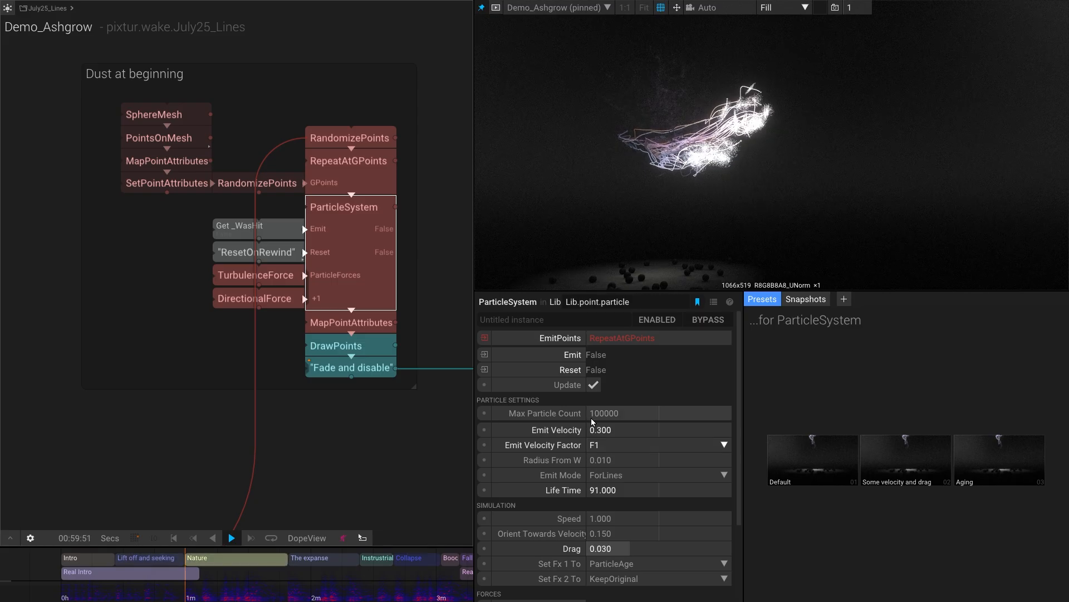
click(322, 323)
click(140, 599)
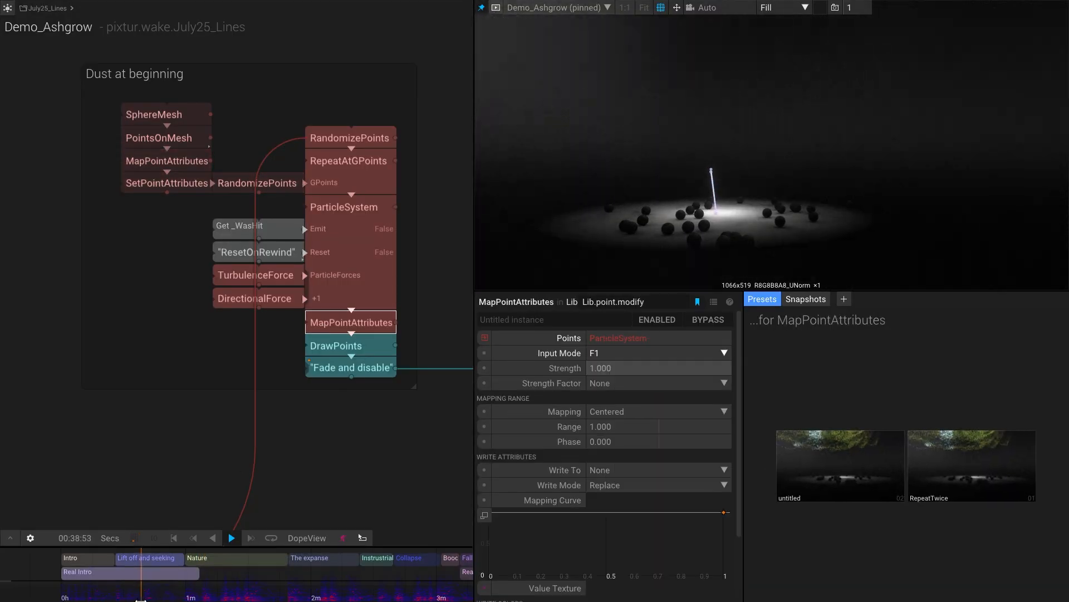
scroll(639, 455, down, 3)
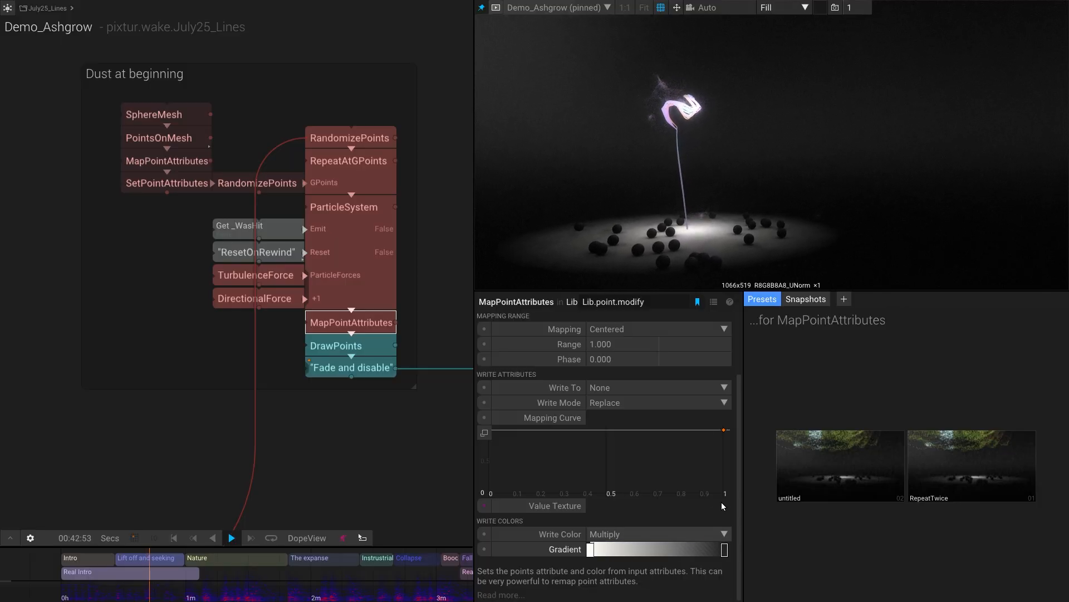
Step: Inspect DrawPoints and the Color keyframes of the "Fade and disable" group, and move playback into the Nature section
click(375, 346)
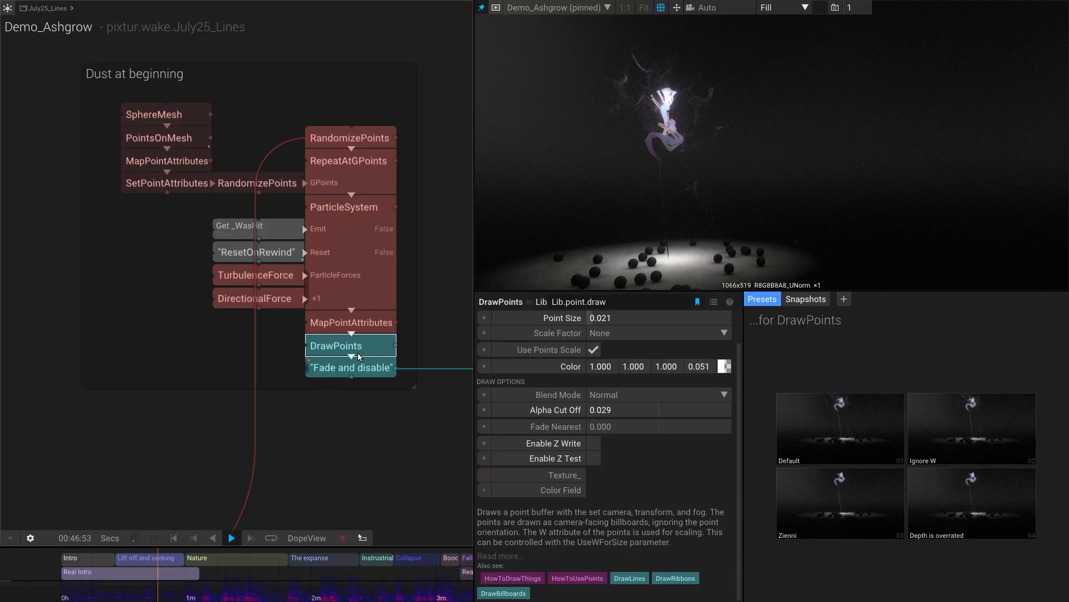
click(370, 376)
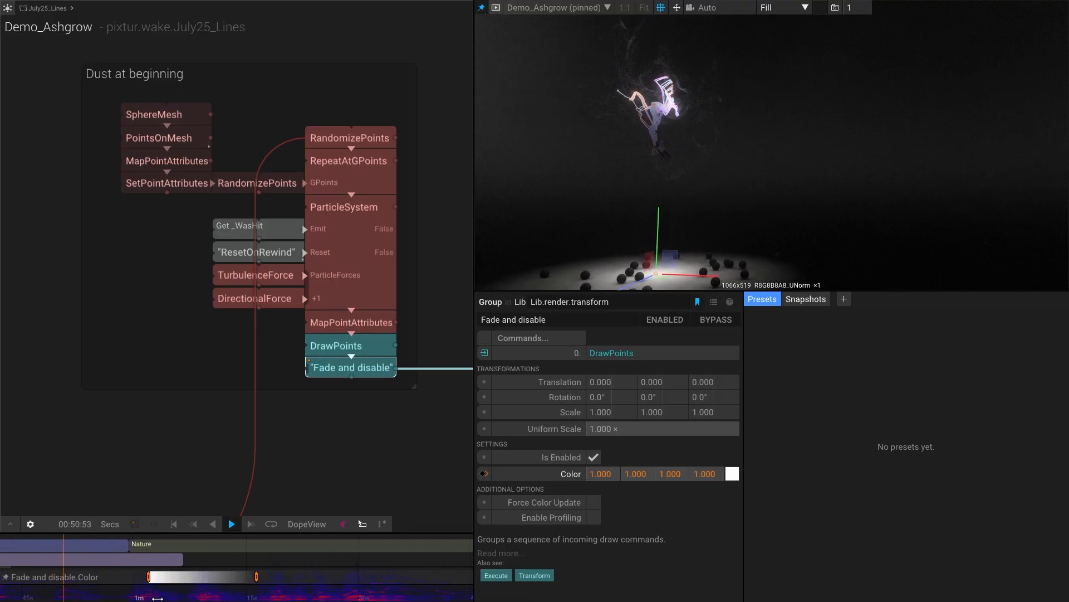
drag(157, 598, 246, 596)
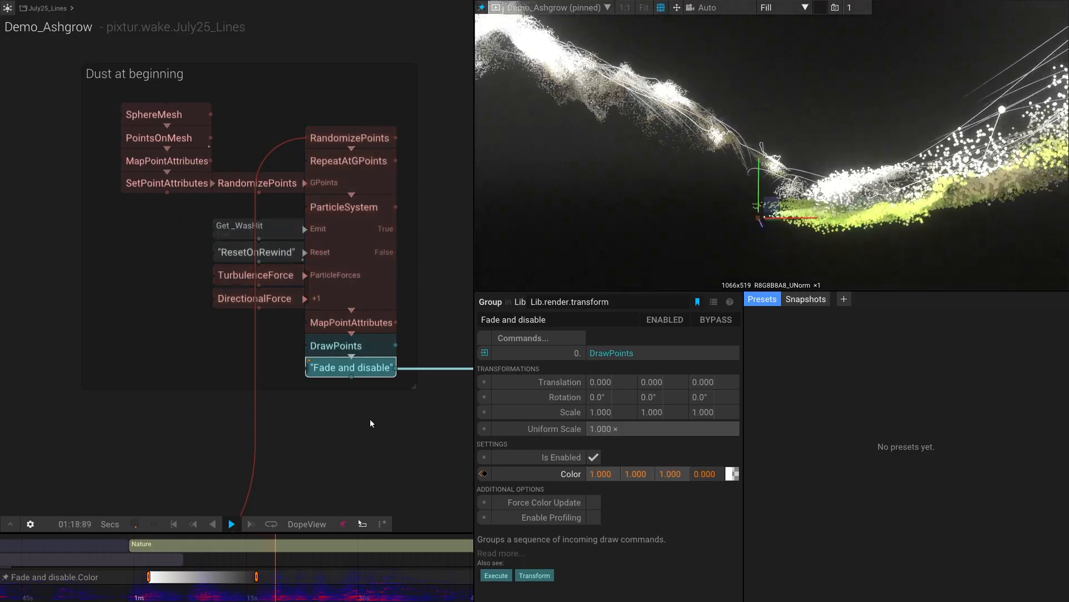
Step: Place RadialPoints and RandomizePoints directly against the GPoints input of the RepeatAtGPoints above the large ParticleSystem with five force inputs
scroll(369, 429, down, 5)
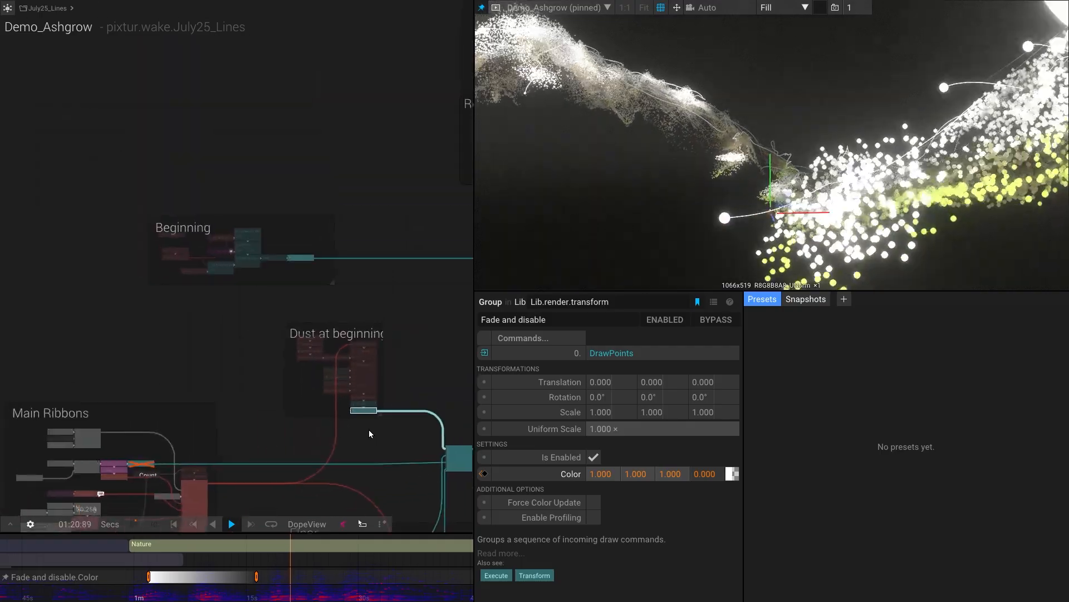
scroll(201, 295, up, 8)
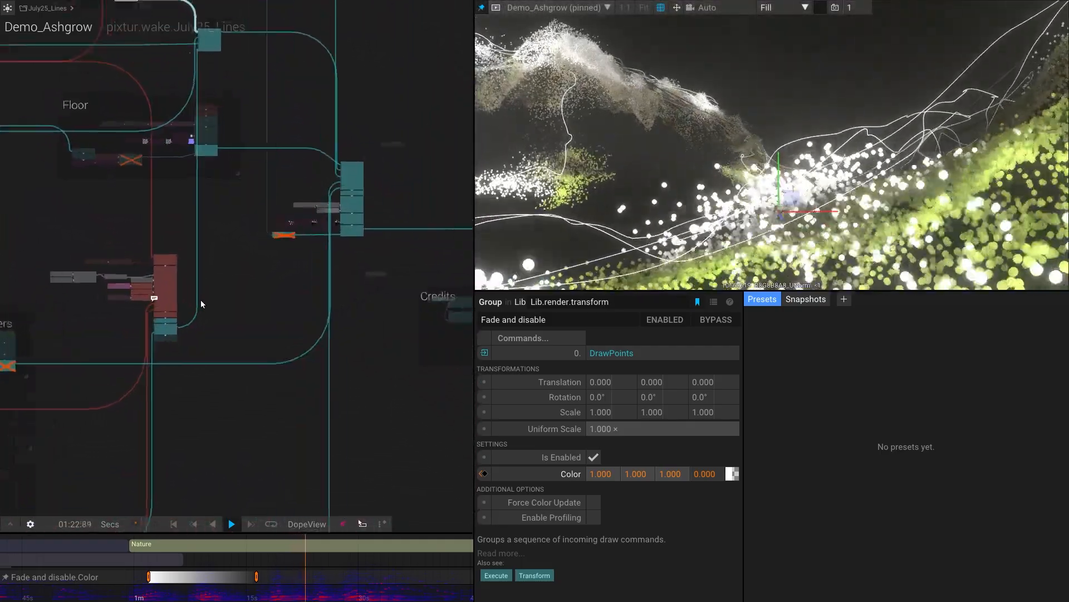
scroll(453, 323, up, 3)
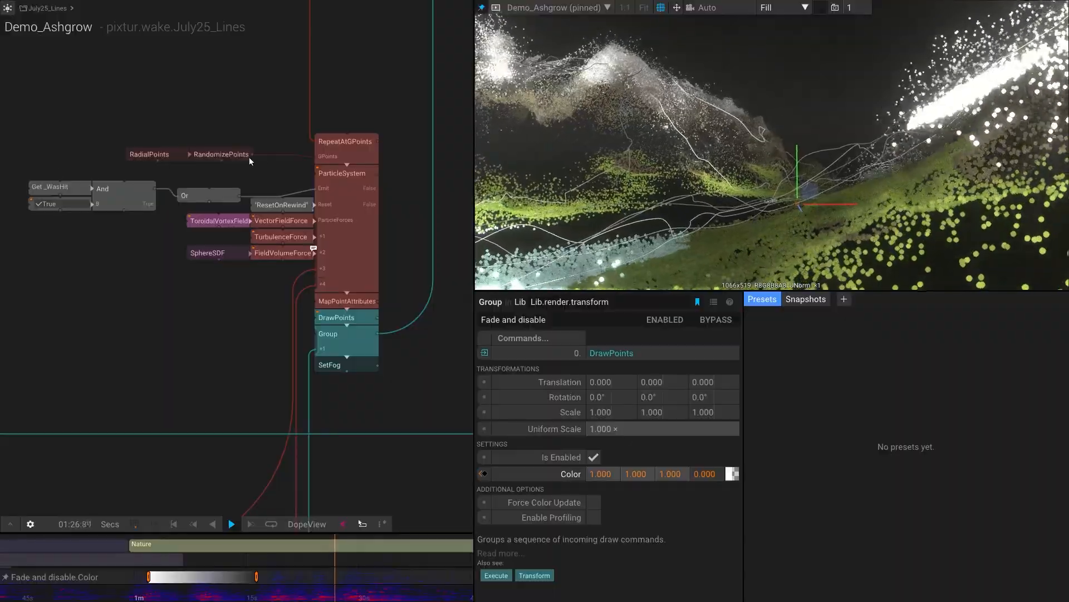
click(338, 146)
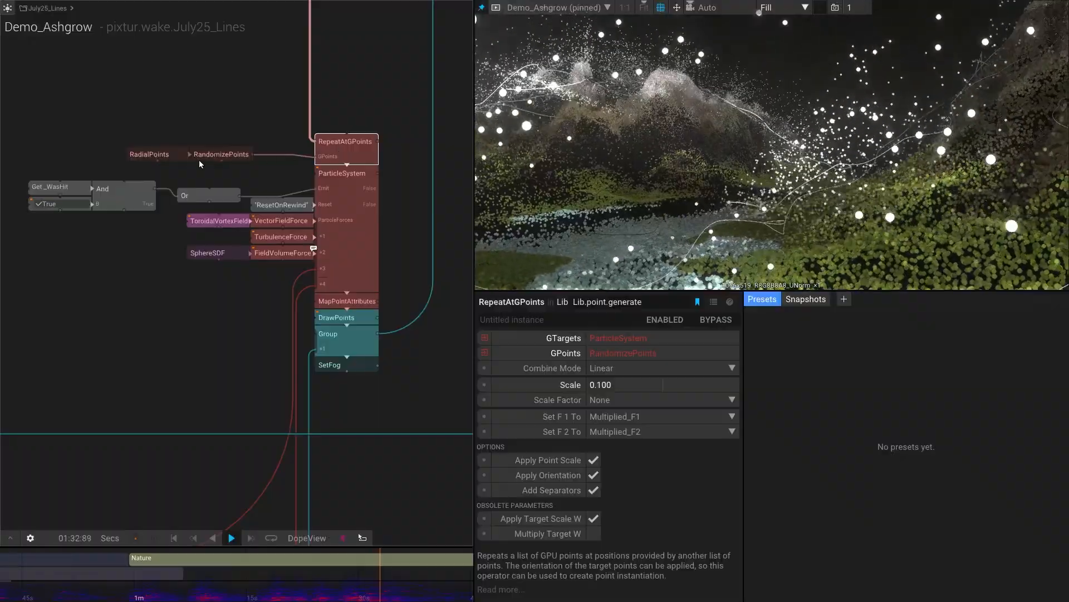
drag(227, 154, 299, 156)
Step: Examine the emit velocity, life time and drag settings of the ParticleSystem below RepeatAtGPoints
click(335, 186)
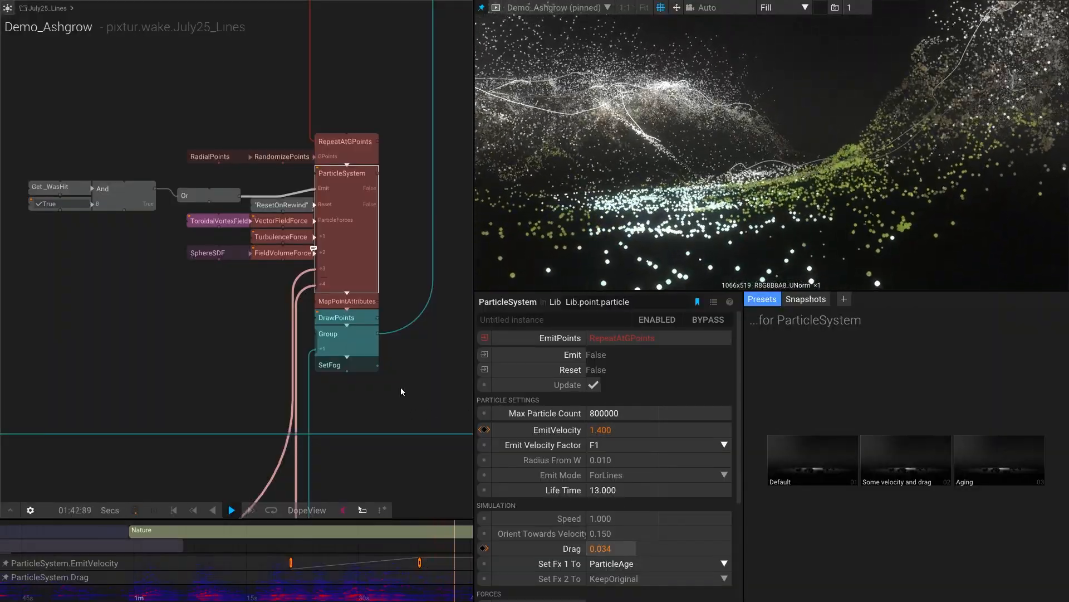
text(r)
key(Return)
scroll(276, 228, up, 3)
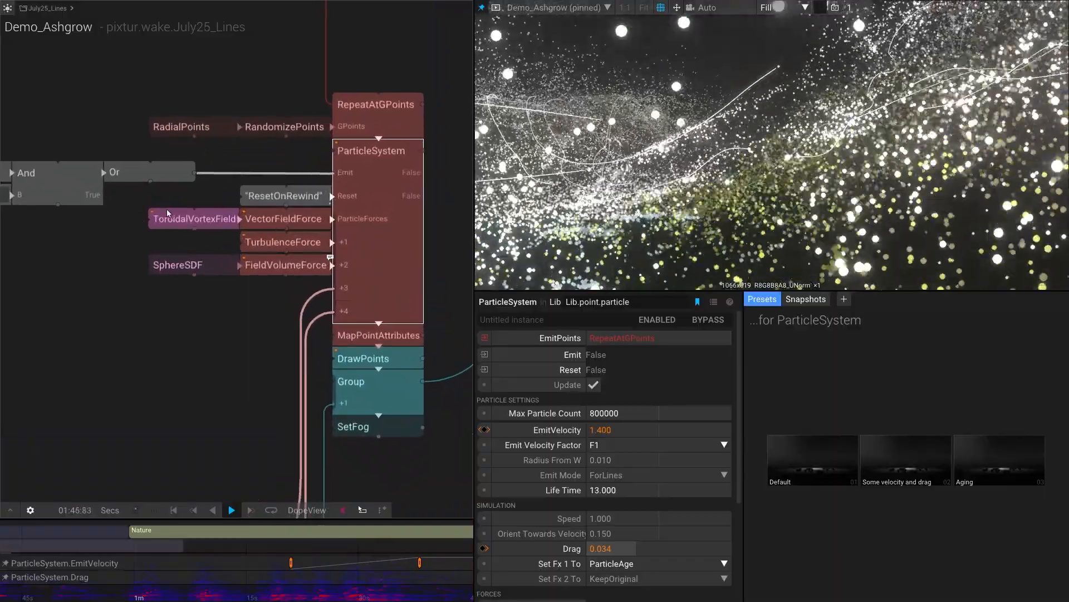
Step: Review the VectorFieldForce, TurbulenceForce and FieldVolumeForce settings and look over the Attraction keyframes across the whole timeline
click(260, 220)
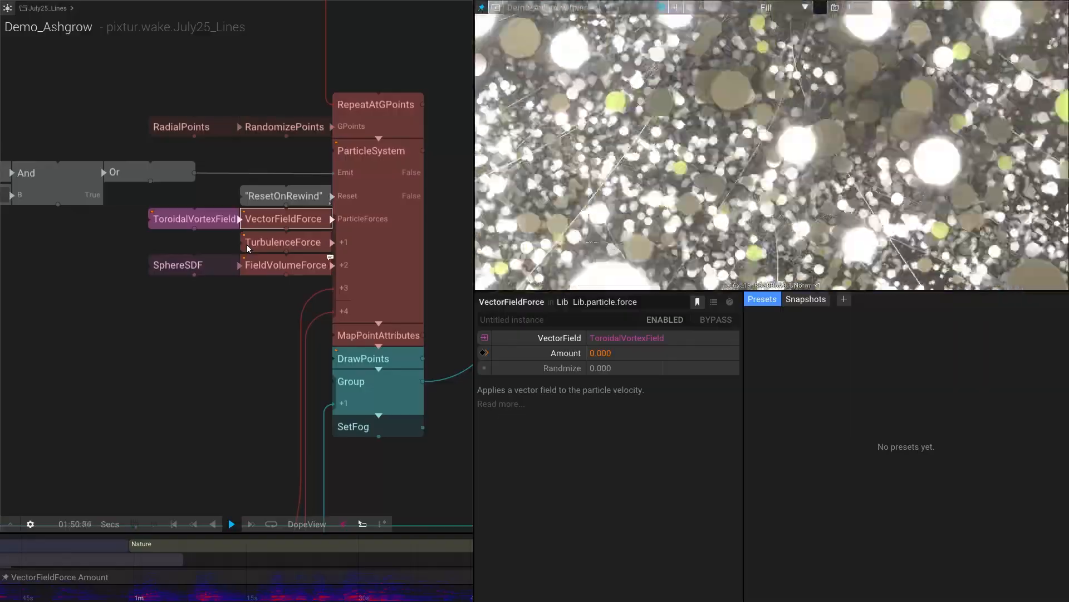
click(249, 245)
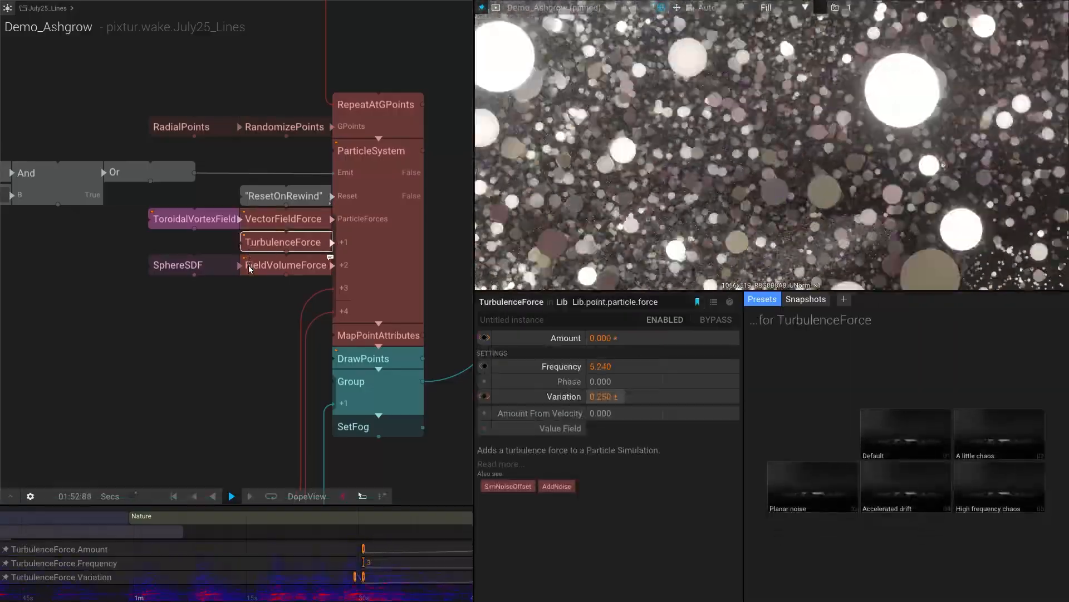
click(249, 269)
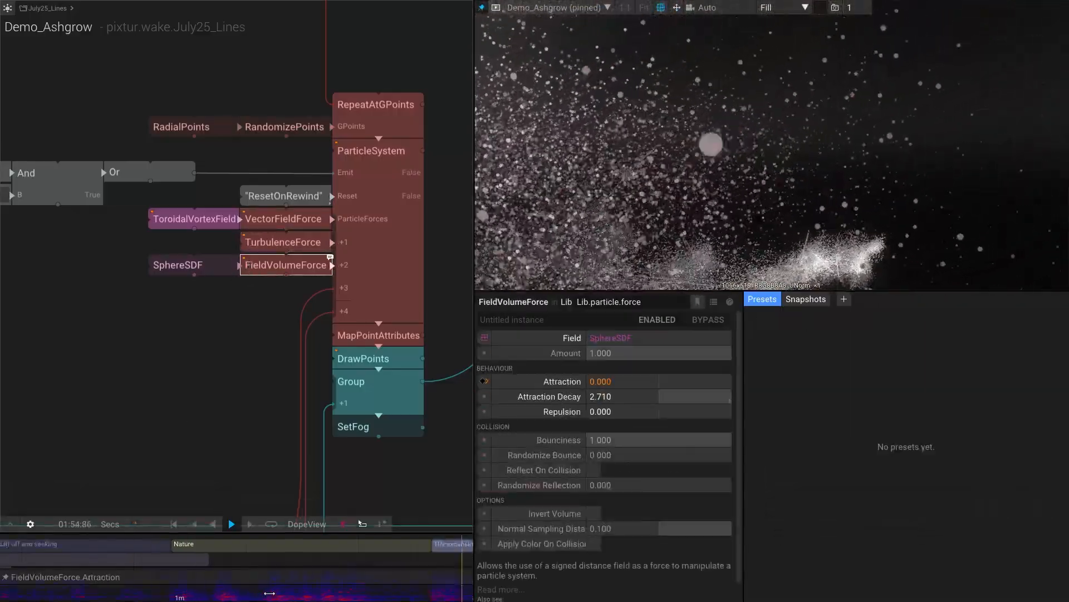
scroll(269, 593, down, 9)
scroll(302, 585, up, 2)
Step: Trace the remaining force connections to the Field forces section and inspect SwitchParticleForce with its two FieldVolumeForce inputs
drag(282, 364, 252, 285)
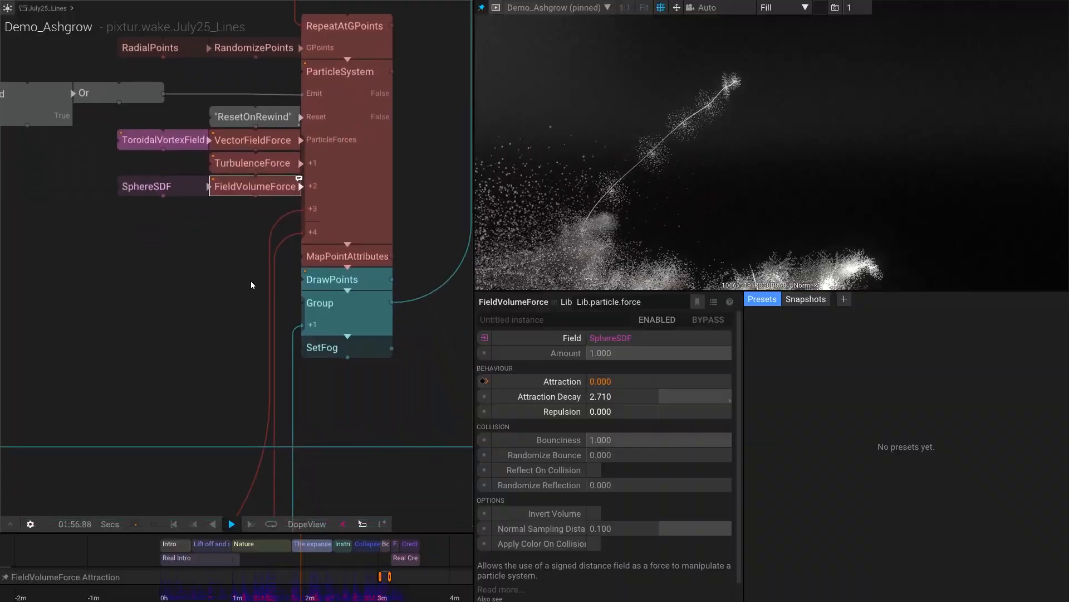
scroll(171, 406, down, 6)
drag(173, 404, 357, 239)
drag(114, 394, 269, 383)
scroll(271, 372, up, 5)
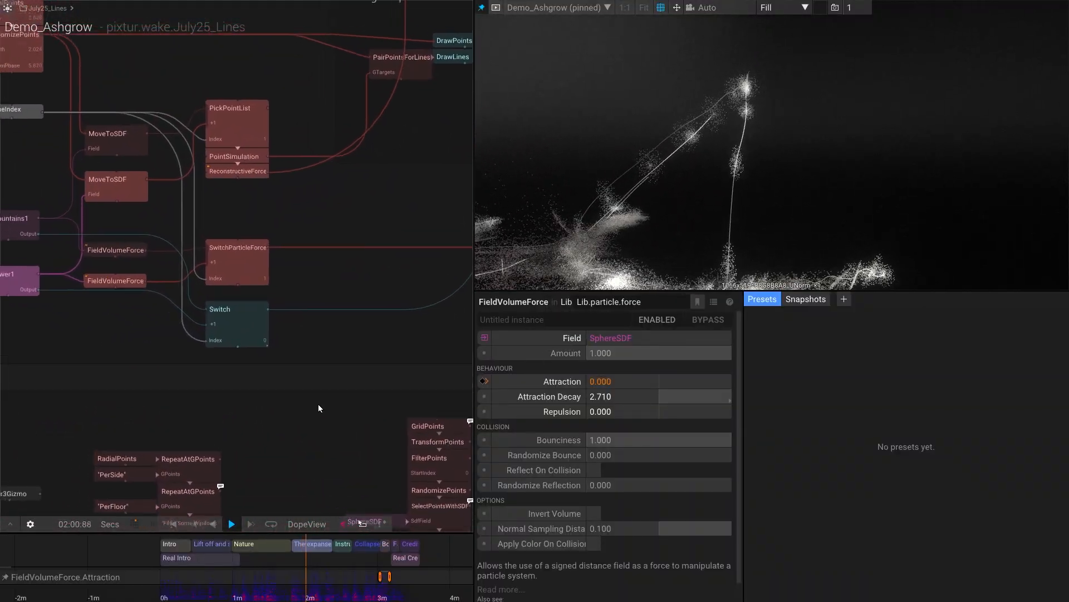
click(281, 289)
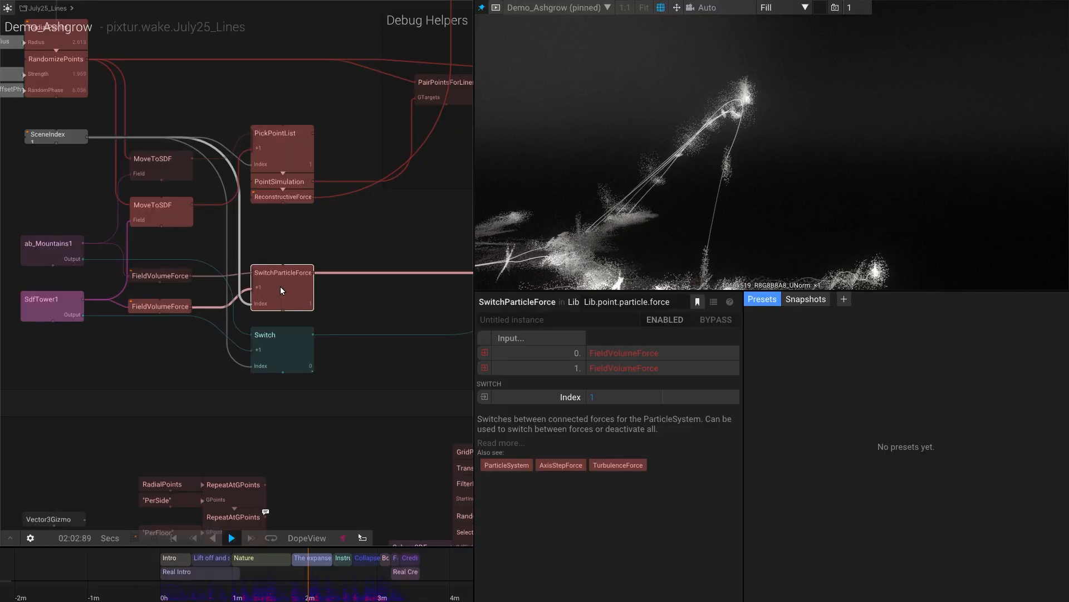
scroll(308, 226, down, 2)
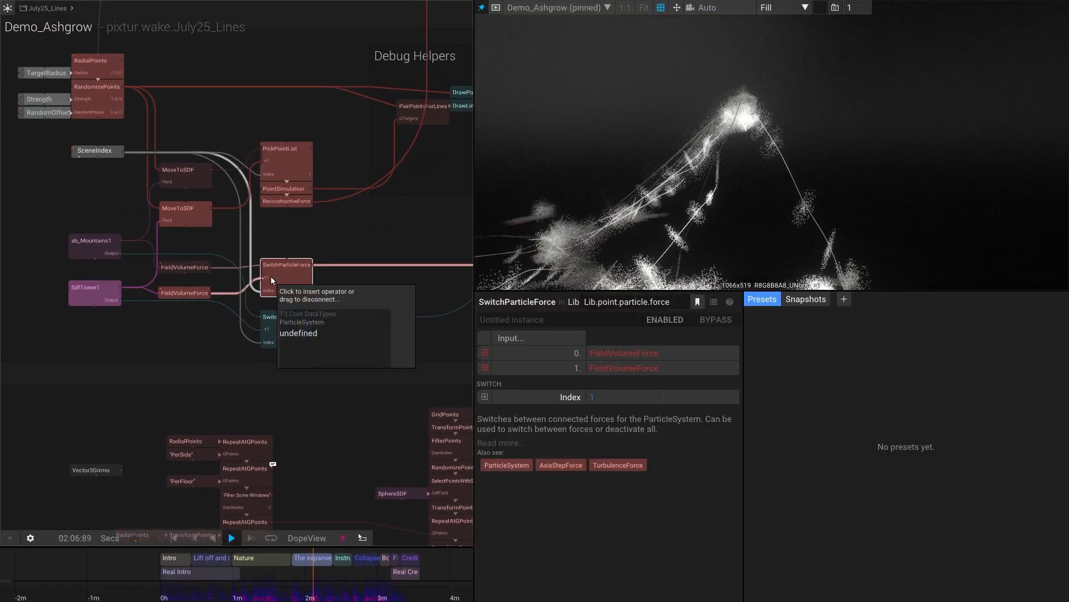
Step: Inspect the SceneIndex value, its keyframes and the switches it drives in the Field forces section
click(99, 151)
scroll(340, 599, up, 4)
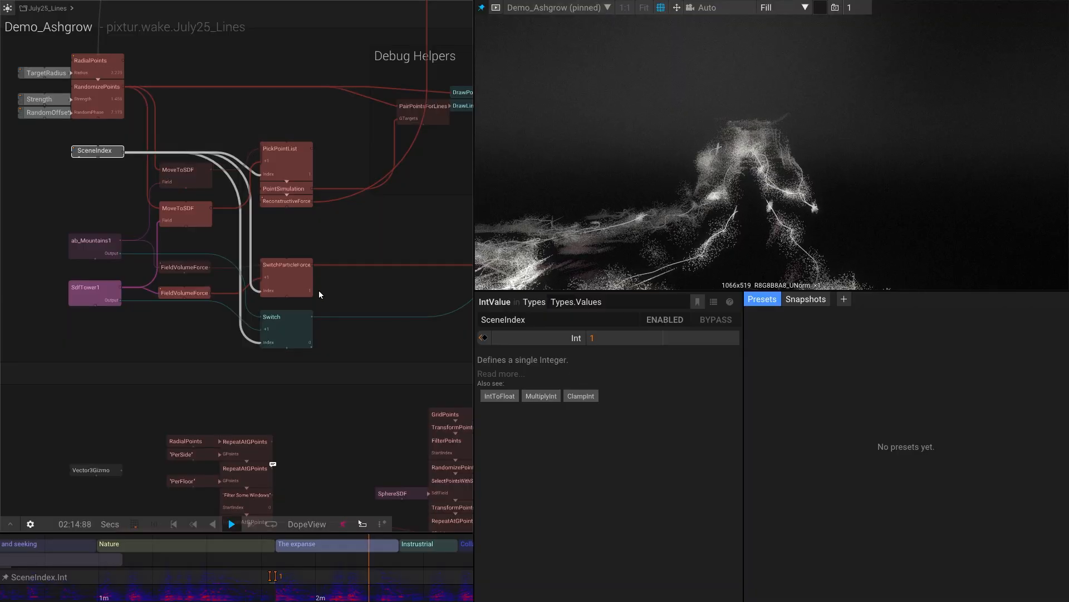
scroll(82, 310, up, 2)
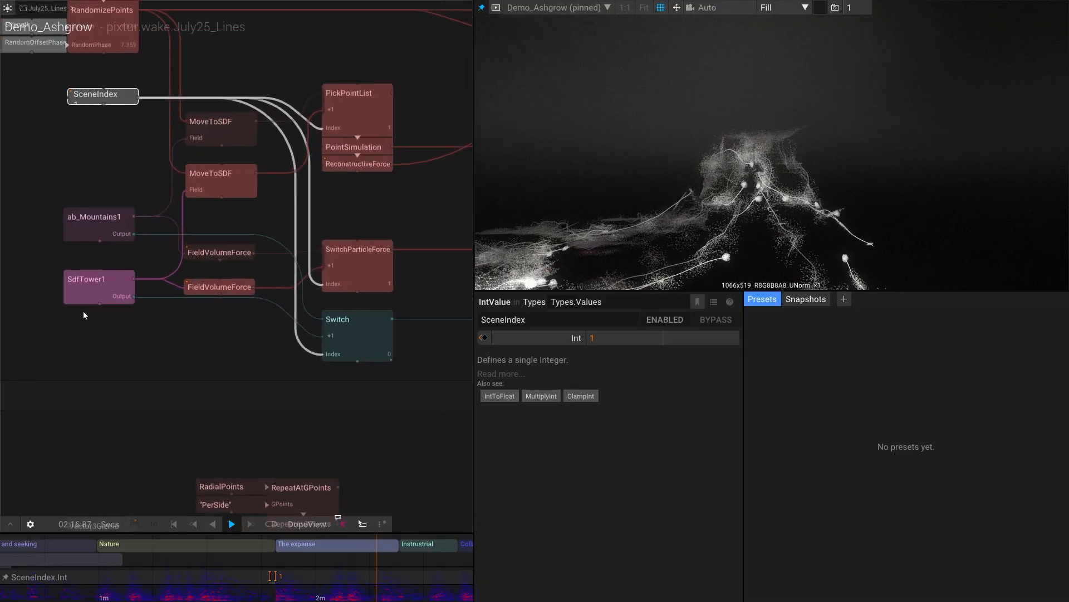
Step: Look at the ab_Mountains1 and SdfTower1 scene operators and open the SdfTower1 graph
drag(82, 310, 151, 375)
mouse_move(169, 371)
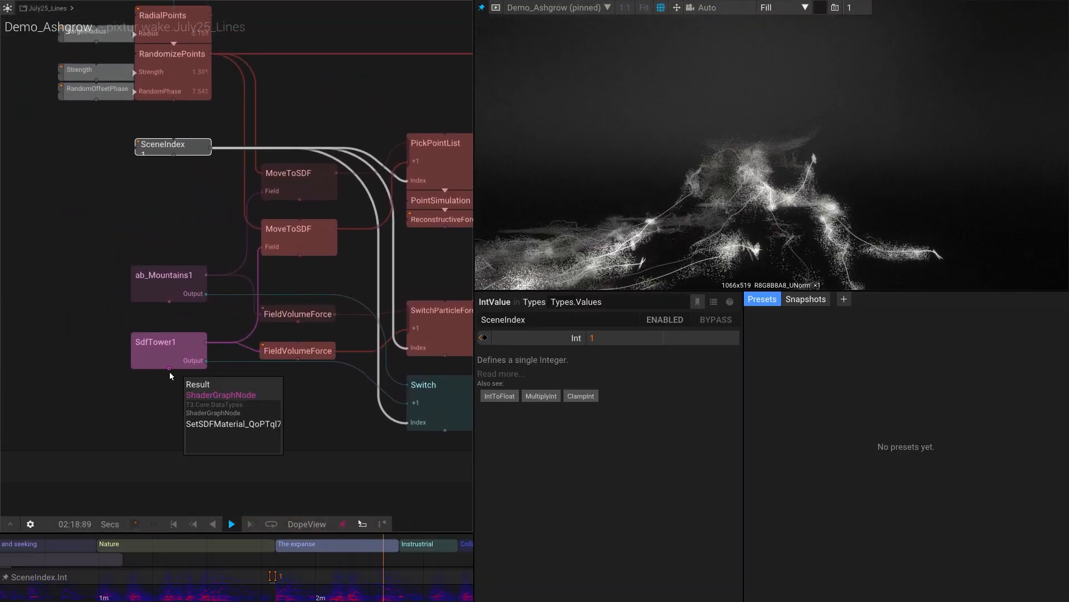
scroll(170, 371, down, 3)
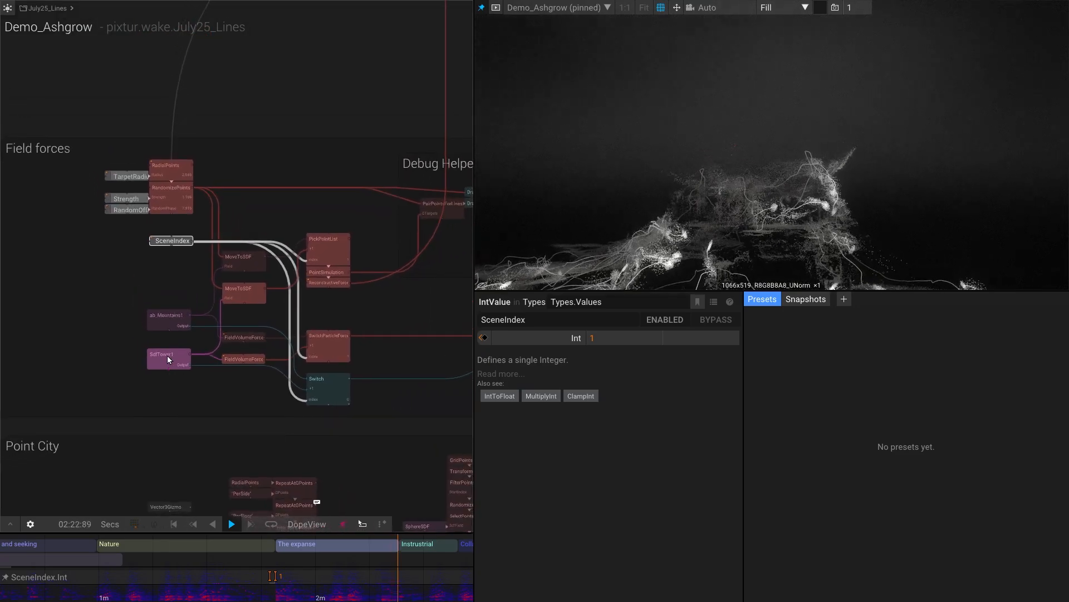
scroll(167, 356, up, 2)
click(172, 306)
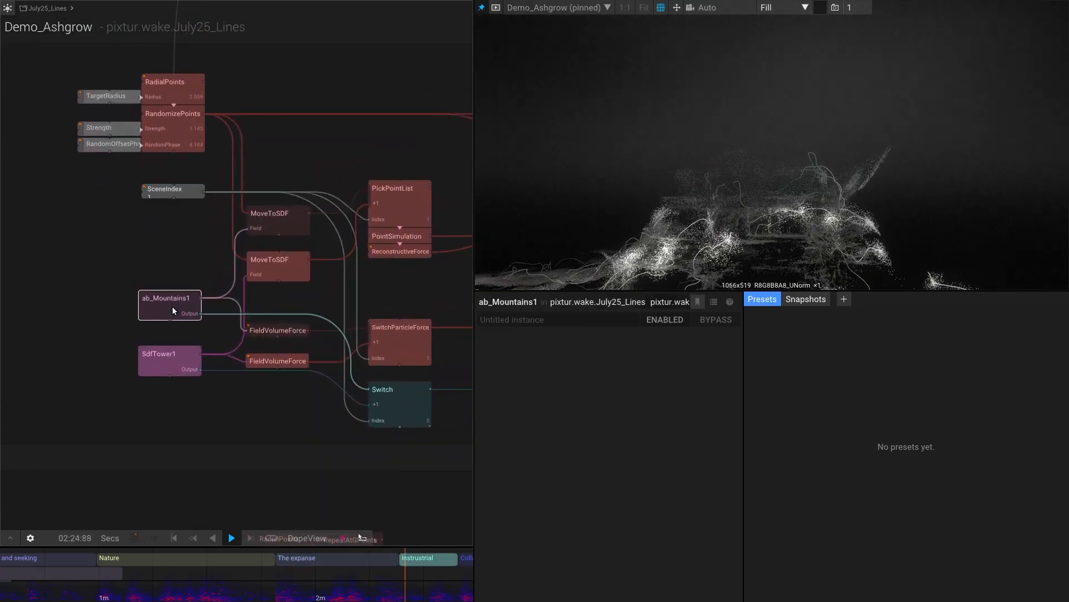
click(170, 366)
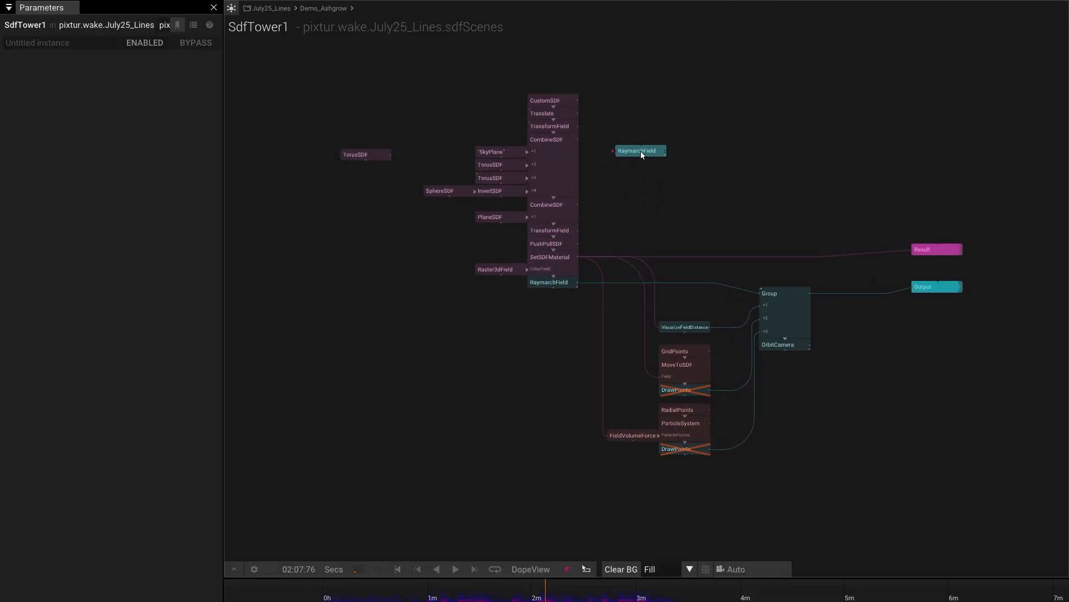
Step: Connect the loose RaymarchField to CustomSDF for a preview and examine the CustomSDF distance function
drag(641, 154, 601, 99)
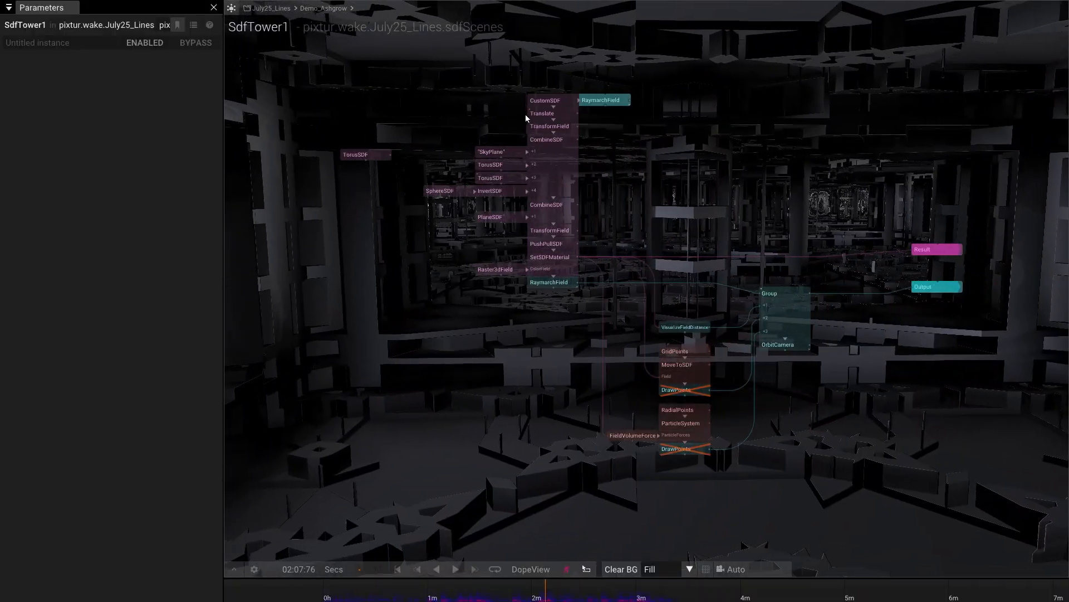
click(536, 101)
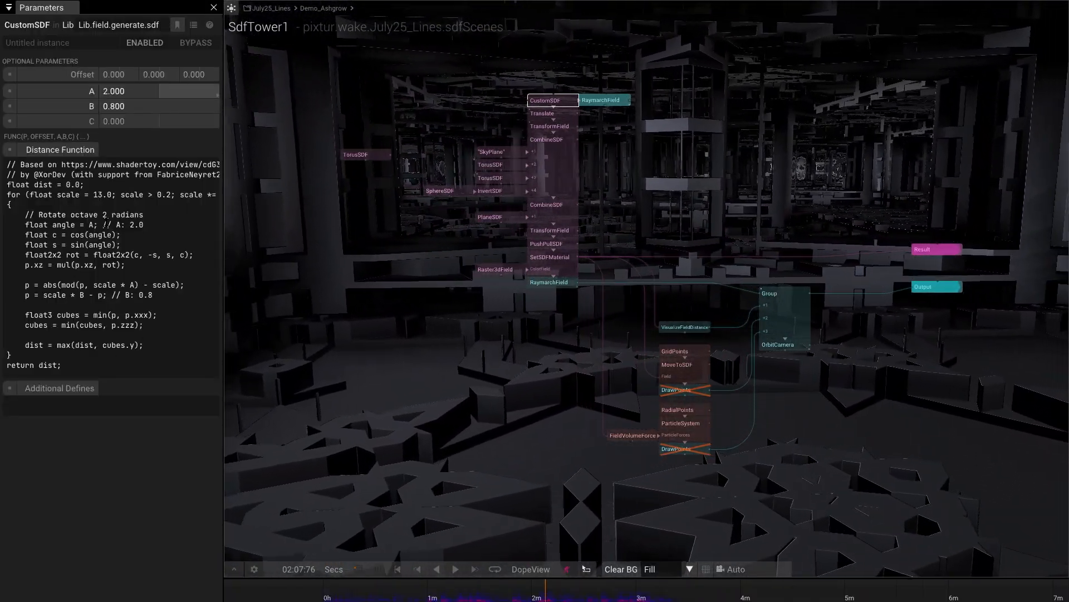
Step: Move the preview RaymarchField from CustomSDF down the SDF chain to the upper CombineSDF
scroll(588, 132, up, 3)
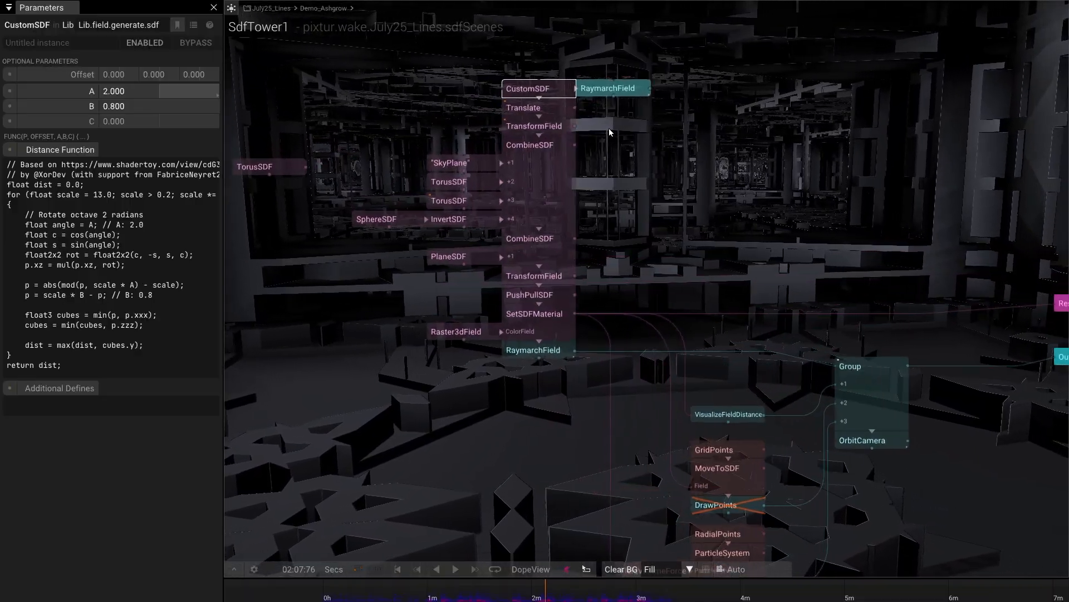
drag(554, 135, 498, 111)
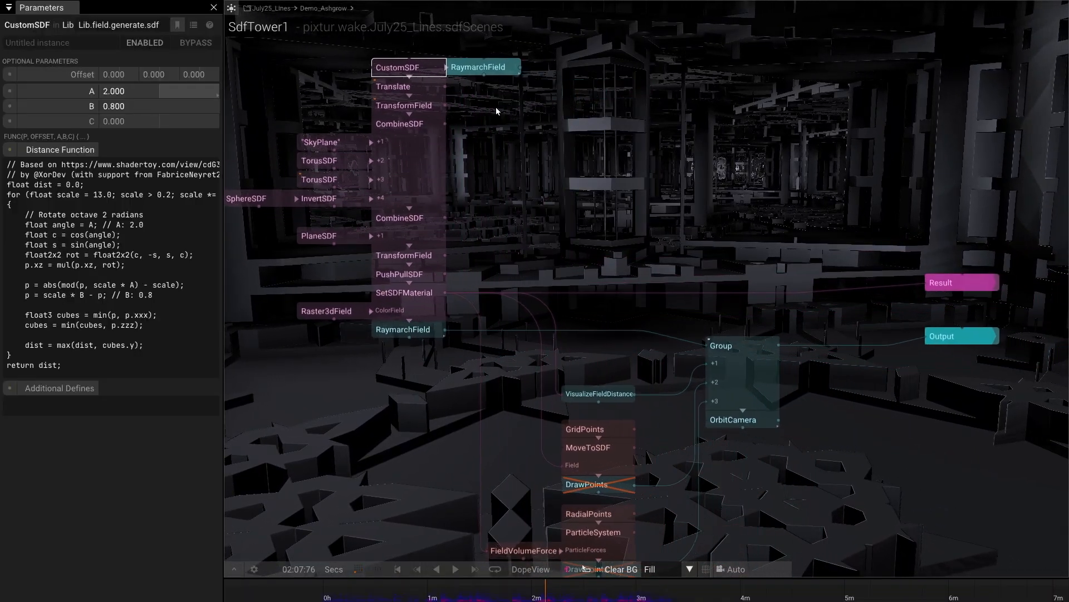
drag(457, 71, 457, 127)
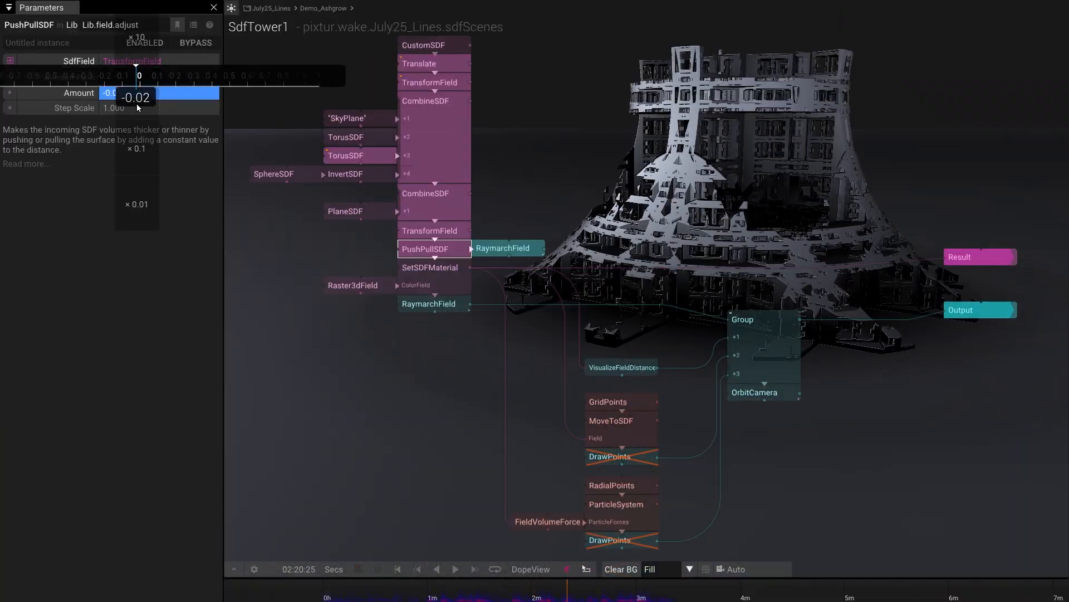
Step: Set the Amount of PushPullSDF in the SdfTower1 chain to -0.020
mouse_move(136, 115)
mouse_down()
mouse_move(128, 119)
mouse_move(141, 120)
mouse_up()
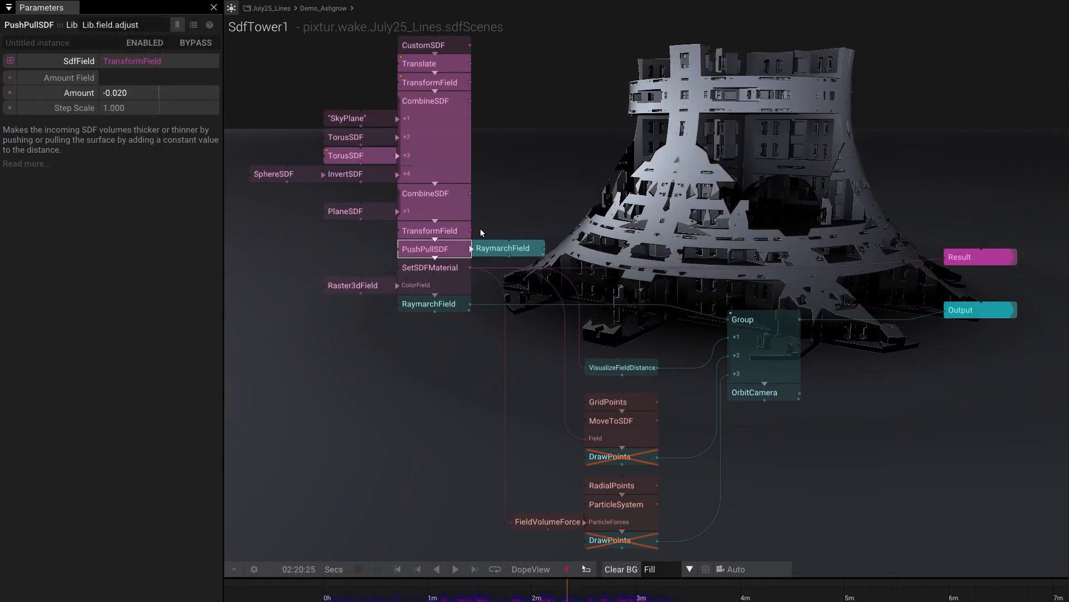
drag(782, 354, 749, 310)
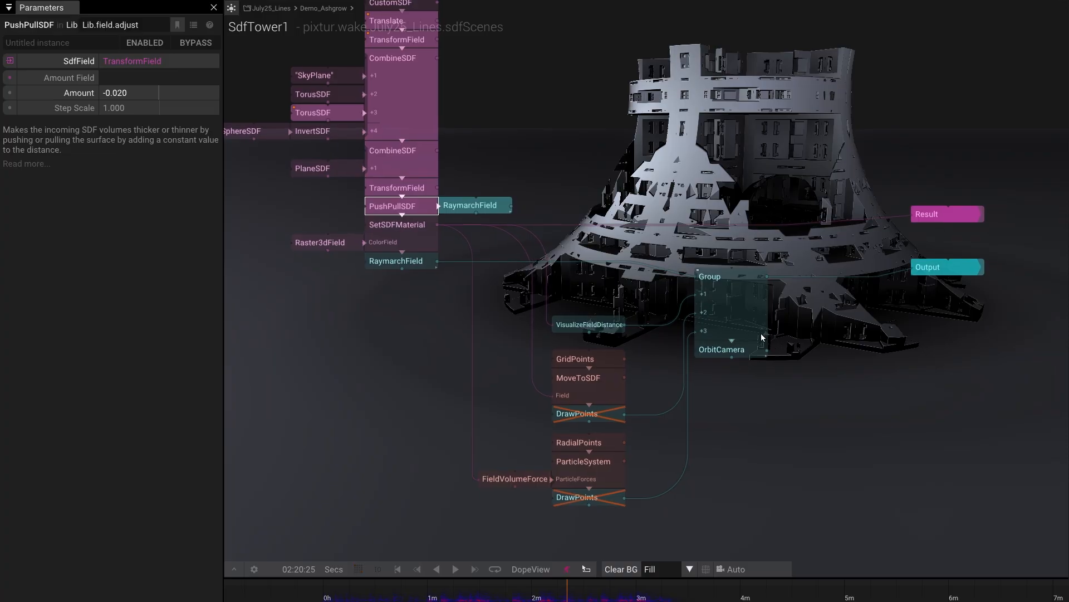
Step: Preview the output of VisualizeFieldDistance on its own, followed by the combined output of the Group
click(596, 326)
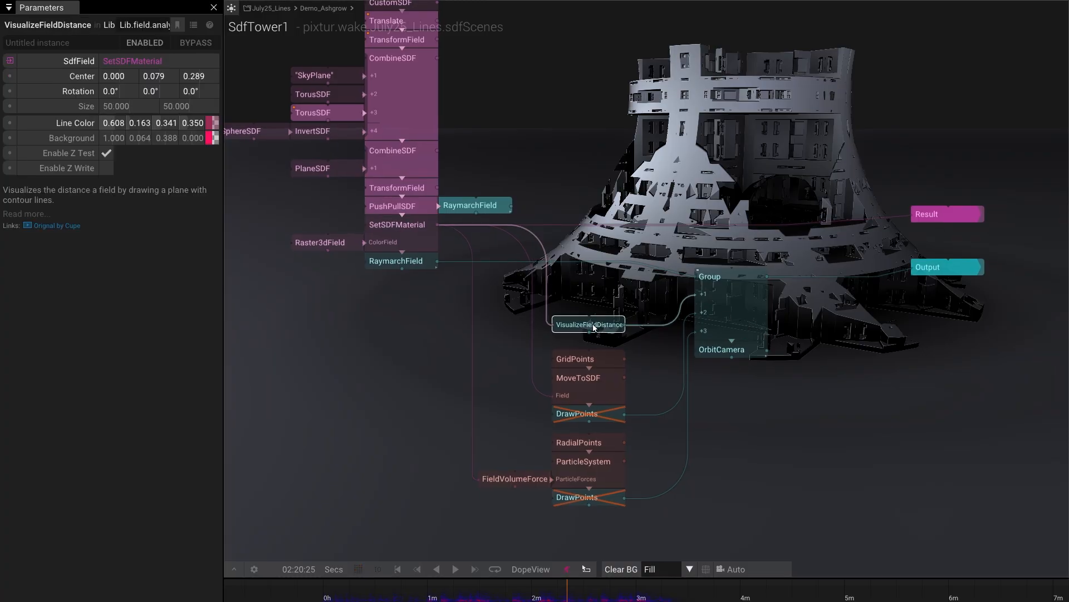
key(ctrl+p)
click(749, 290)
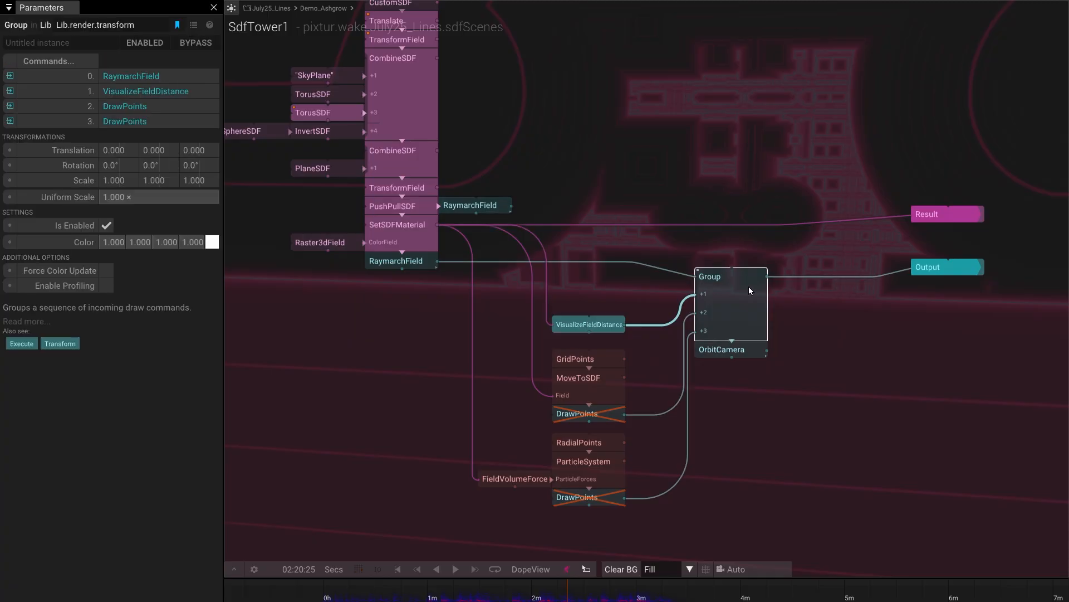
key(ctrl+p)
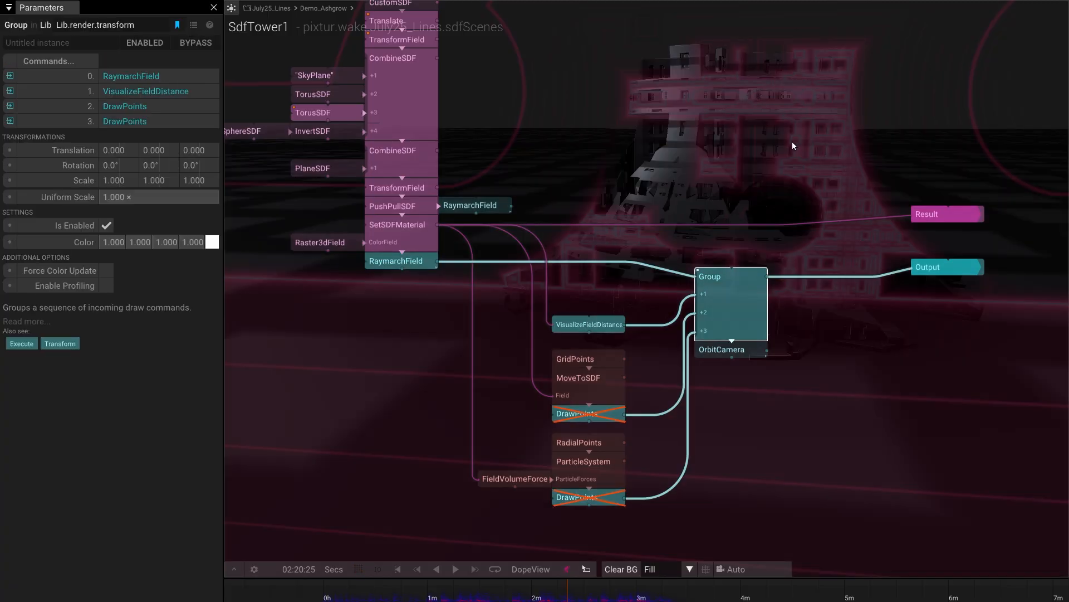
Step: Shift the VisualizeFieldDistance plane to a Z center of 0.337 and view its contour lines around the tower
drag(844, 158, 629, 314)
click(614, 327)
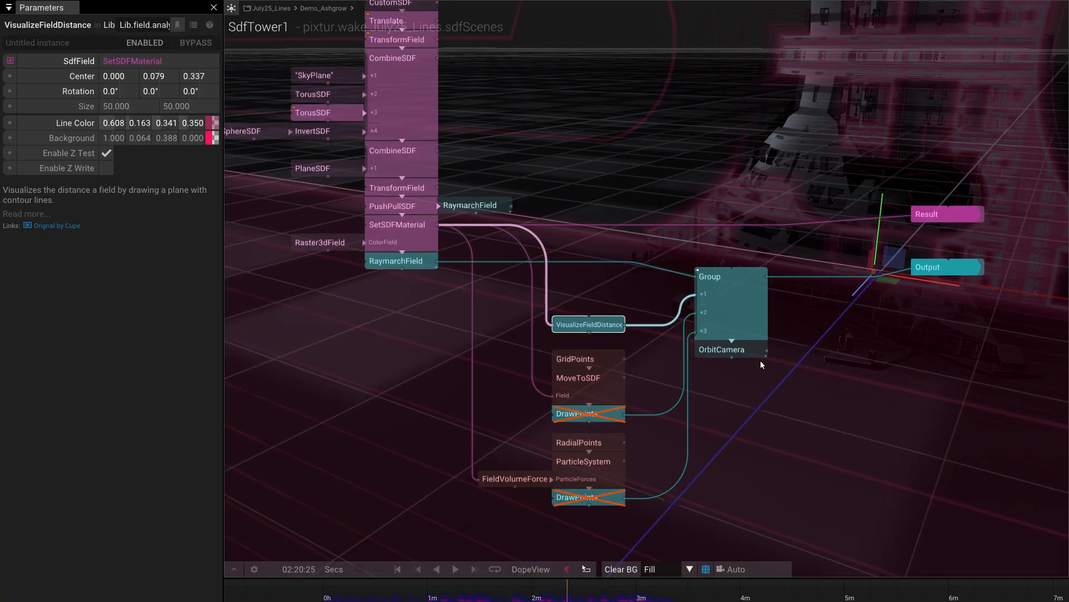
key(d)
drag(818, 373, 593, 406)
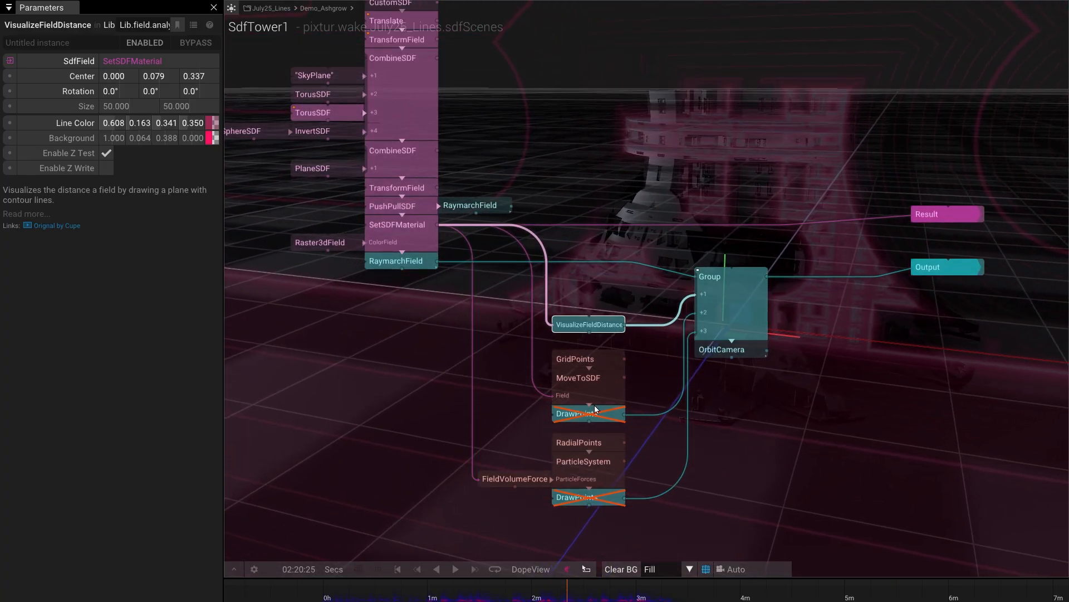
Step: Enable the DrawPoints operator fed by MoveToSDF to show the grid points snapped onto the SDF surface
click(605, 377)
click(607, 413)
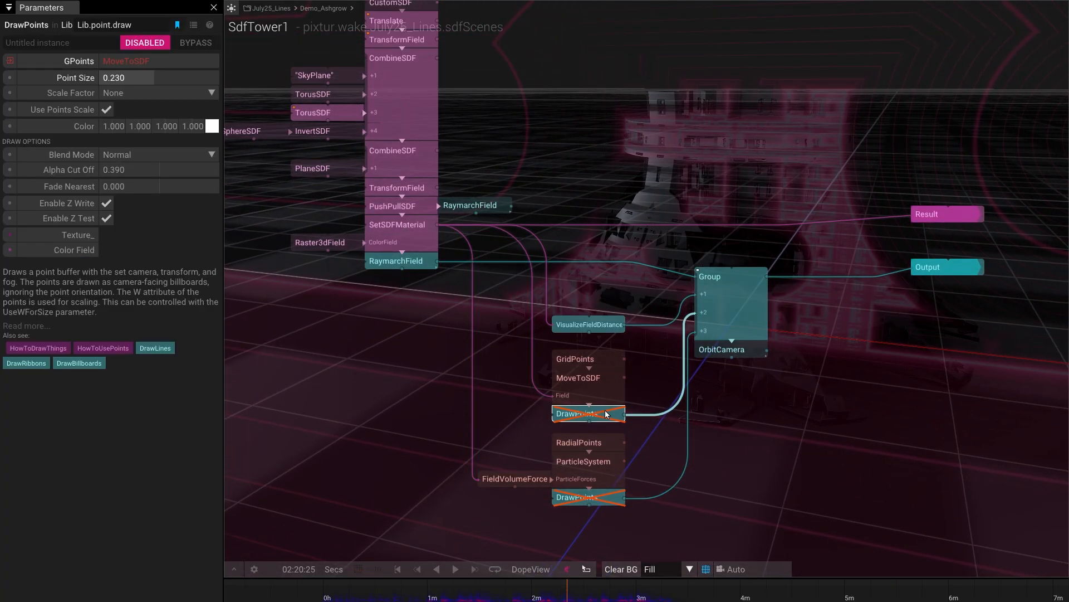
key(shift+d)
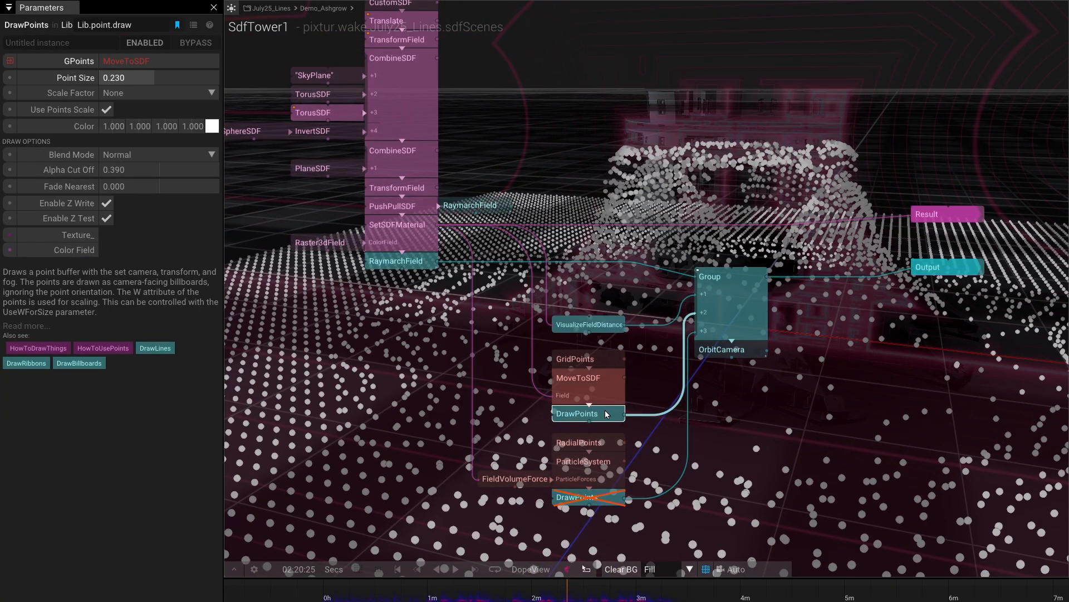
Step: Raise the GridPoints center along Y to 1.731 above the tower
click(587, 362)
click(739, 129)
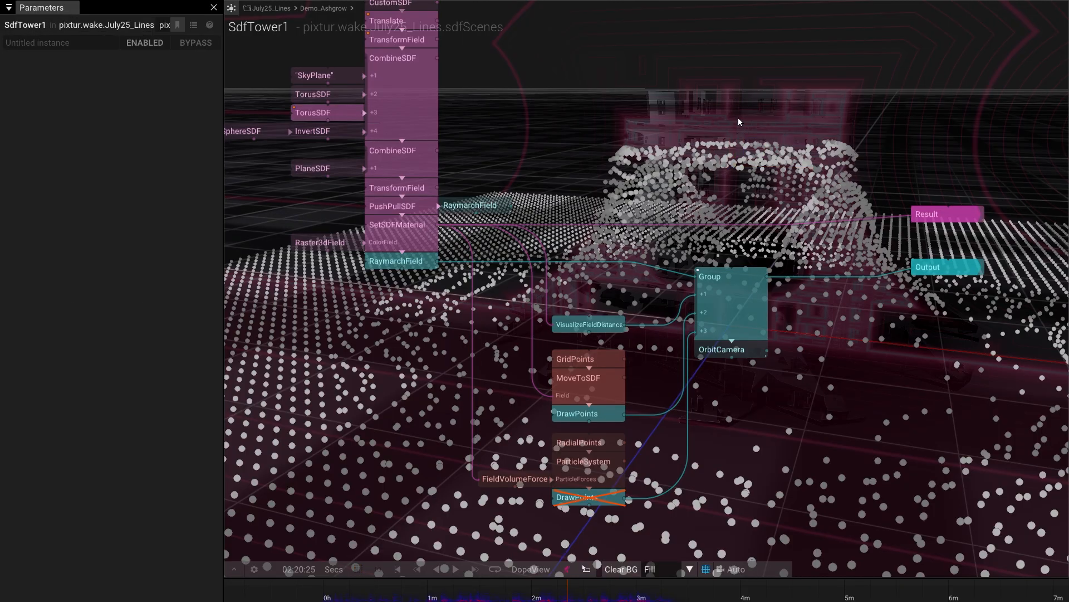
click(608, 361)
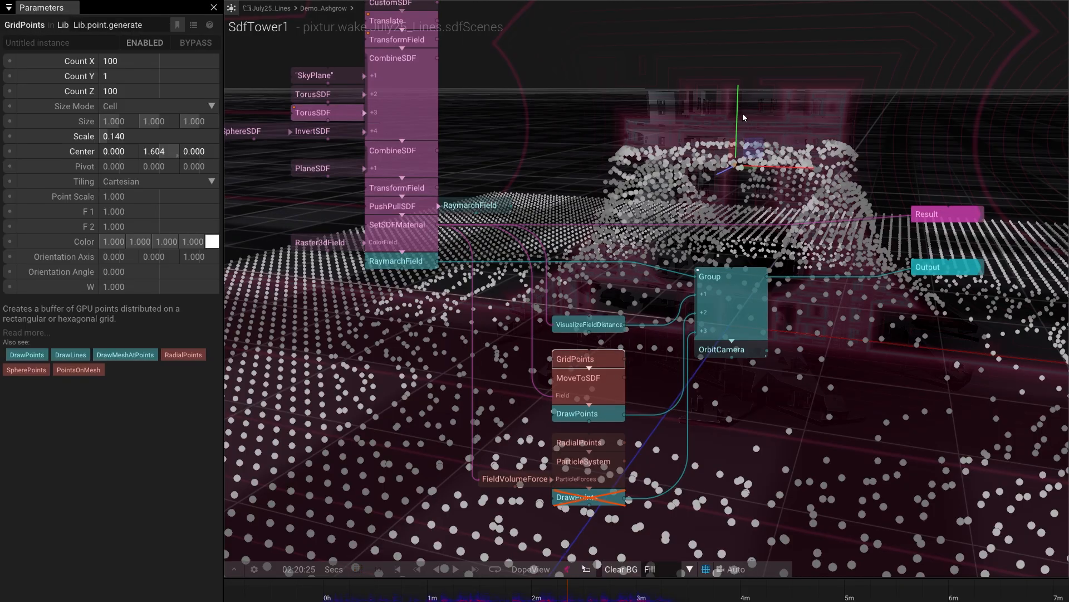
drag(738, 125, 754, 104)
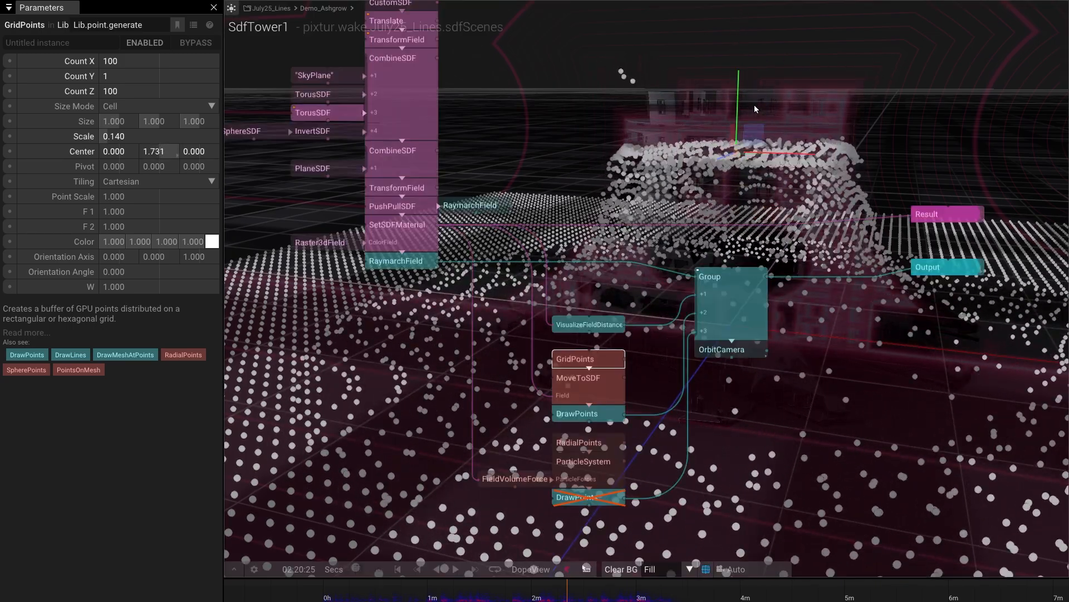
Step: Enable the DrawPoints operator fed by the ParticleSystem and select its RadialPoints emitter
click(594, 493)
key(ctrl+b)
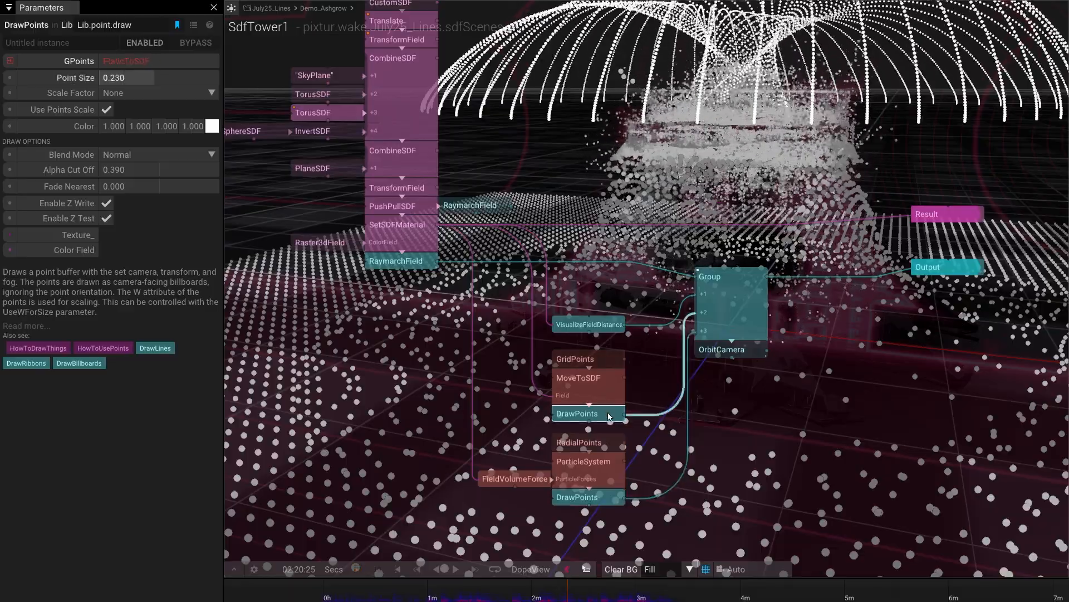
click(582, 442)
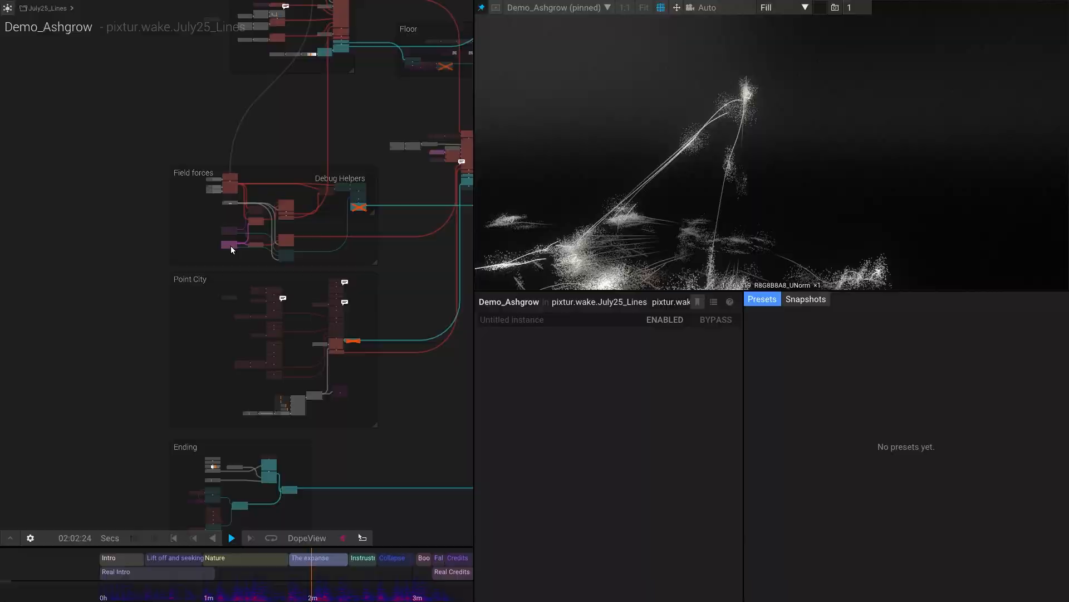
Step: Trace the ParticleSystem's last particle force in Demo_Ashgrow back to ReconstructiveForce and examine its animated Strength and VolumeScale
scroll(231, 245, down, 3)
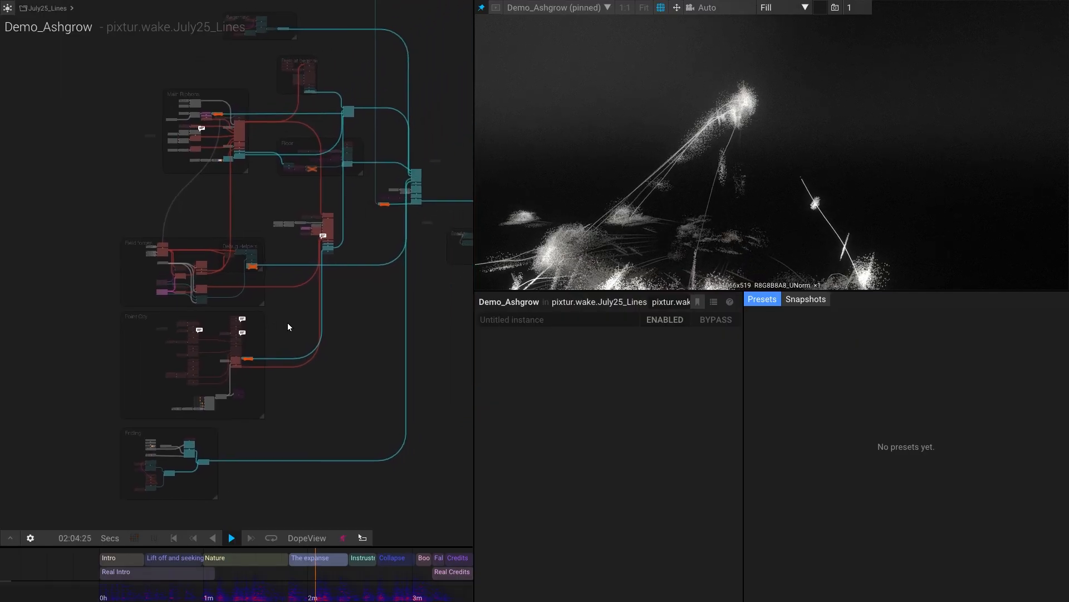
scroll(275, 176, up, 5)
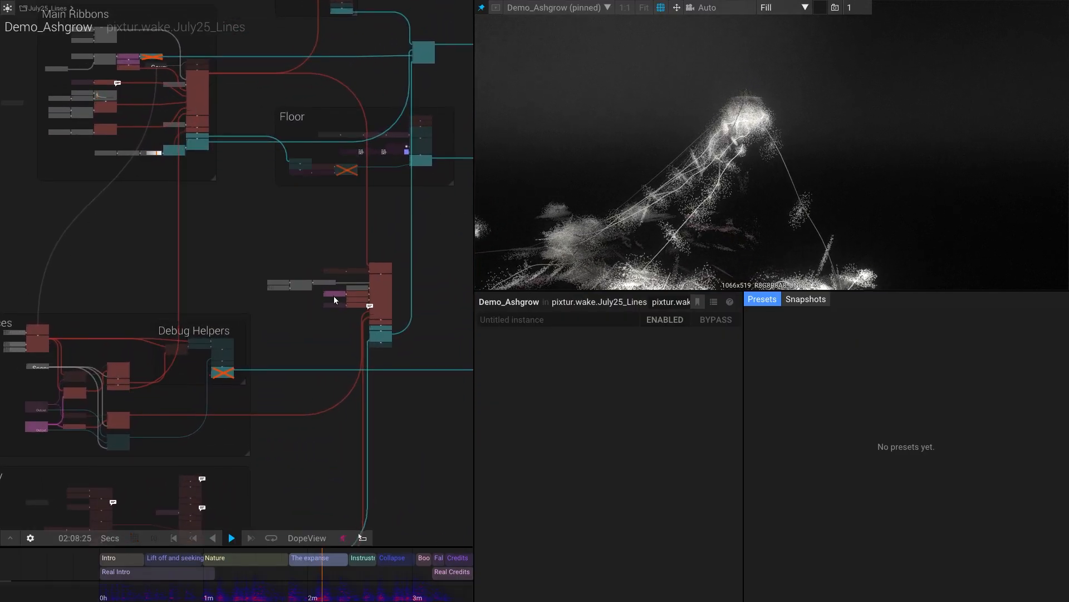
scroll(365, 313, up, 8)
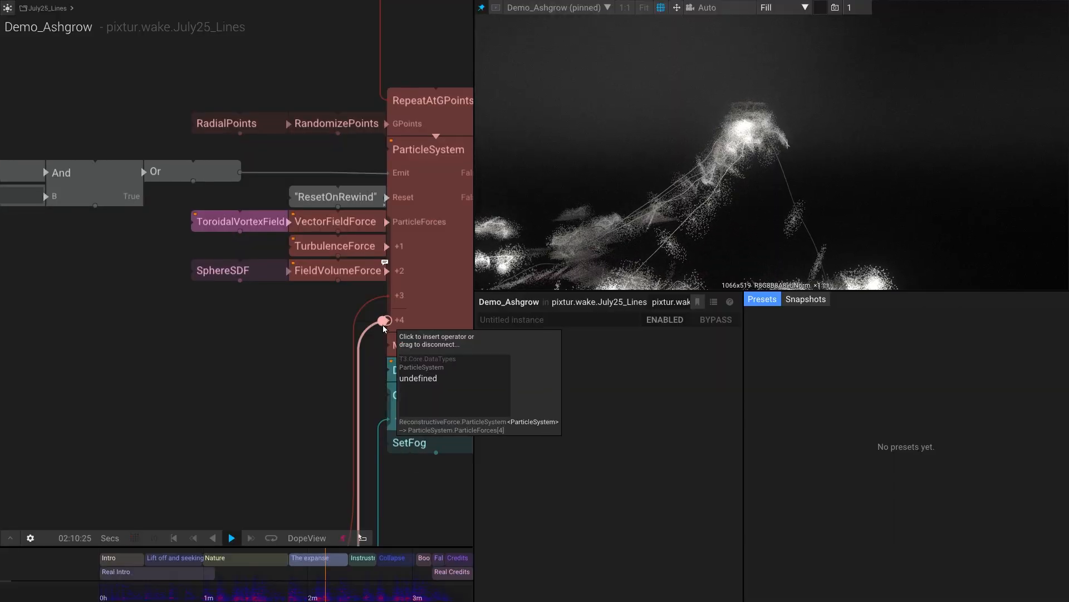
scroll(383, 325, down, 5)
drag(366, 369, 458, 50)
scroll(177, 446, up, 3)
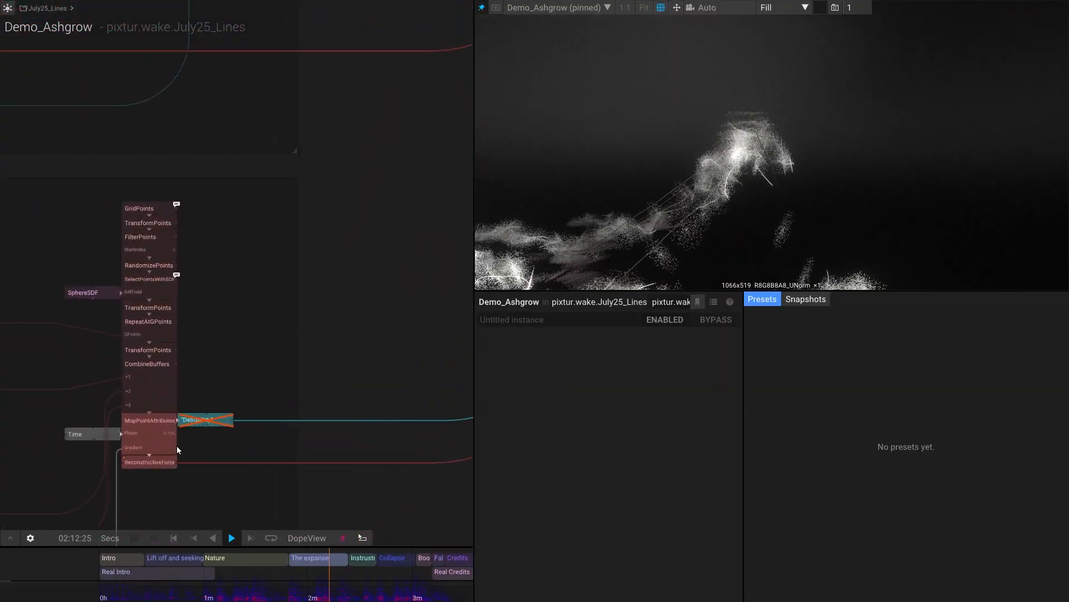
scroll(176, 445, up, 2)
click(279, 457)
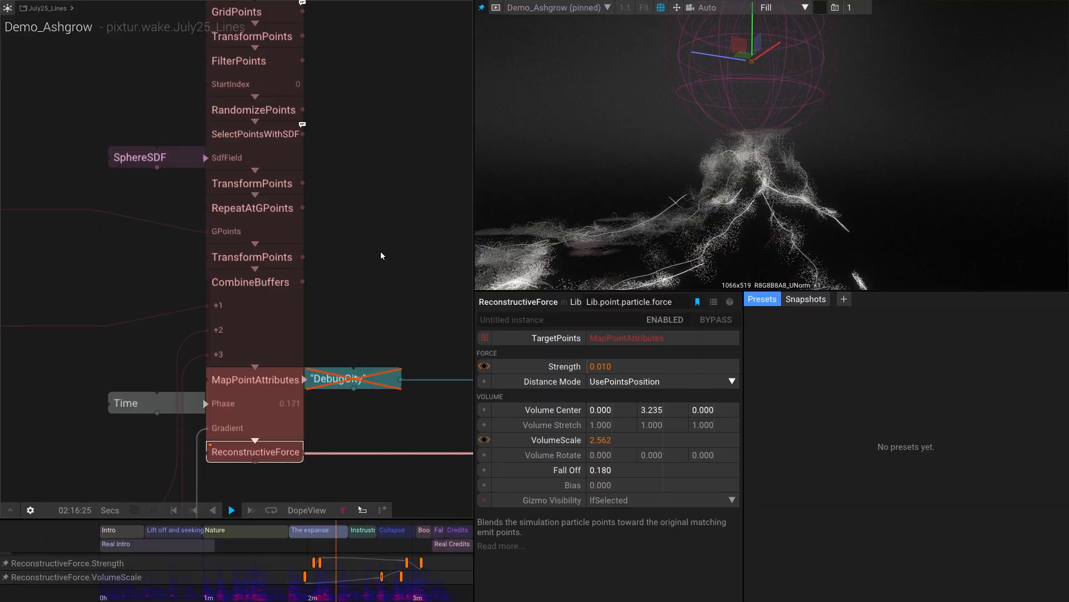
Step: Enable the DebugCity DrawPoints in the Point City section and pause the playback
scroll(380, 251, down, 8)
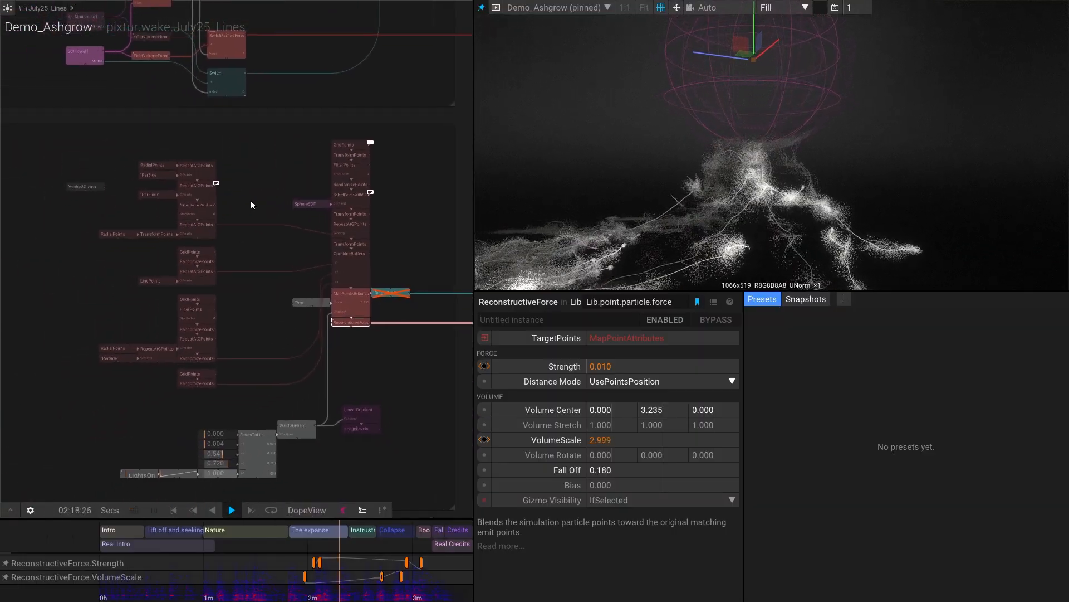
scroll(337, 271, up, 3)
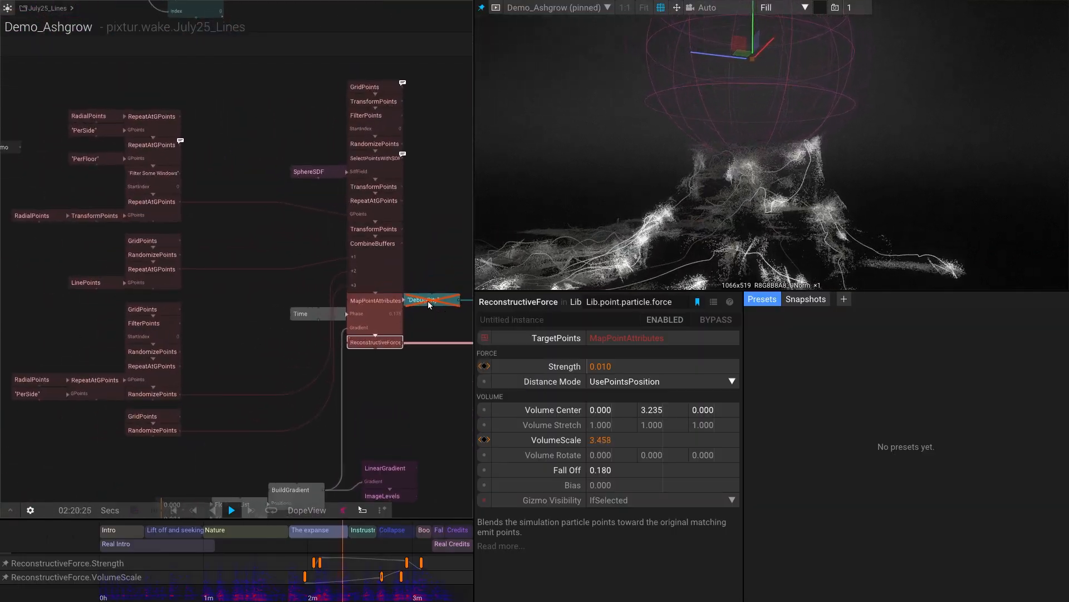
click(429, 301)
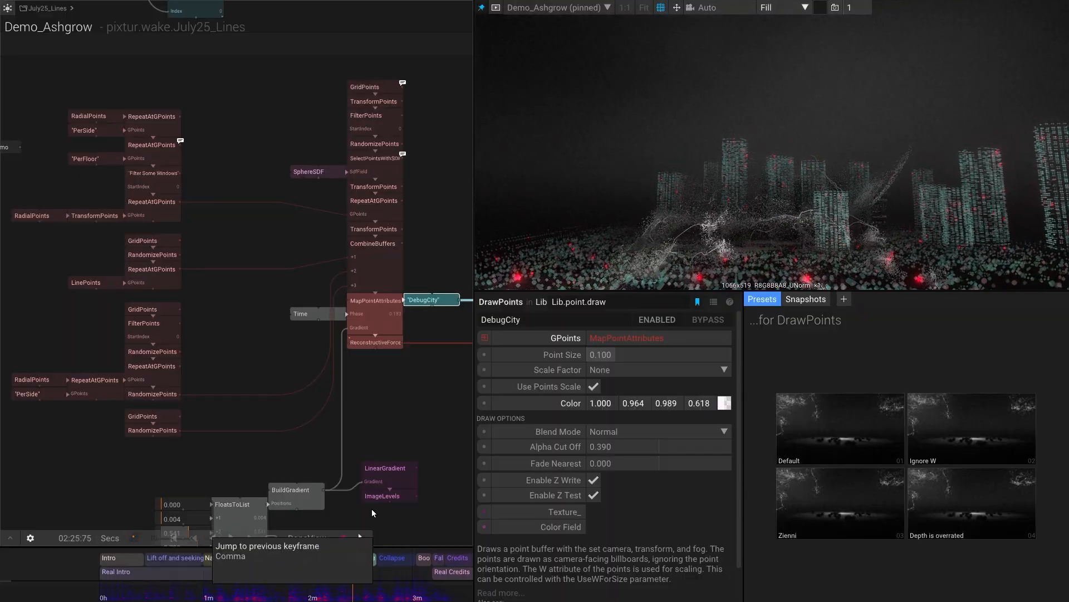
click(232, 538)
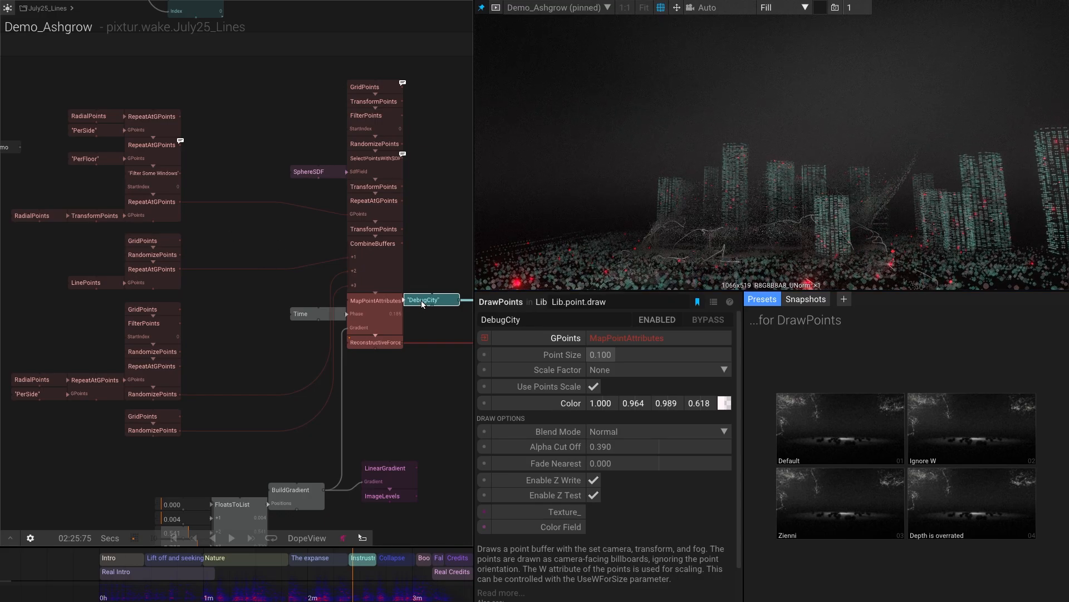
Step: Preview parts of the city by attaching DebugCity to RepeatAtGPoints and the lower TransformPoints, then return it to MapPointAttributes
drag(421, 300, 184, 273)
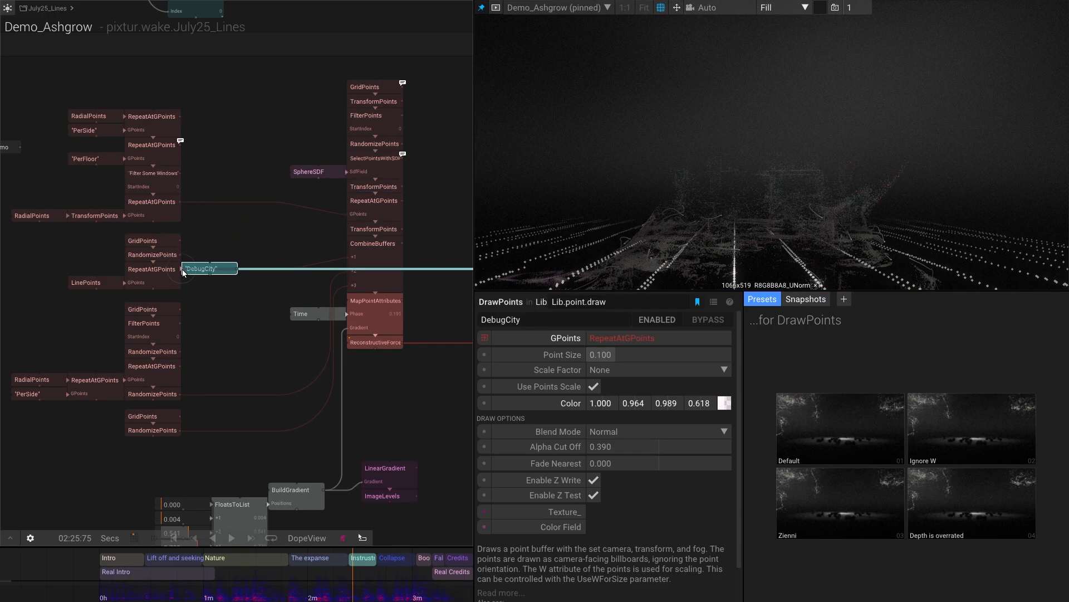
drag(410, 233, 406, 211)
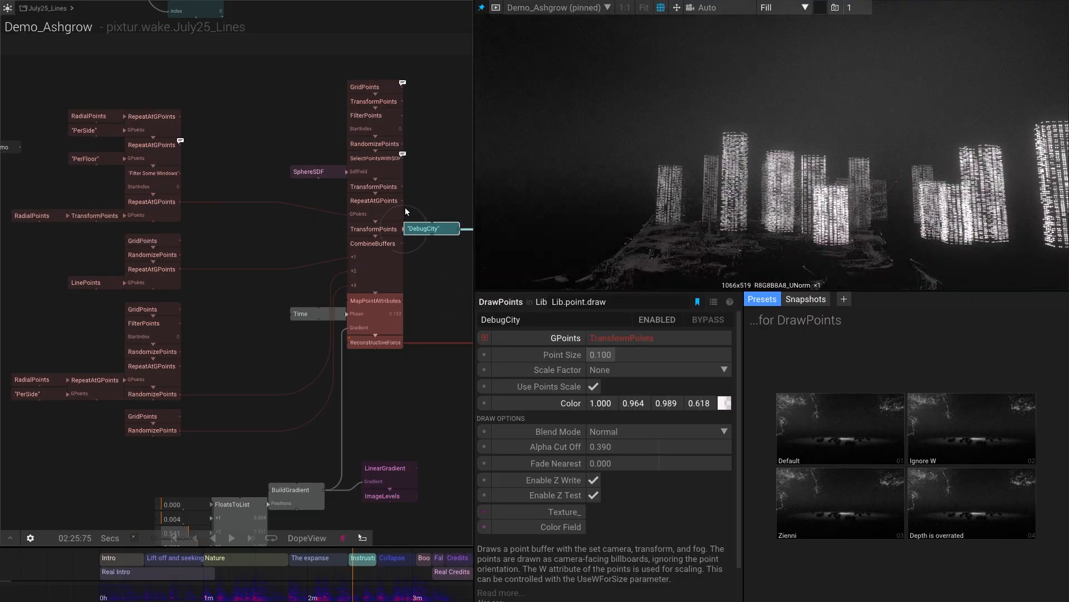
drag(405, 148, 408, 283)
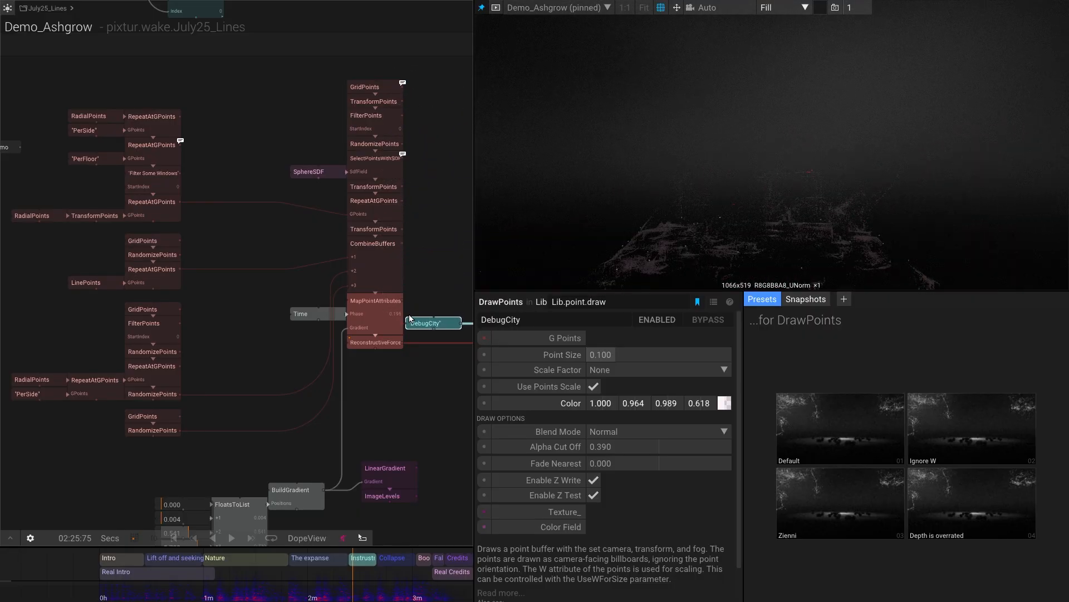
Step: Inspect the BuildGradient colors and the FloatsToList positions that feed the MapPointAttributes gradient
scroll(280, 359, up, 3)
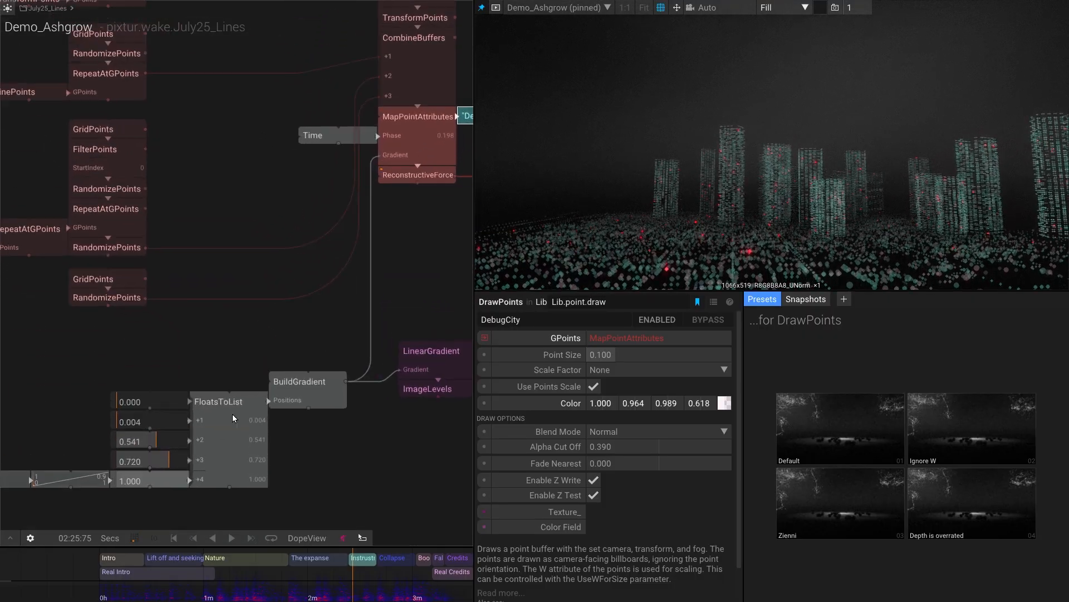
click(300, 388)
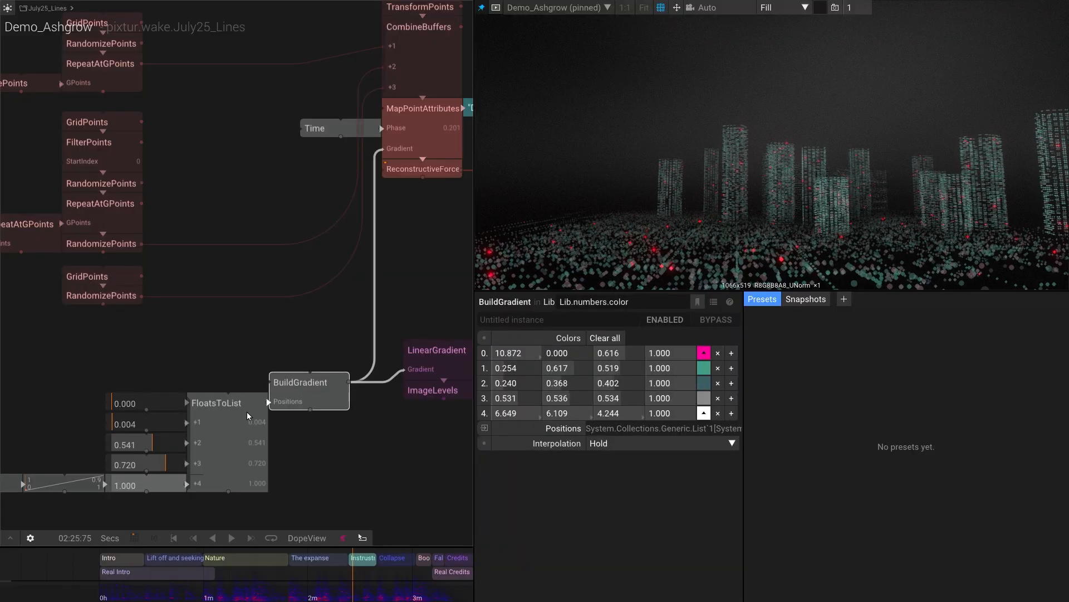
click(208, 412)
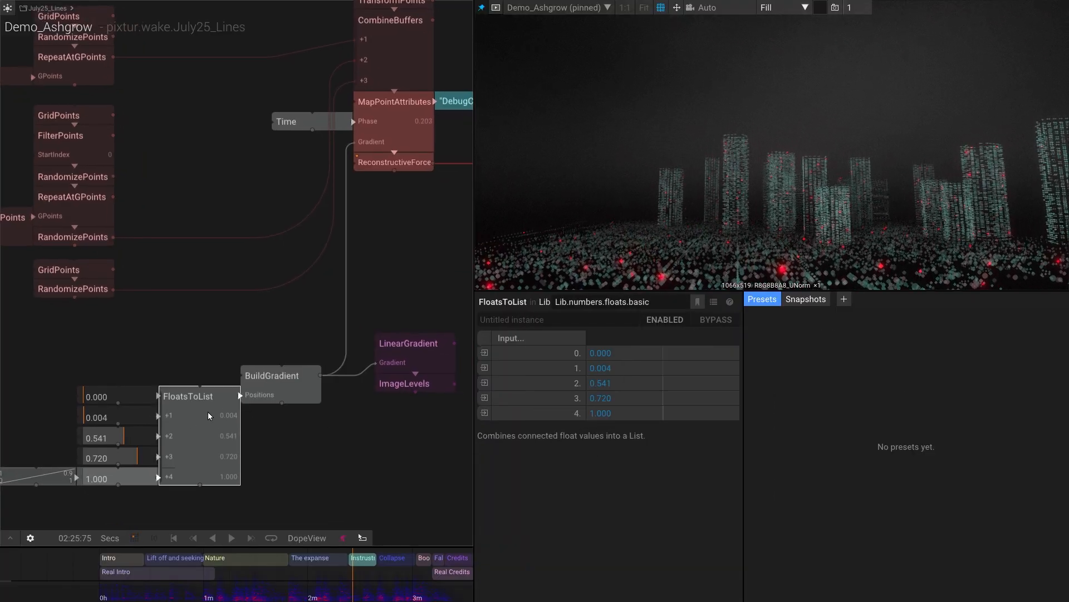
click(261, 394)
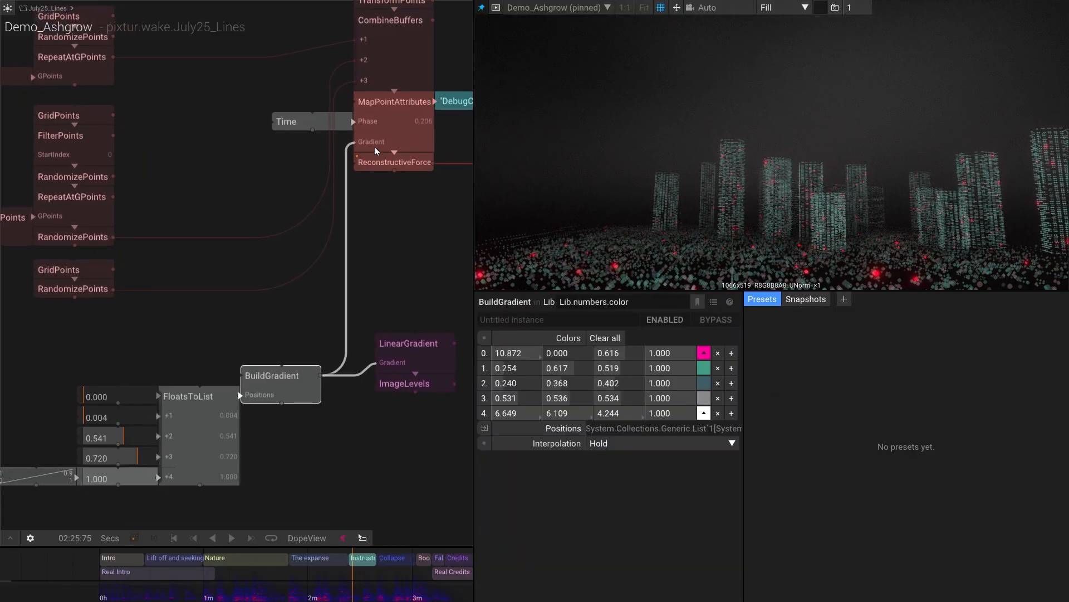
Step: Inspect the ReconstructiveForce settings and follow its connection from Point City to the particle system
click(377, 166)
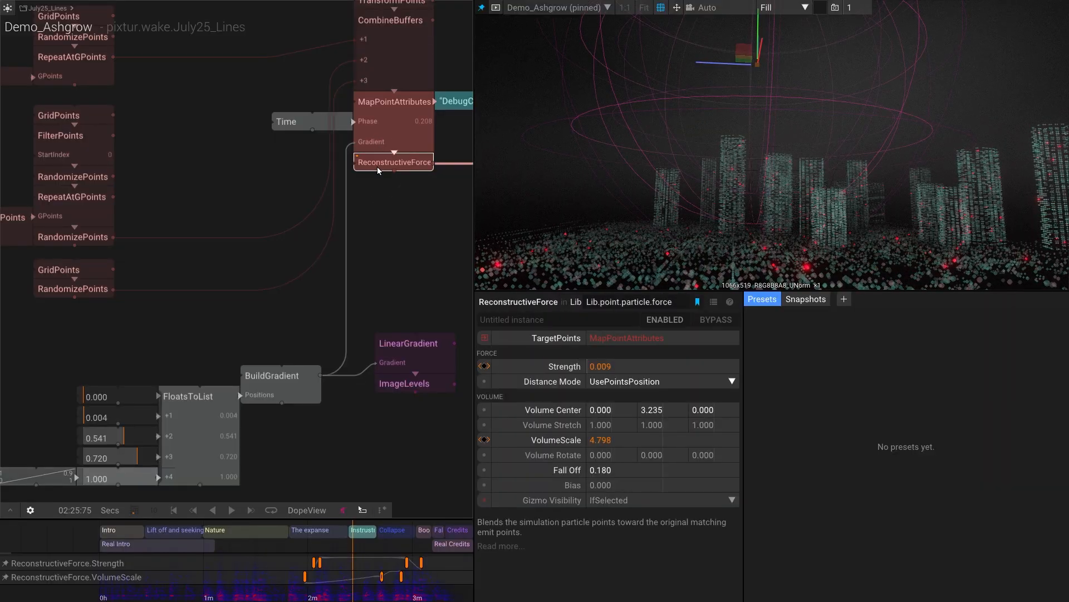
scroll(381, 186, down, 5)
scroll(247, 309, up, 3)
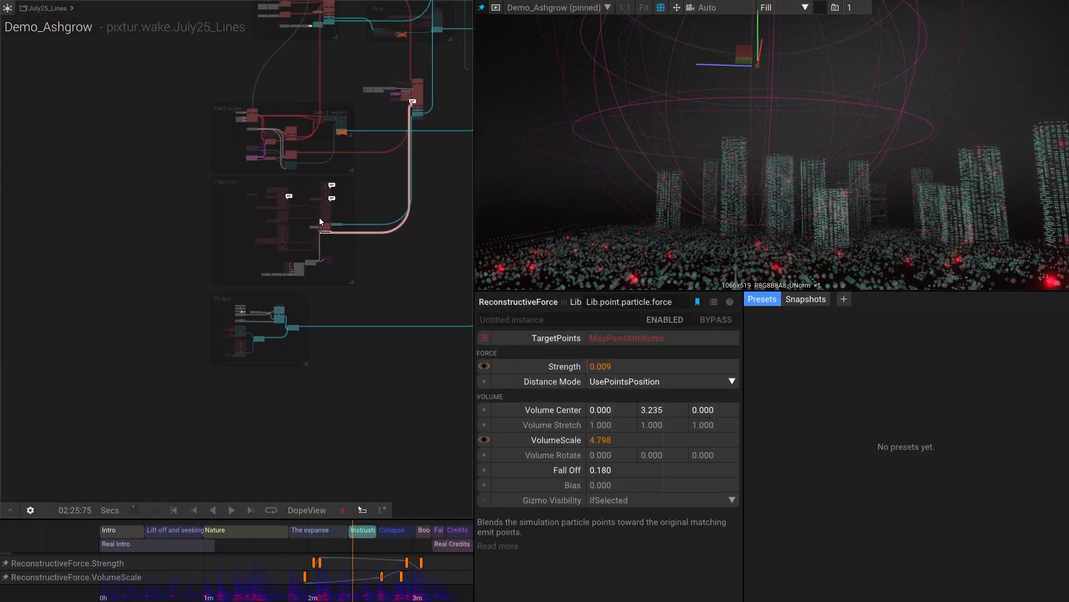
scroll(249, 325, up, 1)
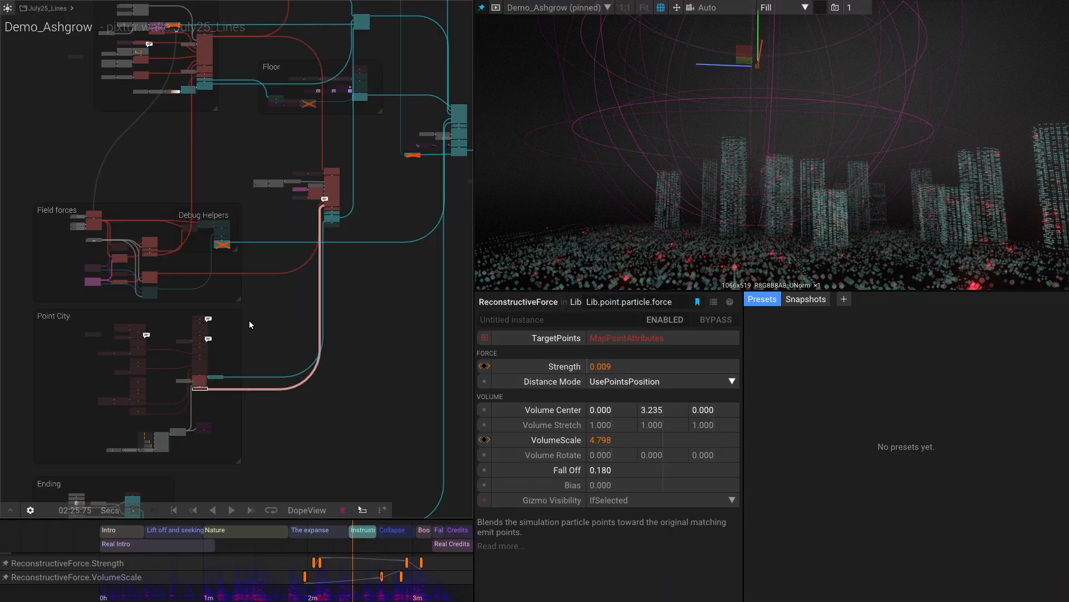
Step: Disable the DebugCity DrawPoints in the Point City section
click(367, 273)
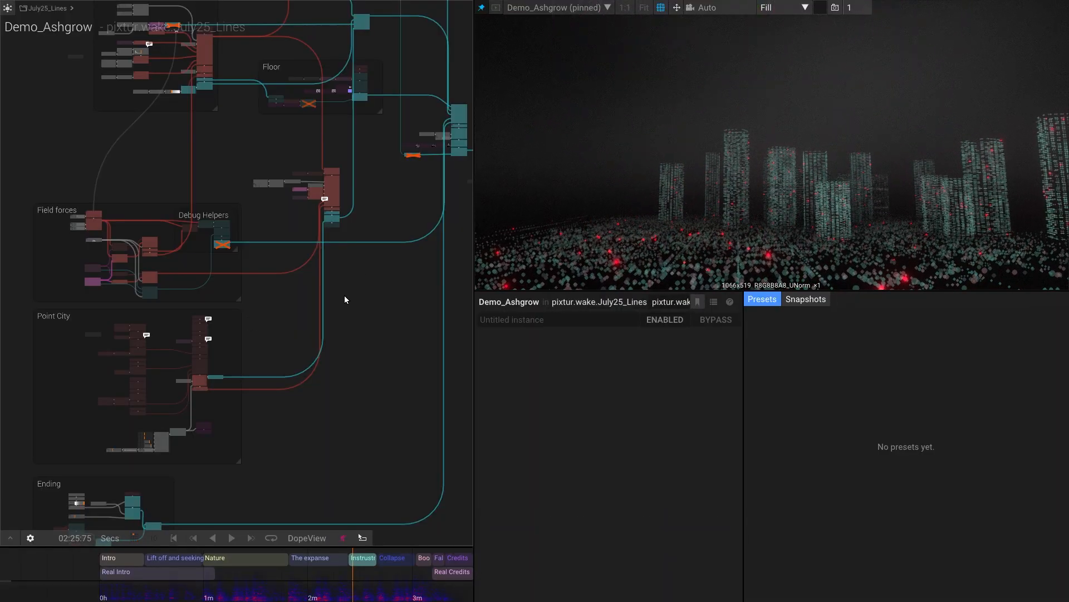
scroll(222, 367, up, 5)
click(179, 403)
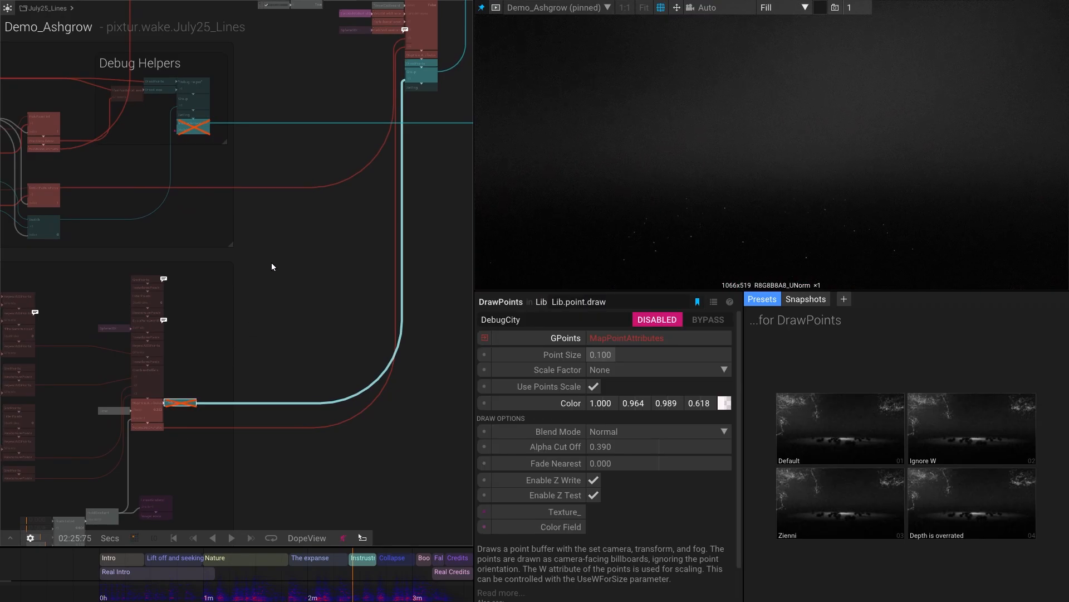
Step: Move playback to about 56 seconds, at the end of the Lift off section, and enable VisibleGizmos in Debug Helpers
click(197, 594)
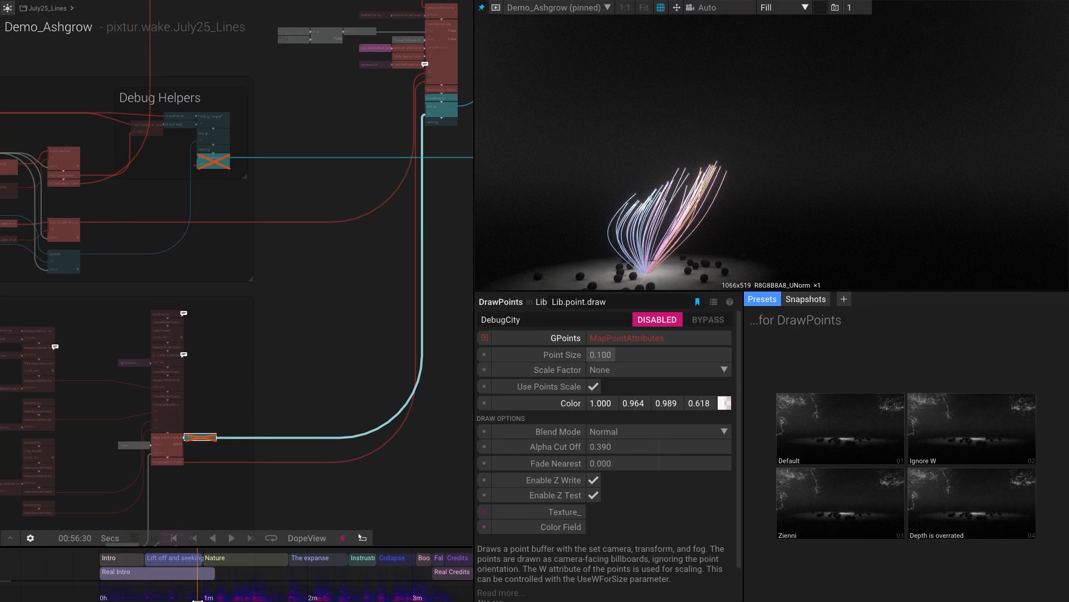
scroll(295, 334, down, 2)
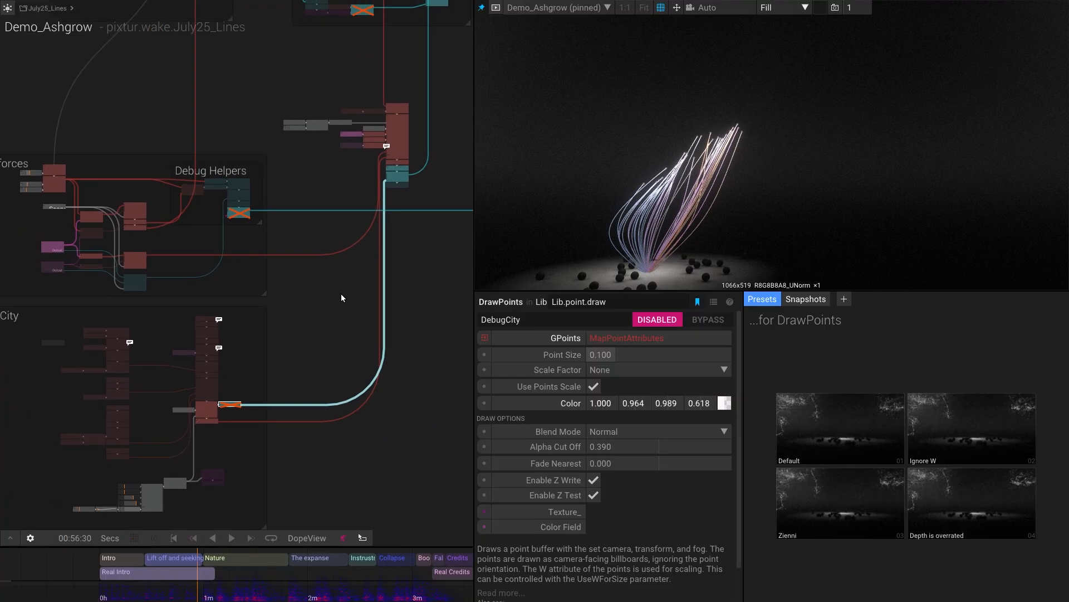
scroll(340, 359, down, 3)
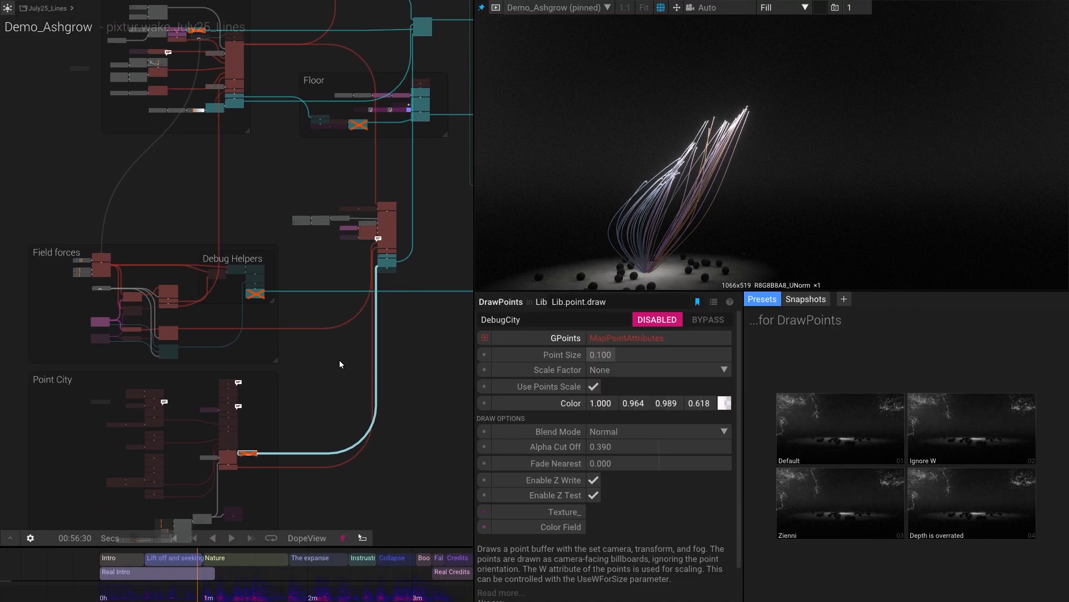
drag(340, 359, 301, 348)
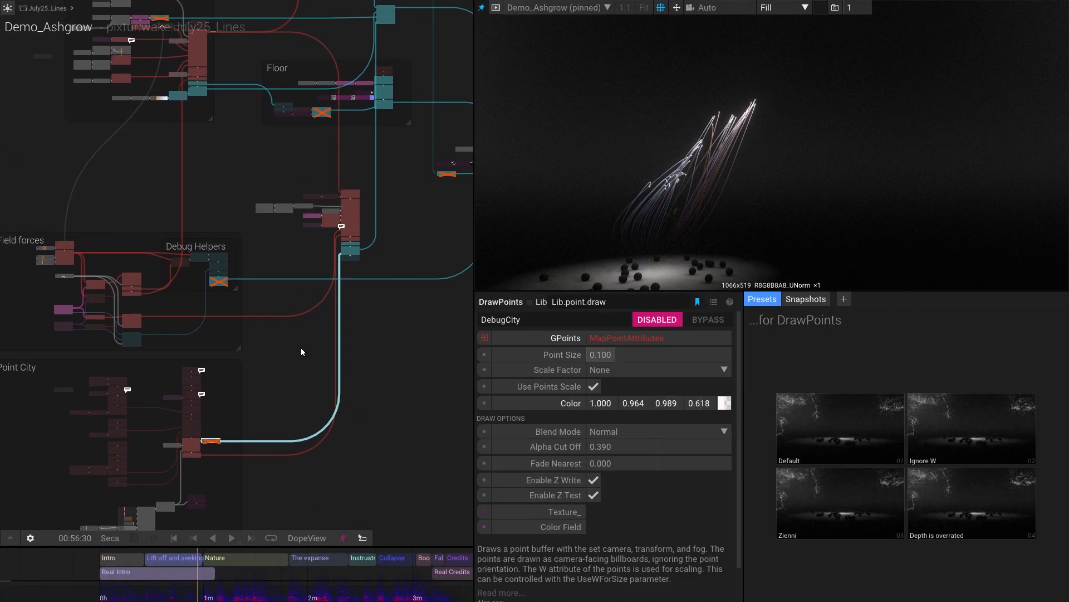
scroll(301, 348, up, 3)
drag(188, 120, 217, 168)
click(209, 304)
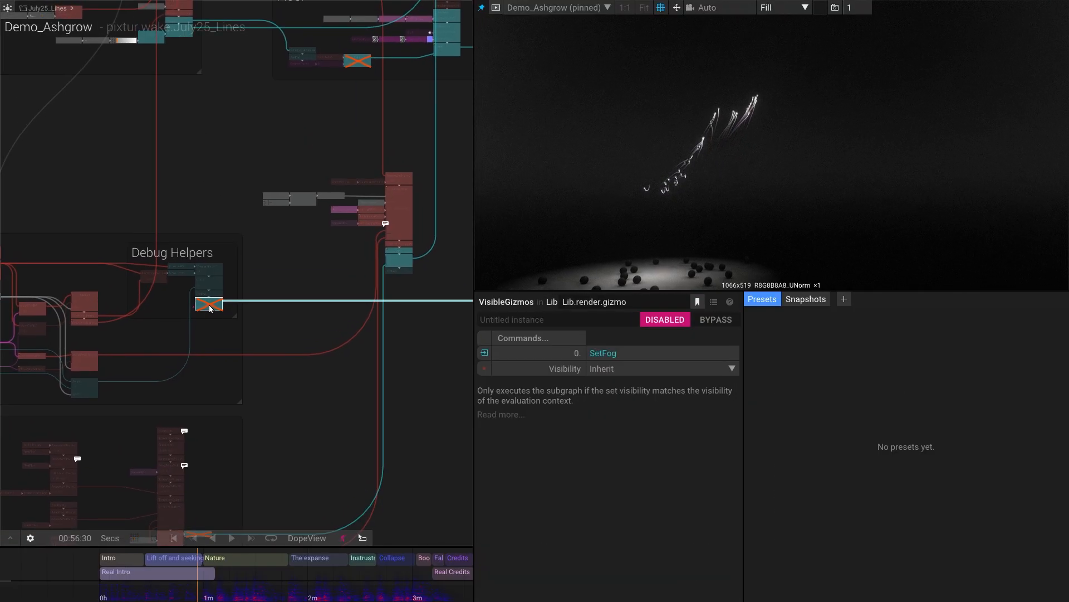
key(shift+d)
Step: Examine the keyframes of RadialPoints, TargetRadius, Strength and RandomOffsetPhase in Field forces while the Nature section plays
drag(223, 185, 382, 268)
scroll(136, 335, up, 3)
scroll(149, 338, up, 3)
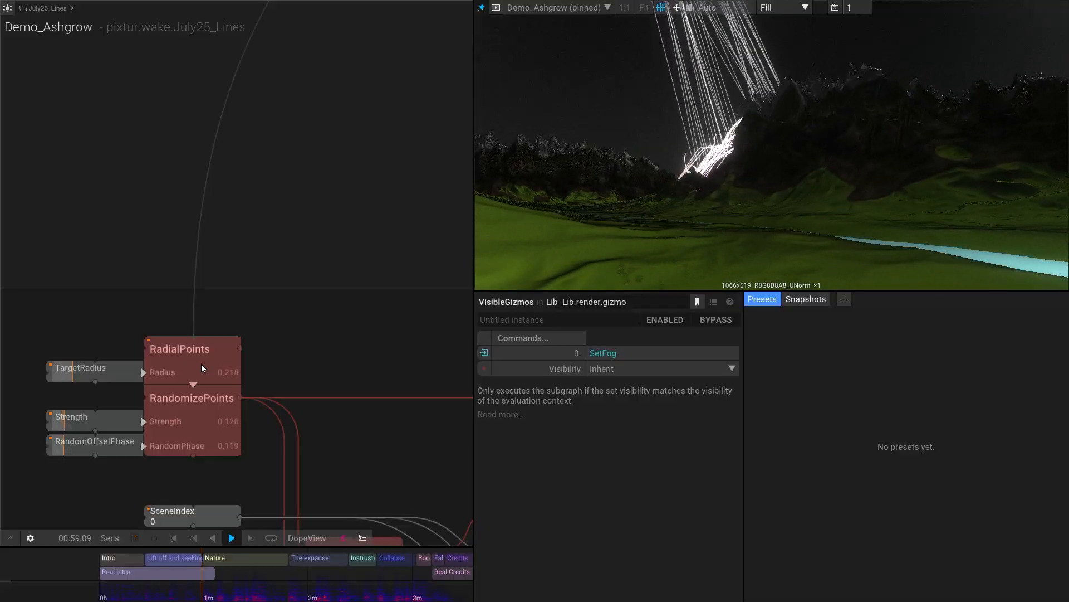
drag(257, 315, 94, 440)
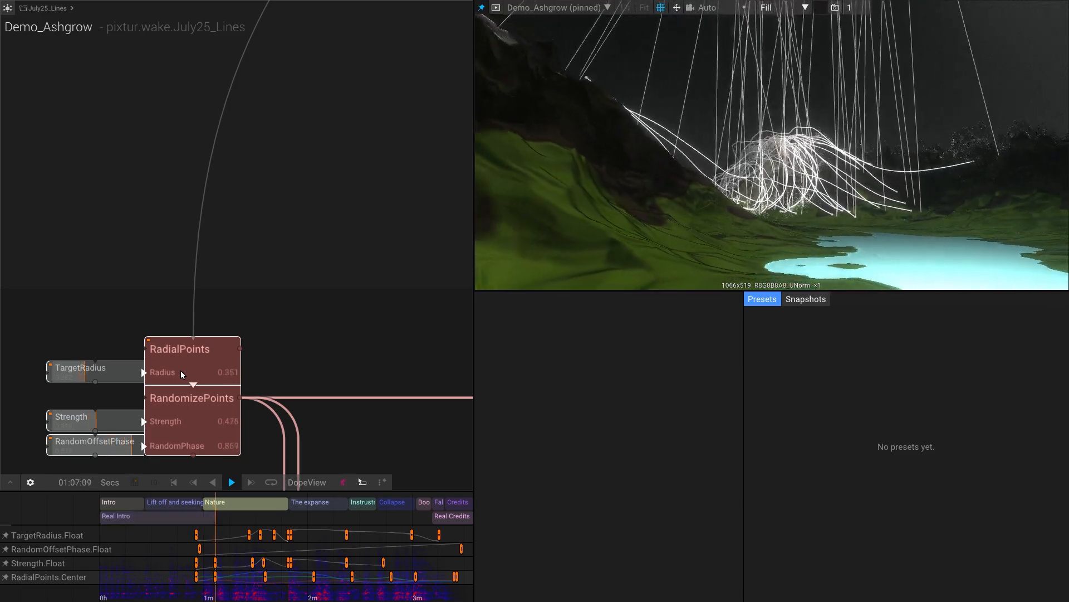
scroll(293, 294, down, 2)
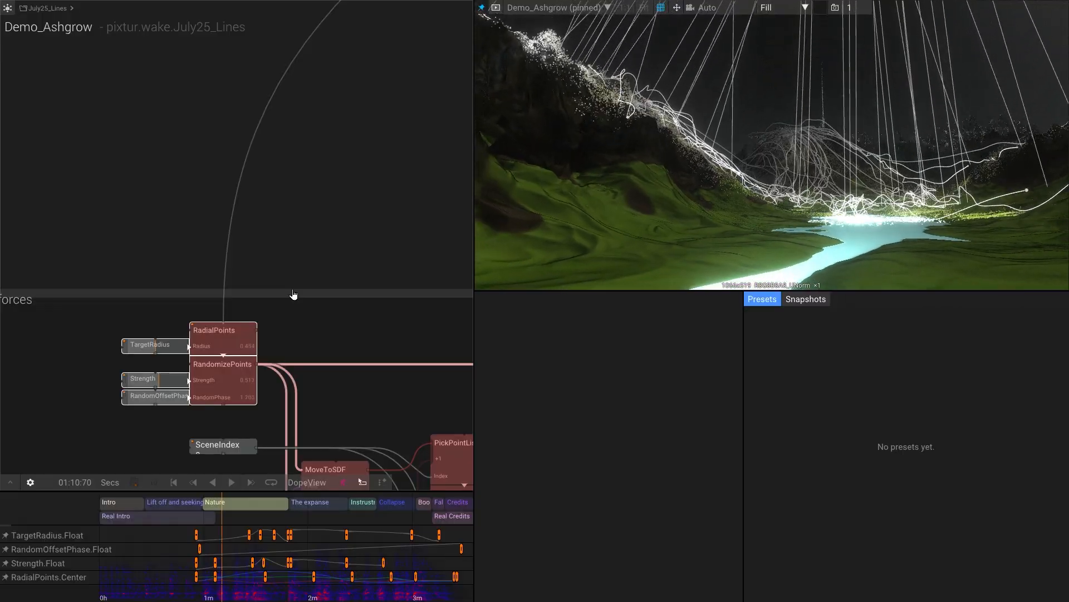
scroll(294, 294, down, 3)
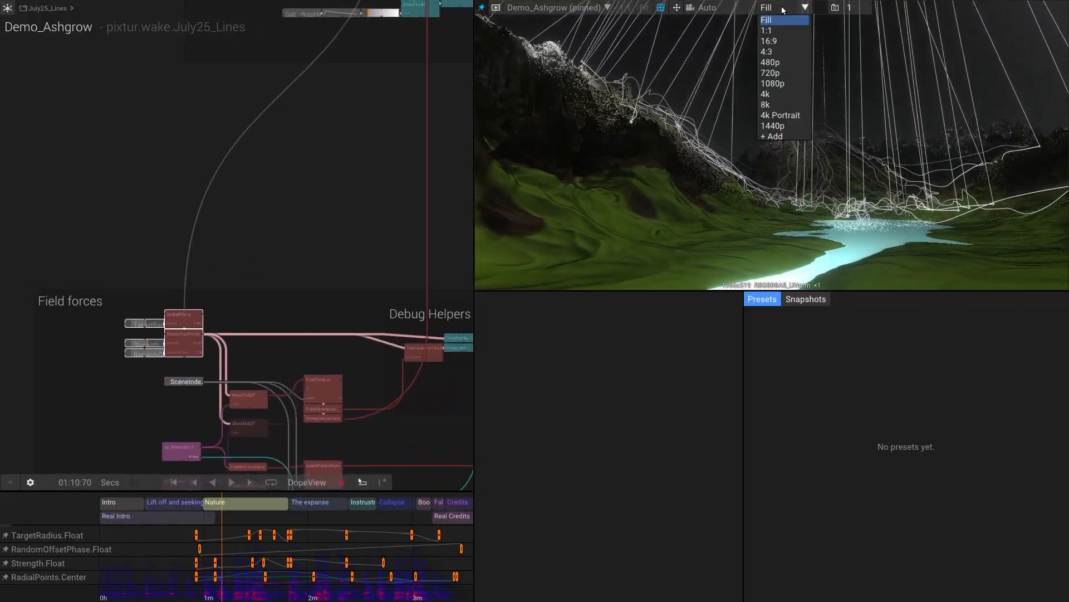
Step: Inspect the ReconstructiveForce below PointSimulation in Field forces and its Strength keyframes, and play the Nature section onward
click(414, 162)
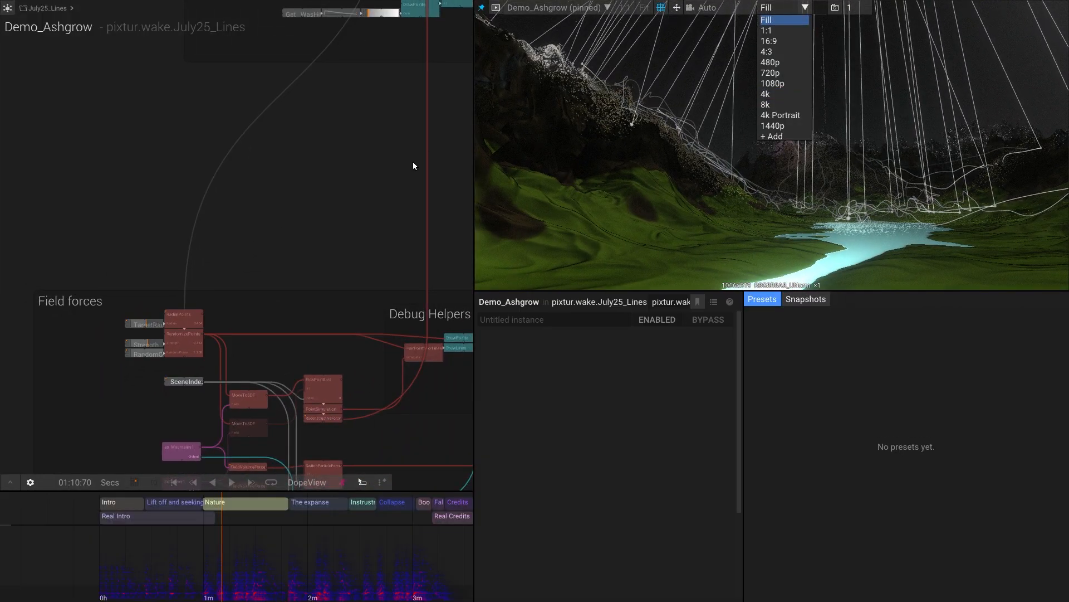
drag(325, 269, 175, 162)
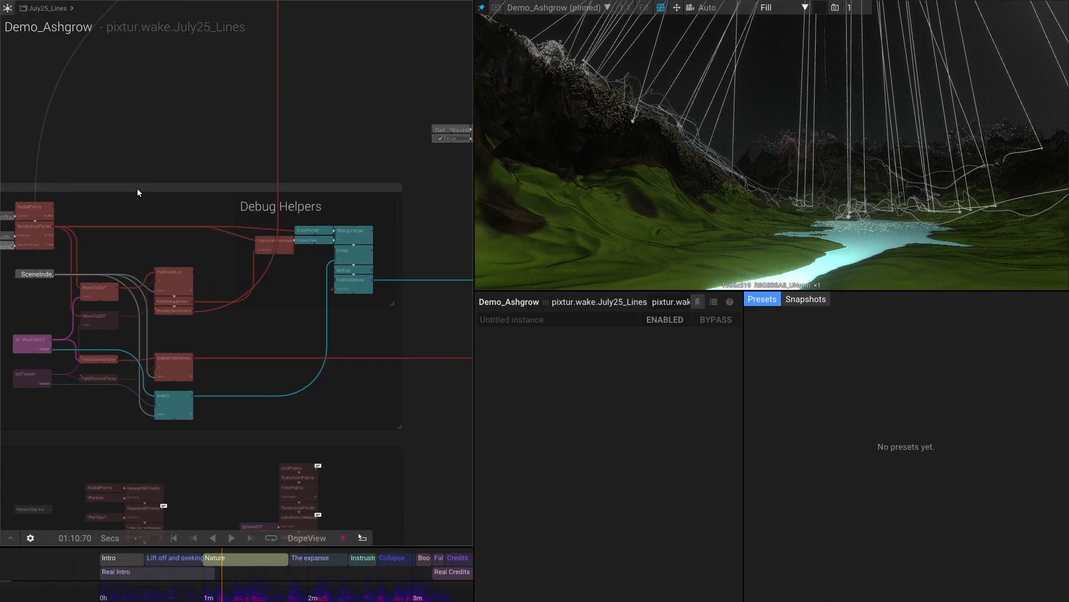
click(138, 191)
scroll(142, 199, up, 3)
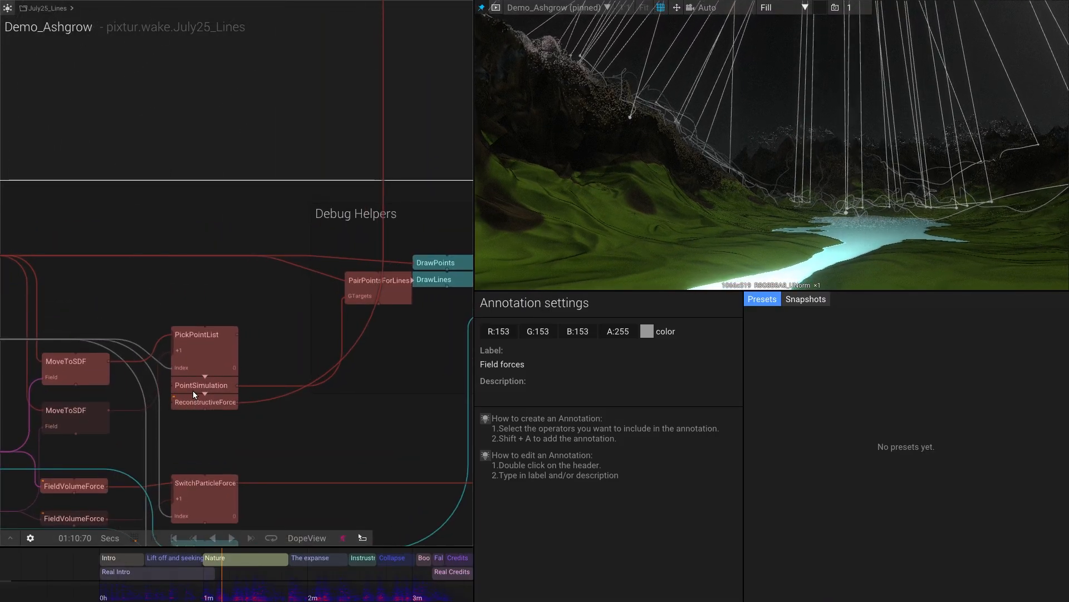
click(193, 390)
click(191, 403)
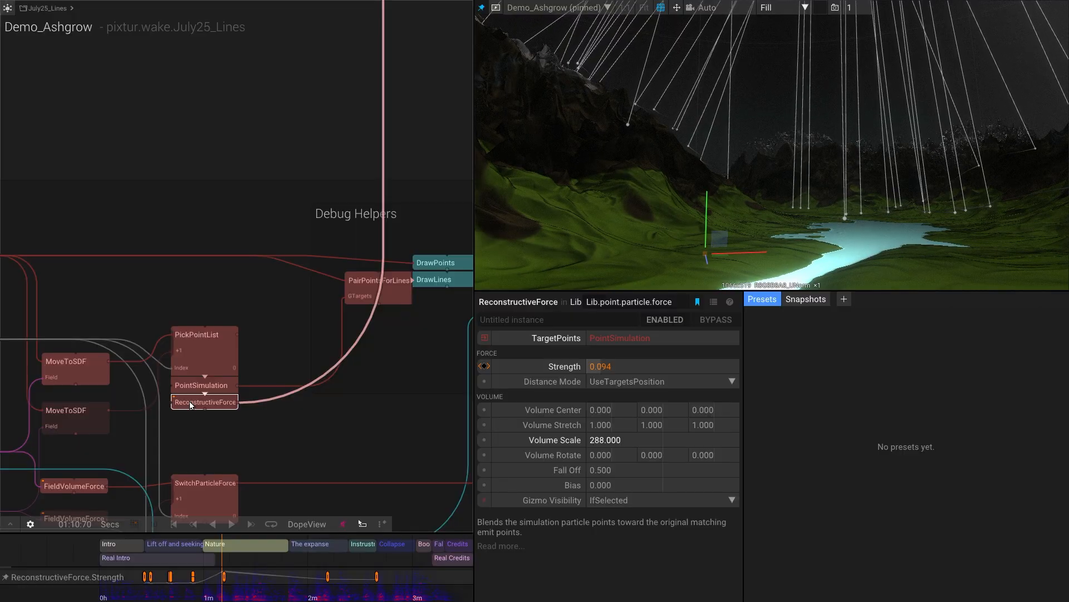
scroll(365, 392, down, 2)
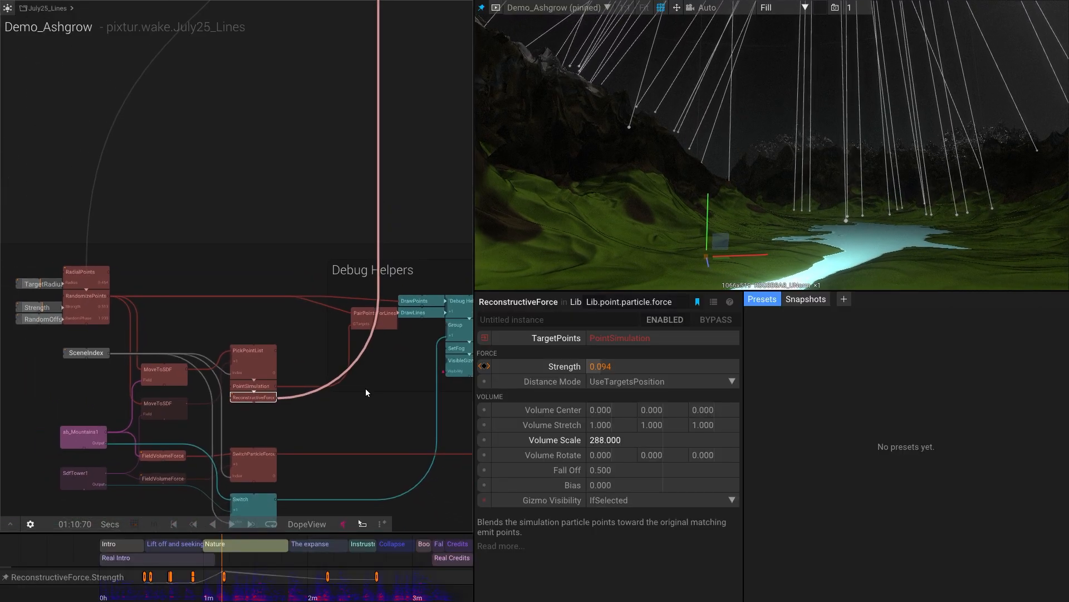
key(space)
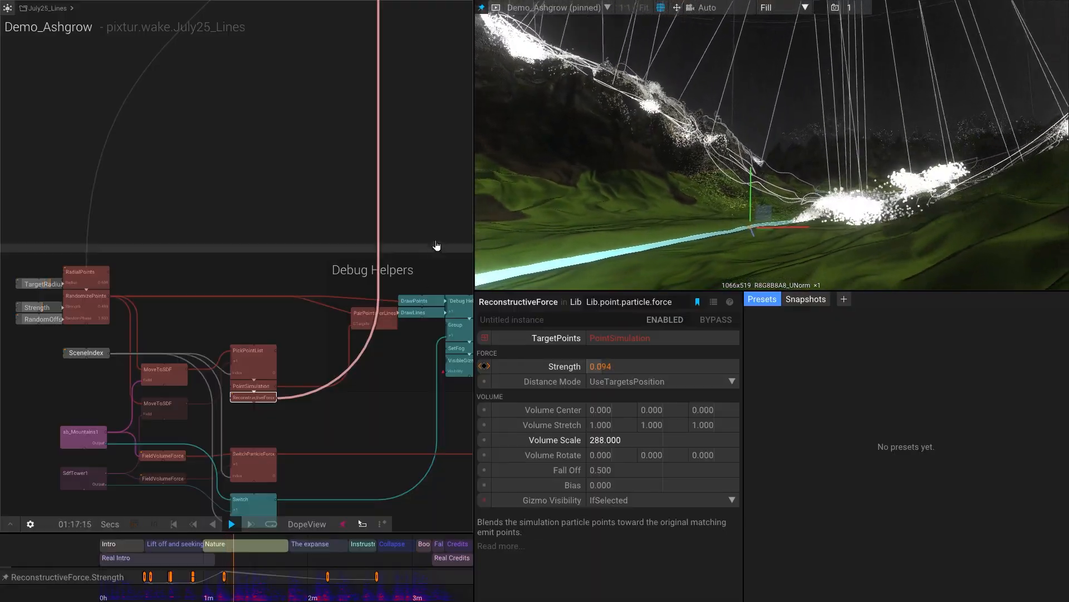
Step: Inspect VisibleGizmos and the Debug Helper group, and toggle the group off and on to compare the preview
drag(437, 245, 367, 219)
click(394, 359)
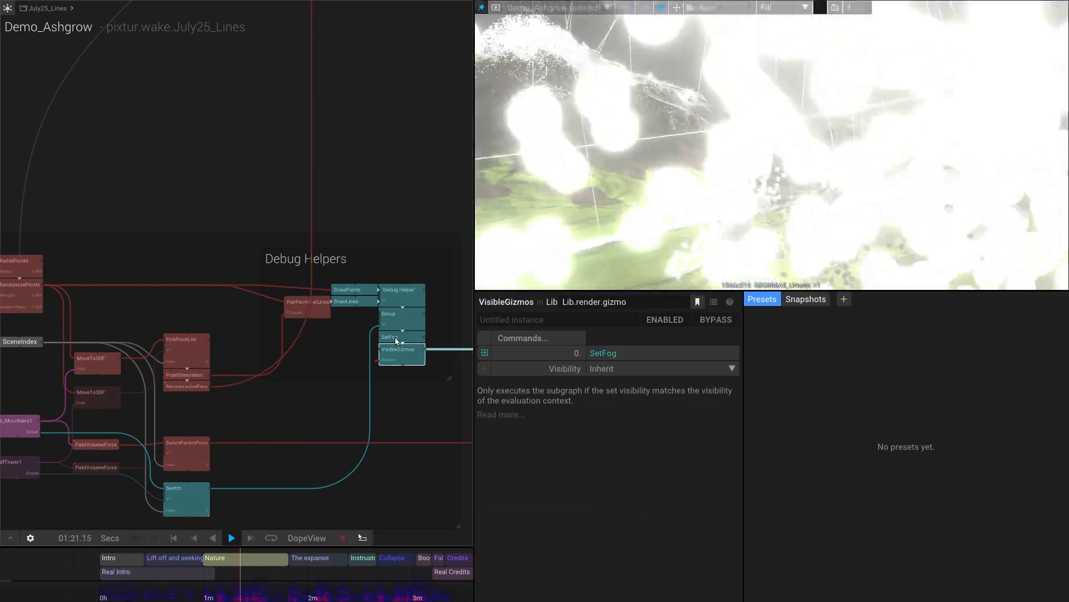
click(397, 294)
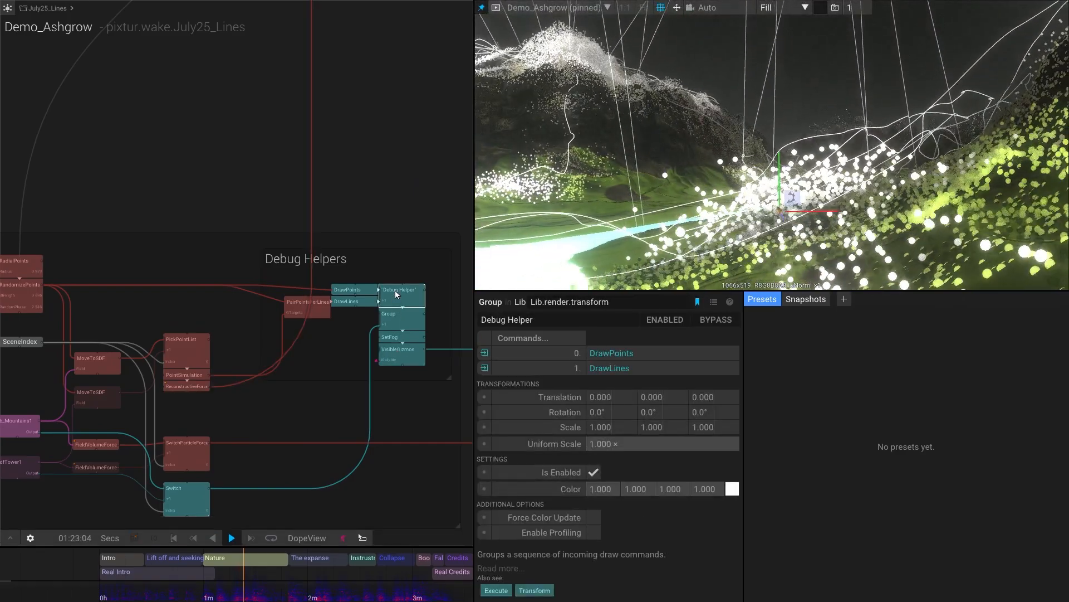
key(d)
key(d)
Step: Switch to Fork and go up through the tixl repository's commit history from the July 2025 commits toward the newer August 2025 ones
key(Up)
key(Up)
key(Up)
key(Up)
key(Up)
key(Up)
key(Up)
key(Up)
key(Up)
key(Up)
key(Up)
key(Up)
key(Up)
key(Up)
key(Up)
key(Up)
key(Up)
key(Up)
key(Up)
key(Up)
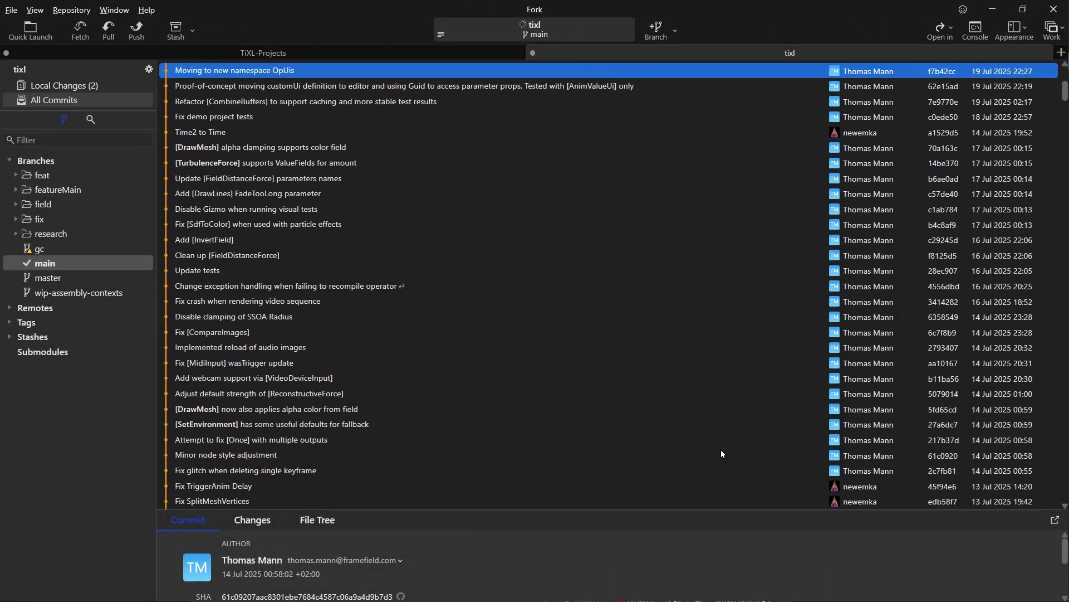
key(Up)
key(Up)
key(Up)
key(Up)
key(Up)
key(Up)
key(Up)
key(Up)
key(Up)
key(Up)
key(Up)
key(Up)
key(Up)
key(Up)
key(Up)
key(Up)
key(Up)
key(Up)
key(Up)
key(Up)
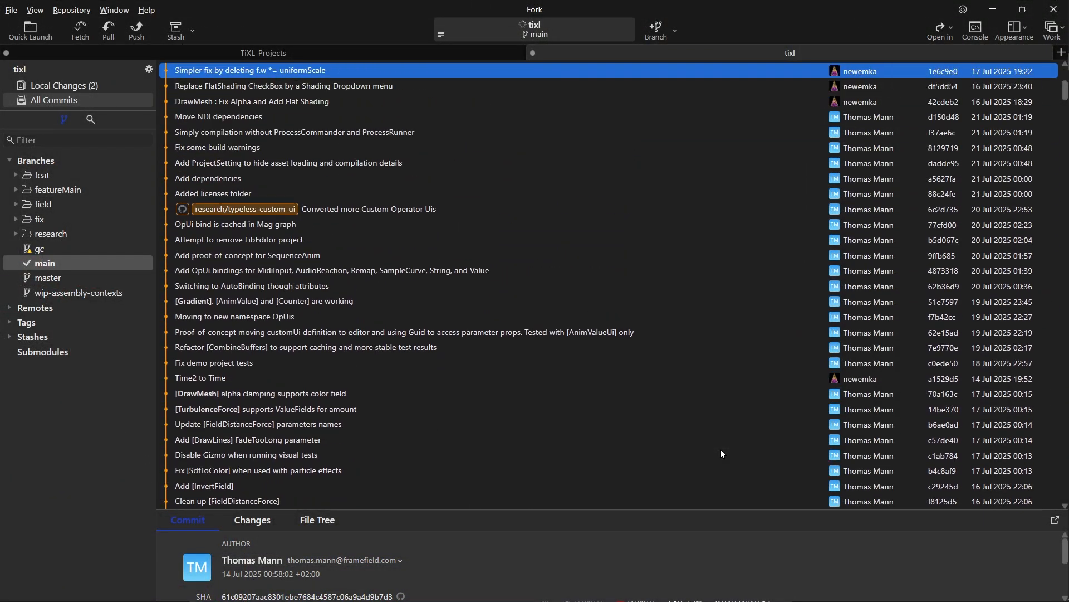
key(Up)
key(Up)
key(Up)
key(Up)
key(Up)
key(Up)
key(Up)
key(Up)
key(Up)
key(Up)
key(Up)
key(Up)
key(Up)
key(Up)
key(Up)
key(Up)
key(Up)
key(Up)
key(Up)
key(Up)
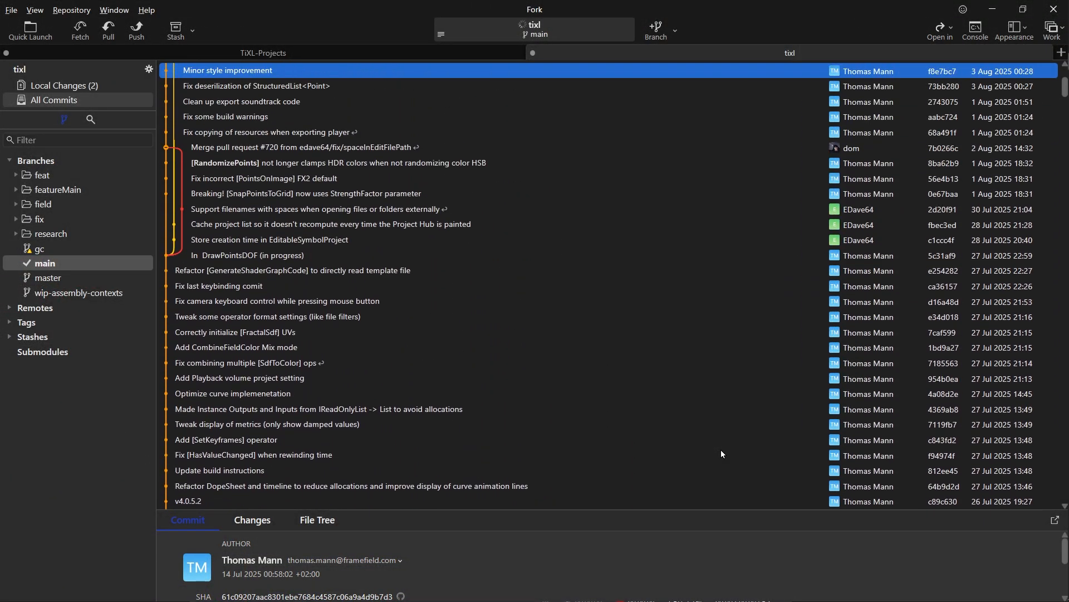
key(Up)
key(Up)
key(Up)
key(Up)
key(Up)
key(Up)
key(Up)
key(Up)
key(Up)
key(Up)
key(Up)
key(Up)
key(Up)
key(Up)
key(Up)
key(Up)
key(Up)
key(Up)
key(Up)
key(Up)
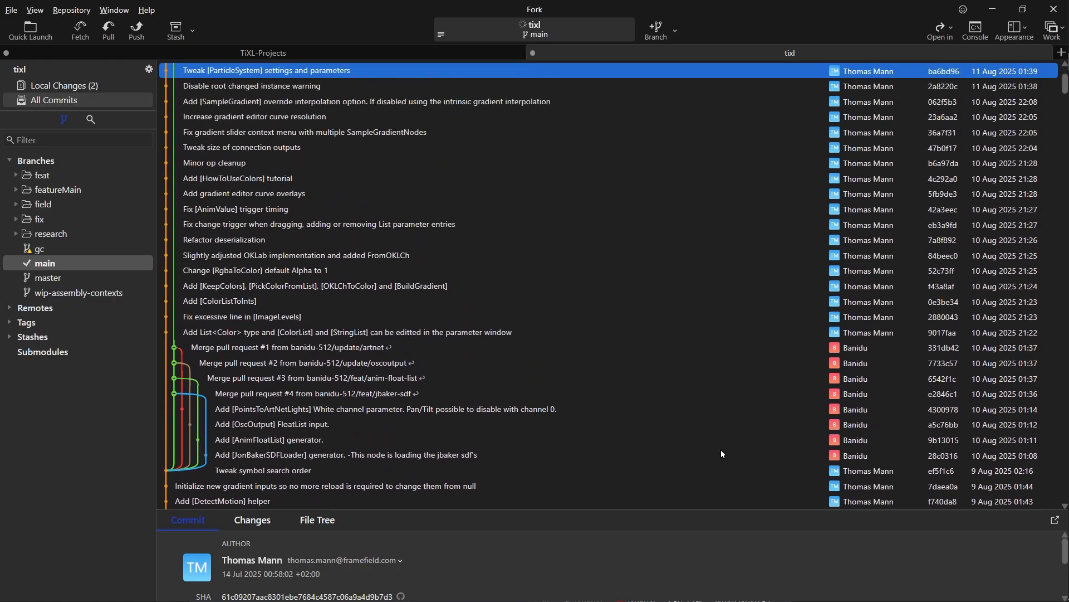
key(Up)
key(Up)
key(Up)
key(Up)
key(Up)
key(Up)
key(Up)
key(Up)
key(Up)
key(Up)
key(Up)
key(Up)
key(Up)
key(Up)
key(Up)
key(Up)
key(Up)
key(Up)
key(Up)
key(Up)
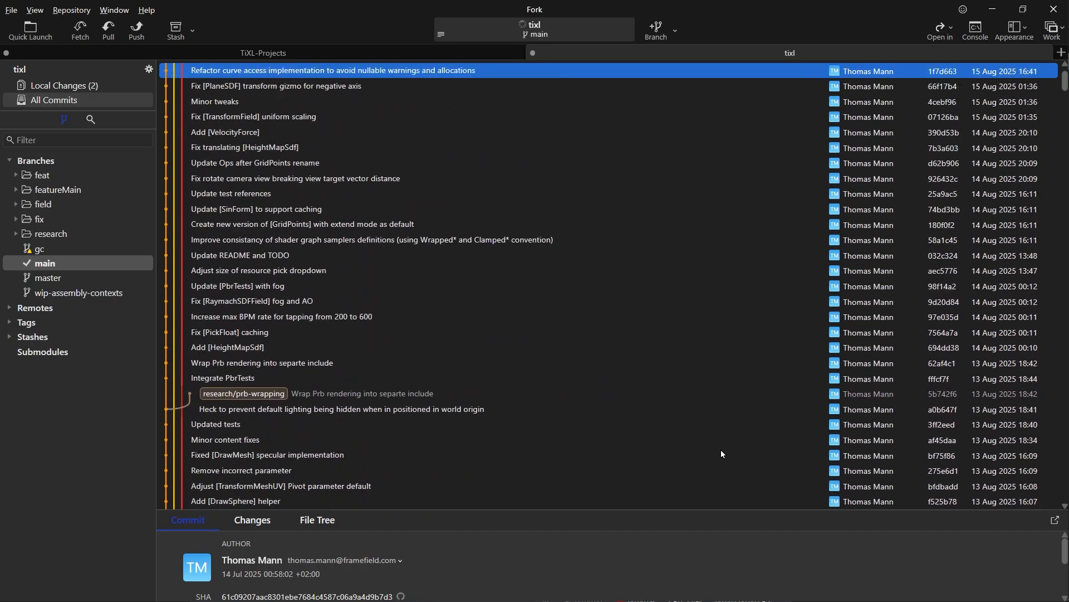
key(Up)
key(Up)
key(Up)
key(Up)
key(Up)
key(Up)
key(Up)
key(Up)
key(Up)
key(Up)
key(Up)
key(Up)
key(Up)
key(Up)
key(Up)
key(Up)
key(Up)
key(Up)
key(Up)
key(Up)
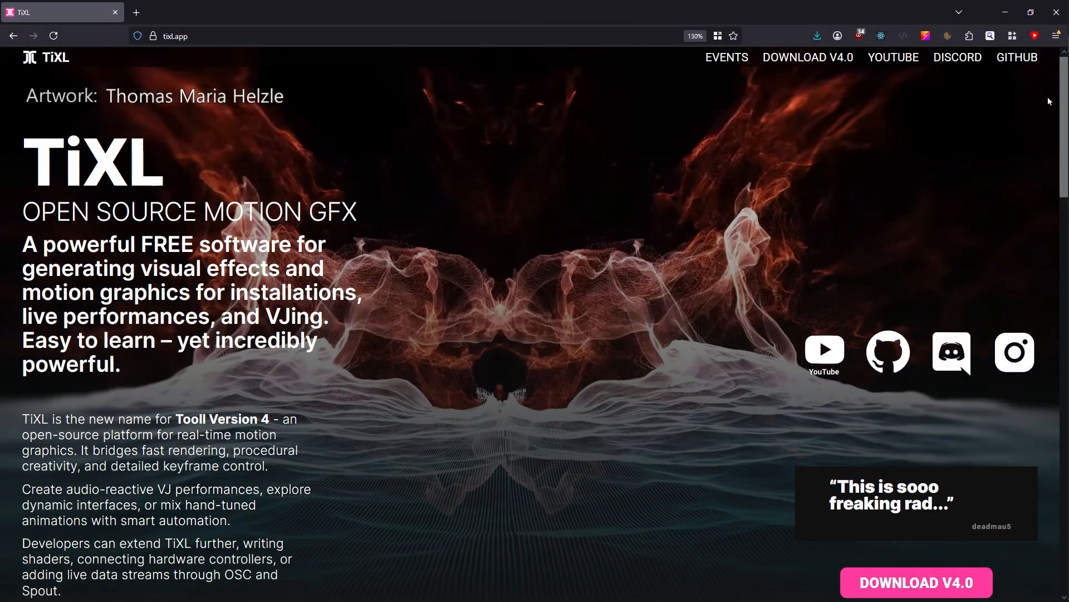
Step: Switch to the browser and look through the TiXL homepage at tixl.app
middle_click(1047, 96)
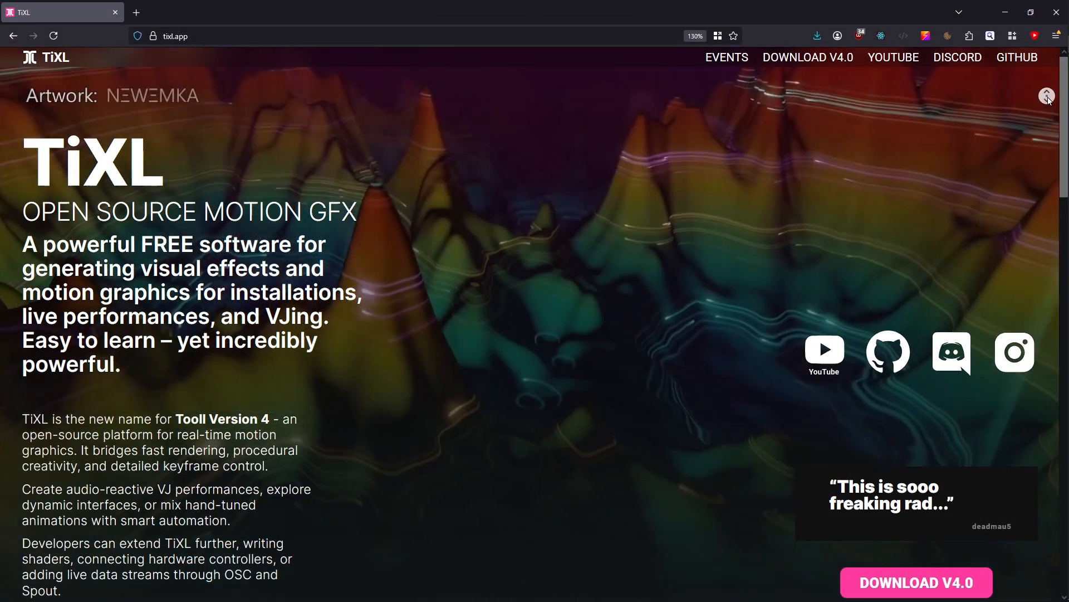